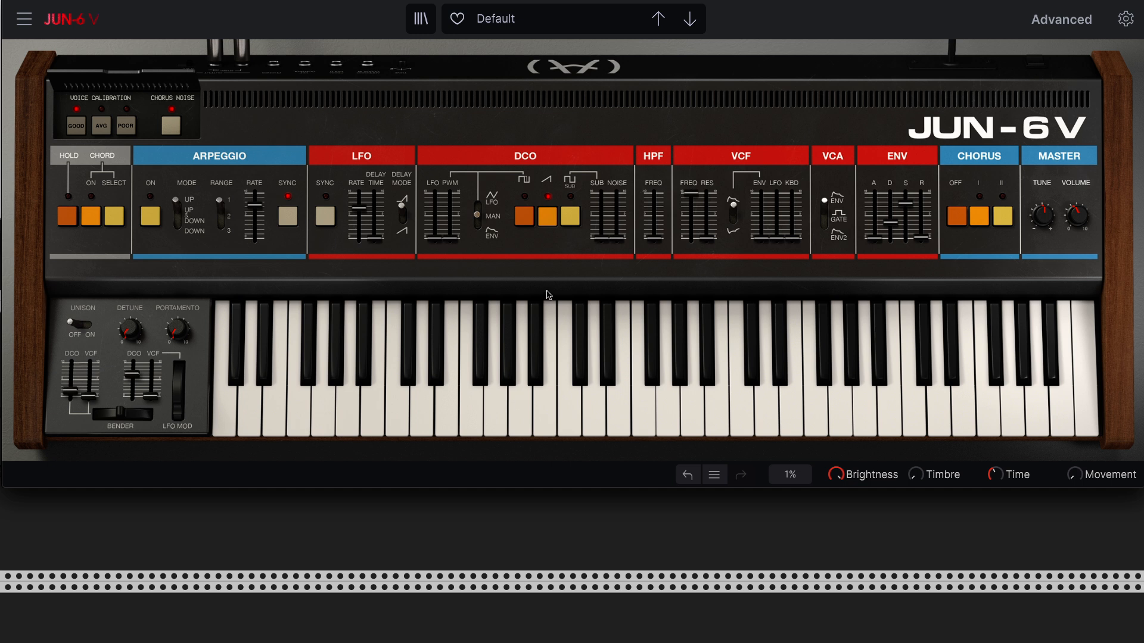
- Switch the DCO from sawtooth to pulse wave, raise its PWM amount, and set the LFO rate to 2.37 Hz
{"action": "left_click", "coordinate": [548, 215]}
{"action": "left_click", "coordinate": [524, 216]}
{"action": "mouse_move", "coordinate": [449, 238]}
{"action": "left_mouse_down"}
{"action": "mouse_move", "coordinate": [477, 201]}
{"action": "mouse_move", "coordinate": [450, 223]}
{"action": "left_mouse_up"}
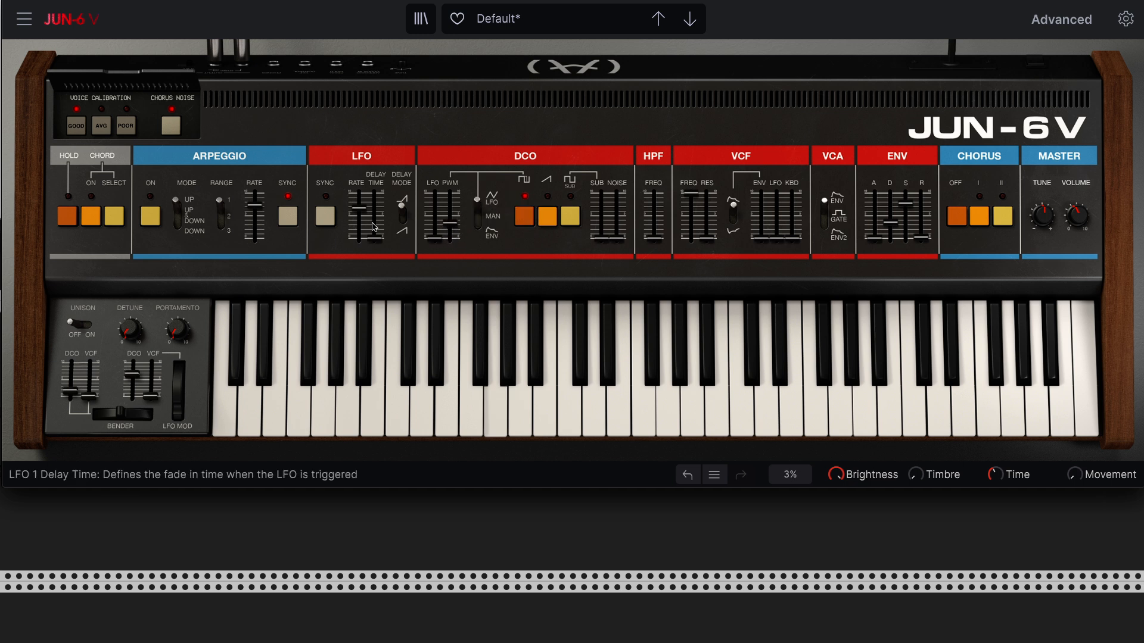
{"action": "left_click_drag", "start_coordinate": [359, 219], "coordinate": [359, 220]}
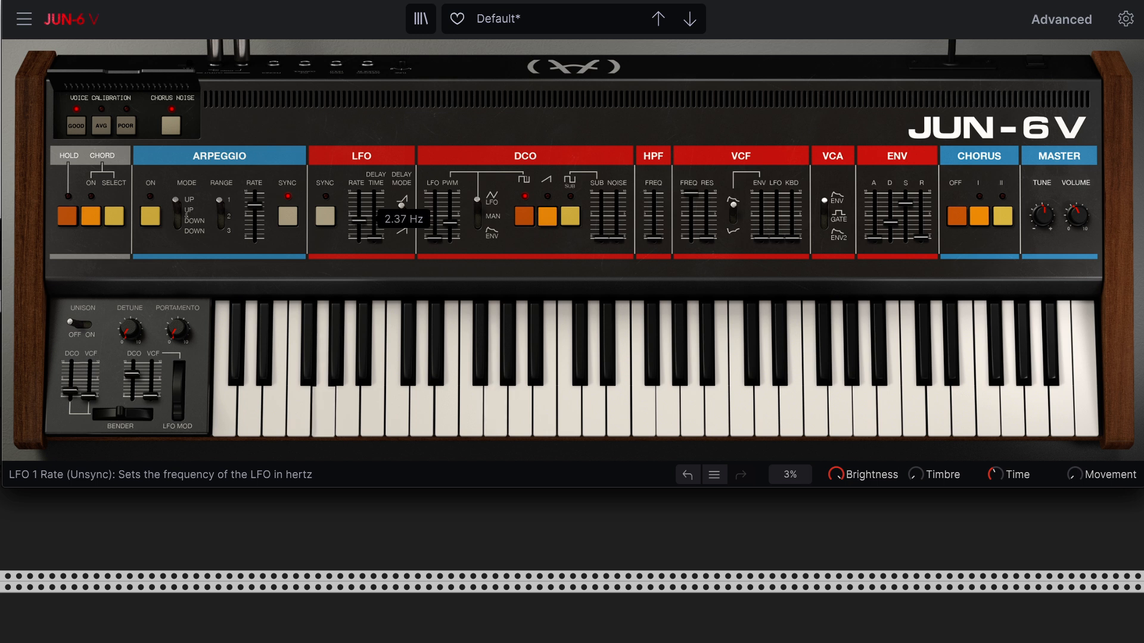
- Lower the VCF cutoff with envelope modulation and a longer decay, and set the VCA source to Gate
{"action": "left_click_drag", "start_coordinate": [690, 193], "coordinate": [691, 219]}
{"action": "left_click_drag", "start_coordinate": [890, 224], "coordinate": [890, 204]}
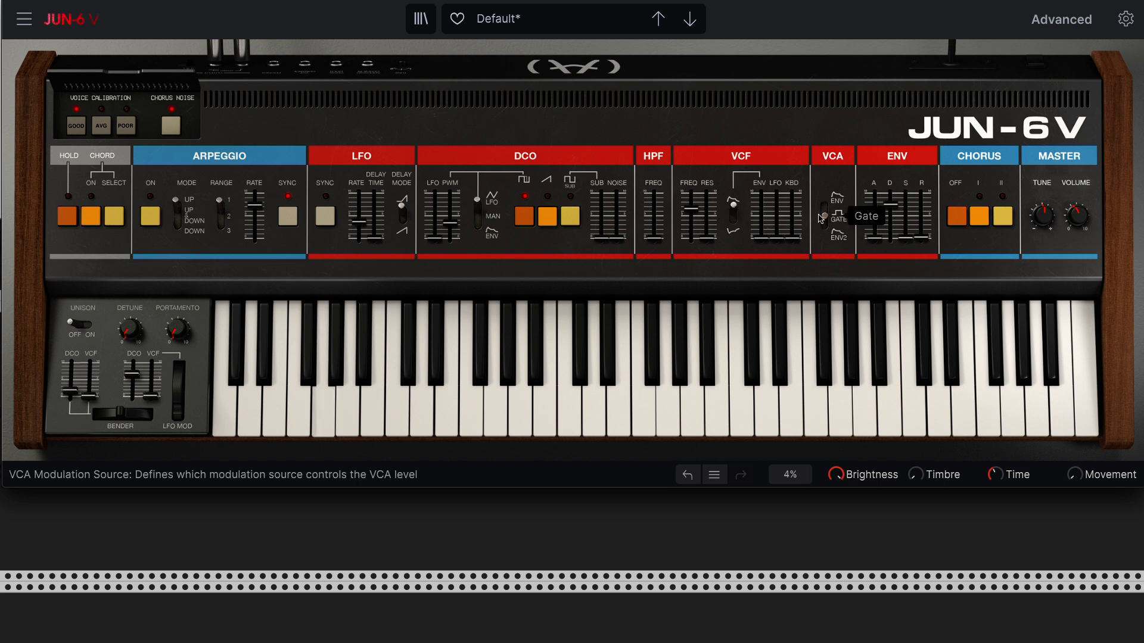
{"action": "left_click_drag", "start_coordinate": [685, 215], "coordinate": [685, 223]}
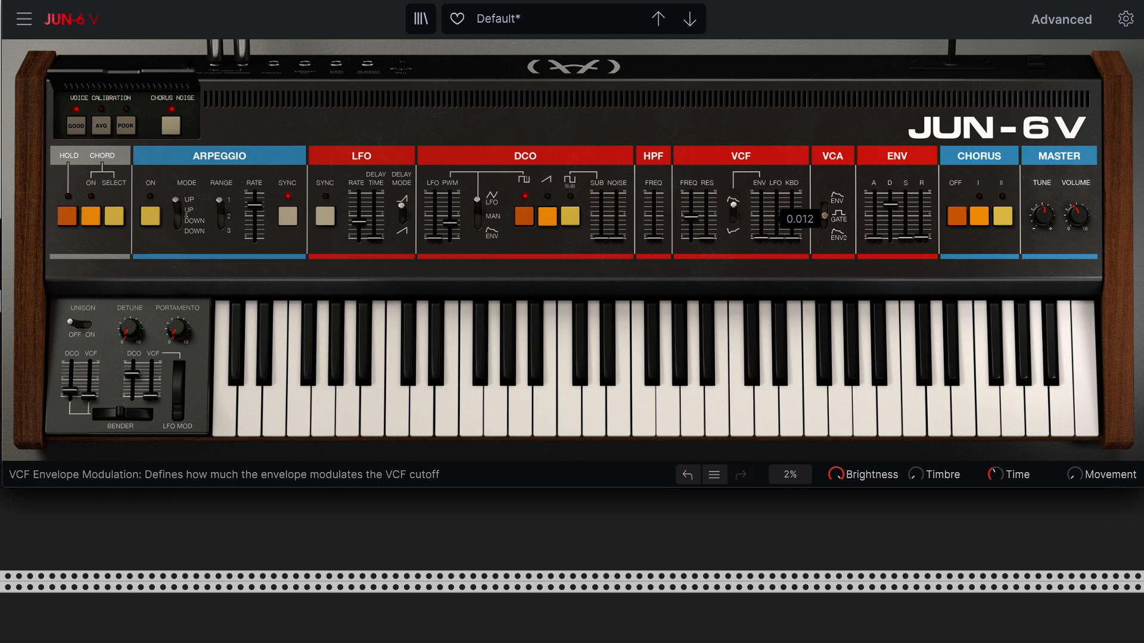
{"action": "left_click_drag", "start_coordinate": [760, 210], "coordinate": [761, 211]}
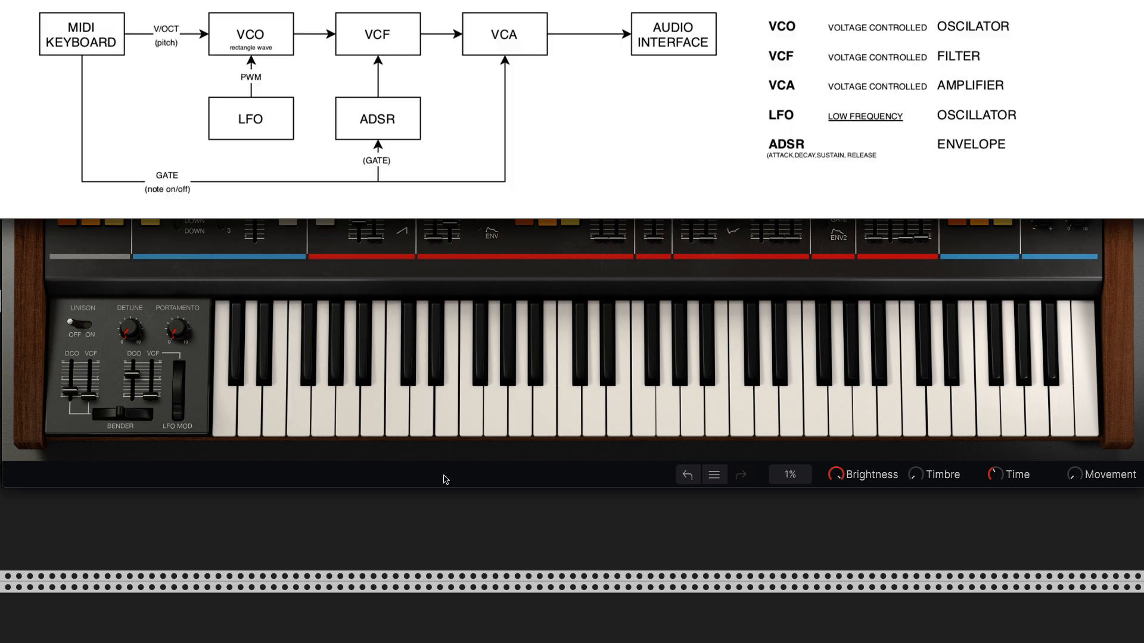
- Switch to VCV Rack and add a VCO-1 module to the empty rack
{"action": "left_click", "coordinate": [441, 521]}
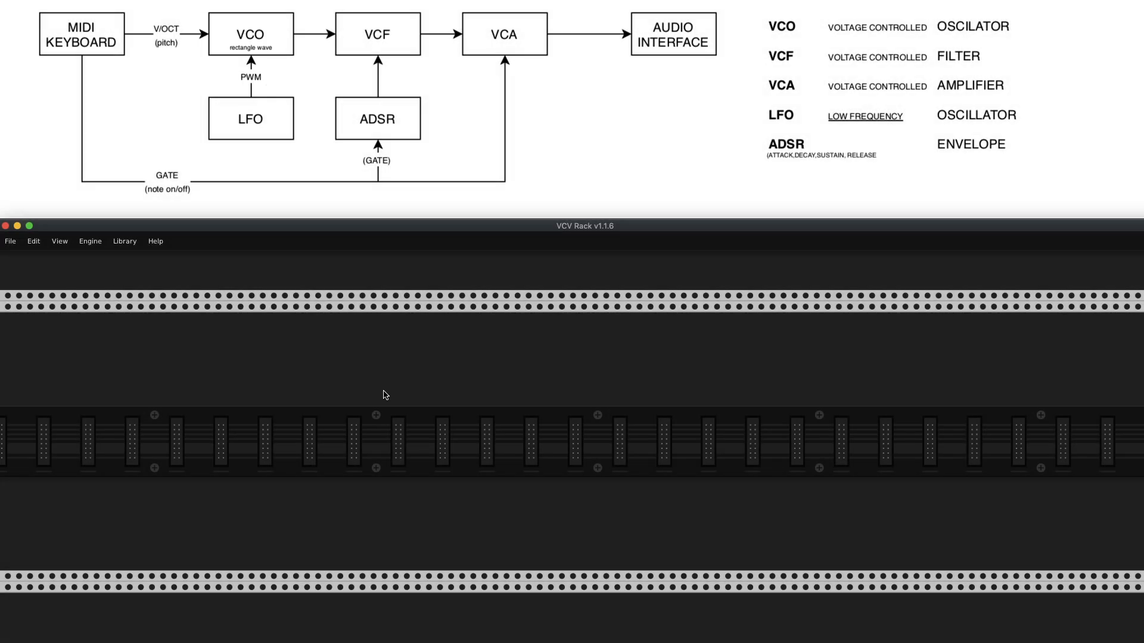
{"action": "right_click", "coordinate": [384, 395]}
{"action": "type", "text": "vc"}
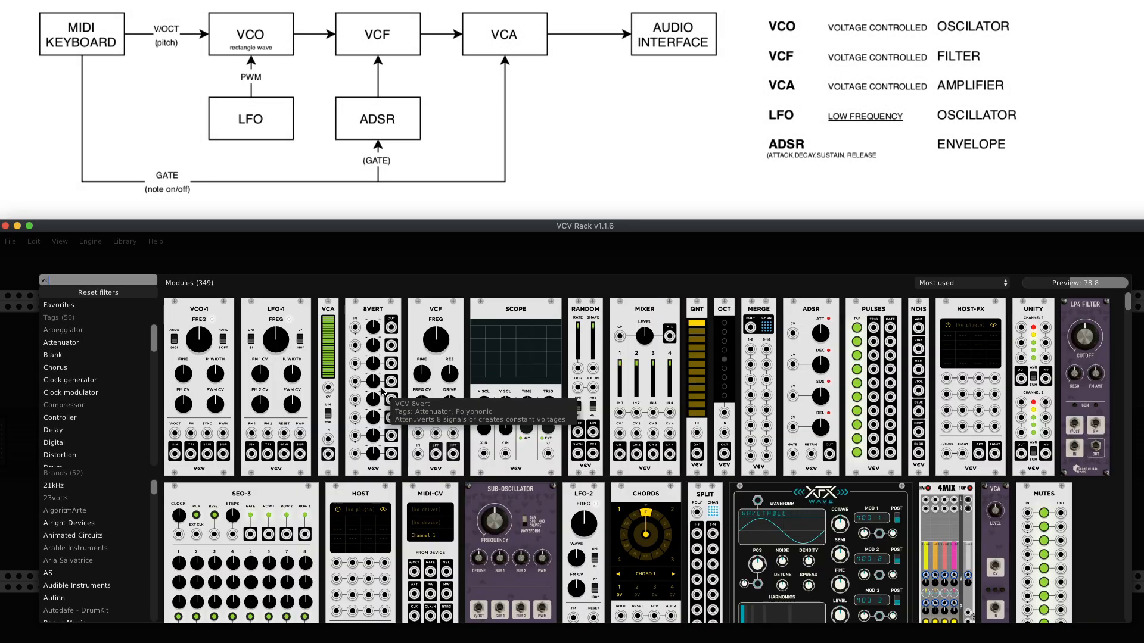
{"action": "type", "text": "o"}
{"action": "key", "text": "Return"}
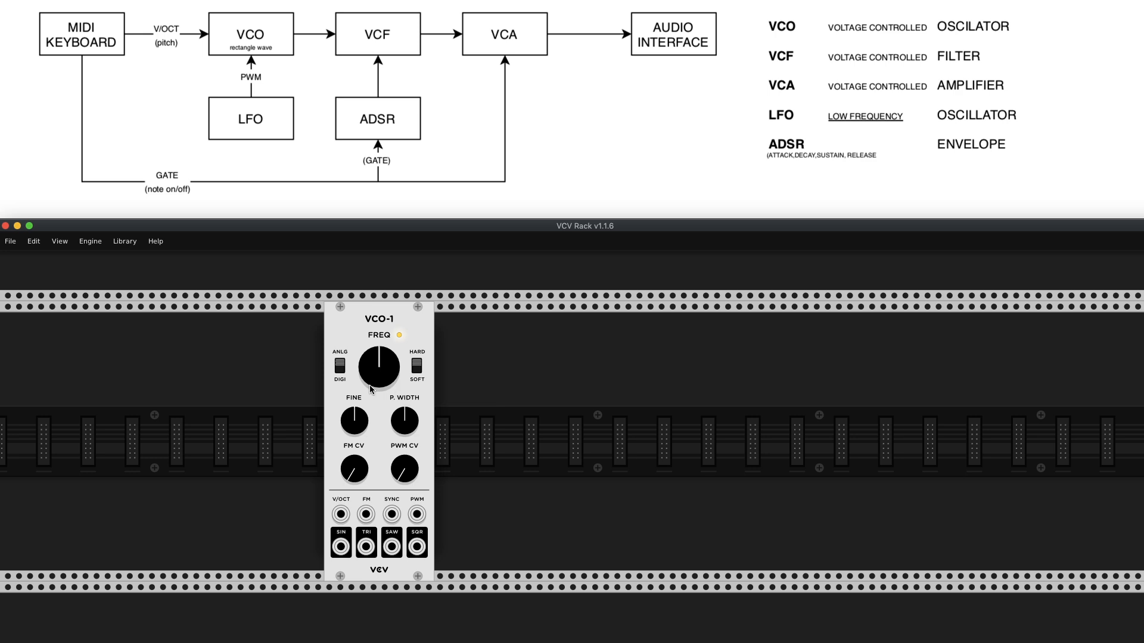
- Add an AUDIO-8 module to the same row as VCO-1, leaving a gap between them
{"action": "scroll", "coordinate": [388, 390], "scroll_direction": "down", "scroll_amount": 3}
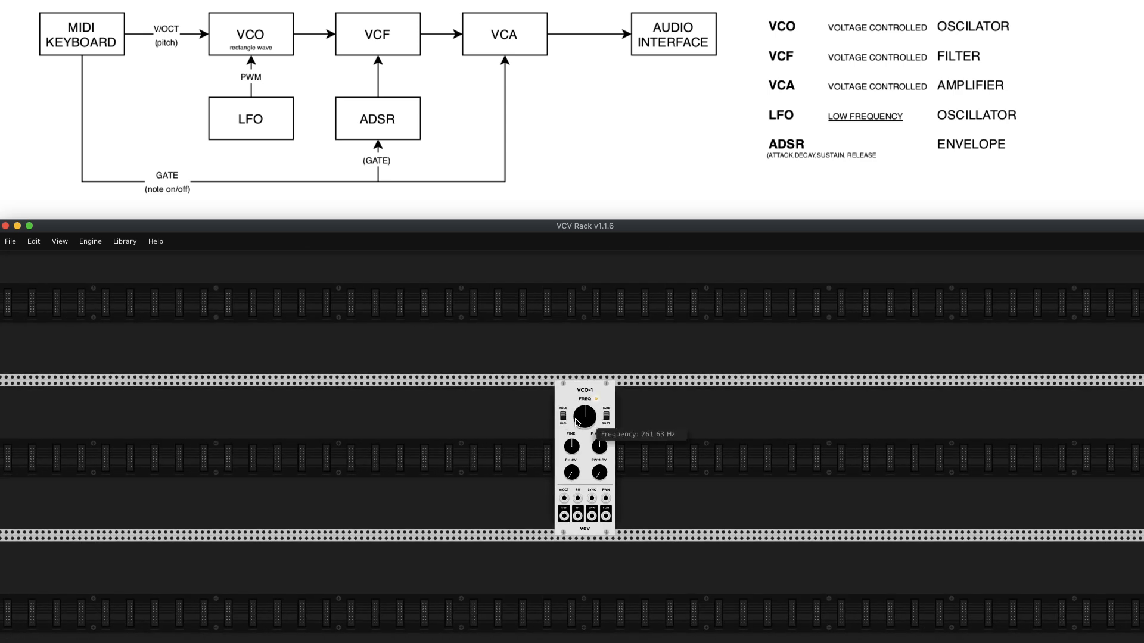
{"action": "scroll", "coordinate": [573, 417], "scroll_direction": "up", "scroll_amount": 4}
{"action": "scroll", "coordinate": [590, 416], "scroll_direction": "right", "scroll_amount": 5}
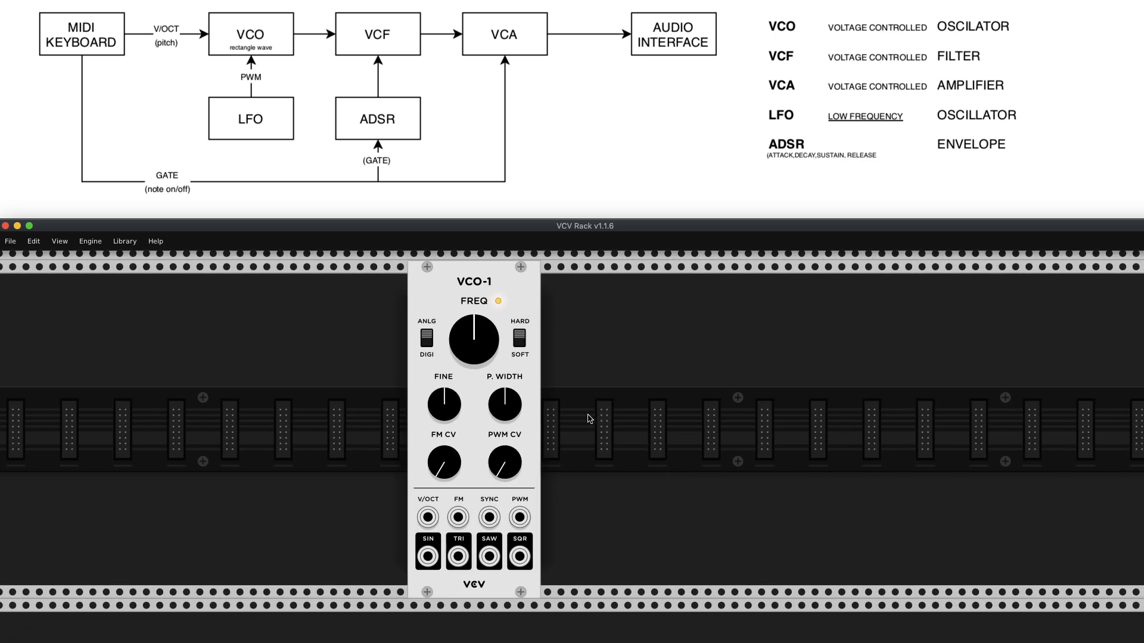
{"action": "scroll", "coordinate": [588, 417], "scroll_direction": "right", "scroll_amount": 2}
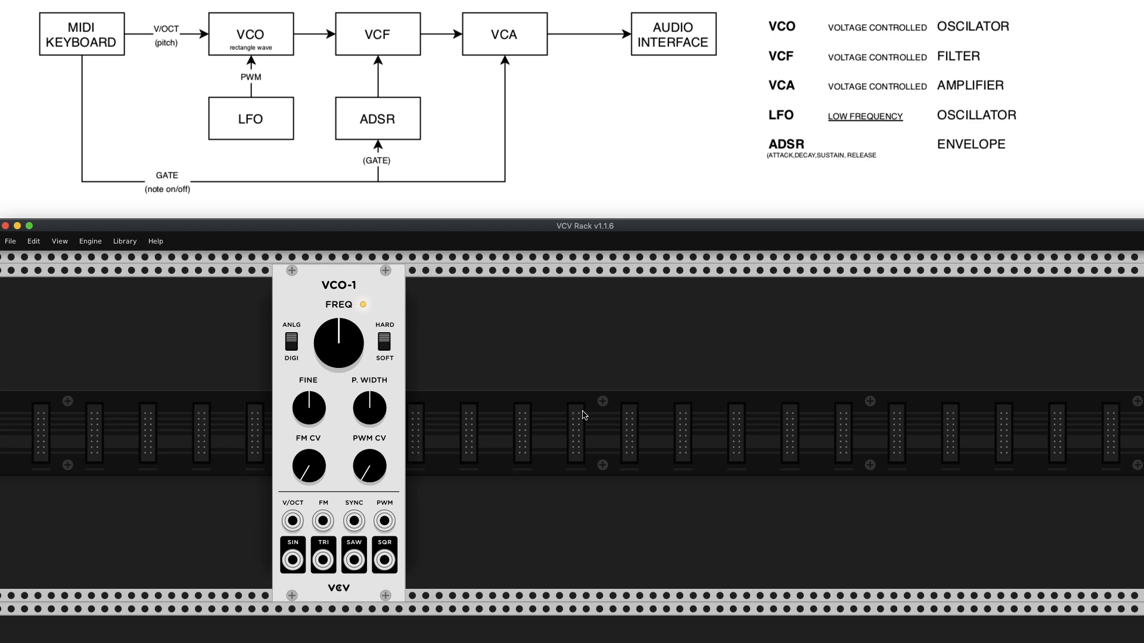
{"action": "right_click", "coordinate": [603, 388]}
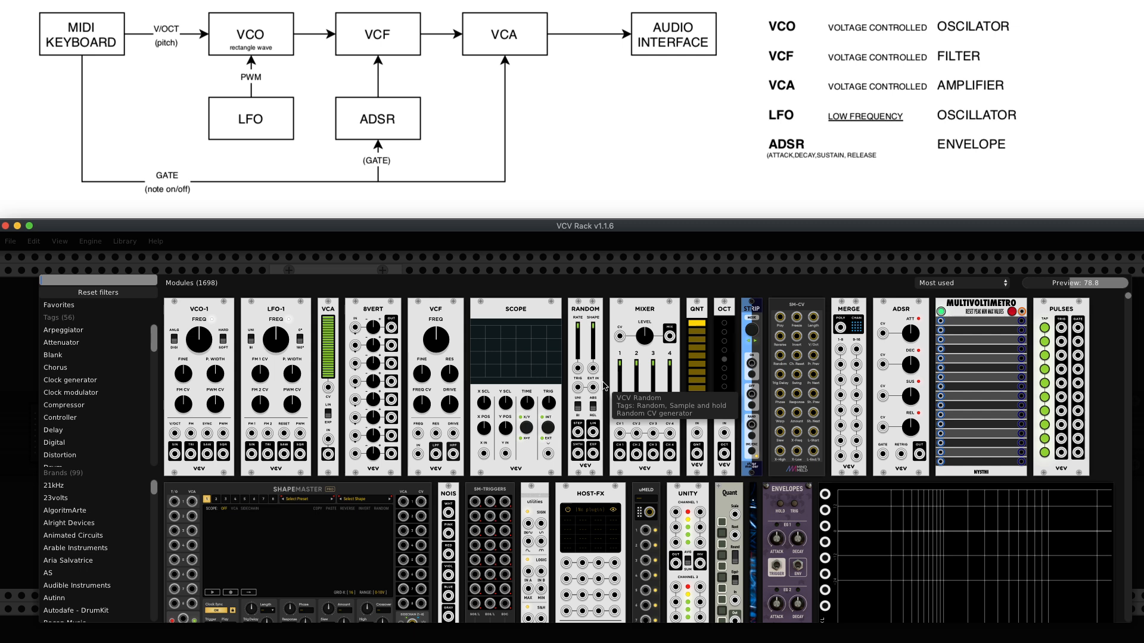
{"action": "type", "text": "audio-8"}
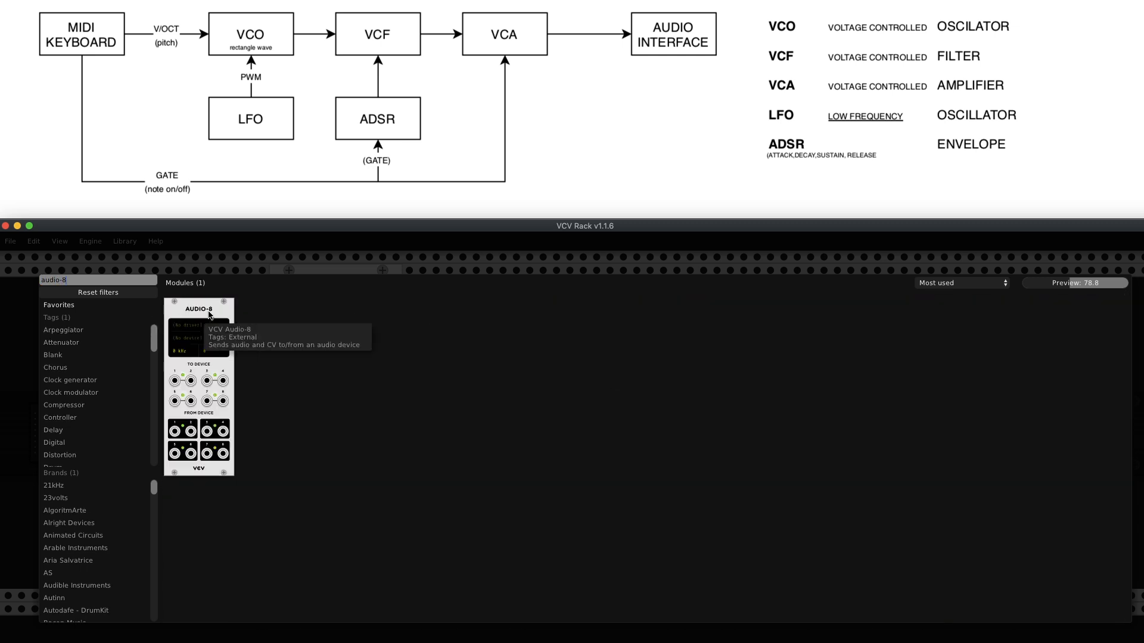
{"action": "left_click_drag", "start_coordinate": [199, 328], "coordinate": [627, 380]}
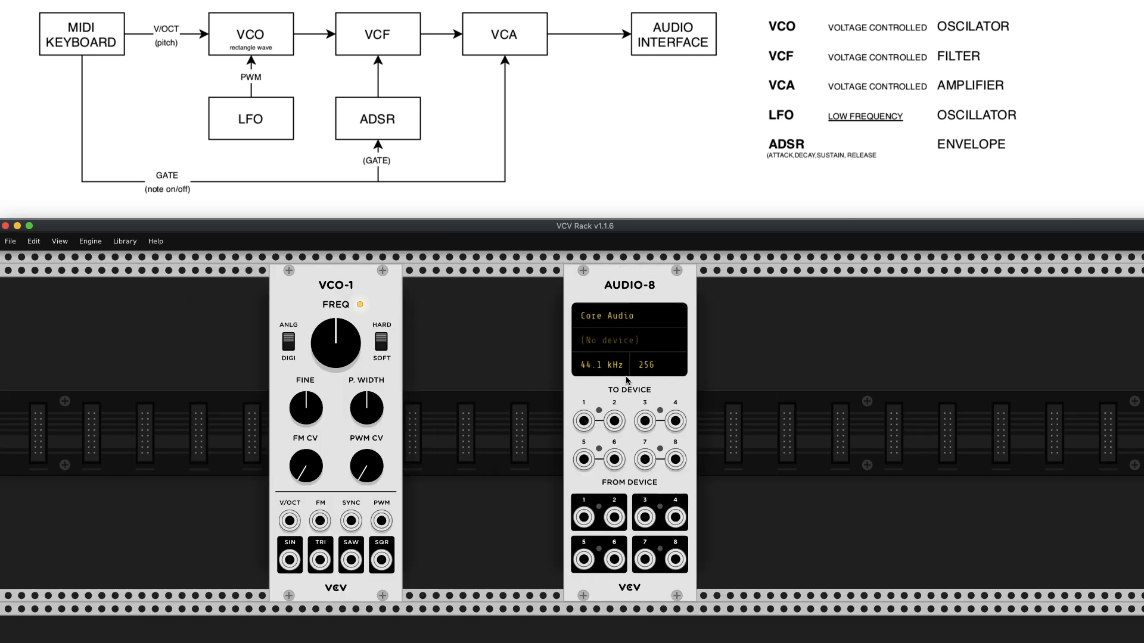
- Set the AUDIO-8 device to RODE NT-USB (1-2 out) with a 48 kHz sample rate
{"action": "left_click", "coordinate": [628, 339]}
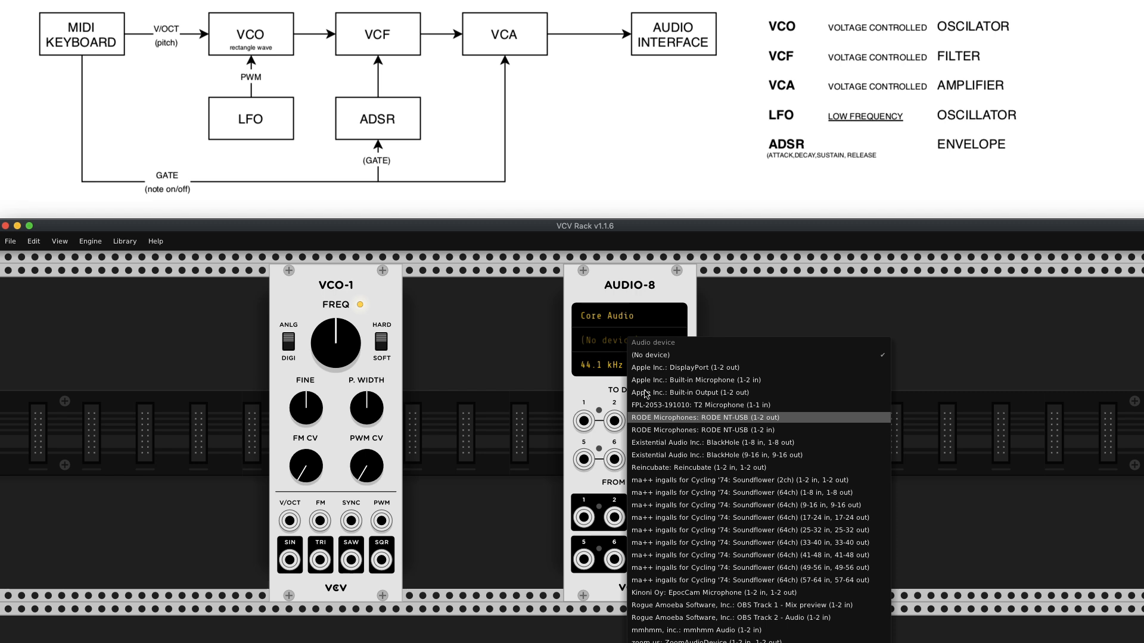
{"action": "left_click", "coordinate": [647, 417]}
{"action": "left_click", "coordinate": [601, 368]}
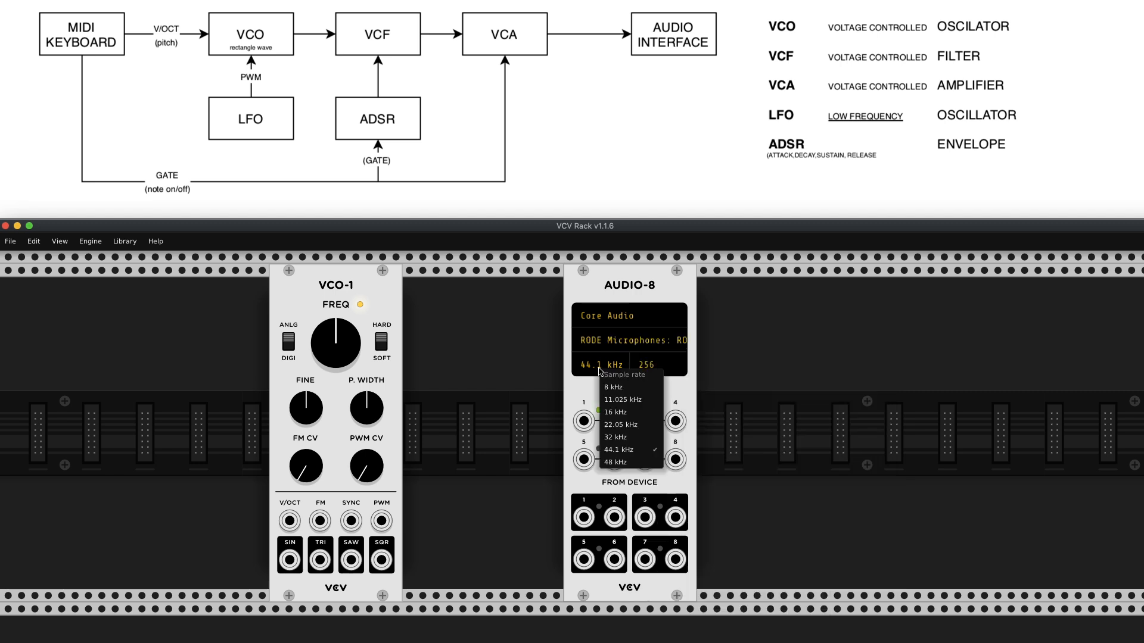
{"action": "left_click", "coordinate": [629, 464]}
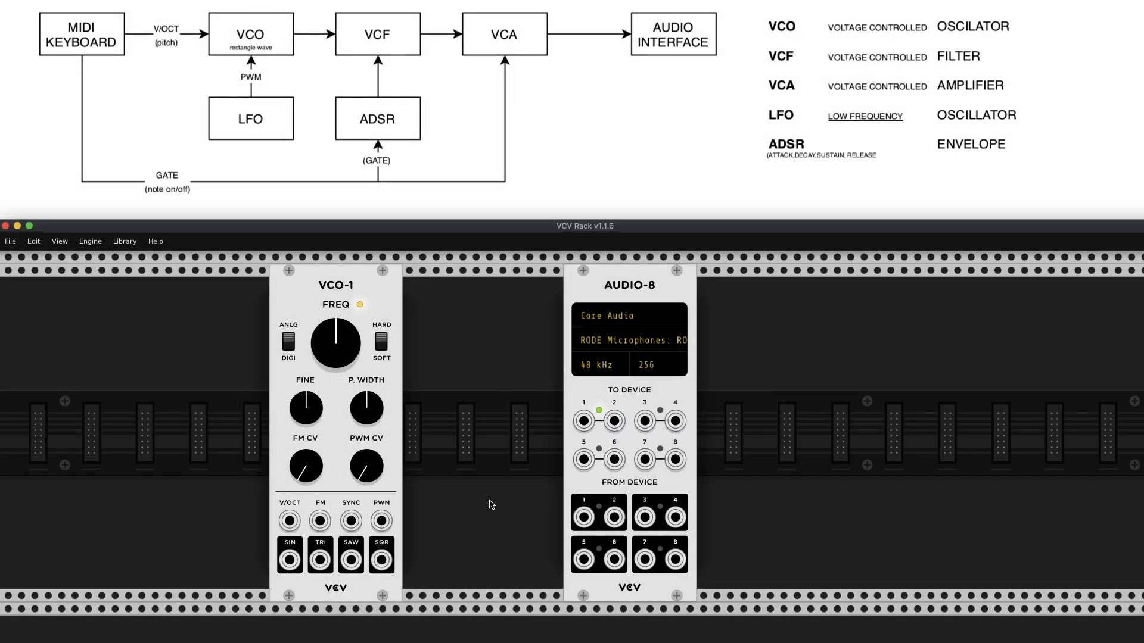
- Move VCO-1 and AUDIO-8 farther apart to make room for more modules between them
{"action": "left_click_drag", "start_coordinate": [380, 561], "coordinate": [451, 497]}
{"action": "left_click_drag", "start_coordinate": [388, 277], "coordinate": [335, 278]}
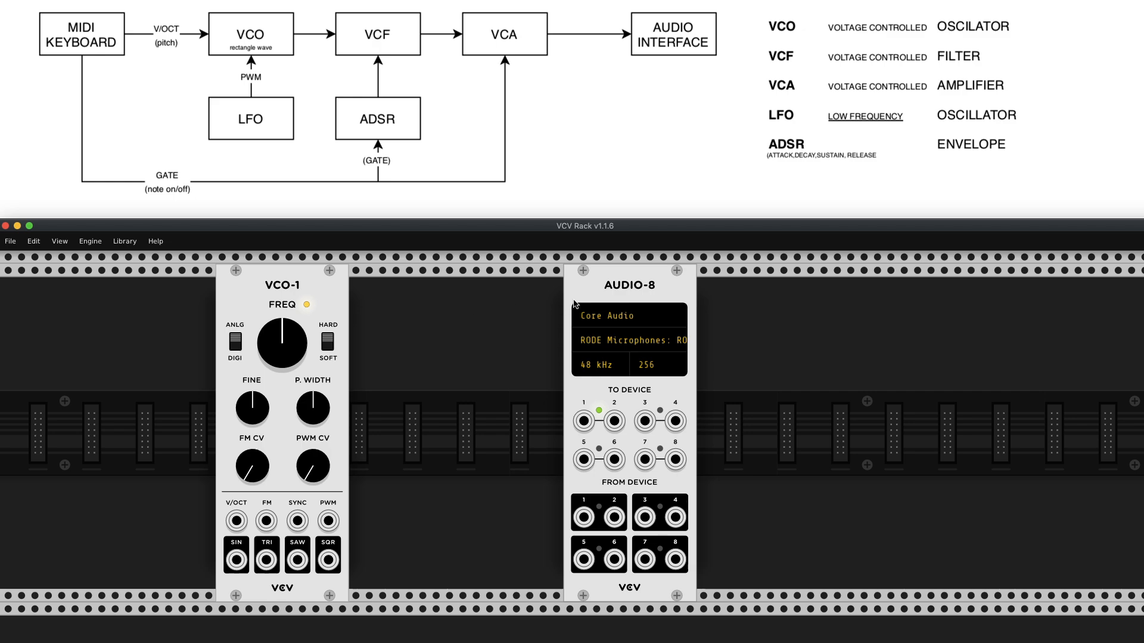
{"action": "left_click_drag", "start_coordinate": [606, 297], "coordinate": [659, 296]}
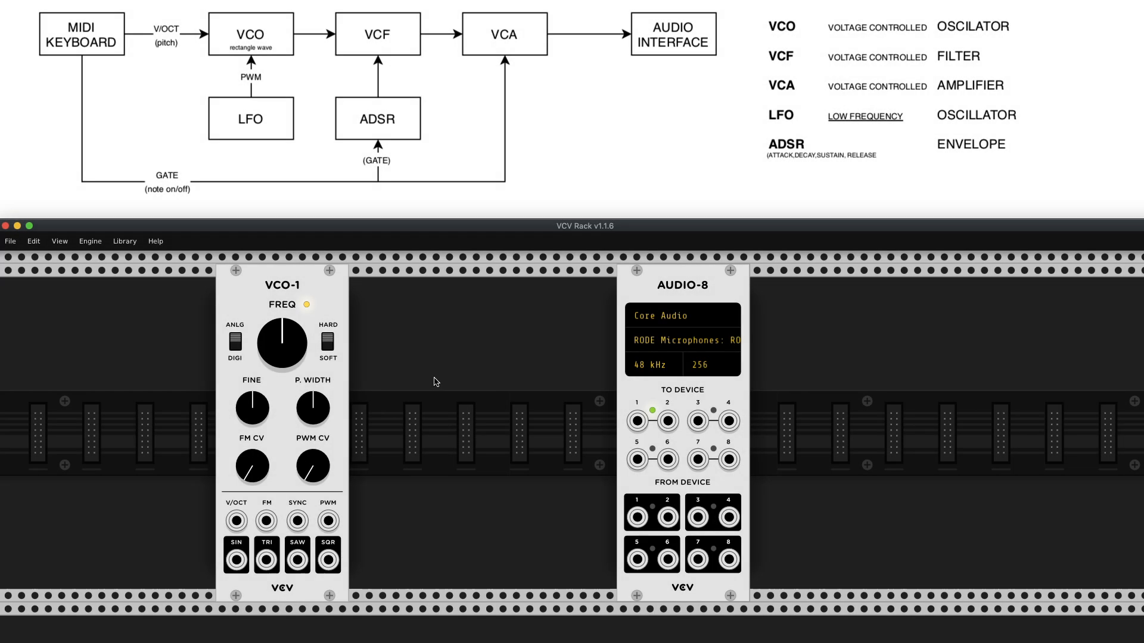
- Add a VCA module in the gap between VCO-1 and AUDIO-8
{"action": "right_click", "coordinate": [435, 383]}
{"action": "type", "text": "vca"}
{"action": "left_click_drag", "start_coordinate": [174, 384], "coordinate": [517, 384]}
- Patch VCO-1's square output into the VCA input, and the VCA output into AUDIO-8 device inputs 1 and 2
{"action": "left_click_drag", "start_coordinate": [512, 534], "coordinate": [328, 560]}
{"action": "mouse_move", "coordinate": [516, 561]}
{"action": "left_mouse_down"}
{"action": "mouse_move", "coordinate": [637, 421]}
{"action": "mouse_move", "coordinate": [545, 545]}
{"action": "mouse_move", "coordinate": [516, 560]}
{"action": "left_mouse_up"}
{"action": "left_click", "coordinate": [669, 425]}
{"action": "left_click", "coordinate": [669, 426]}
- Lower the VCA level to zero and widen the gap between VCO-1 and the VCA
{"action": "left_click_drag", "start_coordinate": [517, 304], "coordinate": [517, 416]}
{"action": "mouse_move", "coordinate": [274, 291]}
{"action": "left_mouse_down"}
{"action": "mouse_move", "coordinate": [288, 288]}
{"action": "mouse_move", "coordinate": [262, 288]}
{"action": "left_mouse_up"}
{"action": "mouse_move", "coordinate": [526, 407]}
{"action": "left_mouse_down"}
{"action": "mouse_move", "coordinate": [526, 382]}
{"action": "mouse_move", "coordinate": [524, 398]}
{"action": "left_mouse_up"}
{"action": "mouse_move", "coordinate": [516, 290]}
{"action": "left_mouse_down"}
{"action": "mouse_move", "coordinate": [542, 290]}
{"action": "mouse_move", "coordinate": [515, 290]}
{"action": "left_mouse_up"}
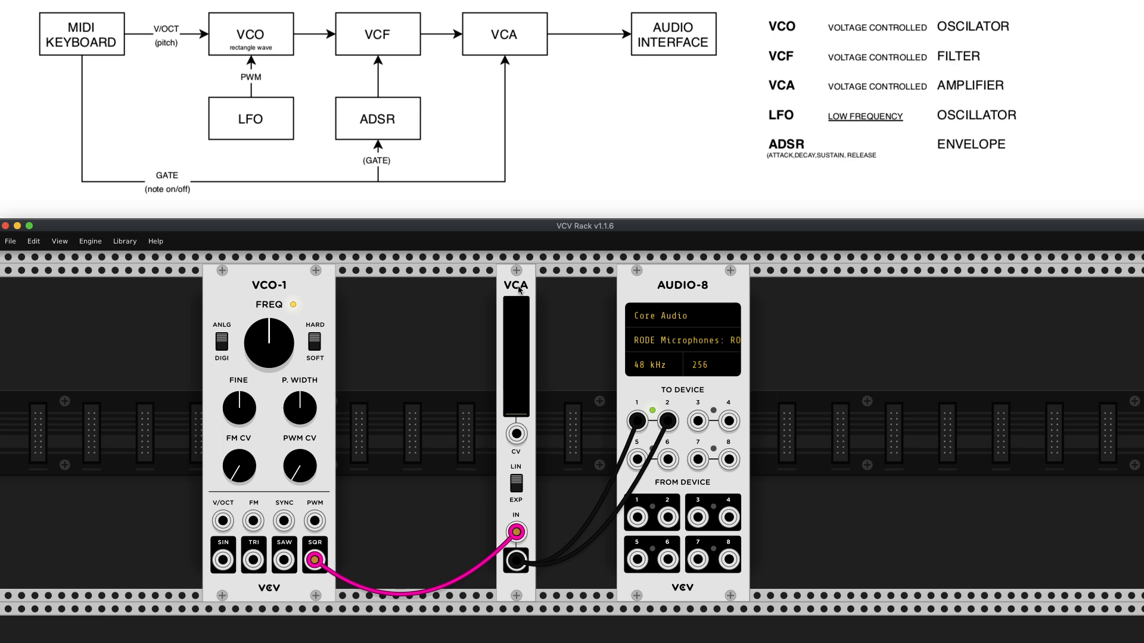
{"action": "left_click_drag", "start_coordinate": [519, 290], "coordinate": [526, 291]}
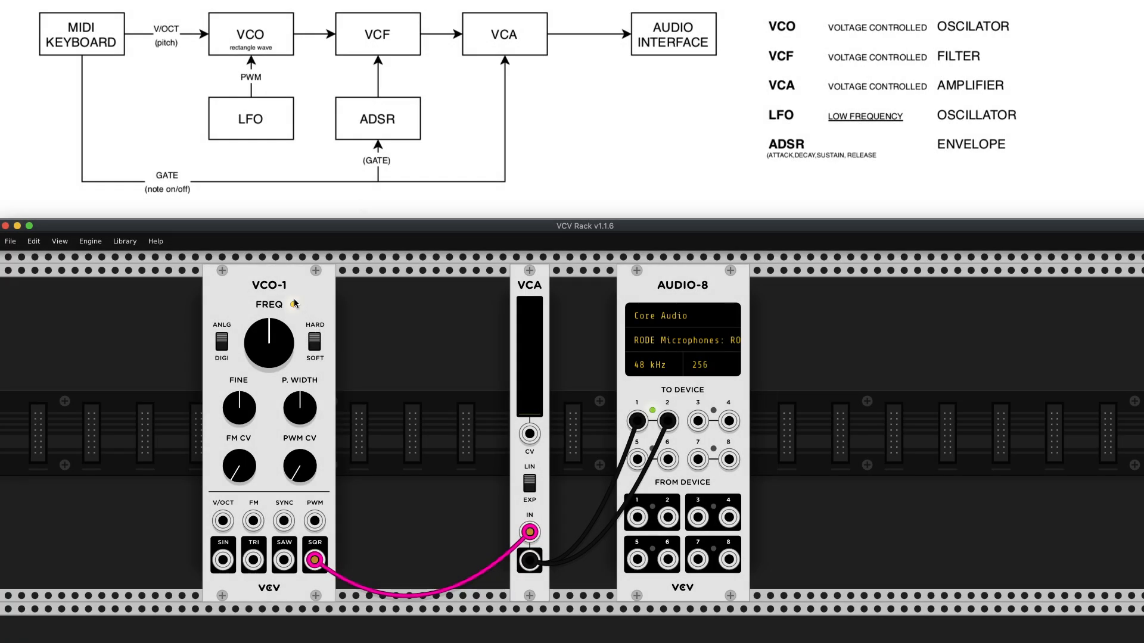
{"action": "left_click_drag", "start_coordinate": [294, 298], "coordinate": [254, 299]}
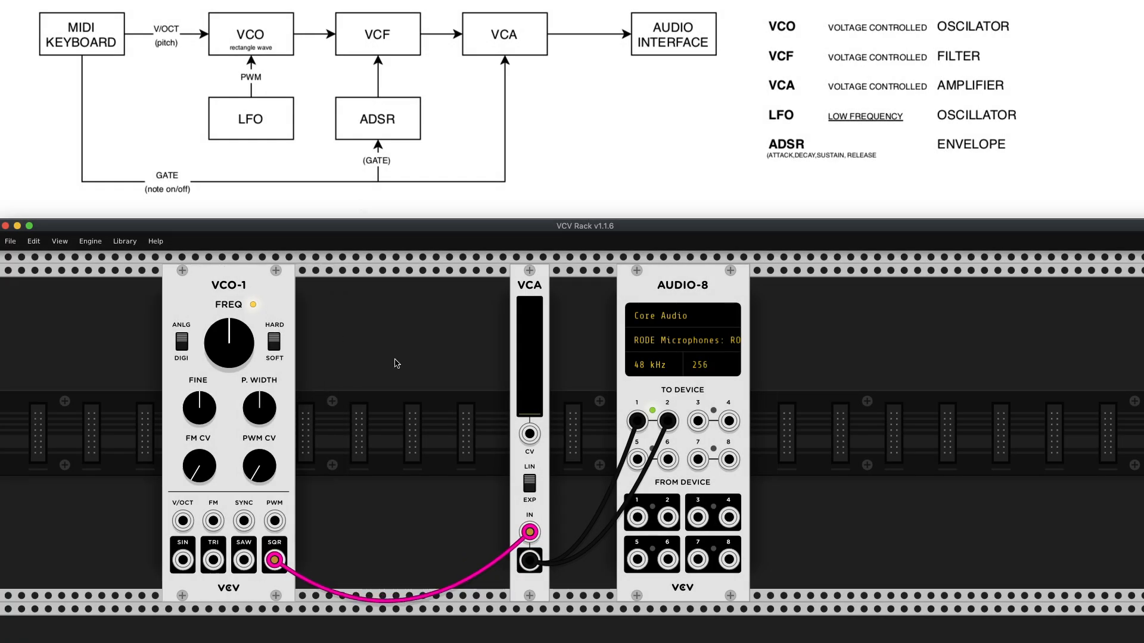
- Add a VCF before the VCA and route VCO-1's square output through the filter's low-pass output into the VCA input
{"action": "right_click", "coordinate": [394, 362]}
{"action": "type", "text": "vcf"}
{"action": "left_click", "coordinate": [208, 337]}
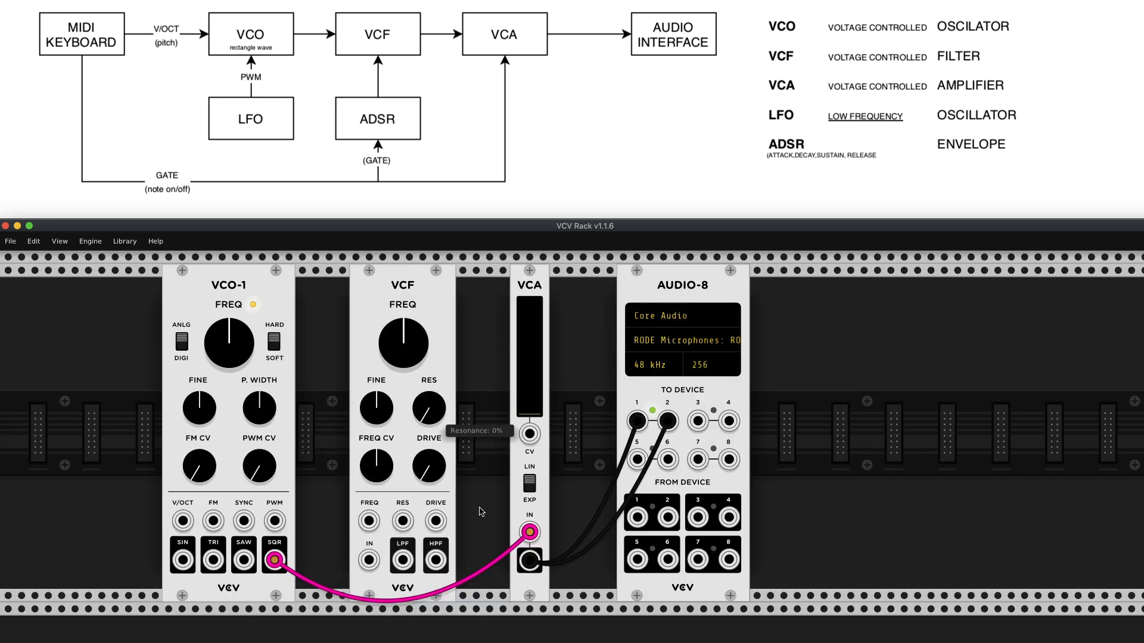
{"action": "mouse_move", "coordinate": [532, 536]}
{"action": "left_mouse_down"}
{"action": "mouse_move", "coordinate": [369, 560]}
{"action": "mouse_move", "coordinate": [527, 532]}
{"action": "left_mouse_up"}
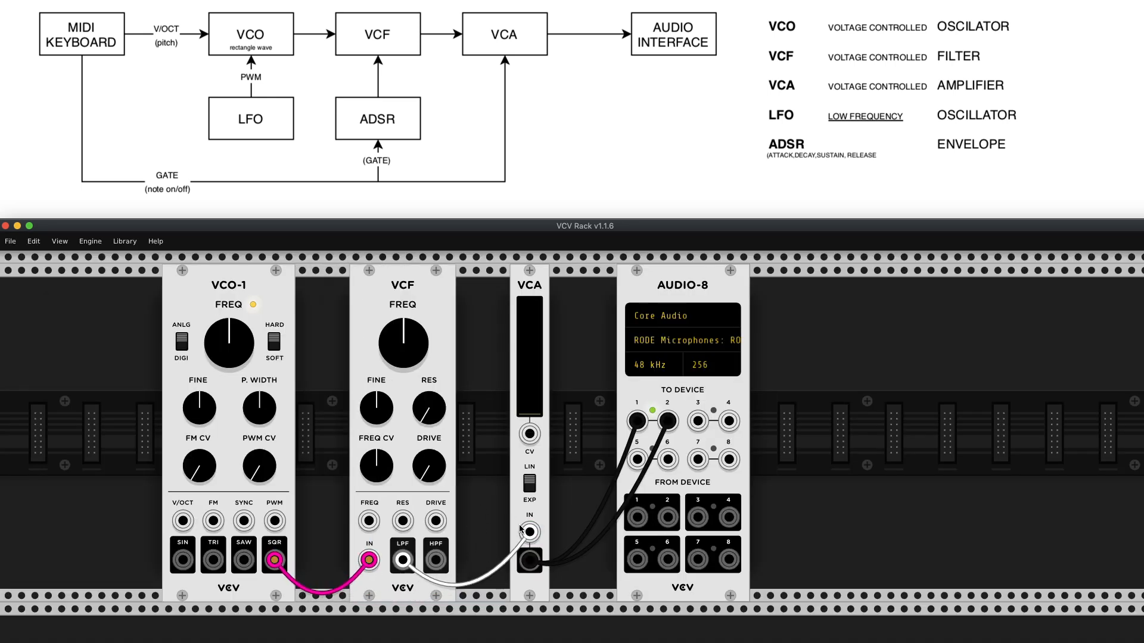
- Raise the VCA level to about 60% and open up the VCF cutoff frequency
{"action": "left_click_drag", "start_coordinate": [530, 411], "coordinate": [529, 358]}
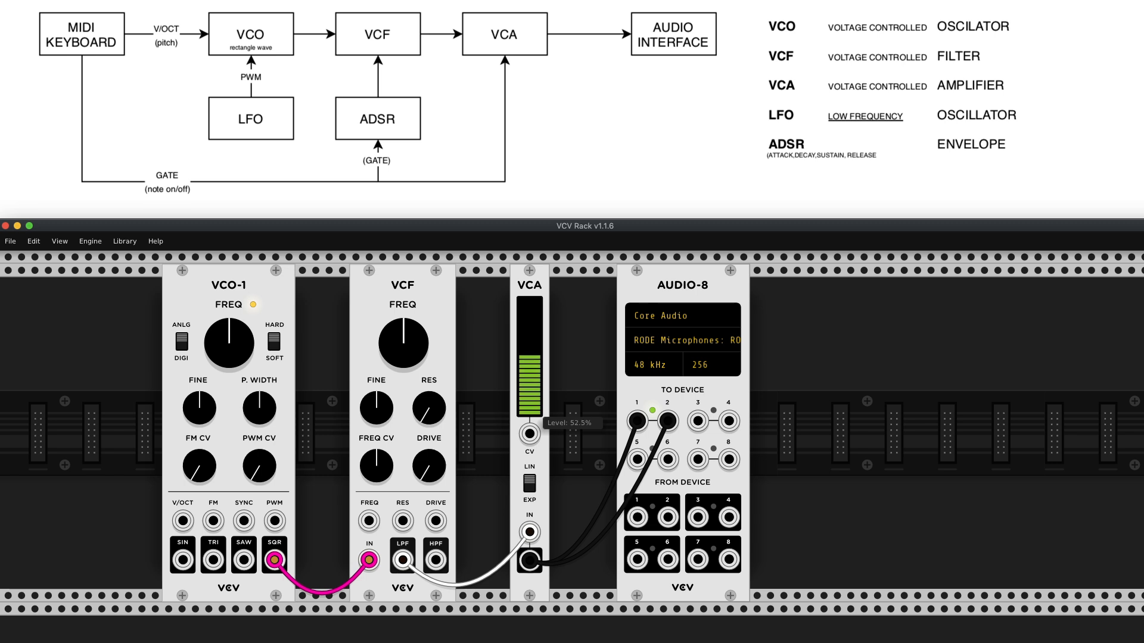
{"action": "left_click_drag", "start_coordinate": [426, 347], "coordinate": [426, 298]}
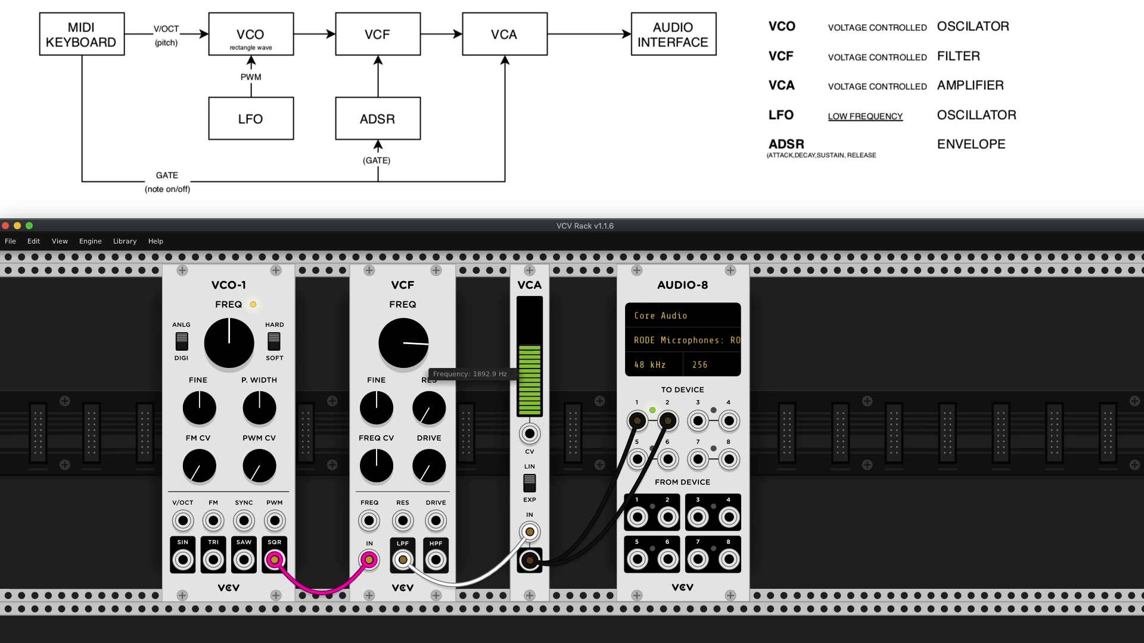
{"action": "mouse_move", "coordinate": [403, 343]}
{"action": "left_mouse_down"}
{"action": "mouse_move", "coordinate": [404, 324]}
{"action": "mouse_move", "coordinate": [403, 358]}
{"action": "left_mouse_up"}
- Place VCO-1 and the VCA directly against the VCF, and move AUDIO-8 closer to them
{"action": "left_click_drag", "start_coordinate": [229, 292], "coordinate": [283, 292]}
{"action": "left_click_drag", "start_coordinate": [521, 290], "coordinate": [467, 292]}
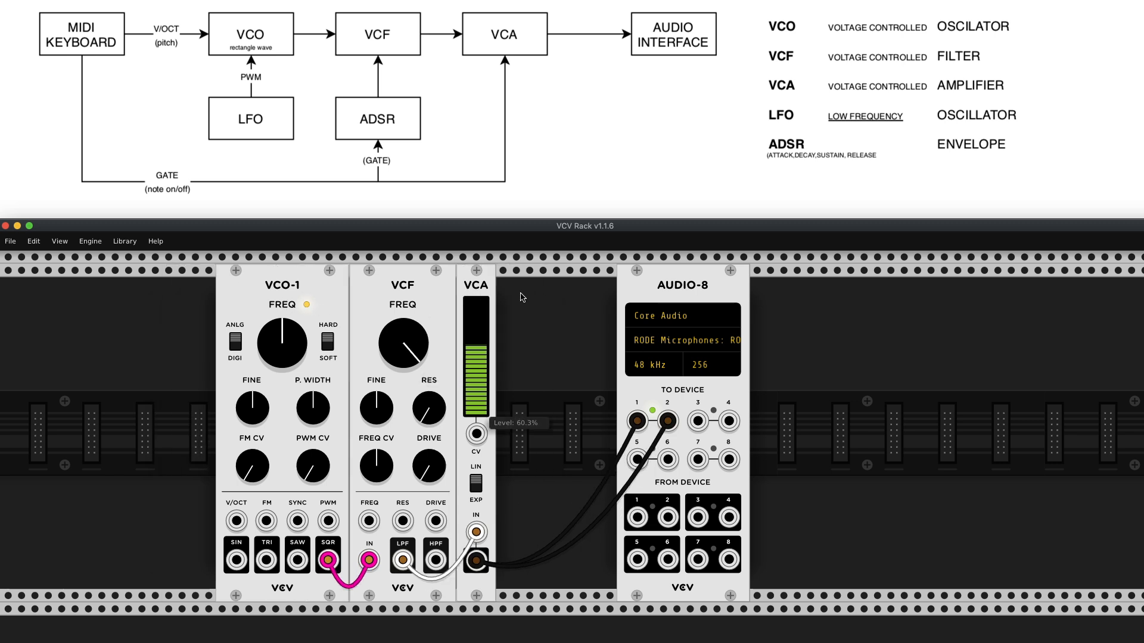
{"action": "left_click_drag", "start_coordinate": [647, 287], "coordinate": [606, 287]}
- Sweep the VCF cutoff, leaving it slightly below its centre position, and adjust the VCA level
{"action": "left_click_drag", "start_coordinate": [403, 343], "coordinate": [403, 322]}
{"action": "left_click_drag", "start_coordinate": [476, 407], "coordinate": [476, 398]}
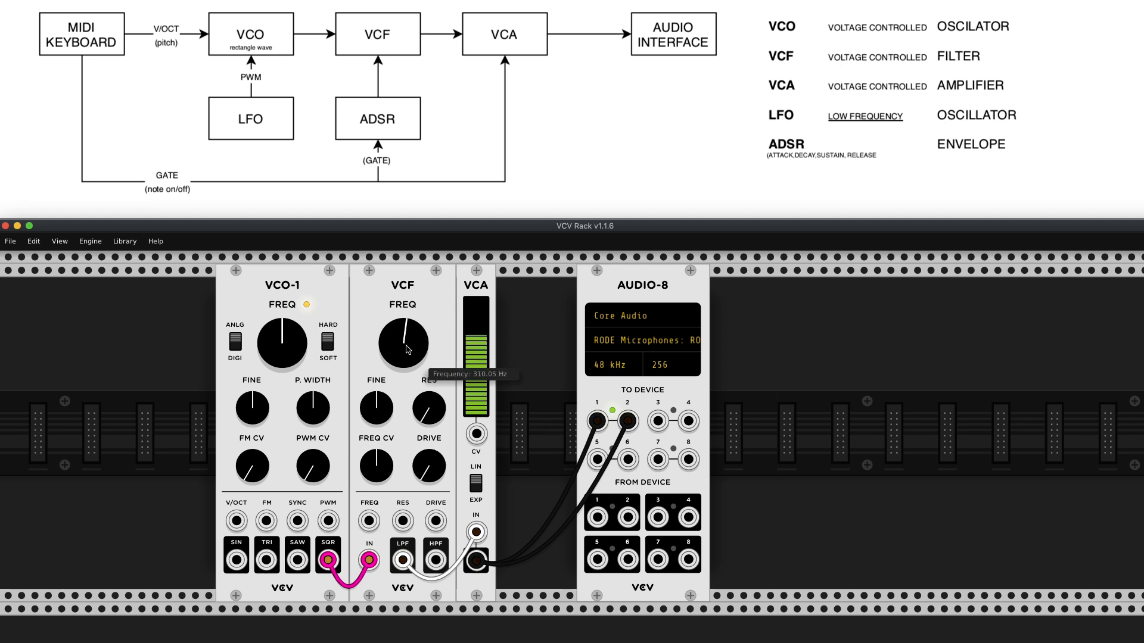
{"action": "left_click_drag", "start_coordinate": [404, 343], "coordinate": [403, 351]}
- Move AUDIO-8 away from the VCA and add a VCV Scope module in the space between them
{"action": "left_click_drag", "start_coordinate": [663, 316], "coordinate": [795, 316]}
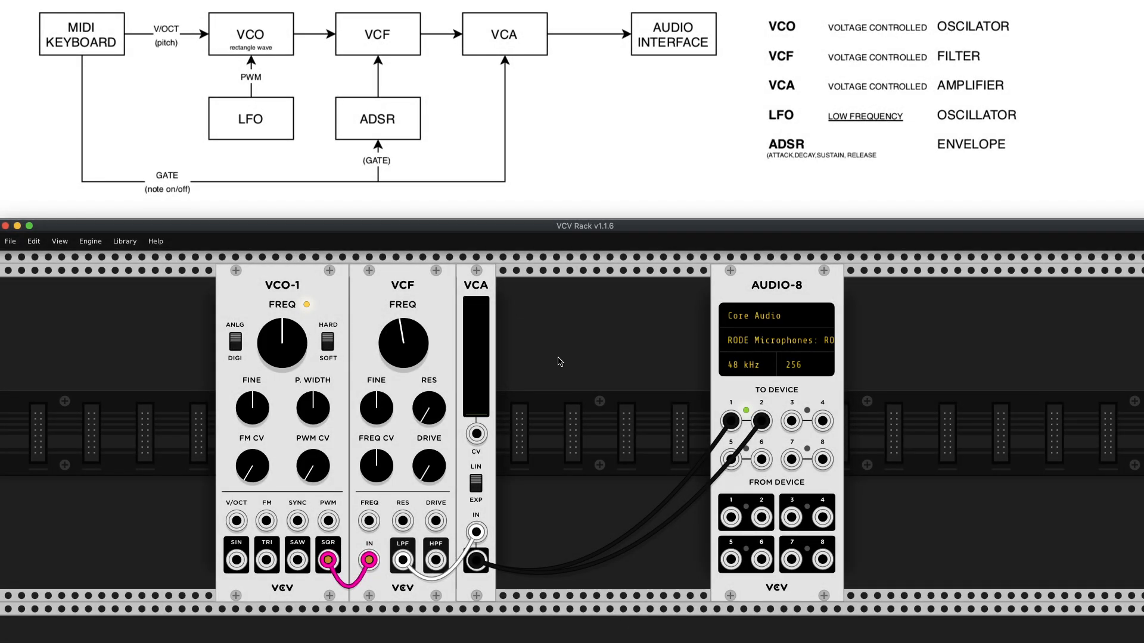
{"action": "right_click", "coordinate": [557, 361]}
{"action": "type", "text": "sco"}
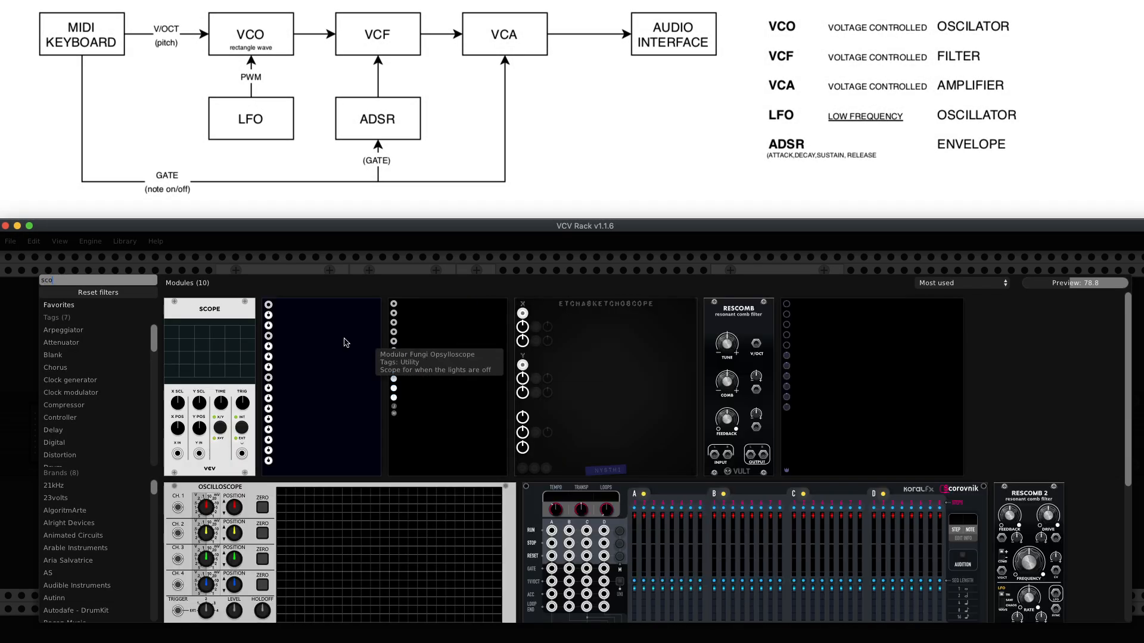
{"action": "left_click", "coordinate": [243, 316]}
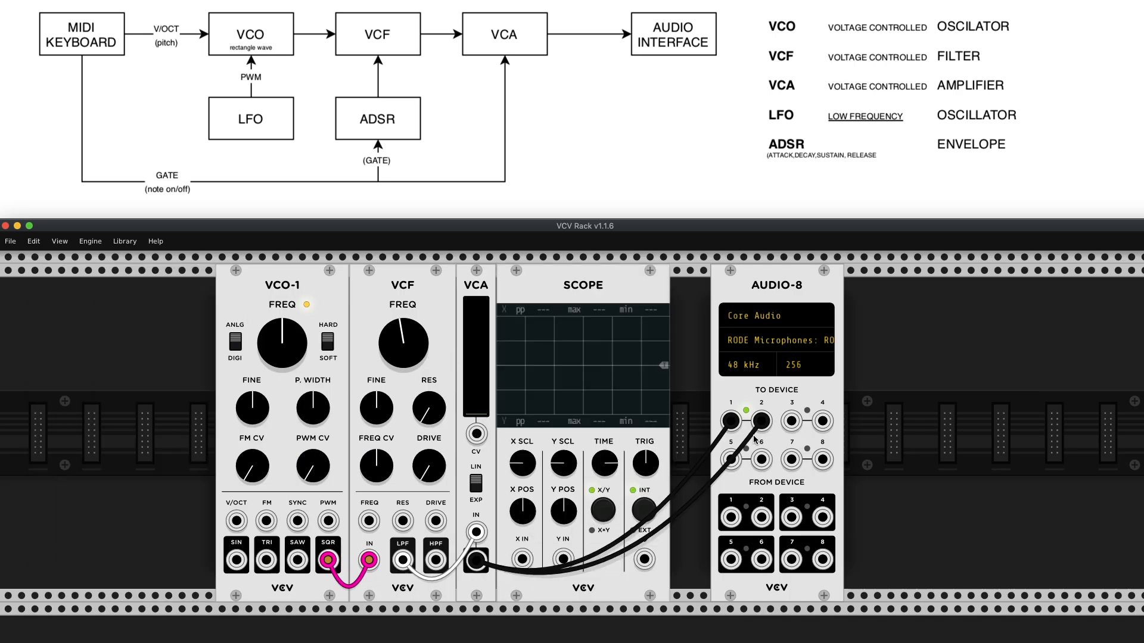
- Move the VCA between the Scope and AUDIO-8, and patch the VCF low-pass output into the Scope's X input
{"action": "left_click_drag", "start_coordinate": [476, 277], "coordinate": [690, 277]}
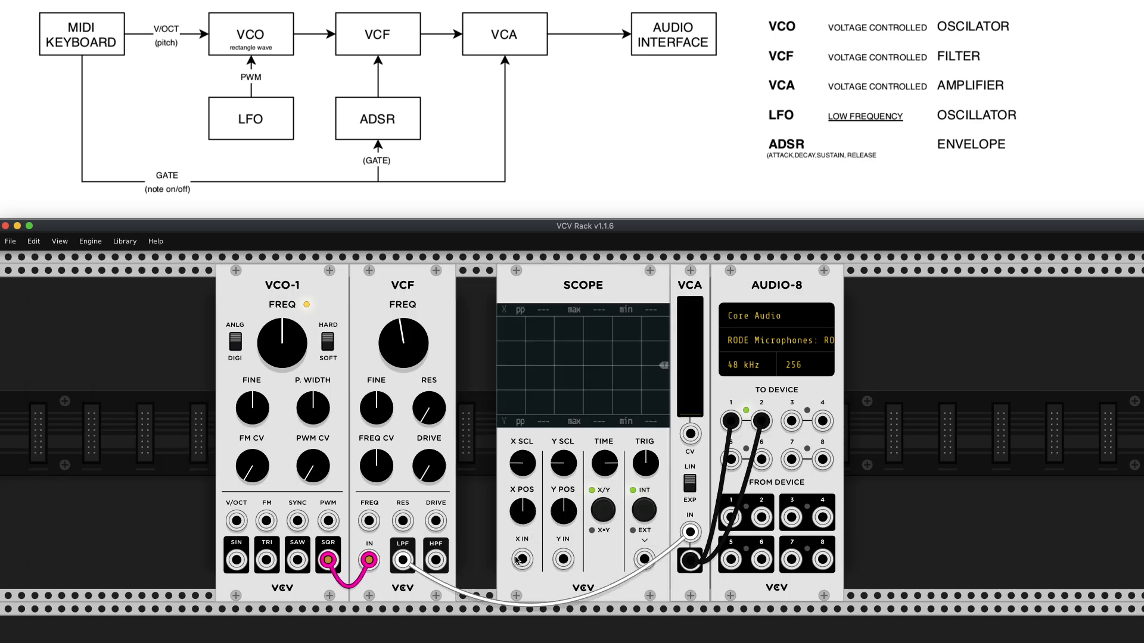
{"action": "left_click_drag", "start_coordinate": [523, 559], "coordinate": [411, 562]}
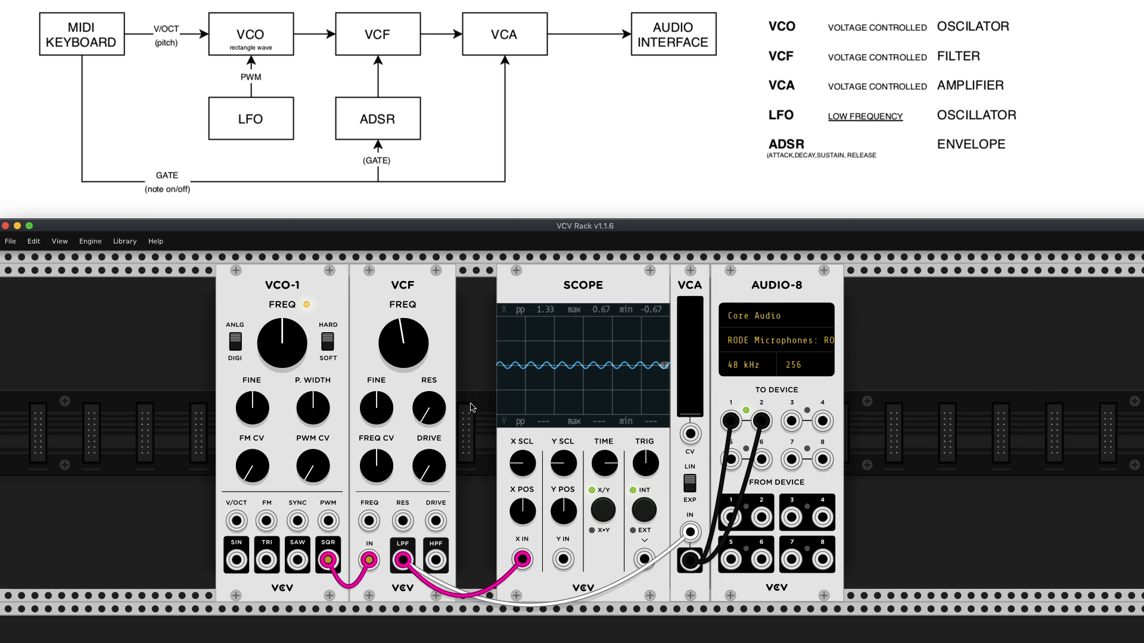
- Open the VCF cutoff to 8372 Hz and raise the VCA level to just under half, with the Scope's time knob turned up
{"action": "left_click_drag", "start_coordinate": [420, 348], "coordinate": [420, 286]}
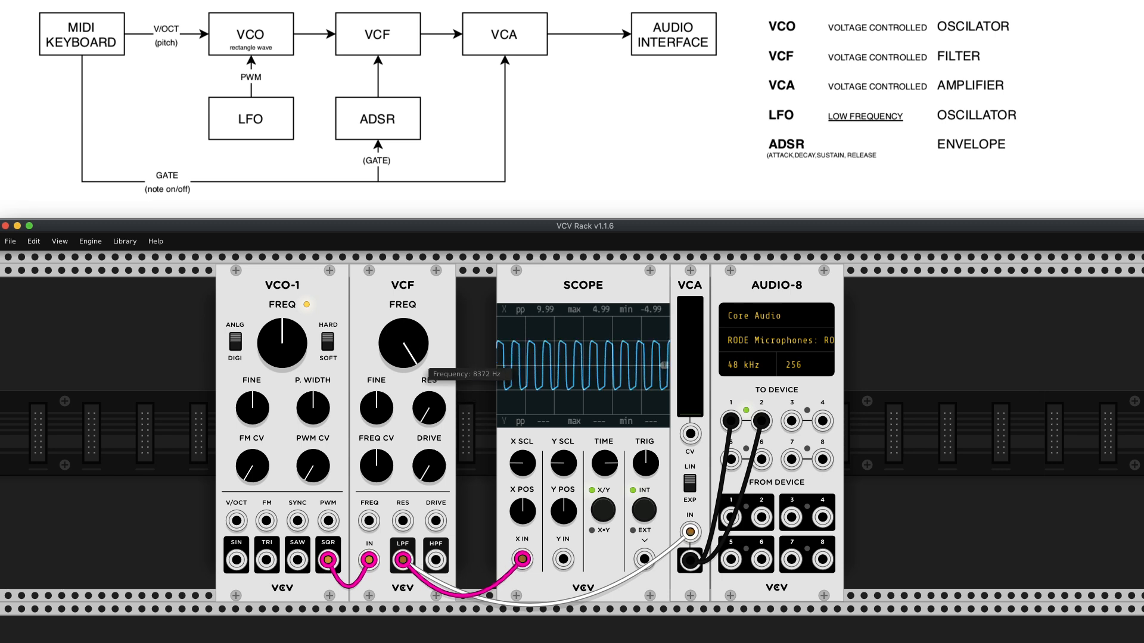
{"action": "left_click_drag", "start_coordinate": [604, 464], "coordinate": [604, 429]}
{"action": "mouse_move", "coordinate": [690, 411]}
{"action": "left_mouse_down"}
{"action": "mouse_move", "coordinate": [690, 388]}
{"action": "mouse_move", "coordinate": [668, 397]}
{"action": "left_mouse_up"}
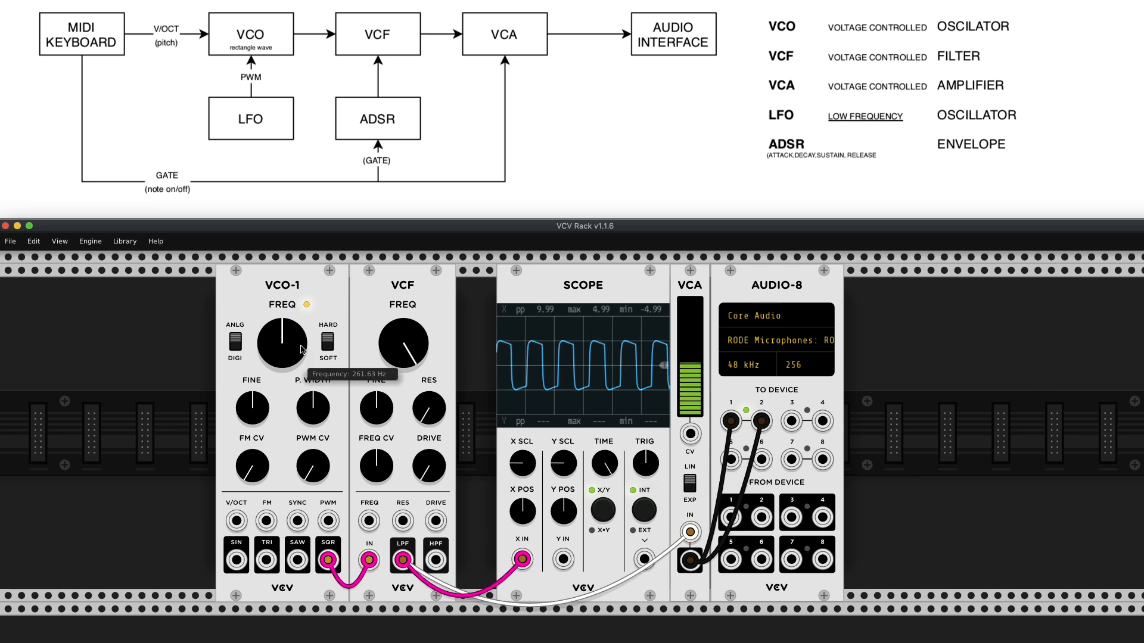
- Switch VCO-1 to digital mode and lower its frequency below the centre position
{"action": "scroll", "coordinate": [298, 349], "scroll_direction": "down", "scroll_amount": 2}
{"action": "left_click_drag", "start_coordinate": [302, 338], "coordinate": [303, 369]}
{"action": "left_click", "coordinate": [242, 321]}
{"action": "scroll", "coordinate": [246, 334], "scroll_direction": "up", "scroll_amount": 3}
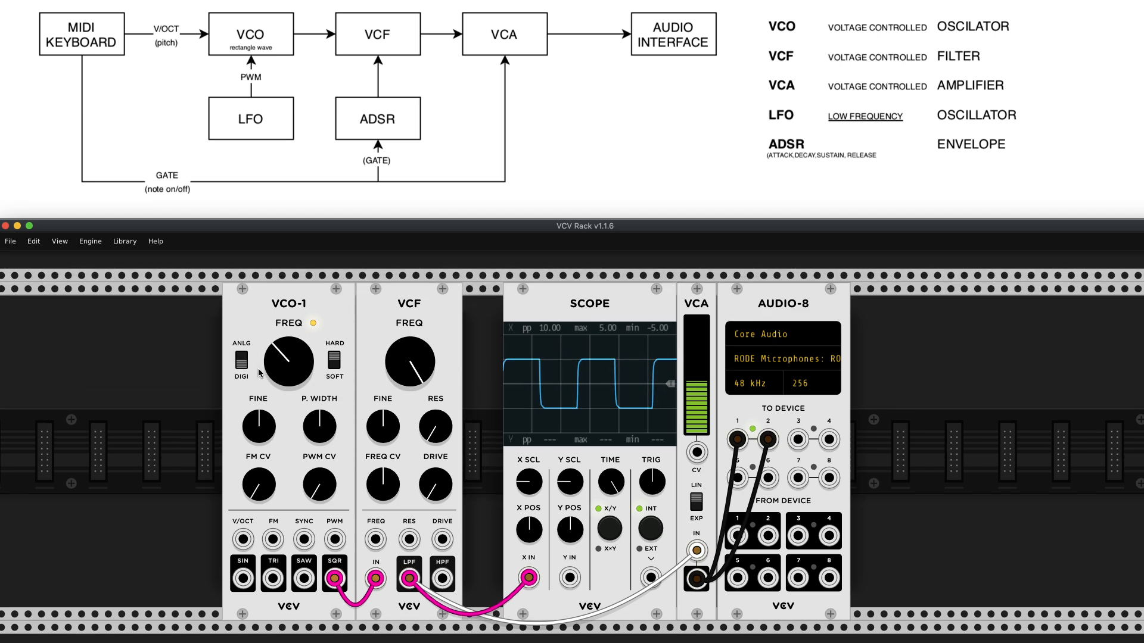
{"action": "left_click_drag", "start_coordinate": [280, 379], "coordinate": [280, 368]}
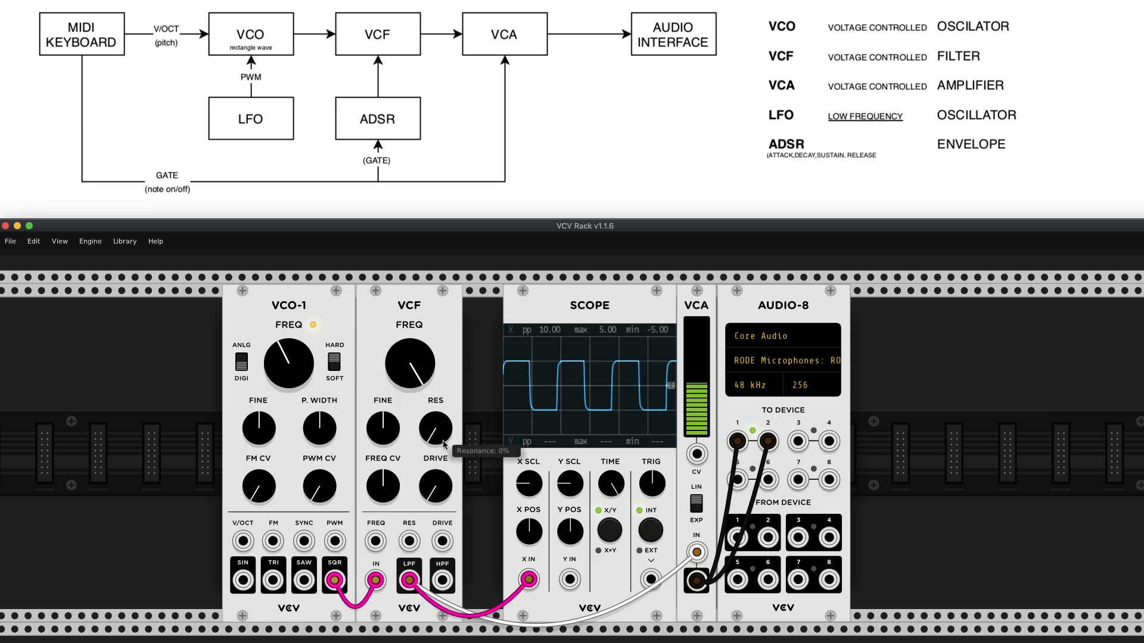
- Replace the Scope's X input cable with one from the VCO square output
{"action": "right_click", "coordinate": [533, 581]}
{"action": "left_click_drag", "start_coordinate": [530, 581], "coordinate": [335, 581]}
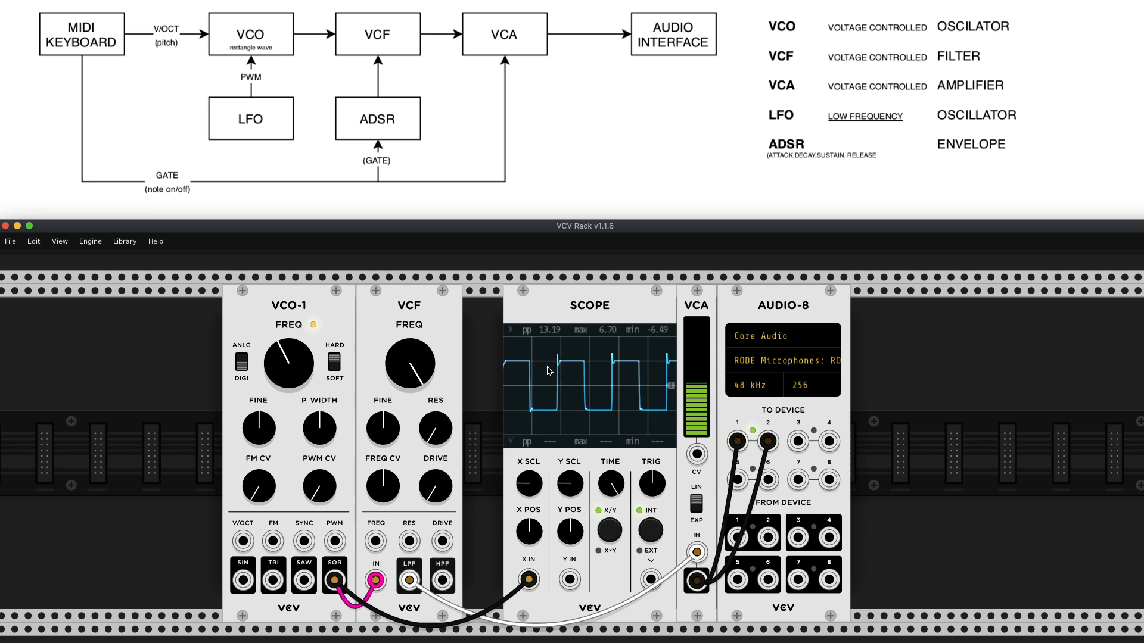
- Sweep the VCO pulse width, leaving it slightly below centre, and lower the VCA level to about a third
{"action": "left_click_drag", "start_coordinate": [319, 428], "coordinate": [320, 435]}
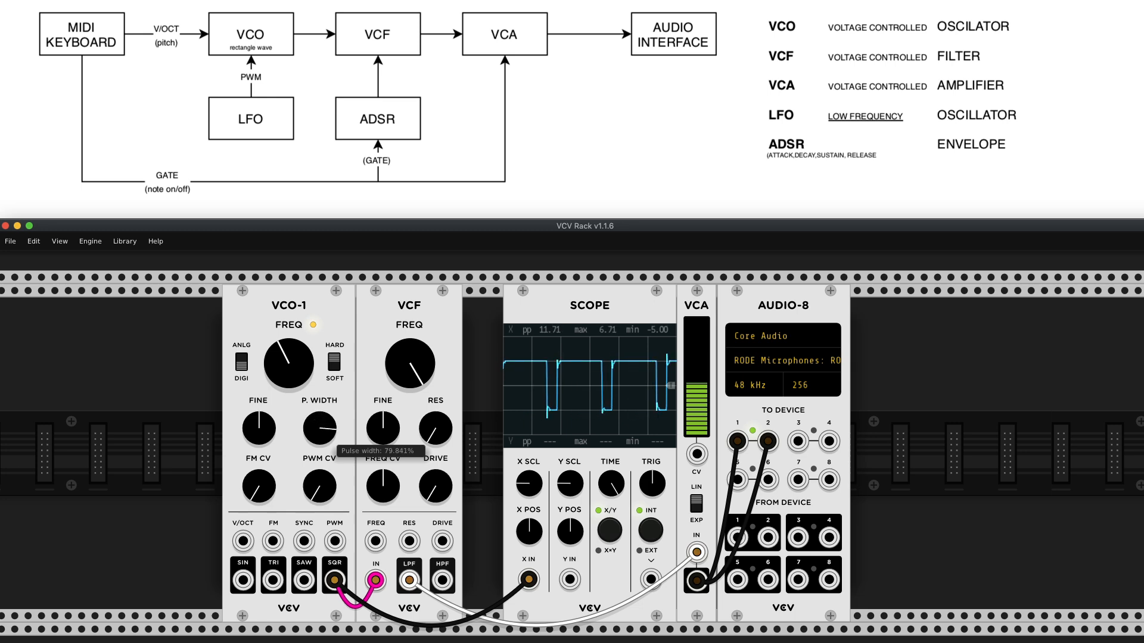
{"action": "left_click_drag", "start_coordinate": [320, 428], "coordinate": [319, 320]}
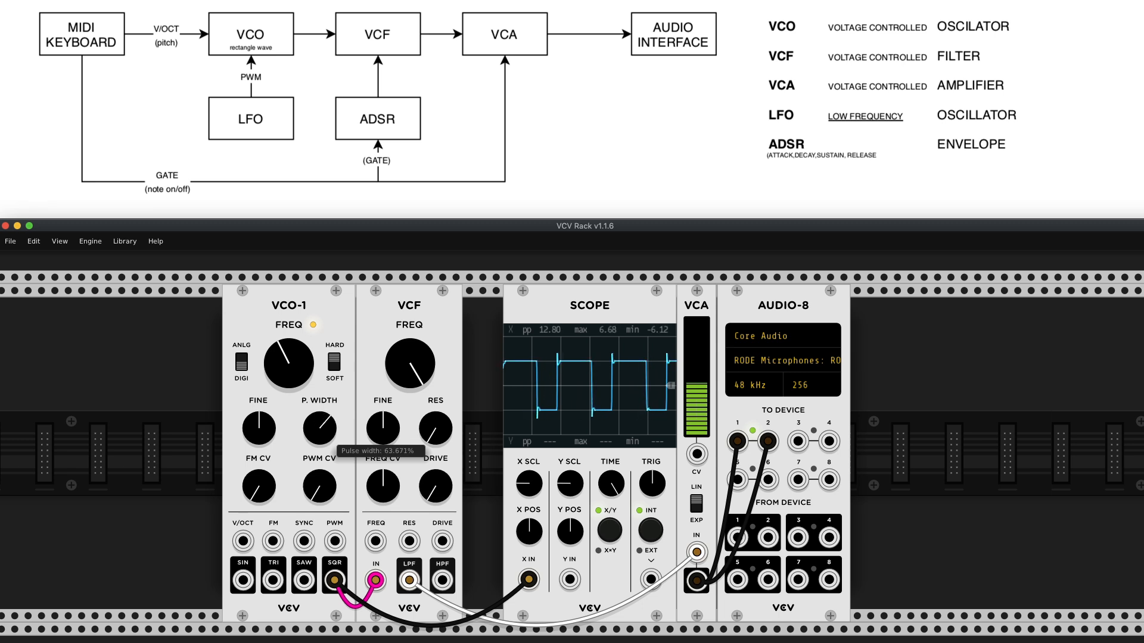
{"action": "left_click_drag", "start_coordinate": [319, 428], "coordinate": [543, 384]}
{"action": "left_click_drag", "start_coordinate": [332, 421], "coordinate": [332, 453]}
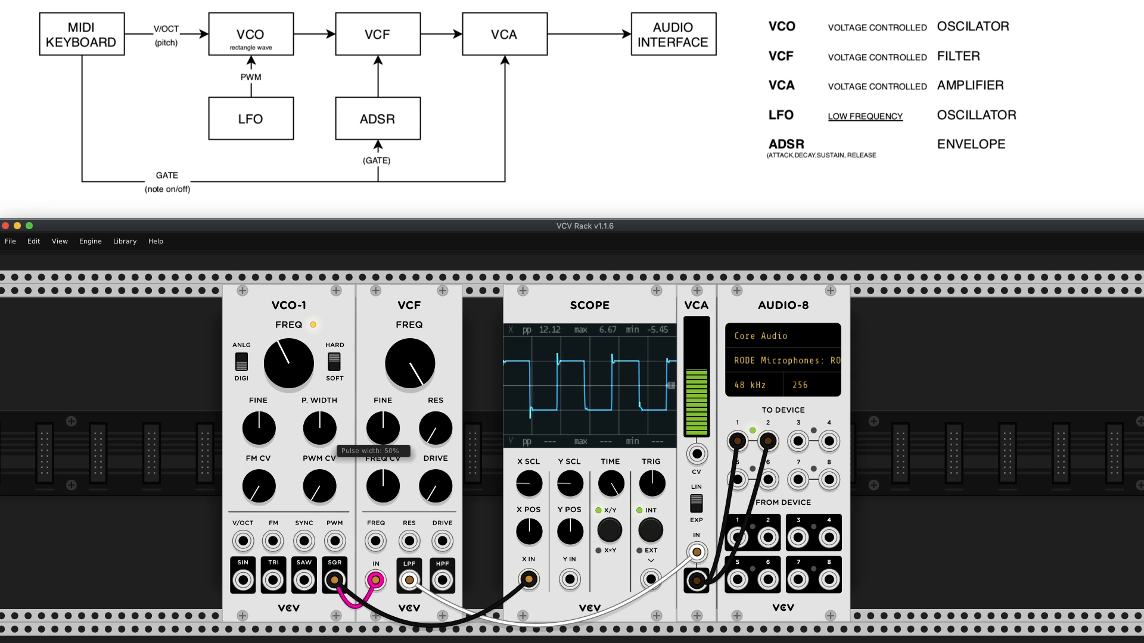
{"action": "left_click_drag", "start_coordinate": [317, 433], "coordinate": [318, 454]}
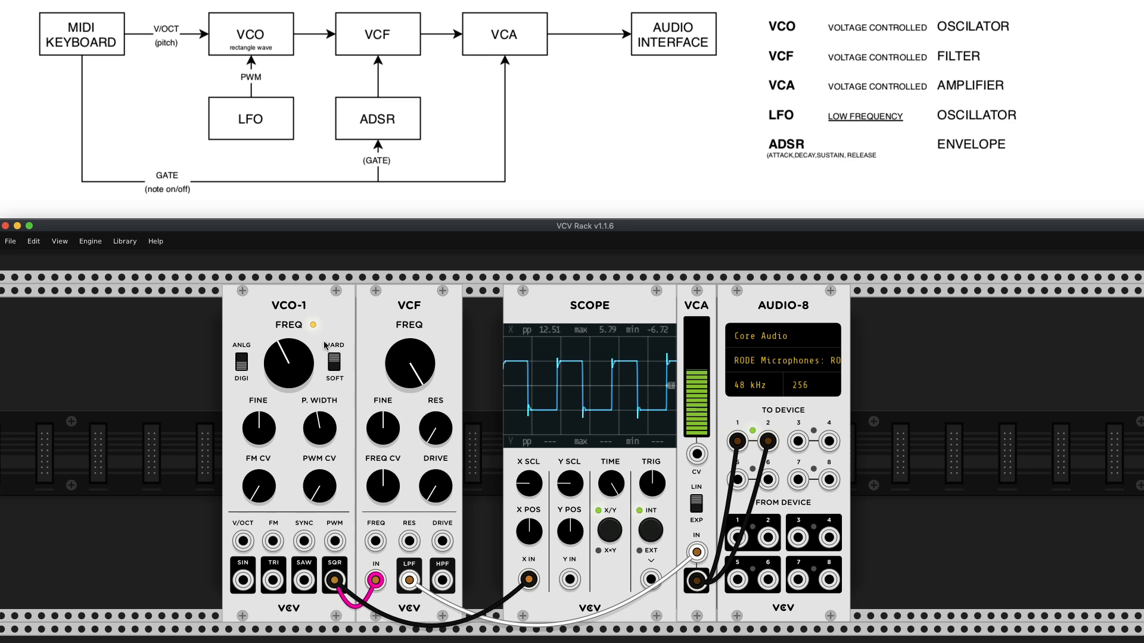
{"action": "left_click_drag", "start_coordinate": [702, 381], "coordinate": [702, 412]}
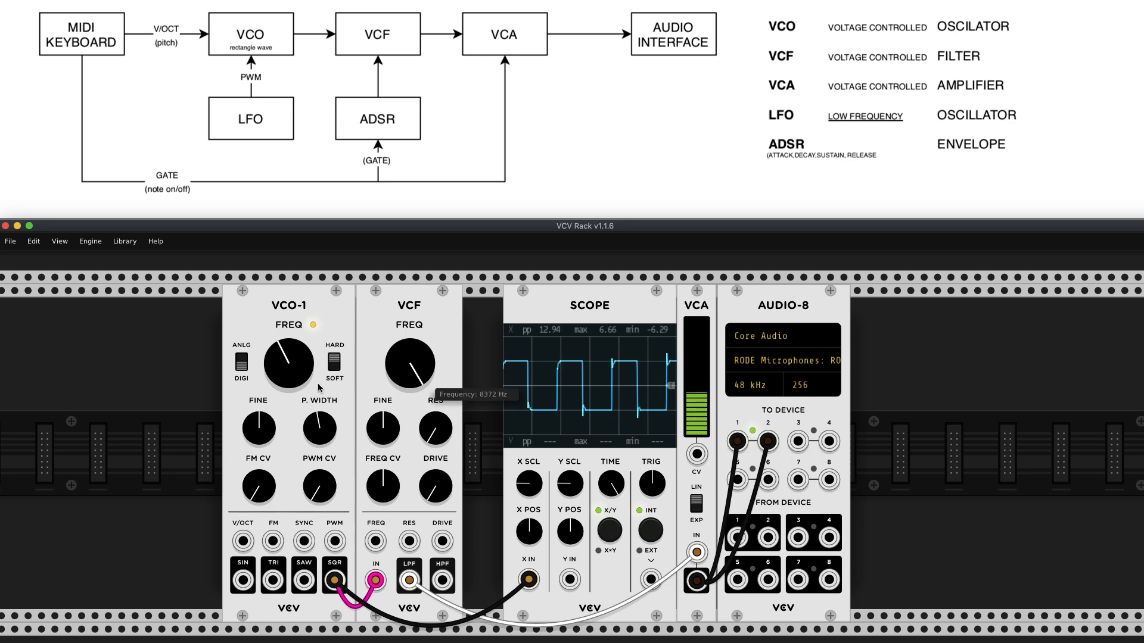
- Add a VCV LFO-1 module beside the VCO and set its frequency to 0.3575 Hz
{"action": "right_click", "coordinate": [176, 373]}
{"action": "type", "text": "lfo"}
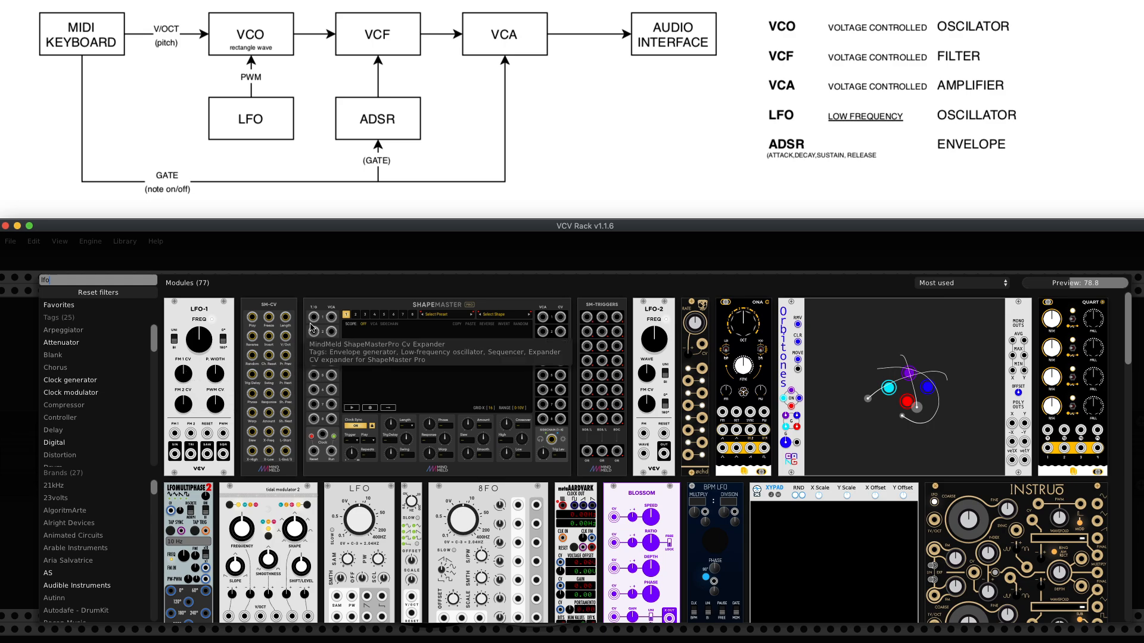
{"action": "left_click", "coordinate": [185, 373]}
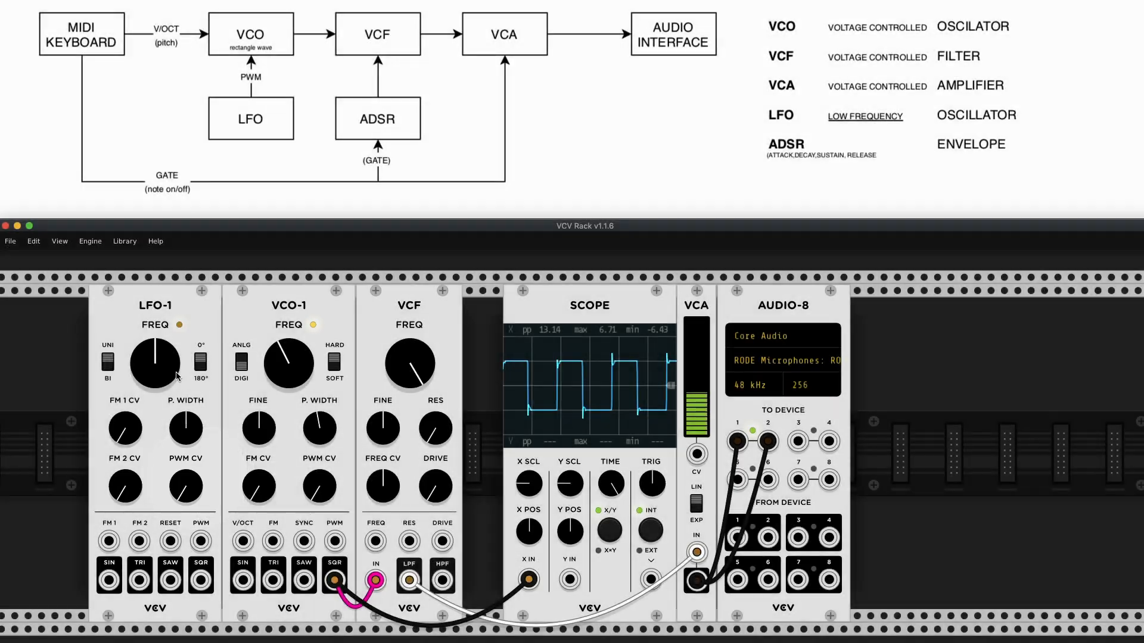
{"action": "left_click_drag", "start_coordinate": [171, 379], "coordinate": [171, 405]}
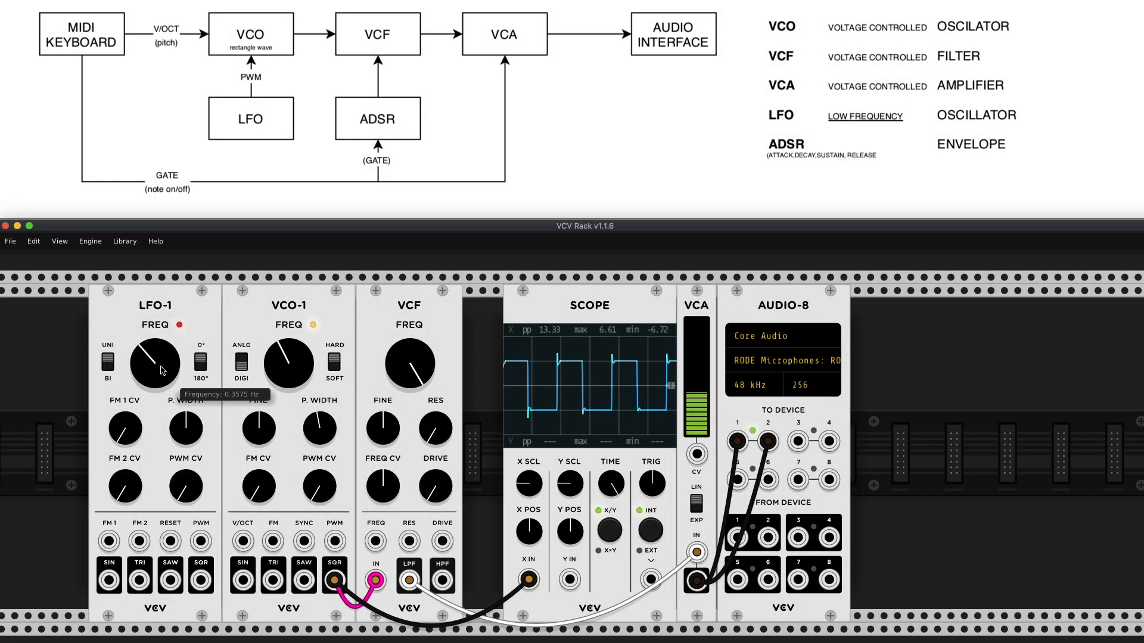
- Try the LFO triangle output on the Scope's Y input, and remove that cable
{"action": "left_click_drag", "start_coordinate": [570, 580], "coordinate": [139, 580]}
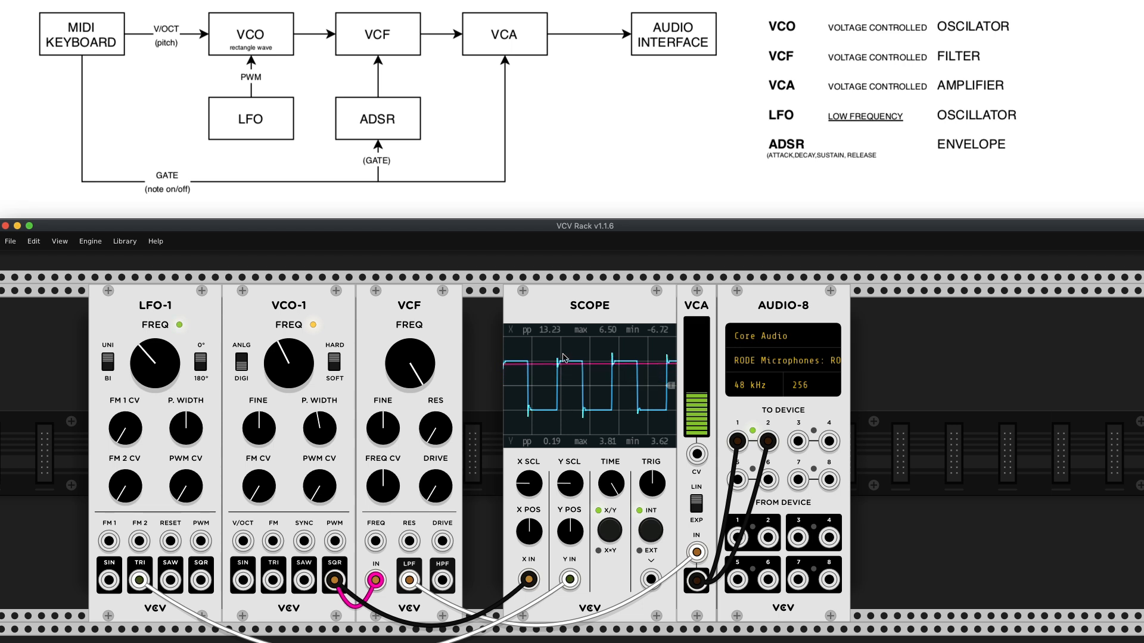
{"action": "left_click_drag", "start_coordinate": [571, 579], "coordinate": [523, 594]}
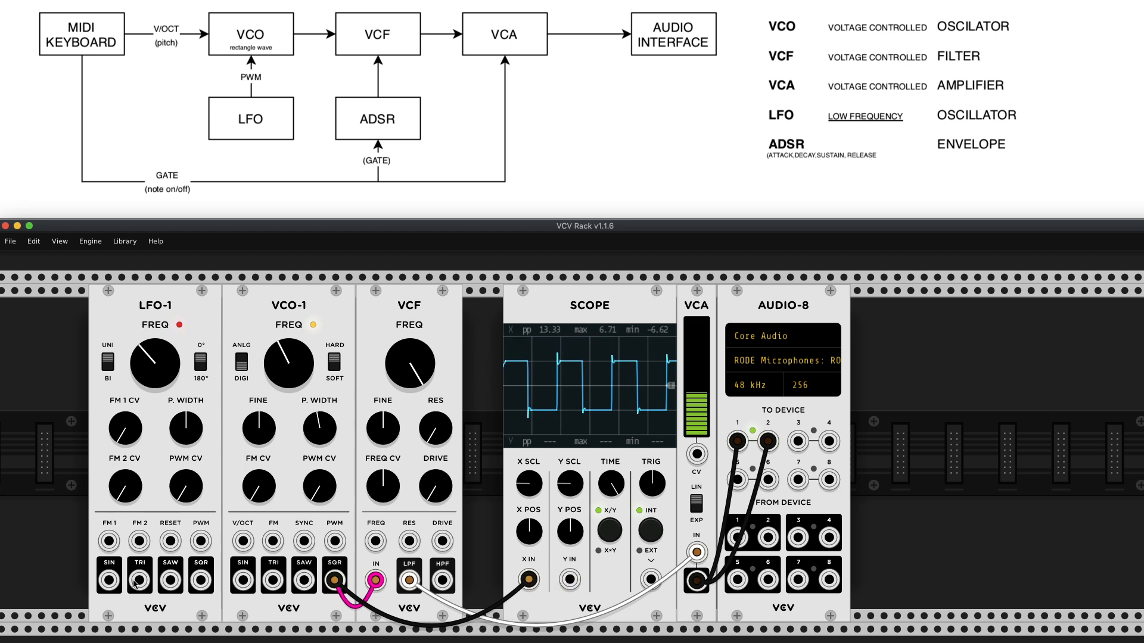
- Modulate the VCO's PWM input from the LFO triangle output, with PWM CV partly raised and the pulse width reset to centre
{"action": "left_click_drag", "start_coordinate": [136, 585], "coordinate": [341, 541]}
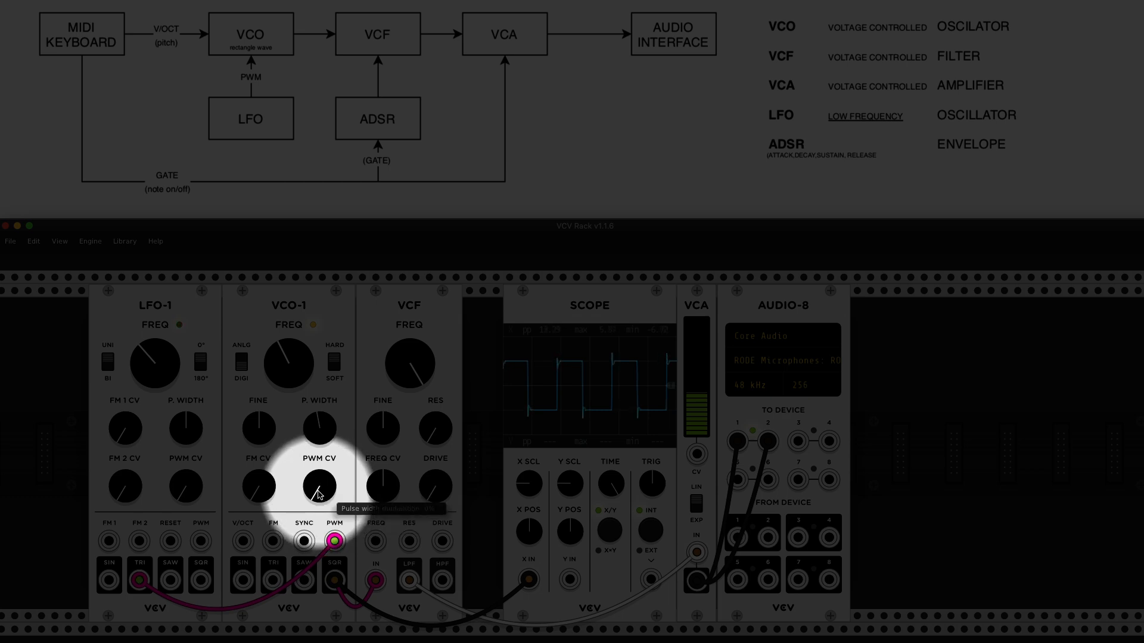
{"action": "left_click_drag", "start_coordinate": [323, 496], "coordinate": [322, 464]}
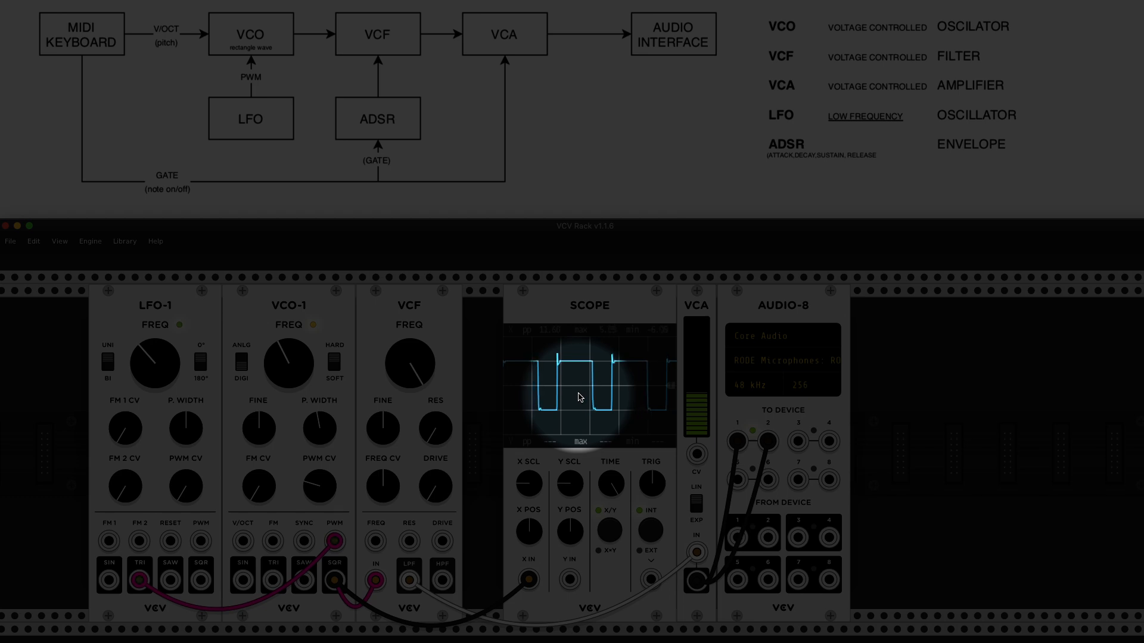
{"action": "double_click", "coordinate": [320, 430]}
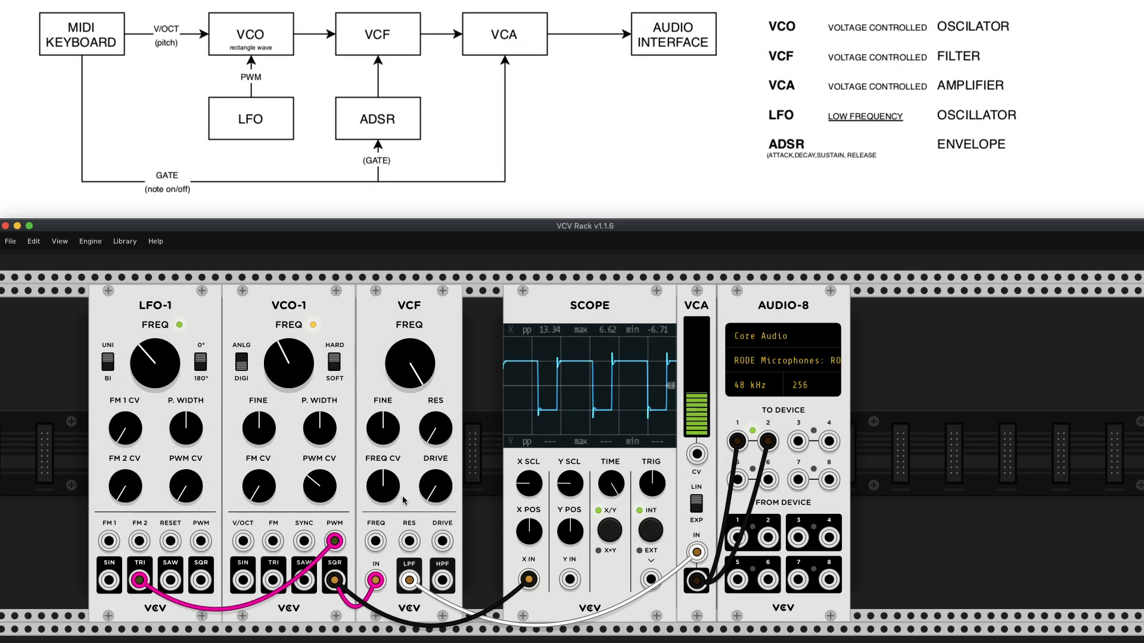
- Set the VCA level to 0%, and in Jun-6 V sweep the DCO PWM slider to 0.00 and back, with a slower LFO rate
{"action": "left_click_drag", "start_coordinate": [696, 416], "coordinate": [696, 425]}
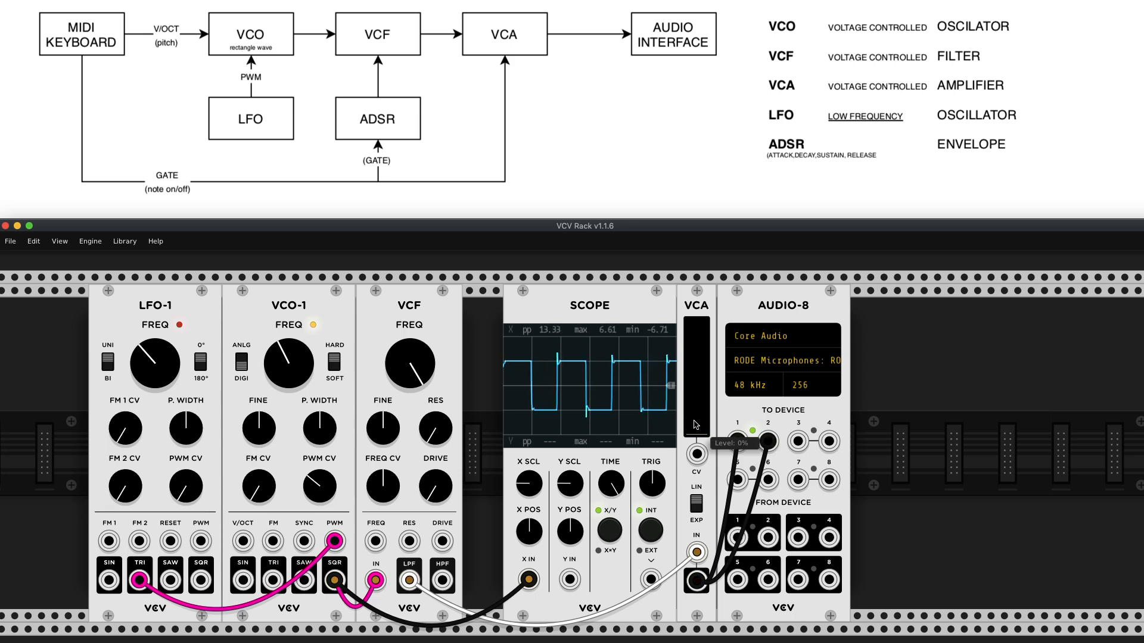
{"action": "key", "text": "super+Tab"}
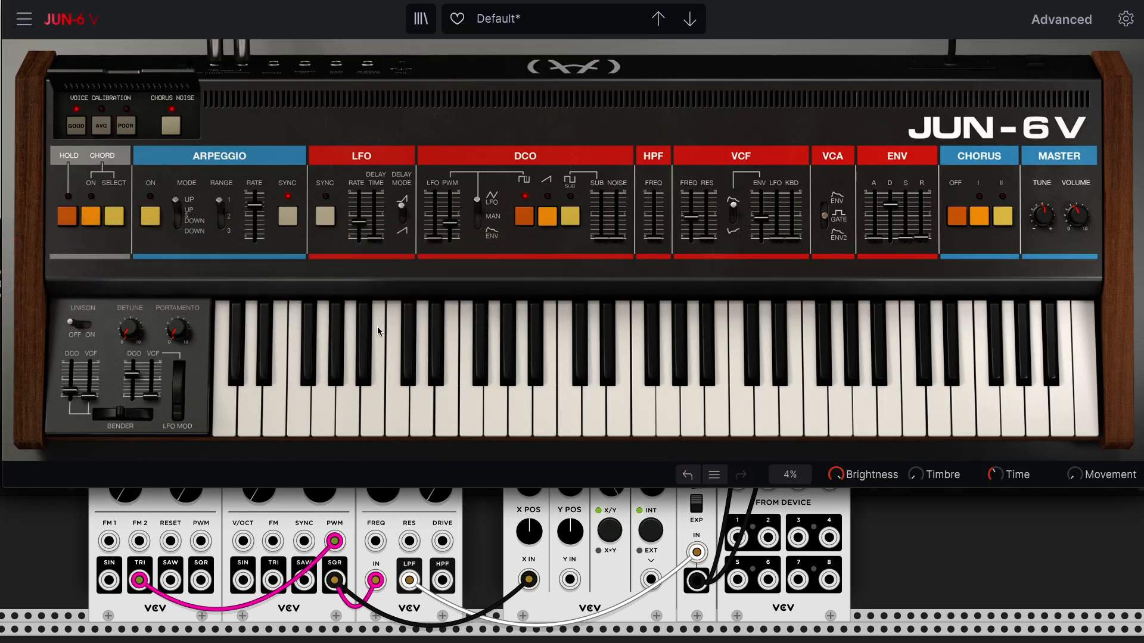
{"action": "left_click_drag", "start_coordinate": [452, 221], "coordinate": [453, 239]}
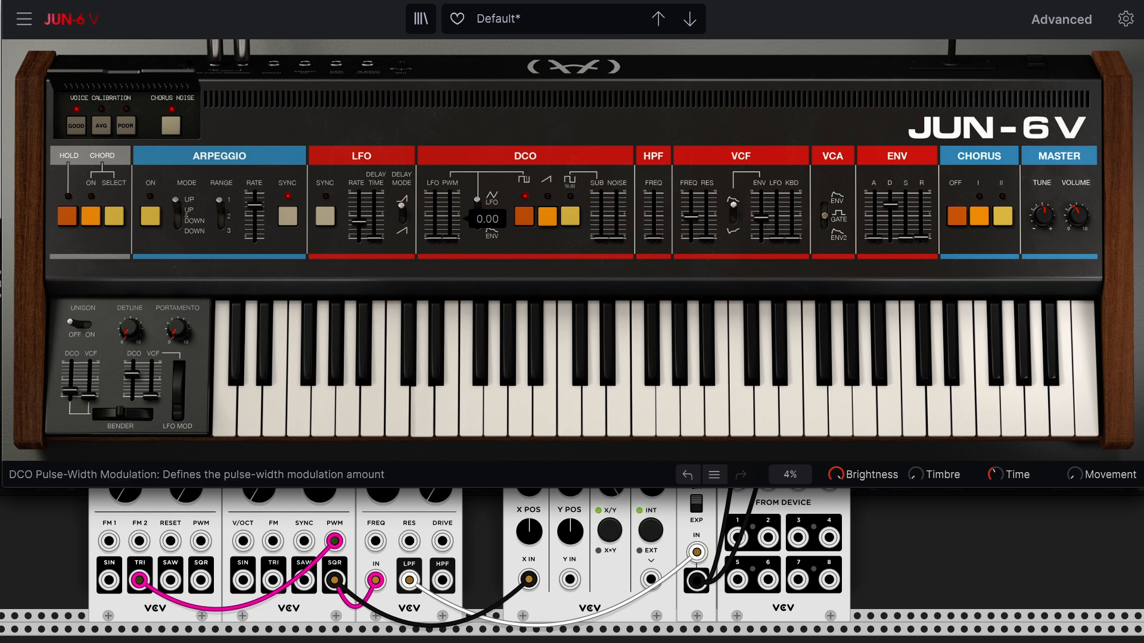
{"action": "left_click_drag", "start_coordinate": [452, 239], "coordinate": [451, 224]}
{"action": "left_click_drag", "start_coordinate": [359, 222], "coordinate": [359, 231]}
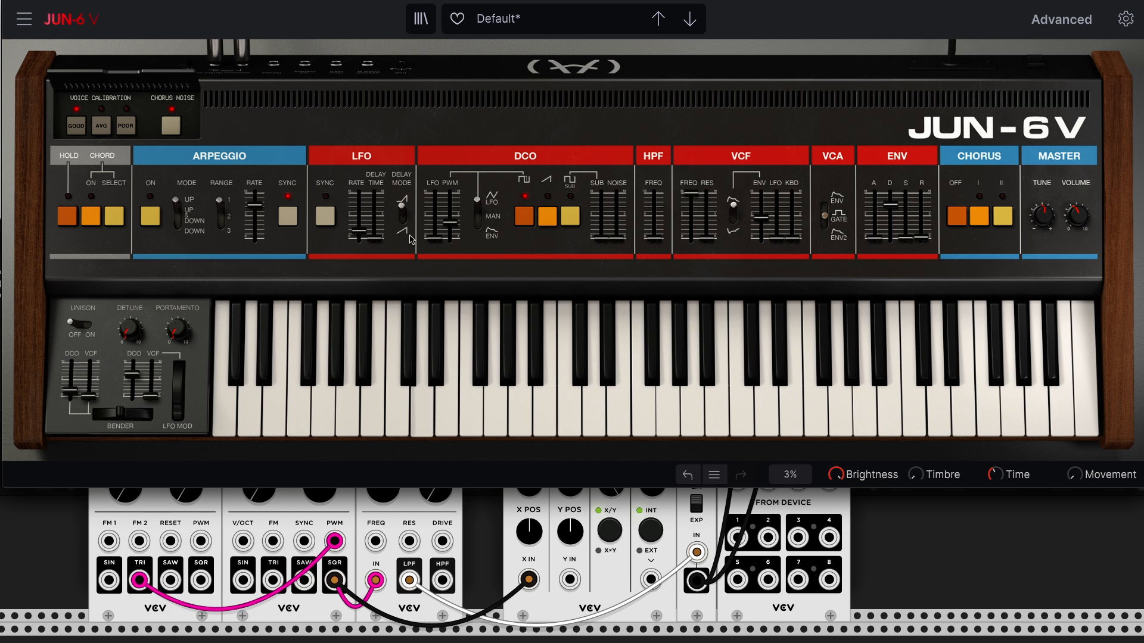
{"action": "left_click_drag", "start_coordinate": [450, 222], "coordinate": [451, 224]}
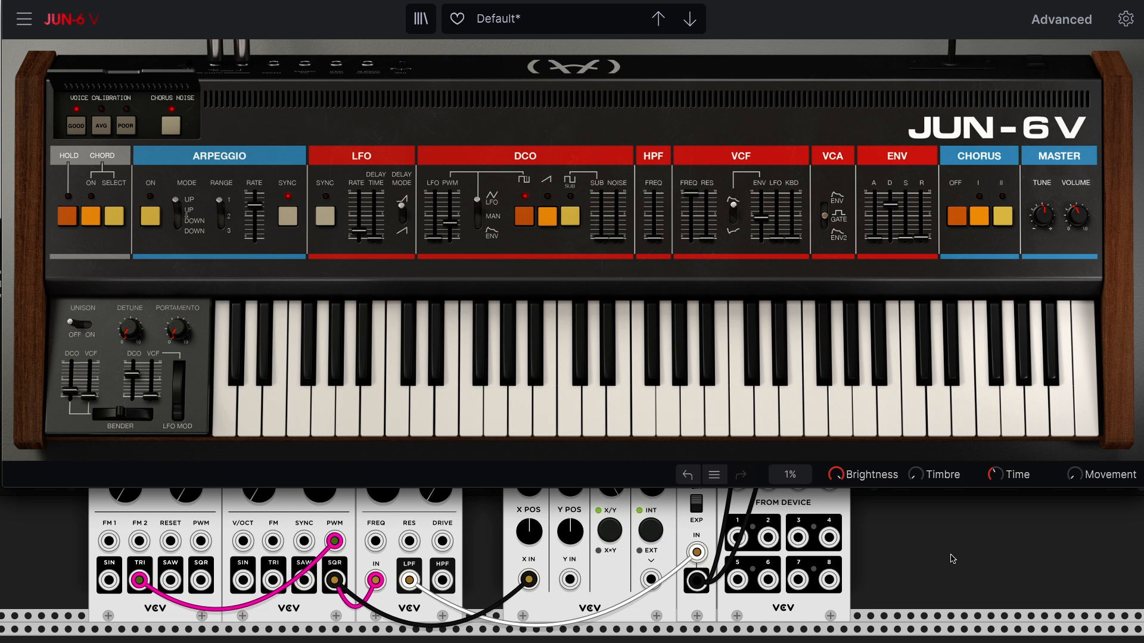
- Switch back to VCV Rack and raise the VCA level to about a third
{"action": "left_click", "coordinate": [951, 559]}
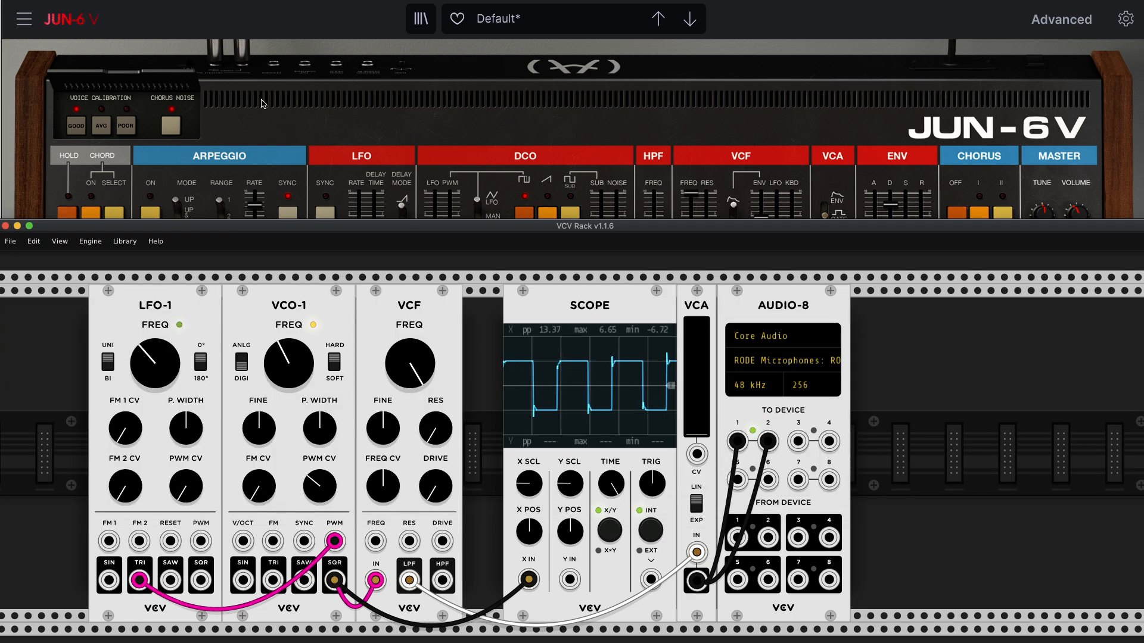
{"action": "key", "text": "super+Tab"}
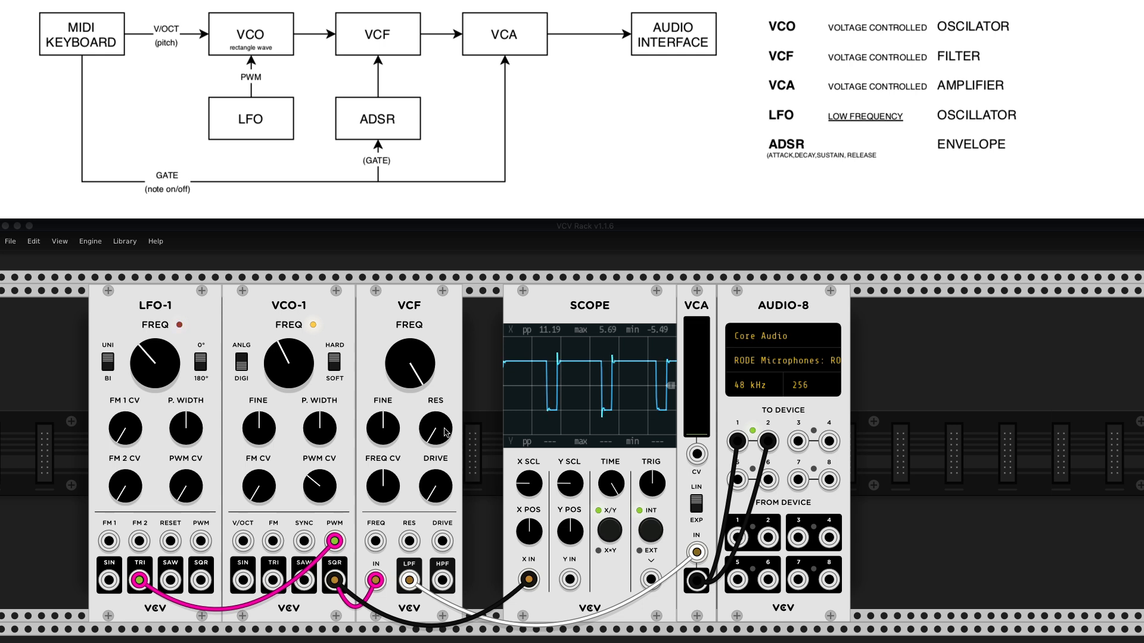
{"action": "scroll", "coordinate": [501, 436], "scroll_direction": "left", "scroll_amount": 1}
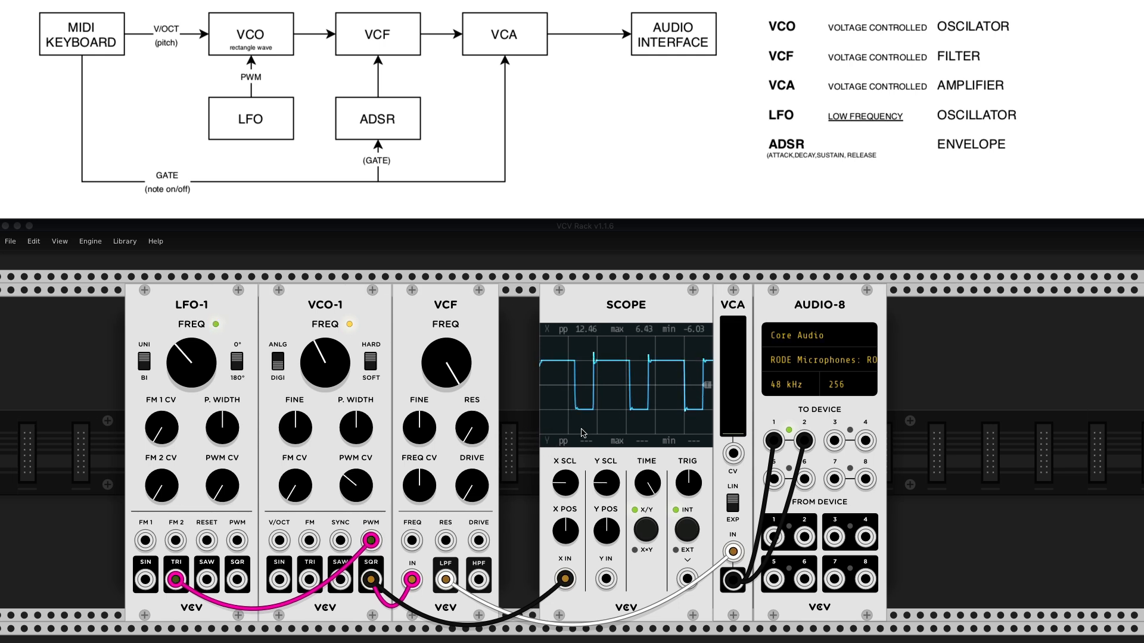
{"action": "left_click_drag", "start_coordinate": [737, 428], "coordinate": [737, 403]}
- Delete the Scope module and move the LFO, VCO and VCF over so they sit directly against the VCA
{"action": "scroll", "coordinate": [738, 434], "scroll_direction": "up", "scroll_amount": 1}
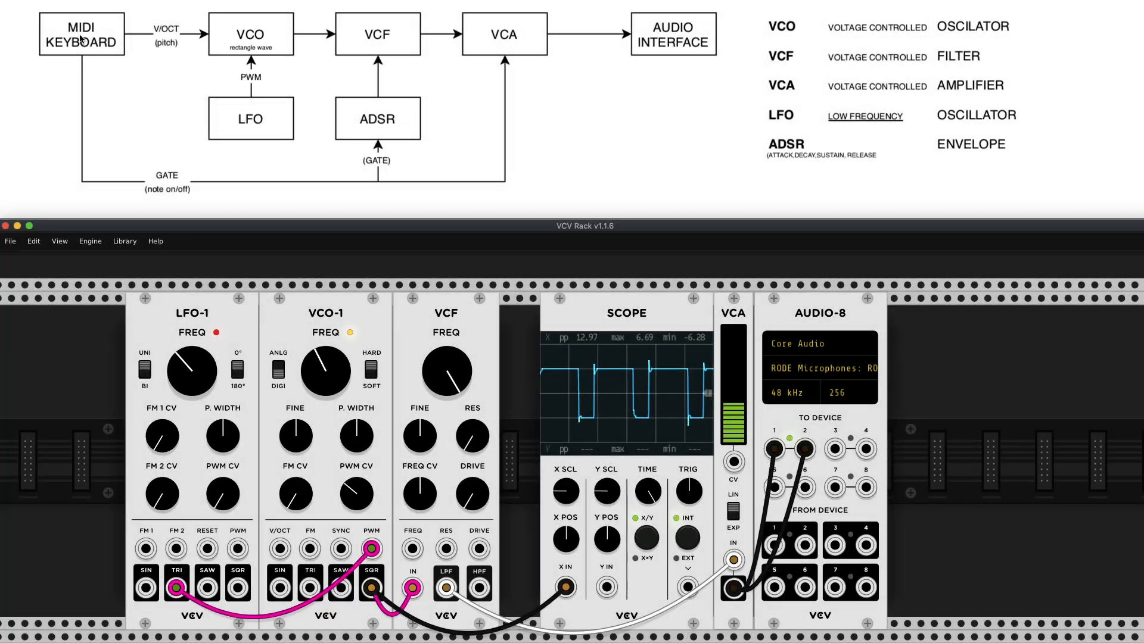
{"action": "scroll", "coordinate": [276, 319], "scroll_direction": "left", "scroll_amount": 3}
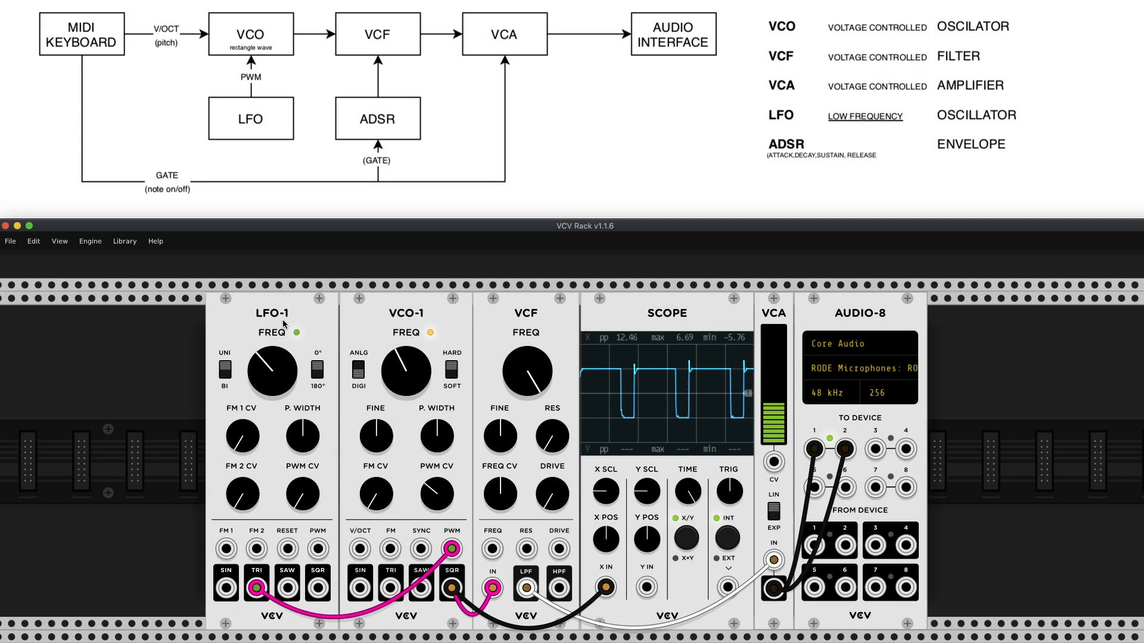
{"action": "key", "text": "Delete"}
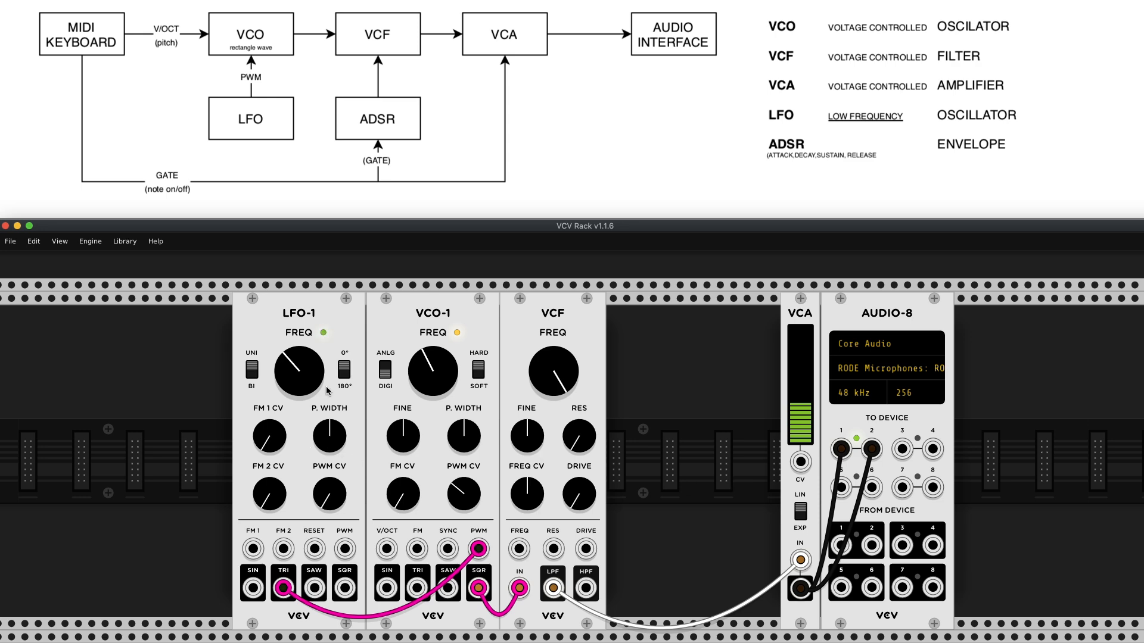
{"action": "left_click_drag", "start_coordinate": [318, 326], "coordinate": [507, 327]}
- Search the module library for "midi-c" and place a MIDI-CV module beside LFO-1
{"action": "right_click", "coordinate": [252, 370]}
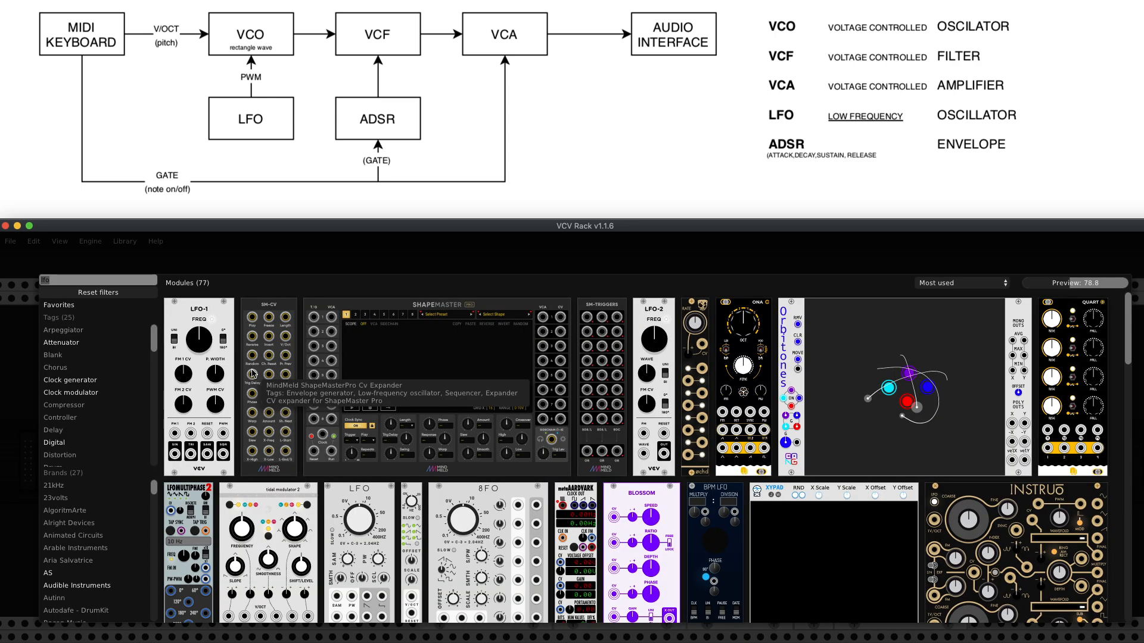
{"action": "type", "text": "midi-"}
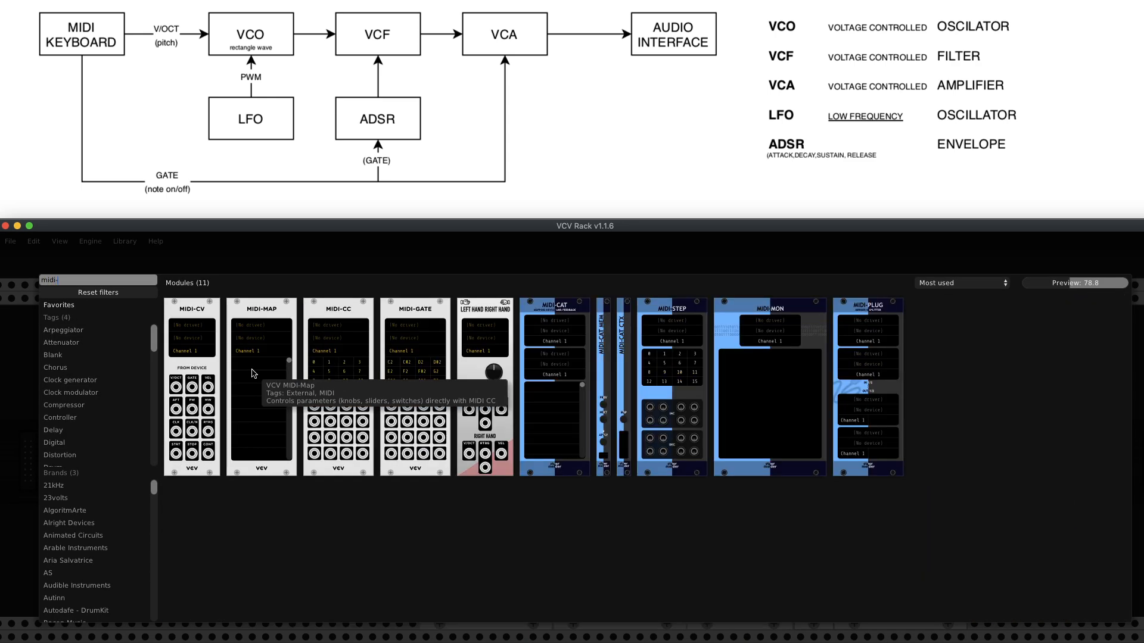
{"action": "type", "text": "c"}
{"action": "left_click_drag", "start_coordinate": [213, 328], "coordinate": [362, 348]}
- Set the MIDI-CV driver to Computer keyboard and its device to the QWERTY keyboard
{"action": "left_click", "coordinate": [362, 348]}
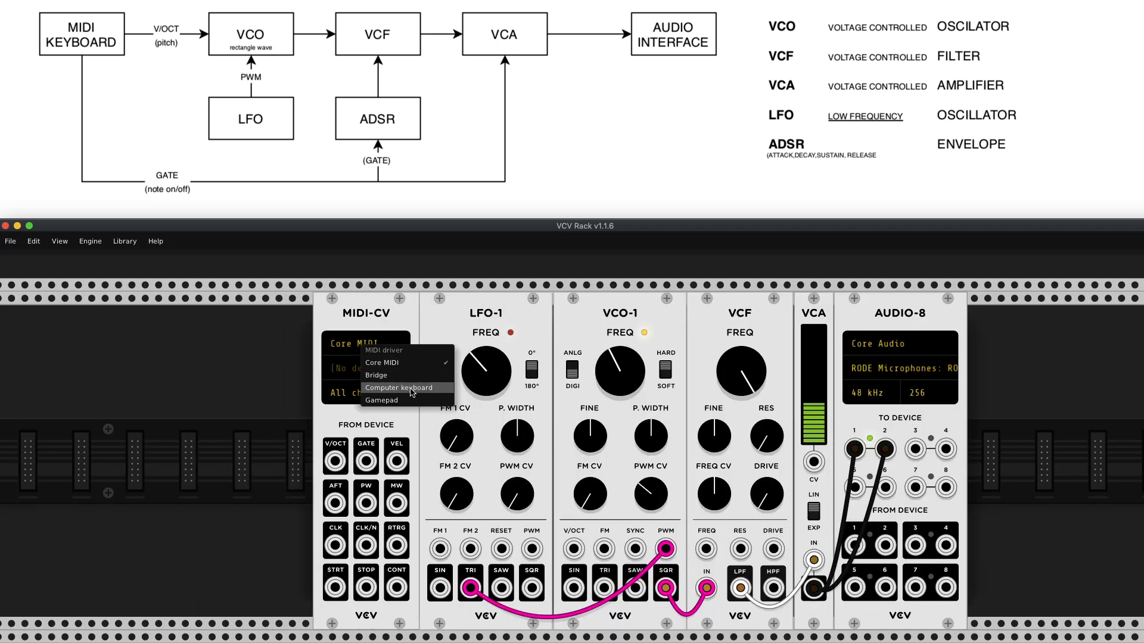
{"action": "left_click", "coordinate": [393, 381]}
{"action": "left_click", "coordinate": [365, 369]}
{"action": "left_click", "coordinate": [417, 400]}
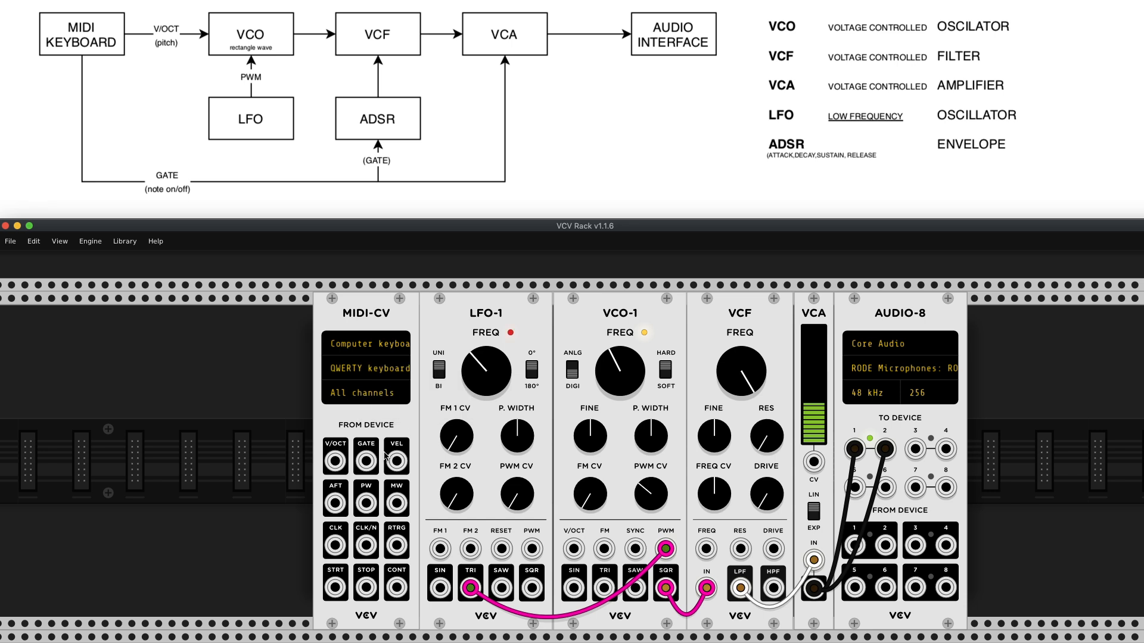
- Patch the MIDI-CV V/OCT output into the VCO's V/OCT input, and replug the LFO-to-PWM and VCO-to-VCF cables in new colours
{"action": "mouse_move", "coordinate": [333, 464]}
{"action": "left_mouse_down"}
{"action": "mouse_move", "coordinate": [472, 557]}
{"action": "mouse_move", "coordinate": [422, 557]}
{"action": "mouse_move", "coordinate": [316, 473]}
{"action": "mouse_move", "coordinate": [341, 454]}
{"action": "left_mouse_up"}
{"action": "left_click_drag", "start_coordinate": [335, 463], "coordinate": [574, 548]}
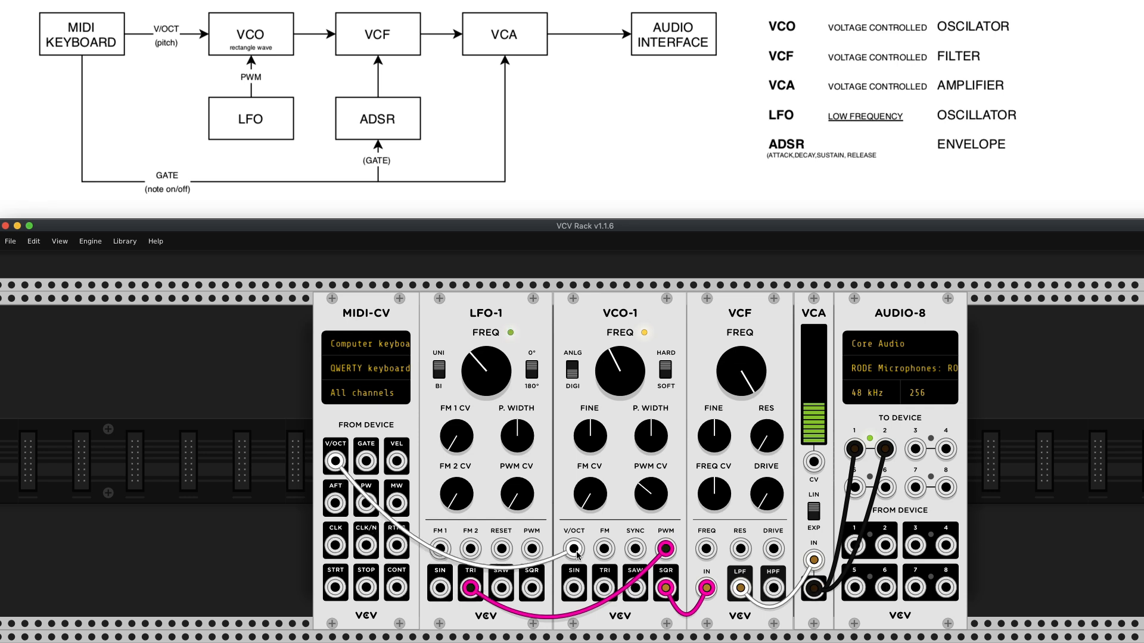
{"action": "left_click", "coordinate": [577, 551]}
{"action": "left_click", "coordinate": [668, 549]}
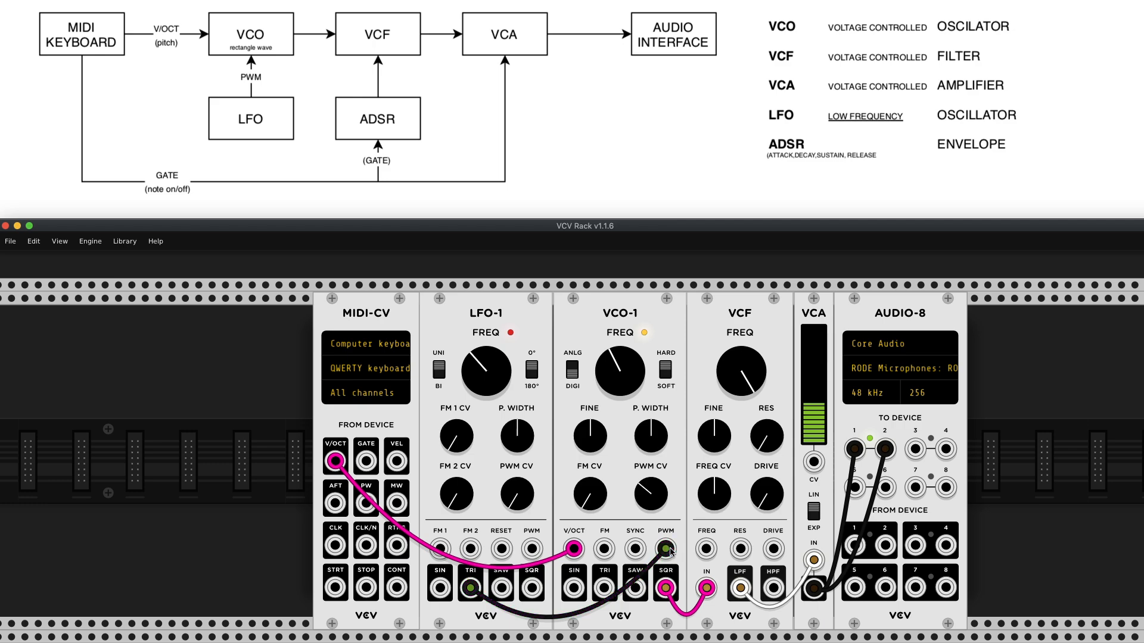
{"action": "left_click", "coordinate": [669, 595]}
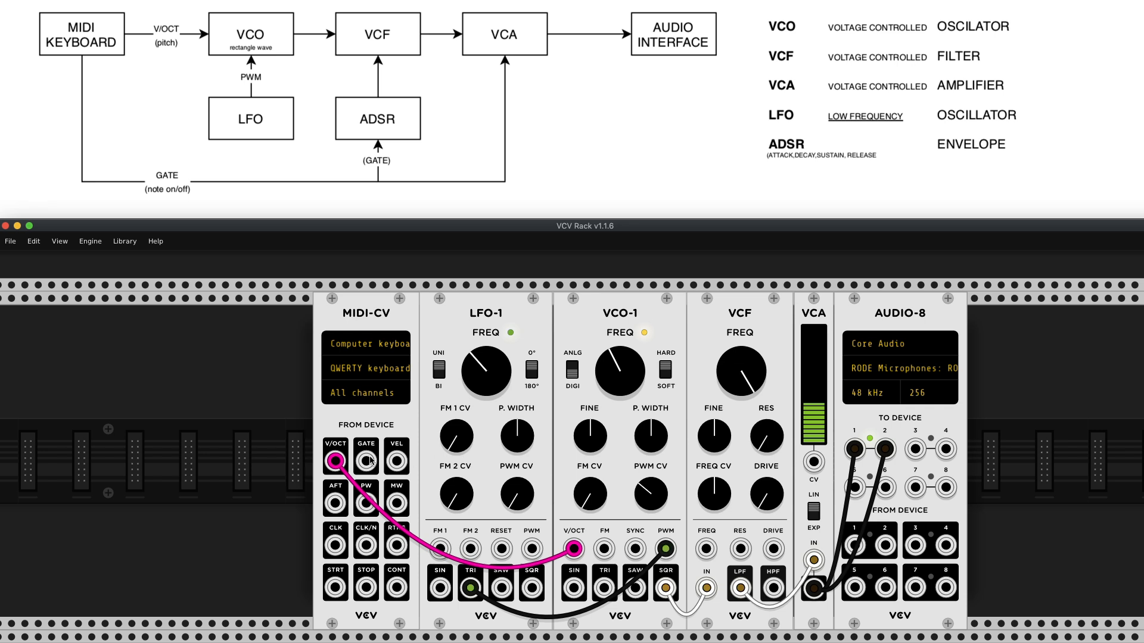
- Patch the MIDI-CV gate output into the VCA's CV input and raise the VCA level to 57.9%
{"action": "left_click_drag", "start_coordinate": [369, 465], "coordinate": [808, 412]}
{"action": "mouse_move", "coordinate": [817, 431]}
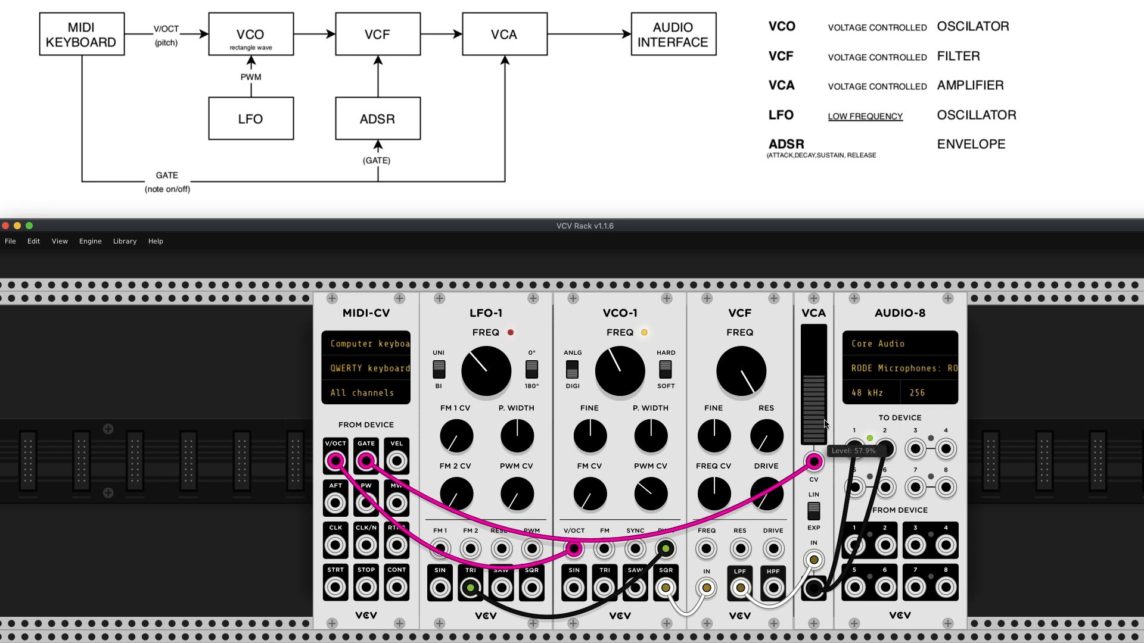
- Play several test notes on the computer keyboard to hear the gated voice
{"action": "key", "text": "z"}
{"action": "key", "text": "z"}
{"action": "key", "text": "z"}
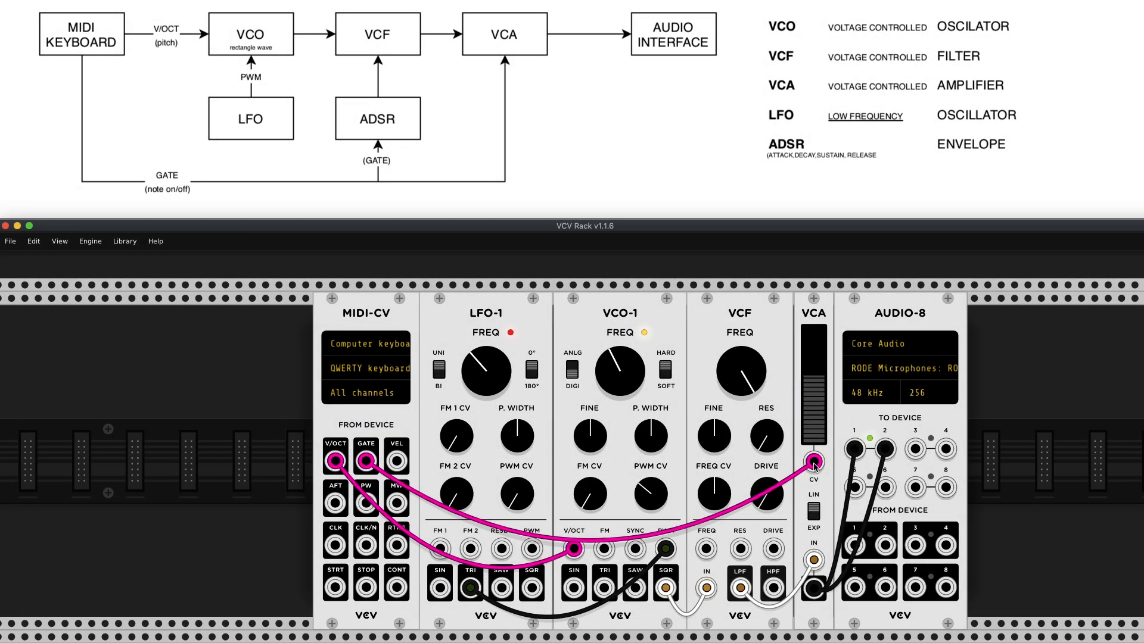
- Switch to Jun-6 V to compare its panel, then review the ADSR part of the block diagram and return to VCV Rack
{"action": "key", "text": "super+Tab"}
{"action": "key", "text": "super+Tab"}
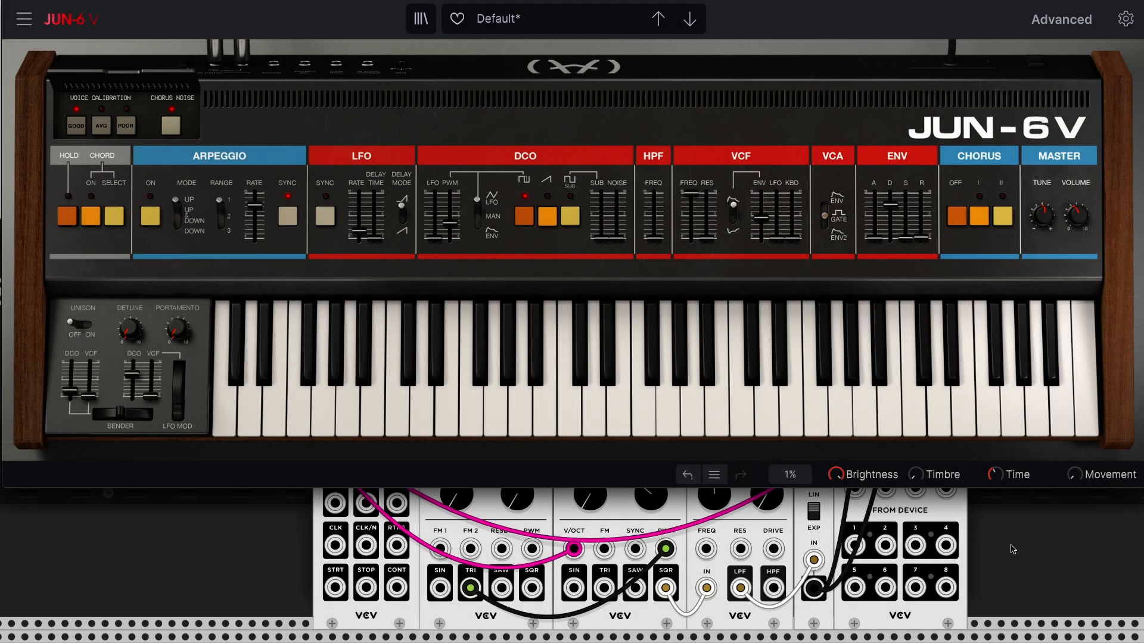
{"action": "left_click", "coordinate": [1012, 548]}
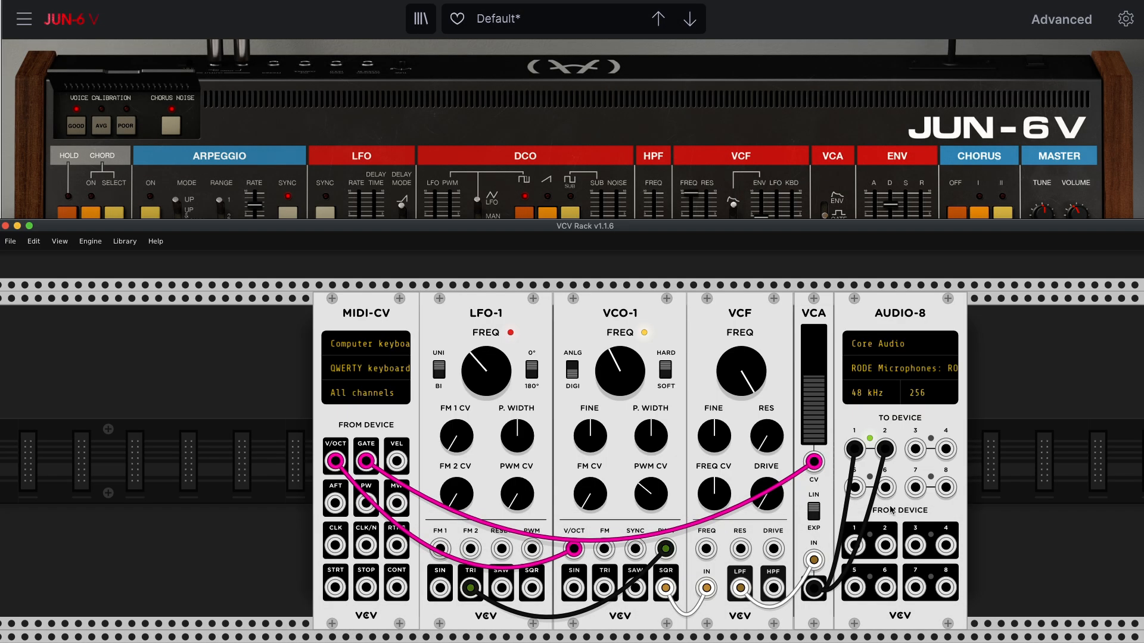
{"action": "key", "text": "super+Tab"}
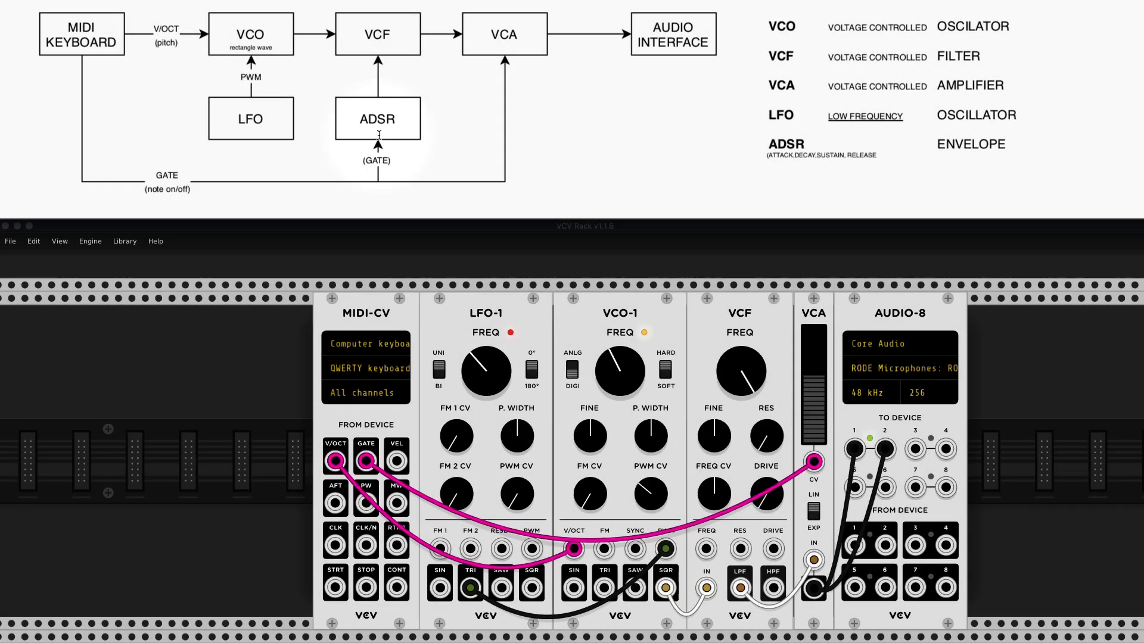
{"action": "scroll", "coordinate": [679, 328], "scroll_direction": "up", "scroll_amount": 1}
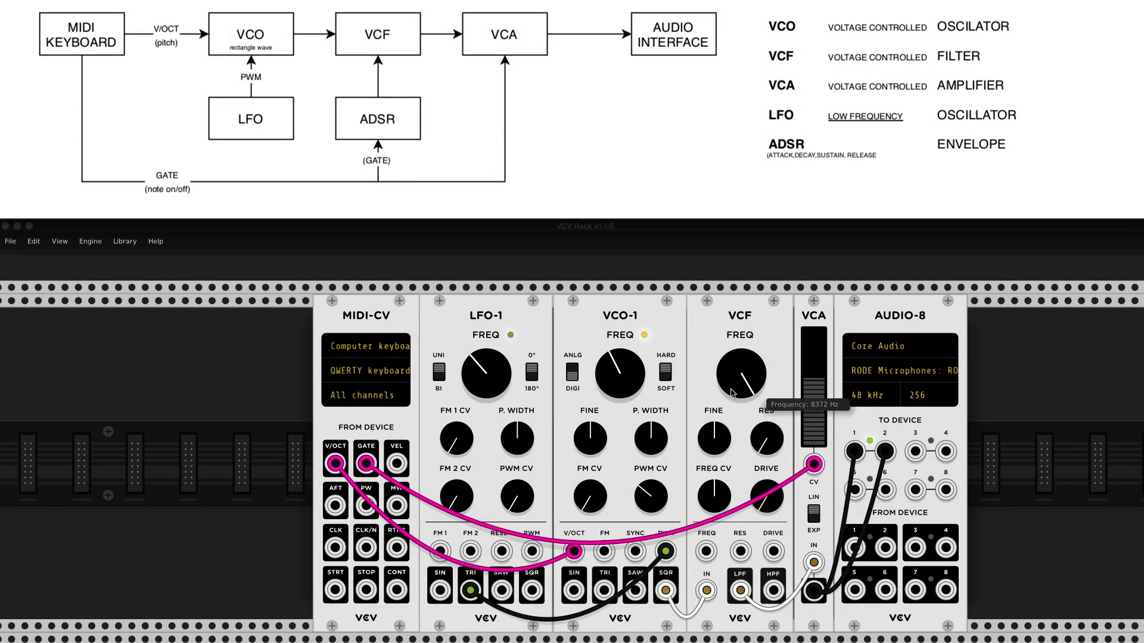
{"action": "left_click", "coordinate": [285, 382]}
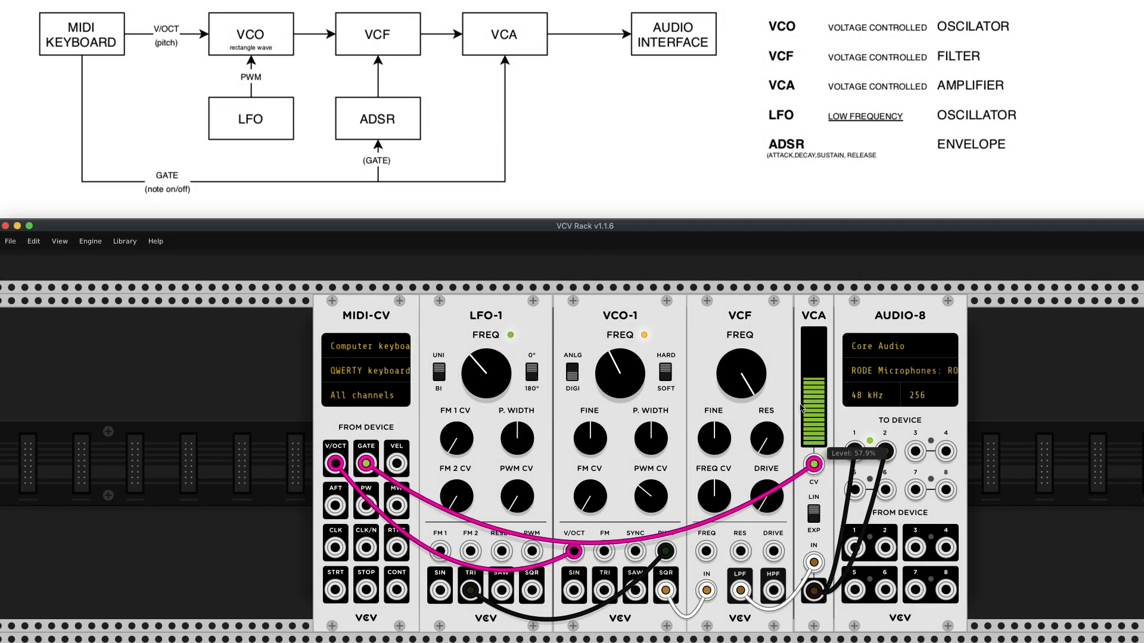
- Sweep the VCF cutoff frequency down and back up to 8372 Hz
{"action": "mouse_move", "coordinate": [749, 378]}
{"action": "left_click_drag", "start_coordinate": [749, 378], "coordinate": [748, 416]}
{"action": "mouse_move", "coordinate": [736, 375]}
{"action": "left_mouse_down"}
{"action": "mouse_move", "coordinate": [736, 349]}
{"action": "mouse_move", "coordinate": [735, 408]}
{"action": "mouse_move", "coordinate": [727, 405]}
{"action": "mouse_move", "coordinate": [726, 384]}
{"action": "mouse_move", "coordinate": [743, 381]}
{"action": "left_mouse_up"}
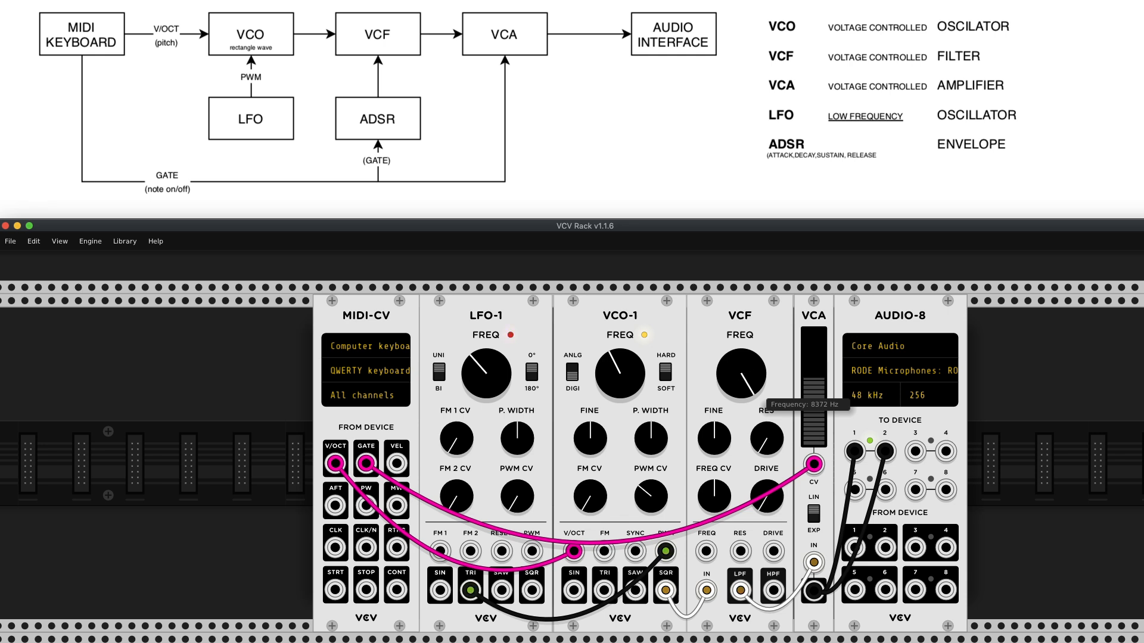
{"action": "mouse_move", "coordinate": [740, 373]}
{"action": "left_mouse_down"}
{"action": "mouse_move", "coordinate": [741, 389]}
{"action": "mouse_move", "coordinate": [748, 358]}
{"action": "left_mouse_up"}
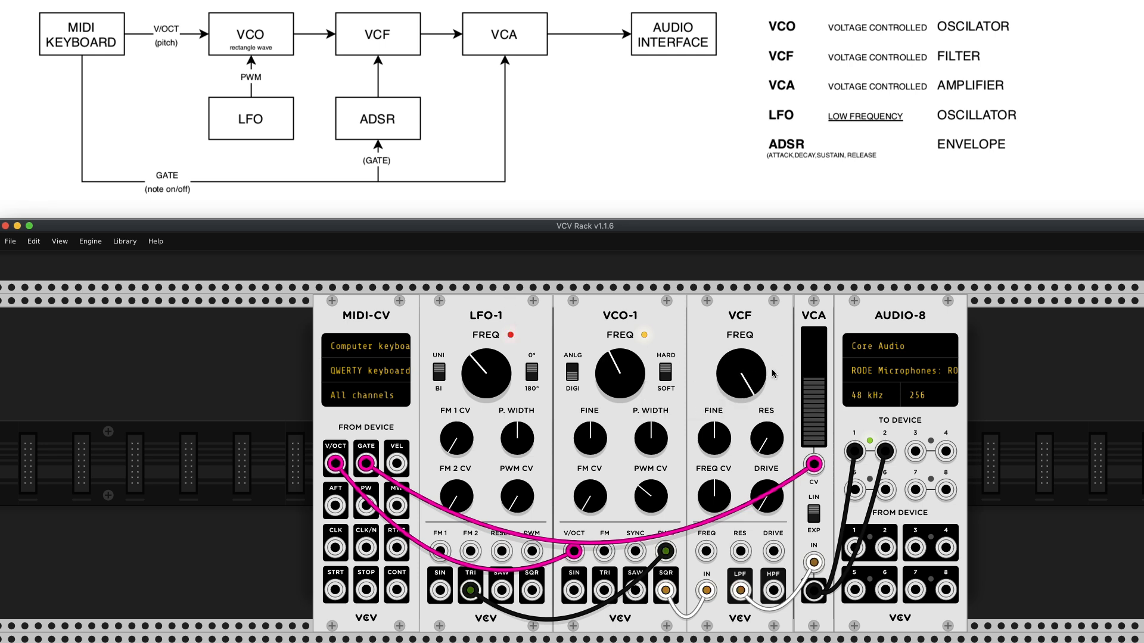
- Search the module library for "ads", place an ADSR module between LFO-1 and VCO-1, and close the gaps in the row
{"action": "left_click_drag", "start_coordinate": [494, 330], "coordinate": [347, 330]}
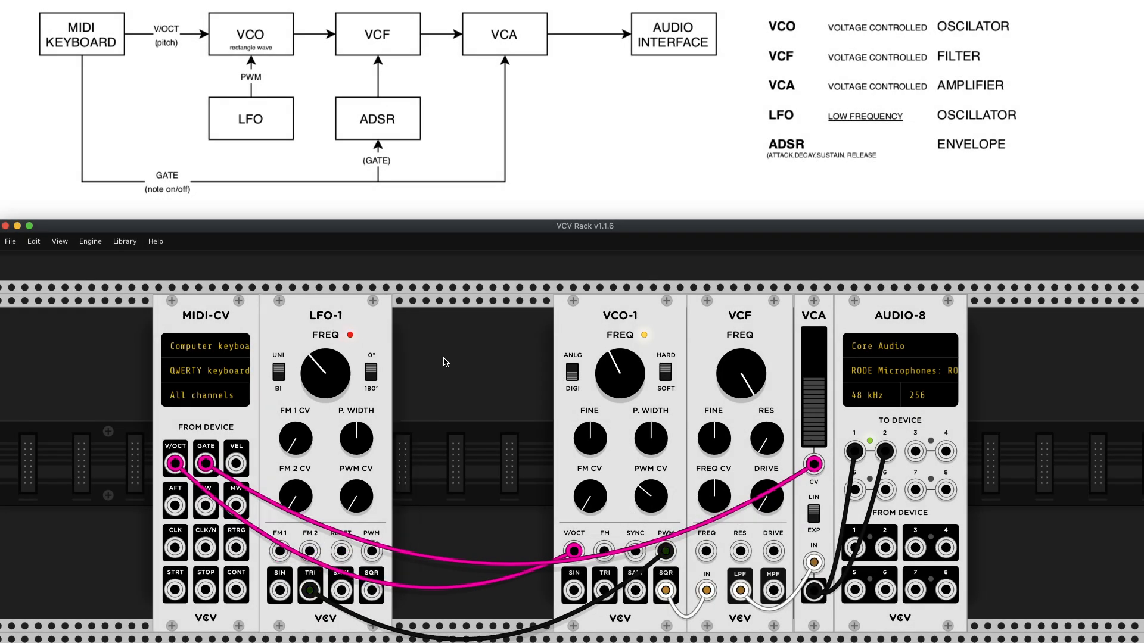
{"action": "right_click", "coordinate": [444, 411]}
{"action": "type", "text": "ads"}
{"action": "left_click", "coordinate": [191, 381]}
{"action": "left_click_drag", "start_coordinate": [78, 316], "coordinate": [447, 316]}
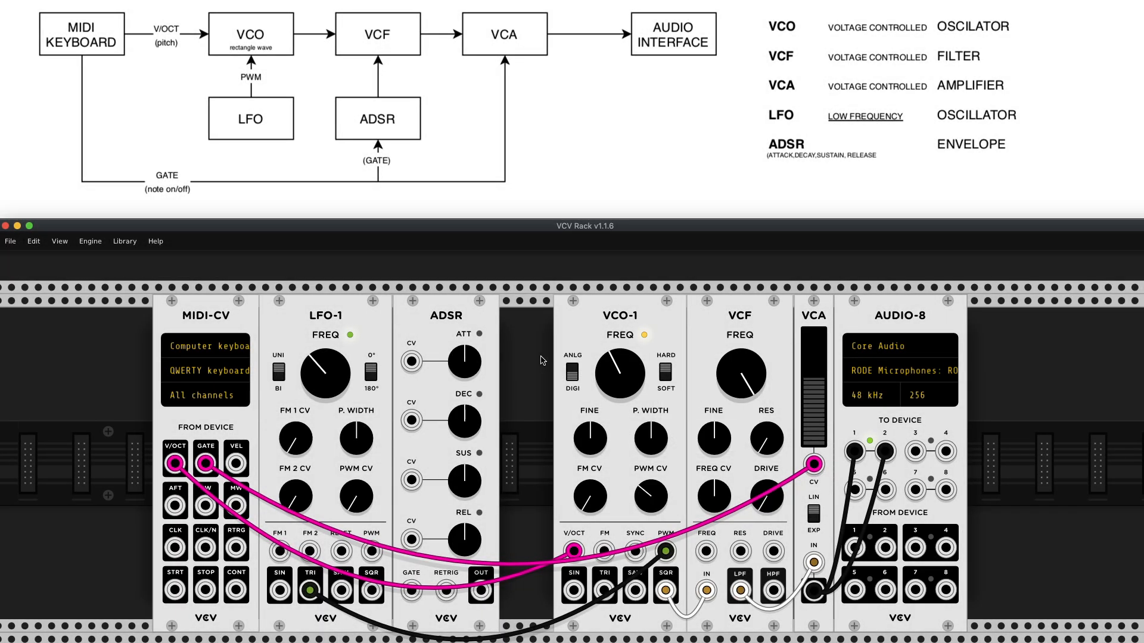
{"action": "left_click_drag", "start_coordinate": [241, 324], "coordinate": [298, 319]}
- Patch the MIDI-CV gate output into the ADSR's gate input with a magenta cable
{"action": "scroll", "coordinate": [505, 333], "scroll_direction": "down", "scroll_amount": 5}
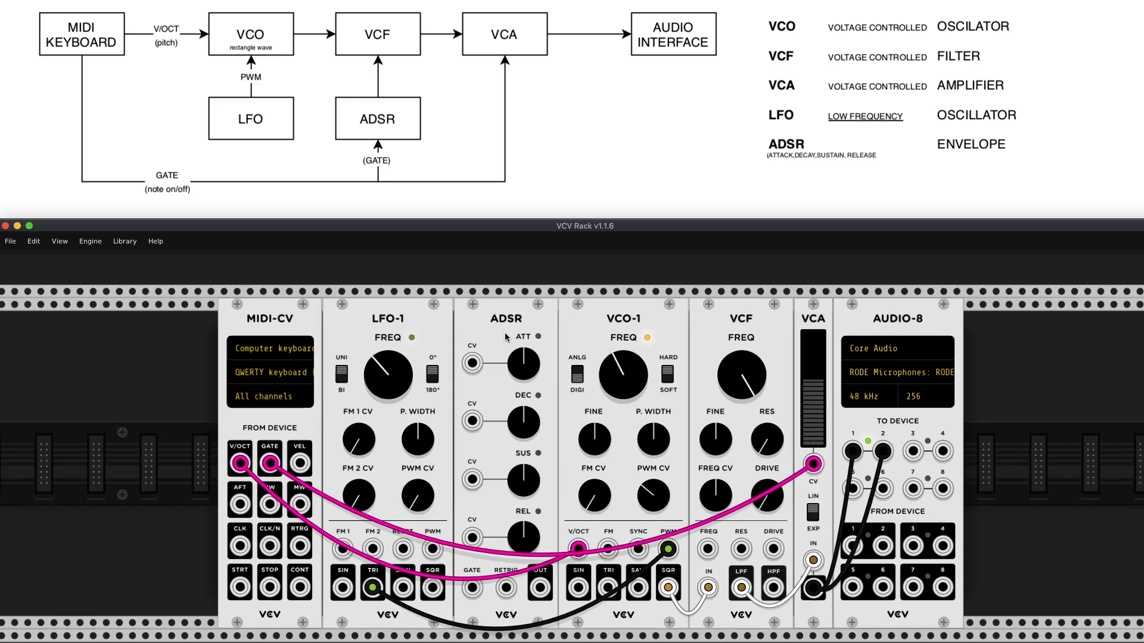
{"action": "scroll", "coordinate": [589, 410], "scroll_direction": "up", "scroll_amount": 5}
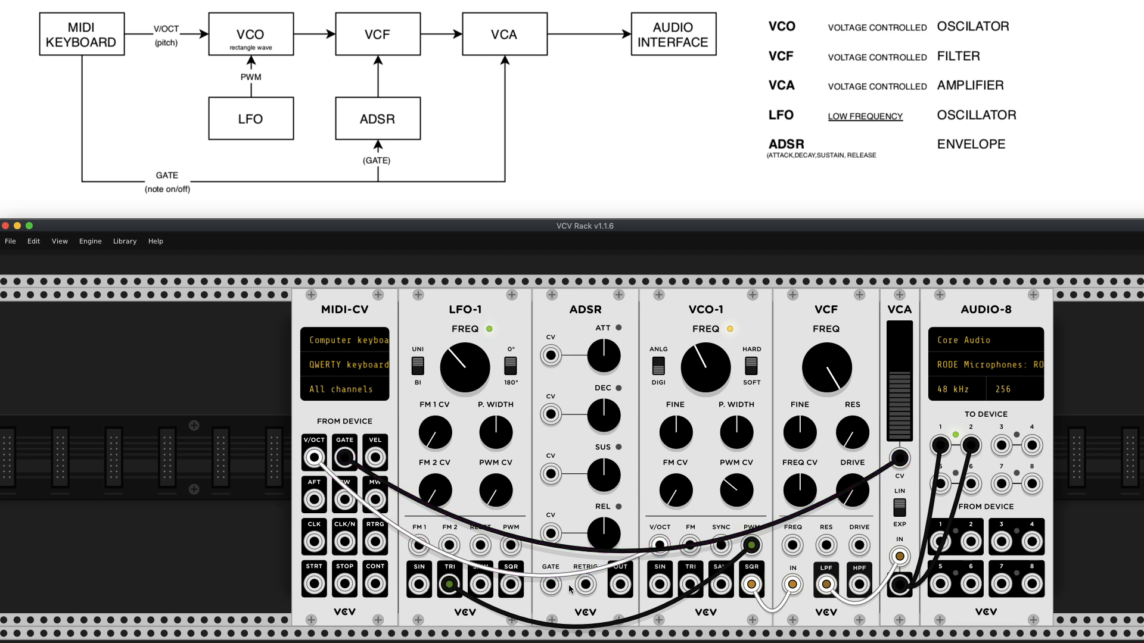
{"action": "left_click_drag", "start_coordinate": [551, 585], "coordinate": [345, 457]}
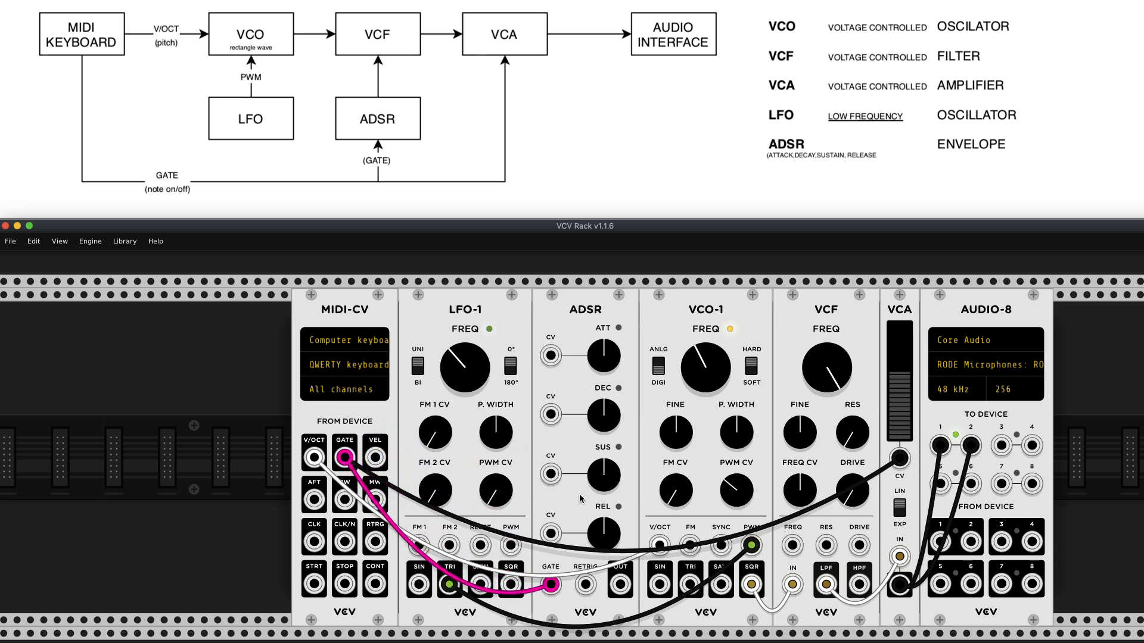
- Shorten the ADSR's attack, lengthen its decay and release, and lower its sustain
{"action": "left_click_drag", "start_coordinate": [610, 349], "coordinate": [610, 352]}
{"action": "left_click_drag", "start_coordinate": [603, 416], "coordinate": [603, 411]}
{"action": "mouse_move", "coordinate": [605, 353]}
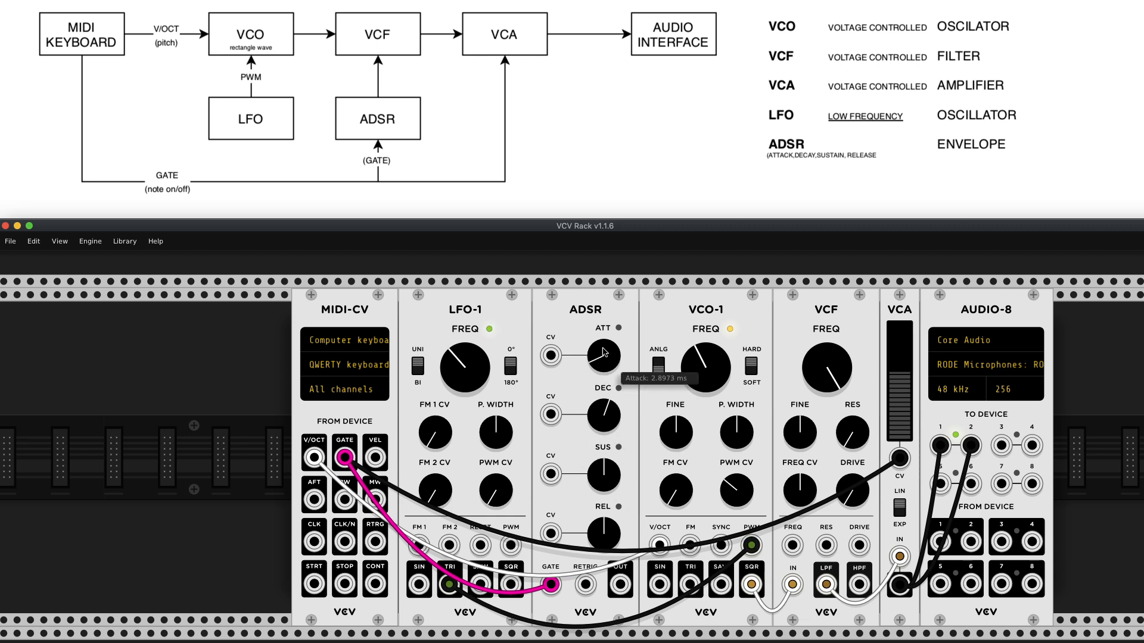
{"action": "left_click_drag", "start_coordinate": [599, 349], "coordinate": [599, 338]}
{"action": "left_click_drag", "start_coordinate": [604, 408], "coordinate": [604, 399]}
{"action": "left_click_drag", "start_coordinate": [603, 462], "coordinate": [603, 474]}
{"action": "left_click_drag", "start_coordinate": [605, 539], "coordinate": [609, 540]}
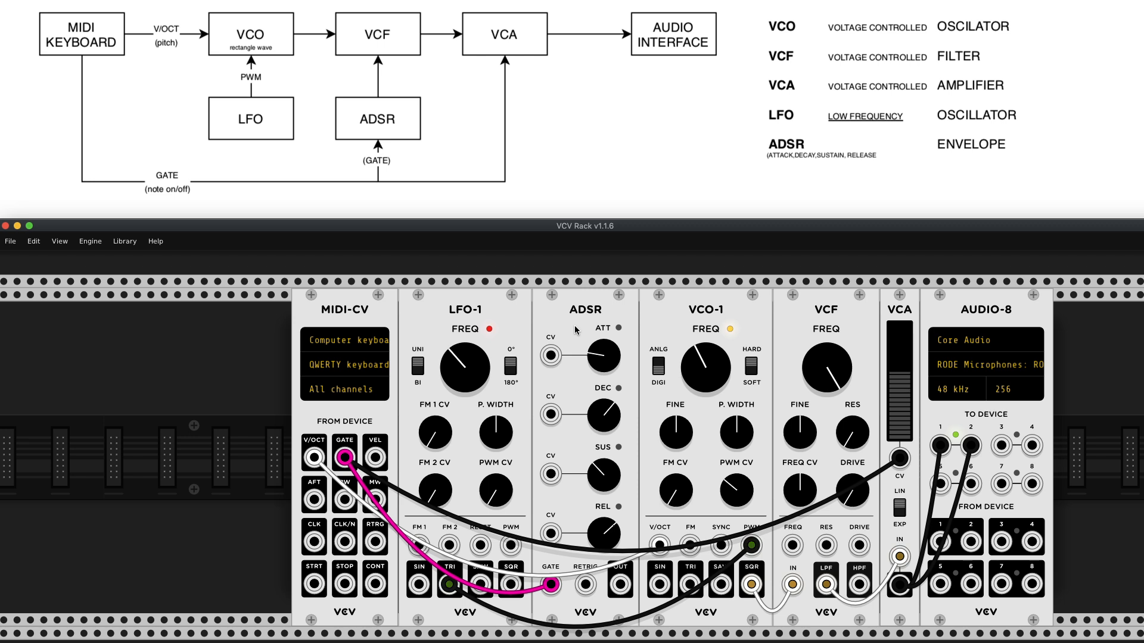
- Replug the gate-to-VCA cable in magenta and patch the ADSR output into the VCF's FREQ input in the same colour
{"action": "left_click", "coordinate": [903, 458], "text": "super"}
{"action": "left_click", "coordinate": [903, 458], "text": "super"}
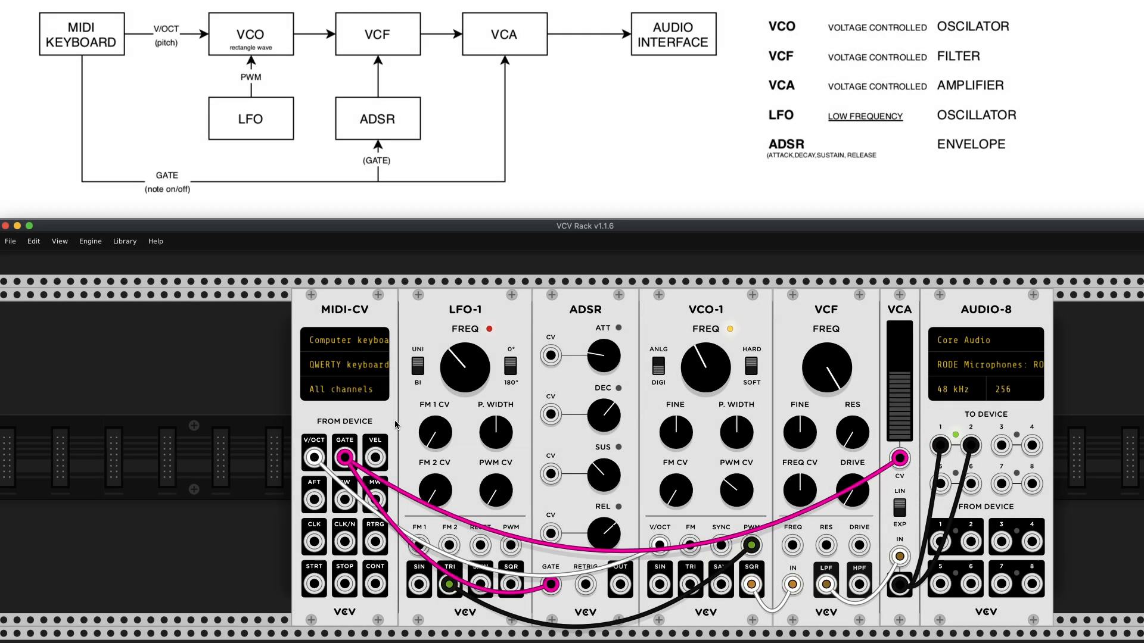
{"action": "scroll", "coordinate": [567, 590], "scroll_direction": "right", "scroll_amount": 3}
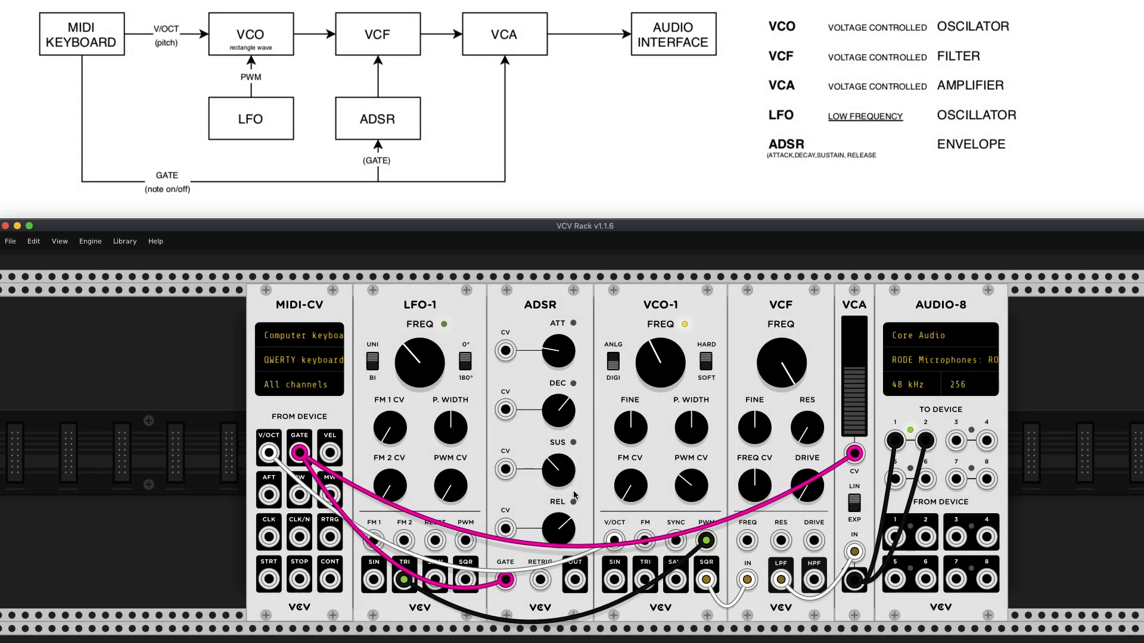
{"action": "left_click_drag", "start_coordinate": [575, 580], "coordinate": [752, 541]}
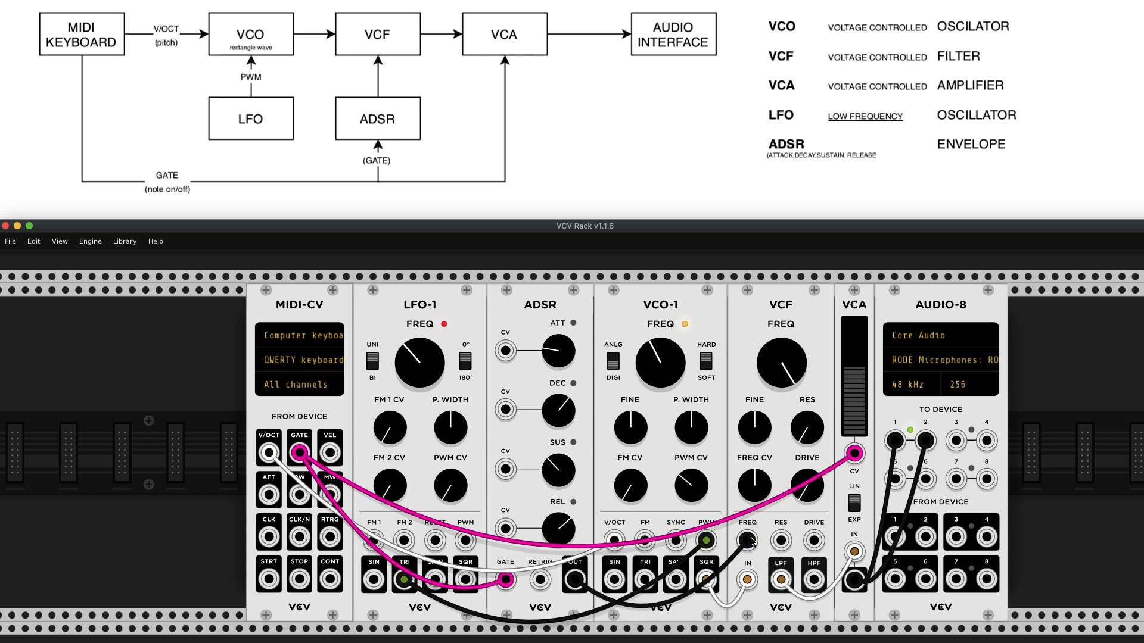
{"action": "left_click", "coordinate": [752, 541]}
{"action": "left_click", "coordinate": [752, 541]}
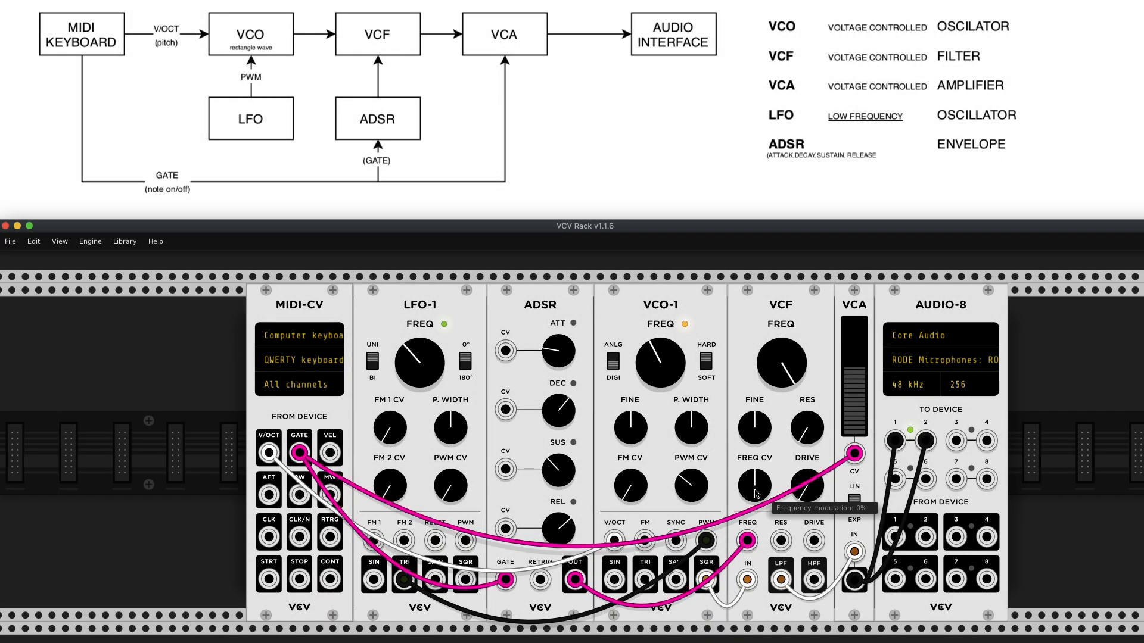
- Turn the VCF's frequency CV amount fully up, lower its cutoff close to minimum, and set resonance to about 26%
{"action": "left_click_drag", "start_coordinate": [757, 494], "coordinate": [759, 471]}
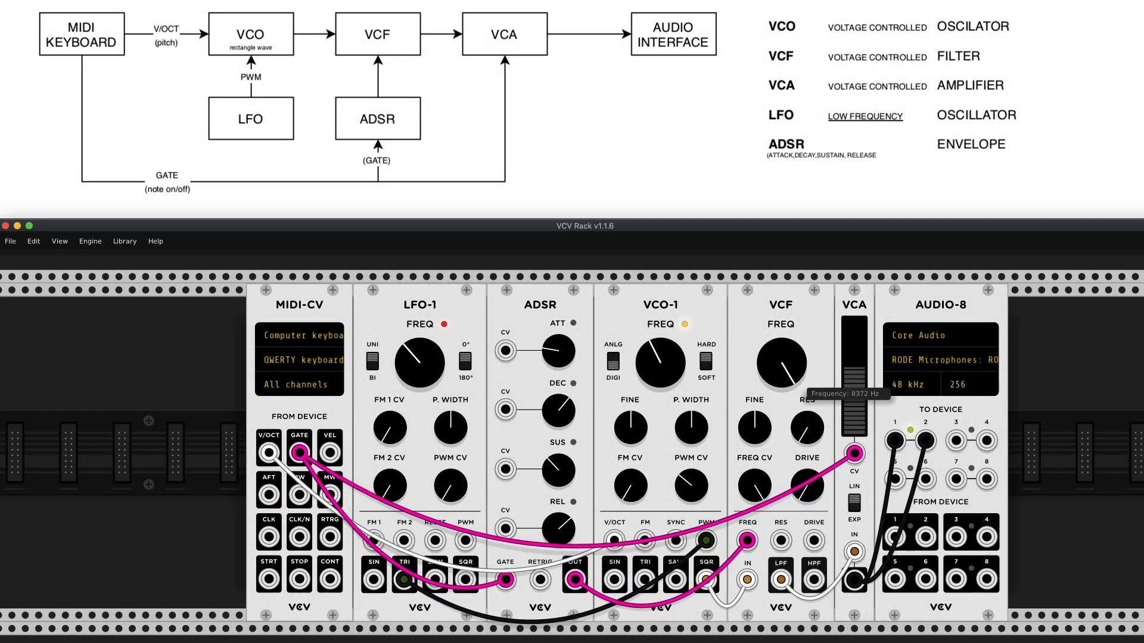
{"action": "left_click_drag", "start_coordinate": [781, 363], "coordinate": [781, 422]}
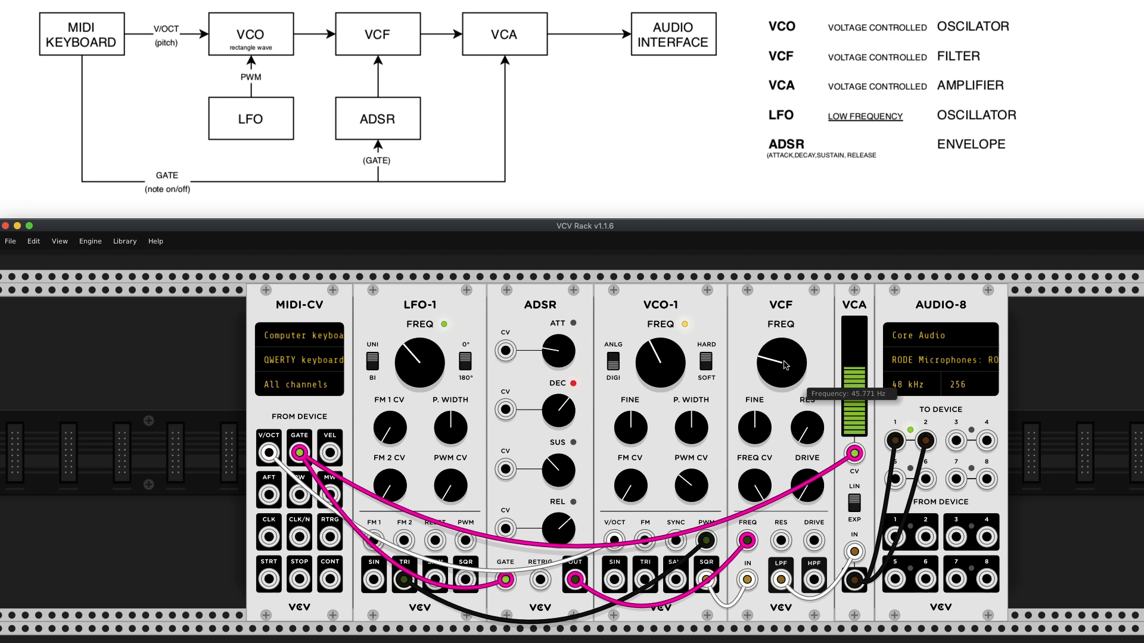
{"action": "left_click_drag", "start_coordinate": [786, 364], "coordinate": [786, 370]}
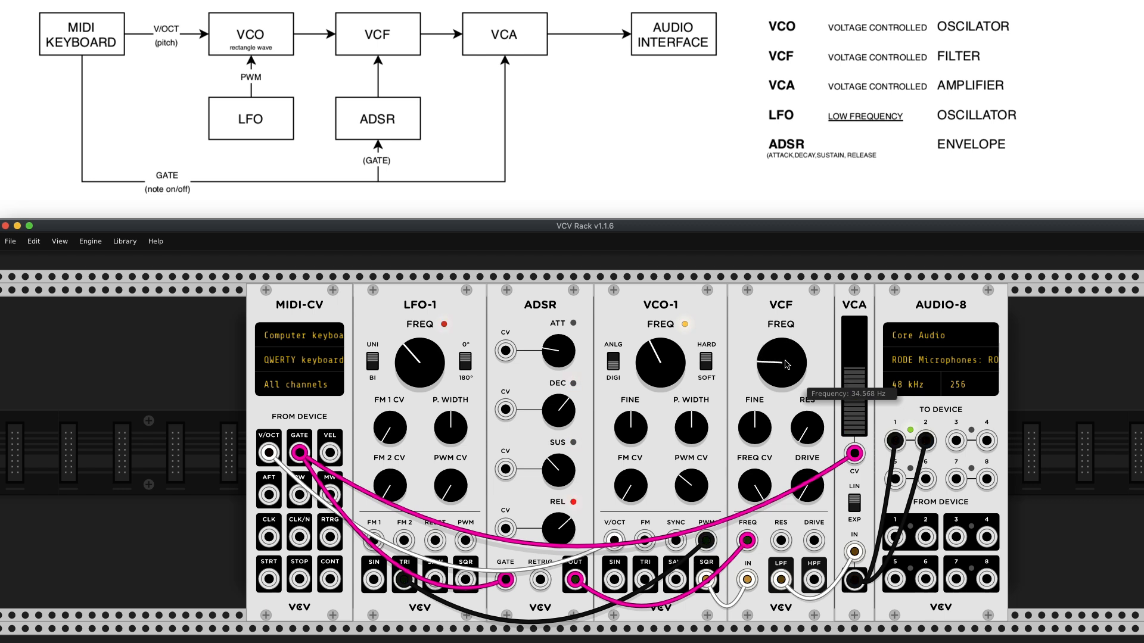
{"action": "left_click_drag", "start_coordinate": [807, 428], "coordinate": [807, 417]}
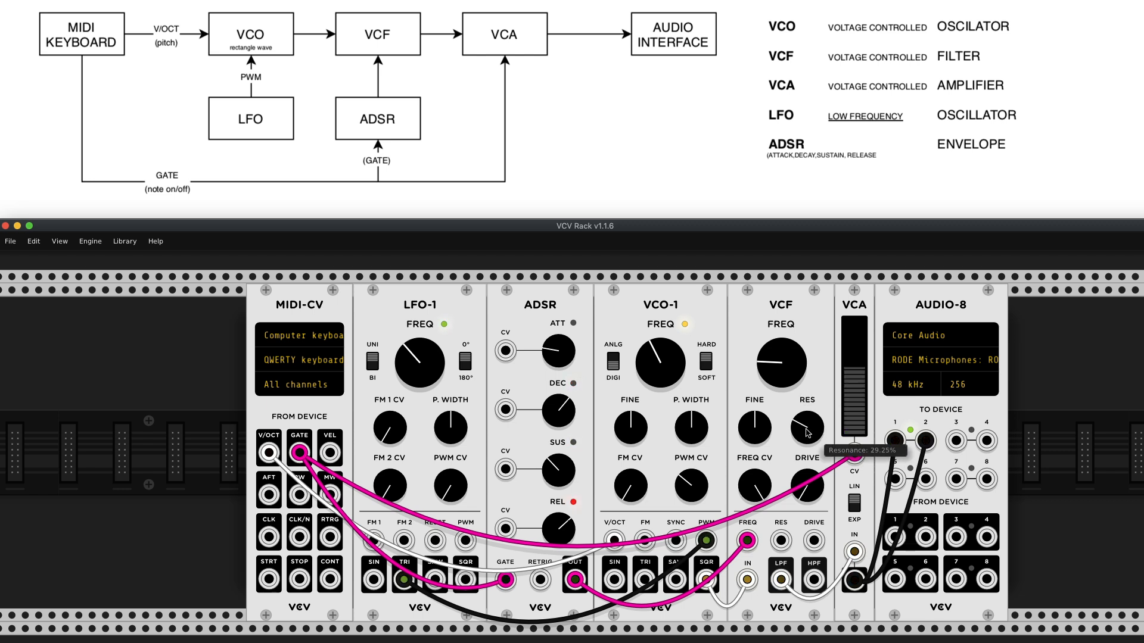
{"action": "left_click_drag", "start_coordinate": [782, 363], "coordinate": [782, 369]}
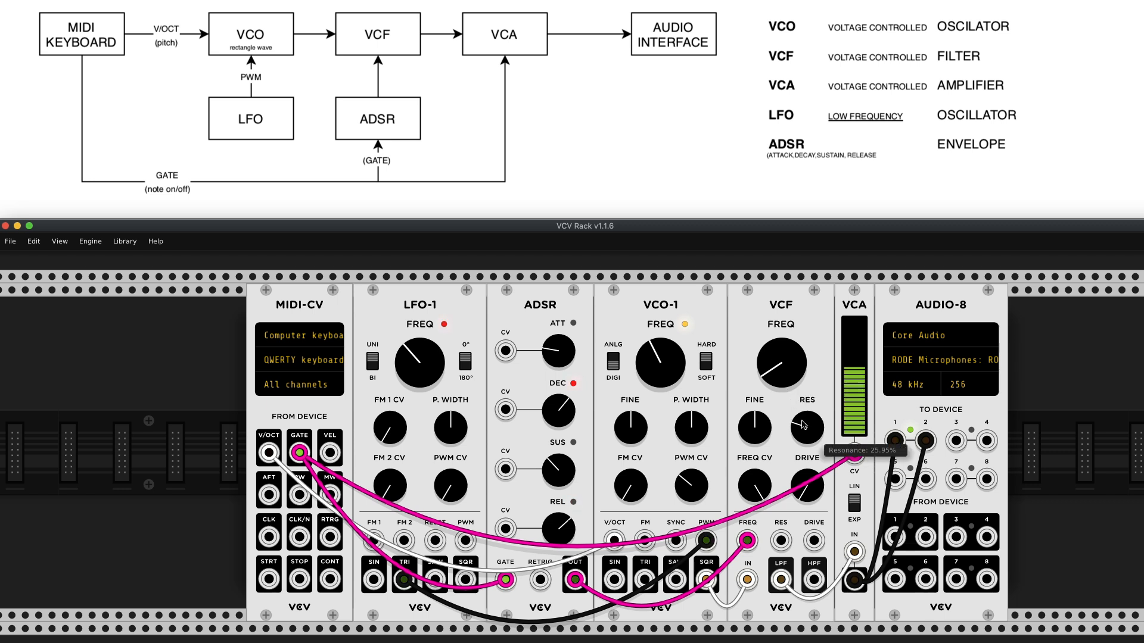
{"action": "left_click_drag", "start_coordinate": [801, 420], "coordinate": [803, 431]}
- Set the ADSR attack to 1 ms and decay to 469.89 ms, lower the sustain and lengthen the release while playing test notes
{"action": "left_click_drag", "start_coordinate": [566, 362], "coordinate": [569, 374]}
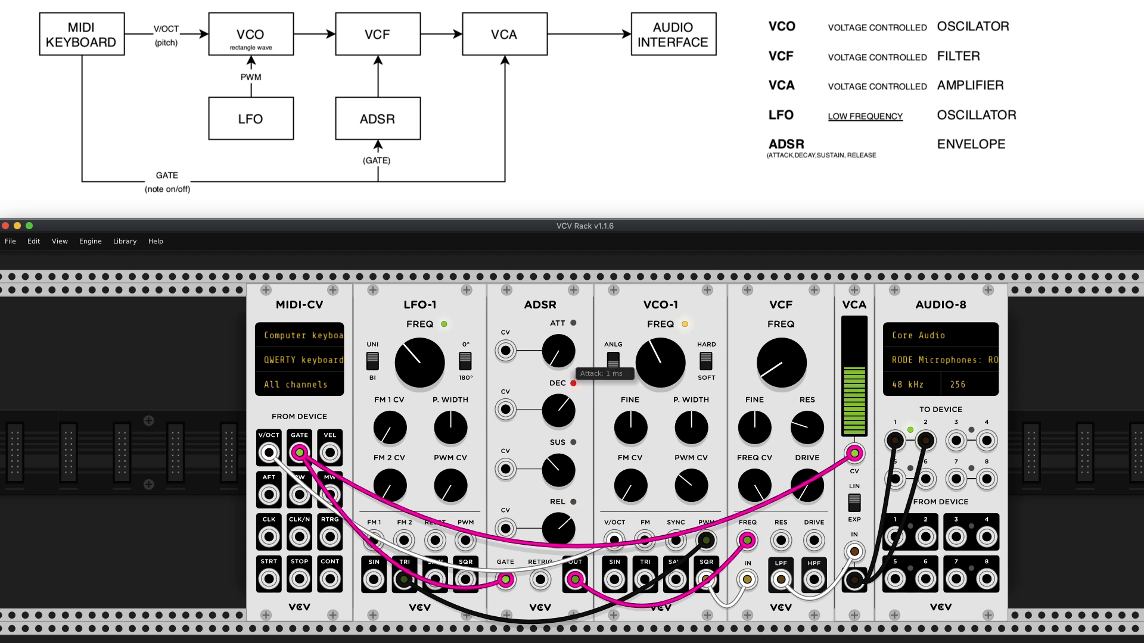
{"action": "left_click_drag", "start_coordinate": [551, 423], "coordinate": [551, 408]}
{"action": "left_click_drag", "start_coordinate": [552, 466], "coordinate": [558, 517]}
{"action": "key", "text": "z"}
{"action": "left_click_drag", "start_coordinate": [556, 420], "coordinate": [556, 422]}
{"action": "key", "text": "z"}
{"action": "left_click_drag", "start_coordinate": [565, 536], "coordinate": [566, 528]}
{"action": "left_click_drag", "start_coordinate": [566, 415], "coordinate": [566, 408]}
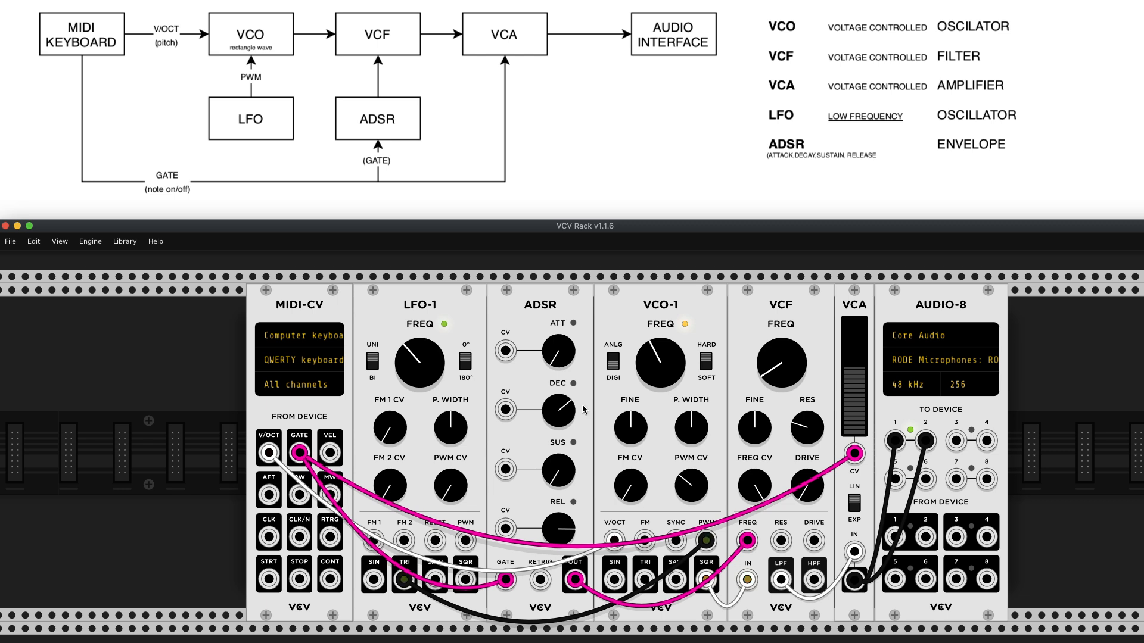
- Play repeated test notes to hear the envelope modulating the filter
{"action": "mouse_move", "coordinate": [570, 409]}
{"action": "key", "text": "z"}
{"action": "key", "text": "z"}
{"action": "key", "text": "z"}
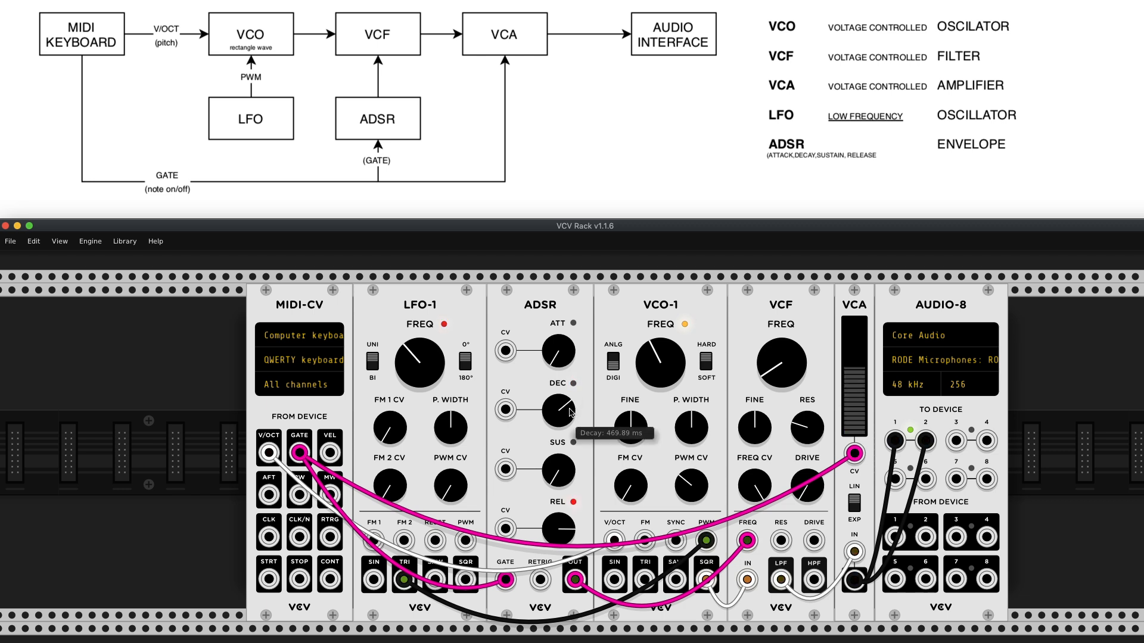
{"action": "key", "text": "z"}
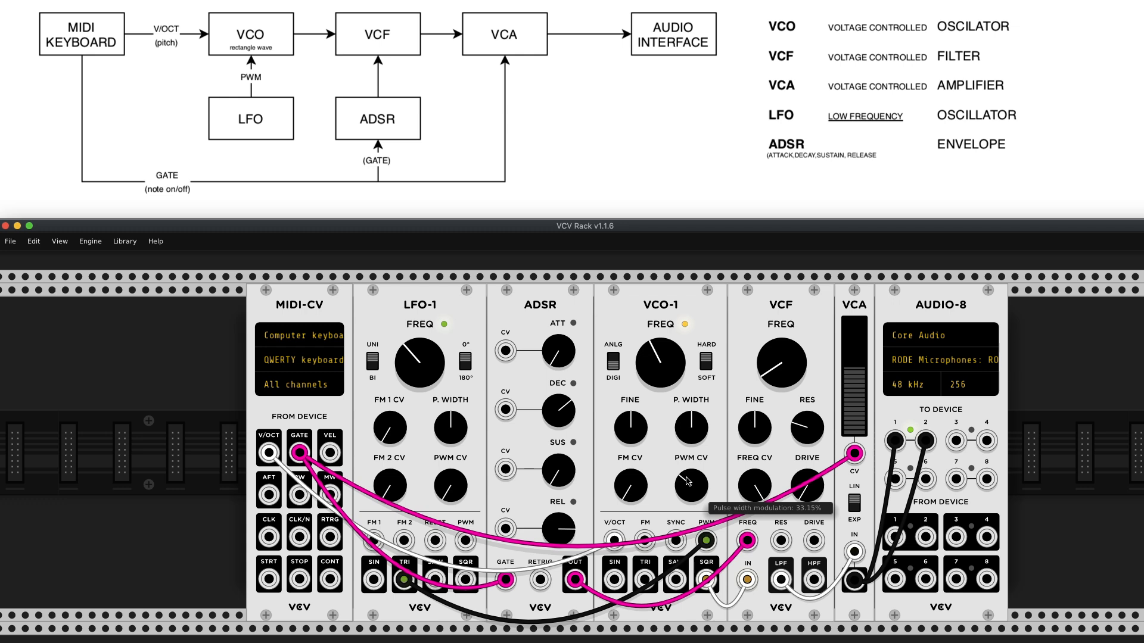
{"action": "left_click_drag", "start_coordinate": [562, 472], "coordinate": [561, 473]}
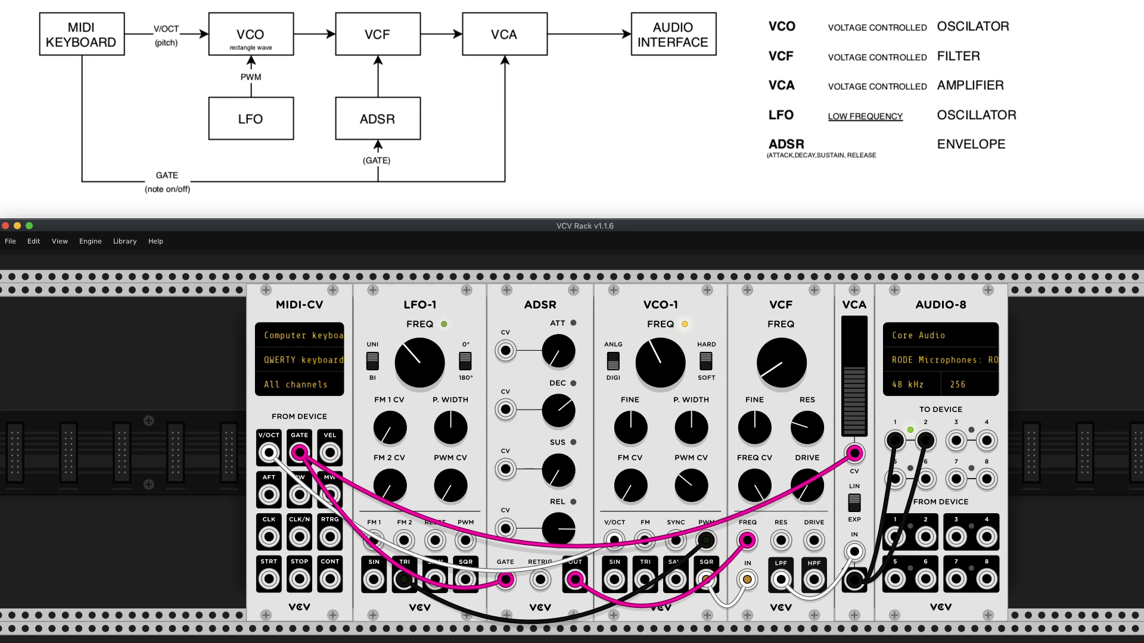
- Switch to Jun-6 V and lower the VCF frequency, raise the VCF envelope amount, and shorten the envelope decay
{"action": "key", "text": "super+Tab"}
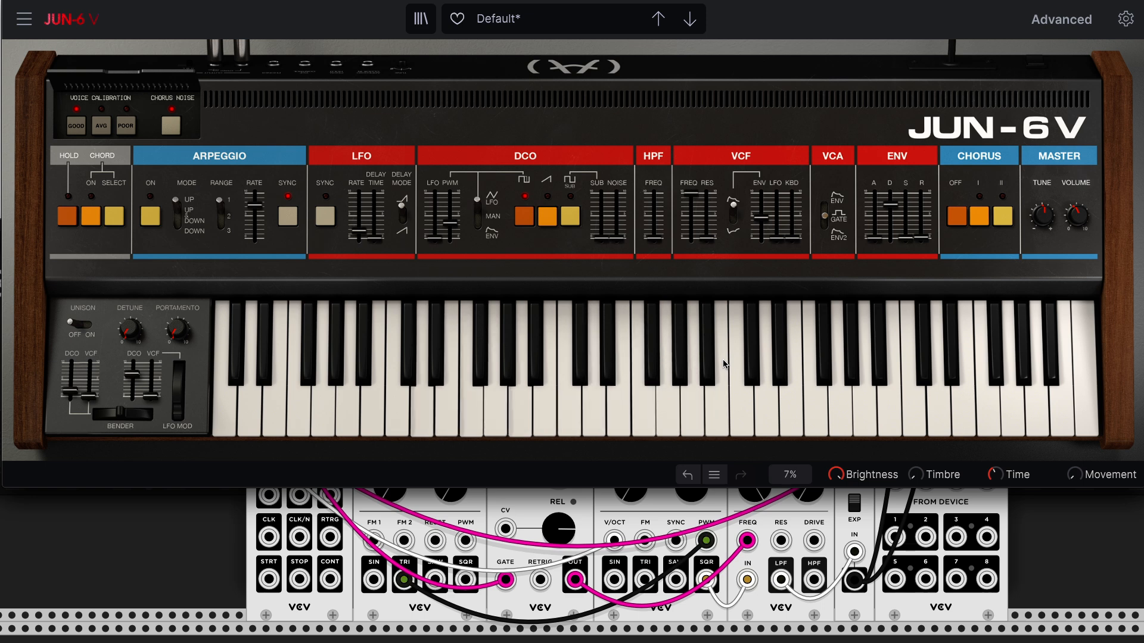
{"action": "mouse_move", "coordinate": [703, 189]}
{"action": "left_click_drag", "start_coordinate": [691, 194], "coordinate": [707, 229]}
{"action": "left_click_drag", "start_coordinate": [760, 197], "coordinate": [761, 199]}
{"action": "left_click_drag", "start_coordinate": [890, 204], "coordinate": [889, 225]}
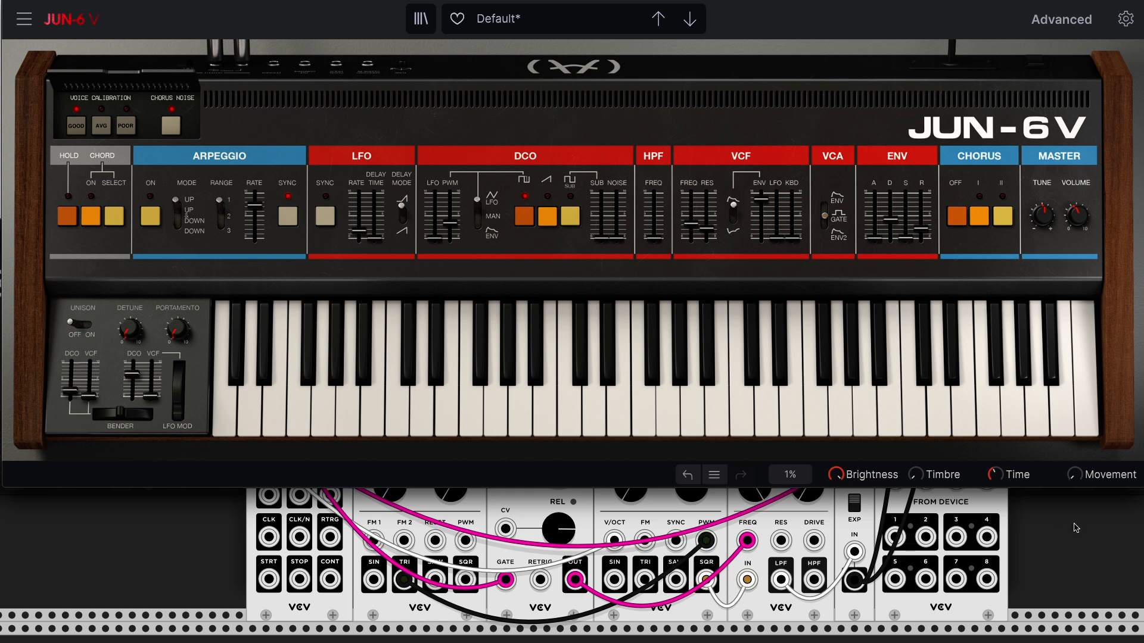
- Return to VCV Rack with the block diagram showing and play test notes through the complete patch
{"action": "left_click", "coordinate": [1058, 506]}
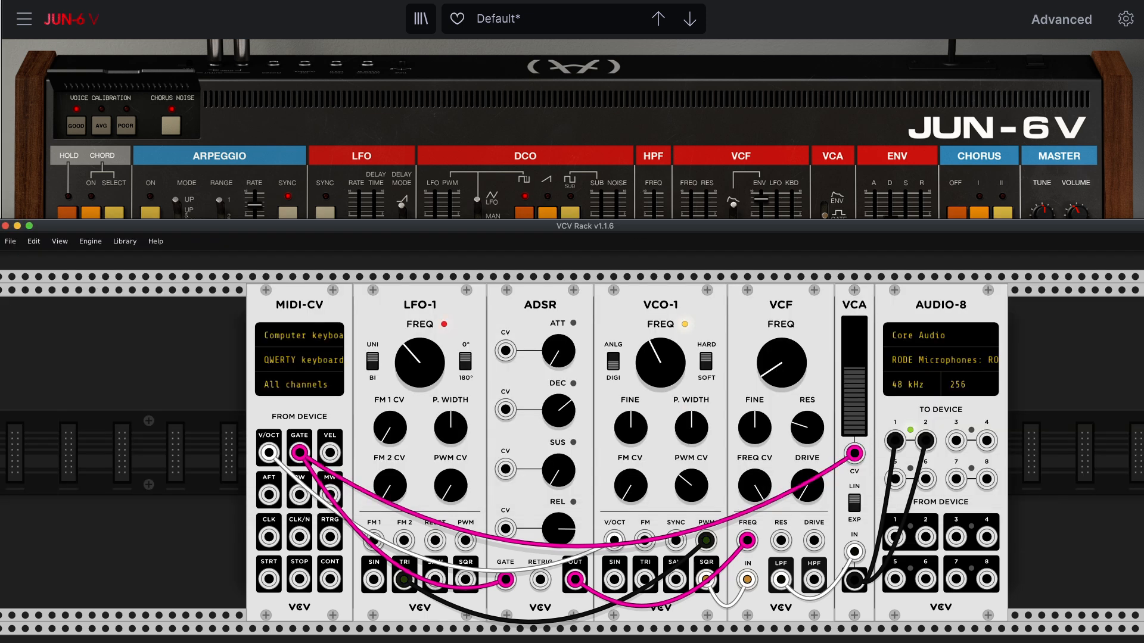
{"action": "key", "text": "super+Tab"}
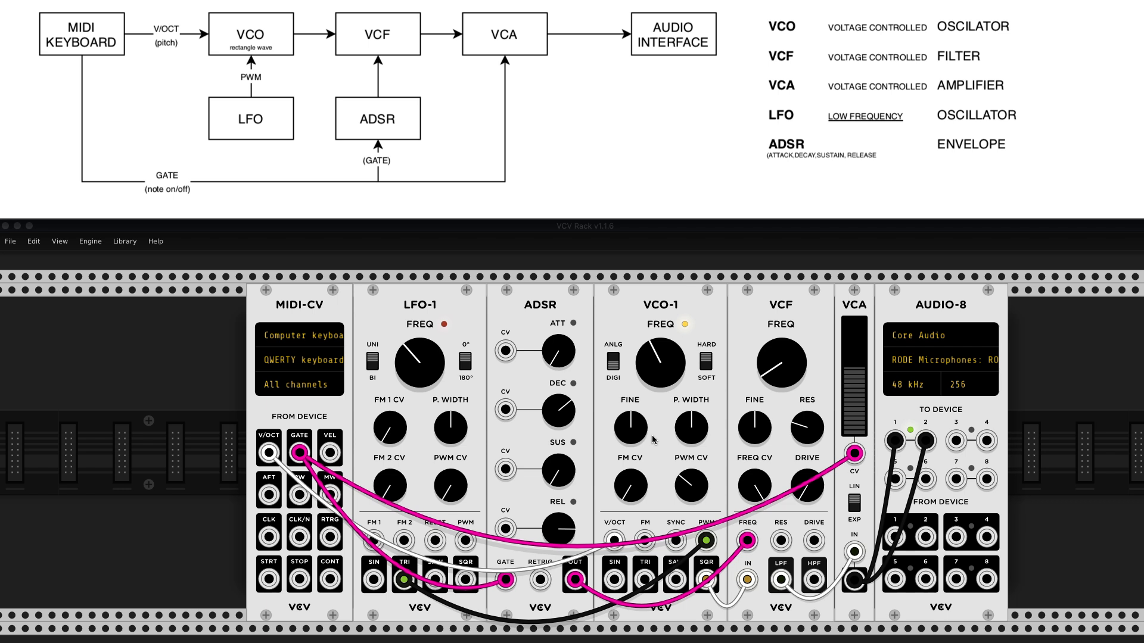
{"action": "left_click", "coordinate": [203, 365]}
{"action": "key", "text": "z"}
{"action": "key", "text": "z"}
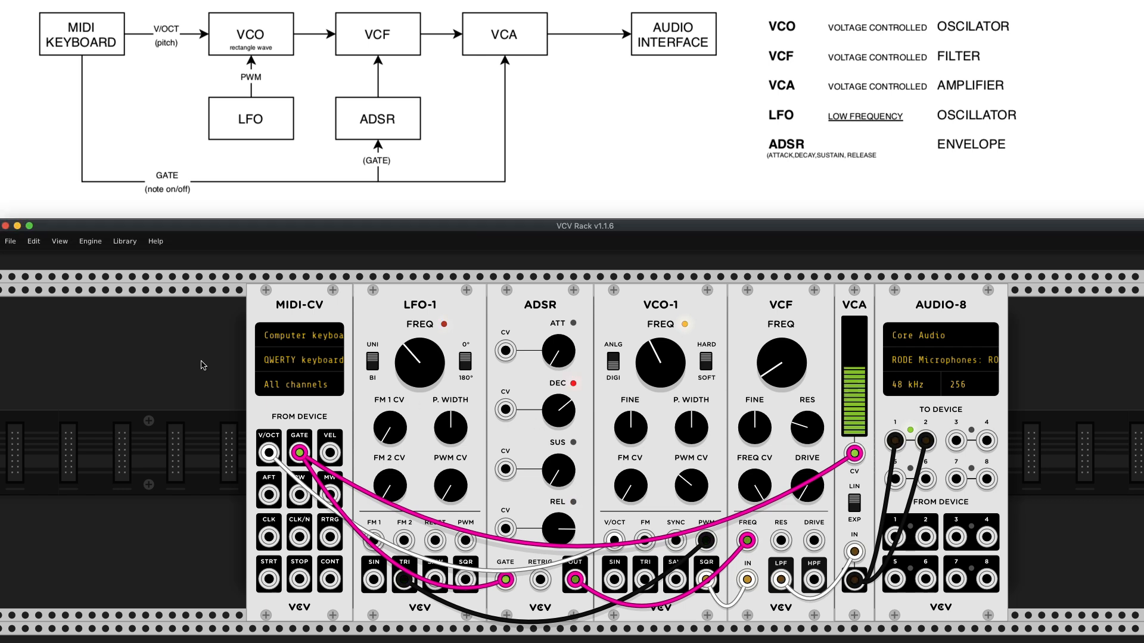
{"action": "key", "text": "z"}
{"action": "key", "text": "z"}
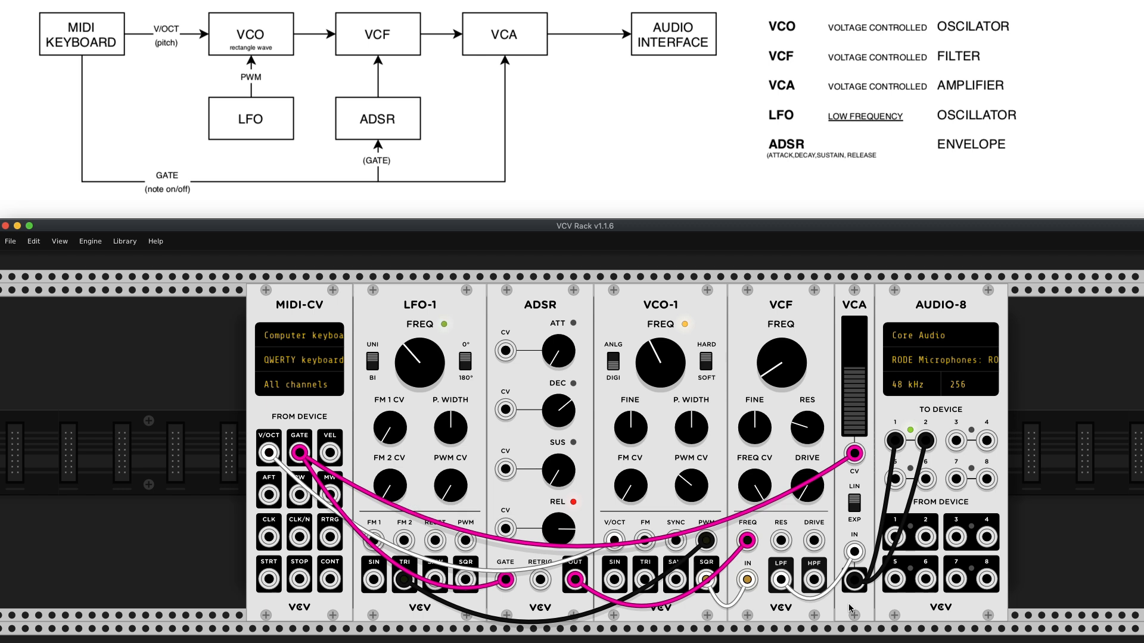
- Set the MIDI-CV module's polyphony to 6 channels
{"action": "scroll", "coordinate": [837, 605], "scroll_direction": "right", "scroll_amount": 1}
{"action": "scroll", "coordinate": [833, 602], "scroll_direction": "down", "scroll_amount": 1}
{"action": "scroll", "coordinate": [832, 603], "scroll_direction": "right", "scroll_amount": 2}
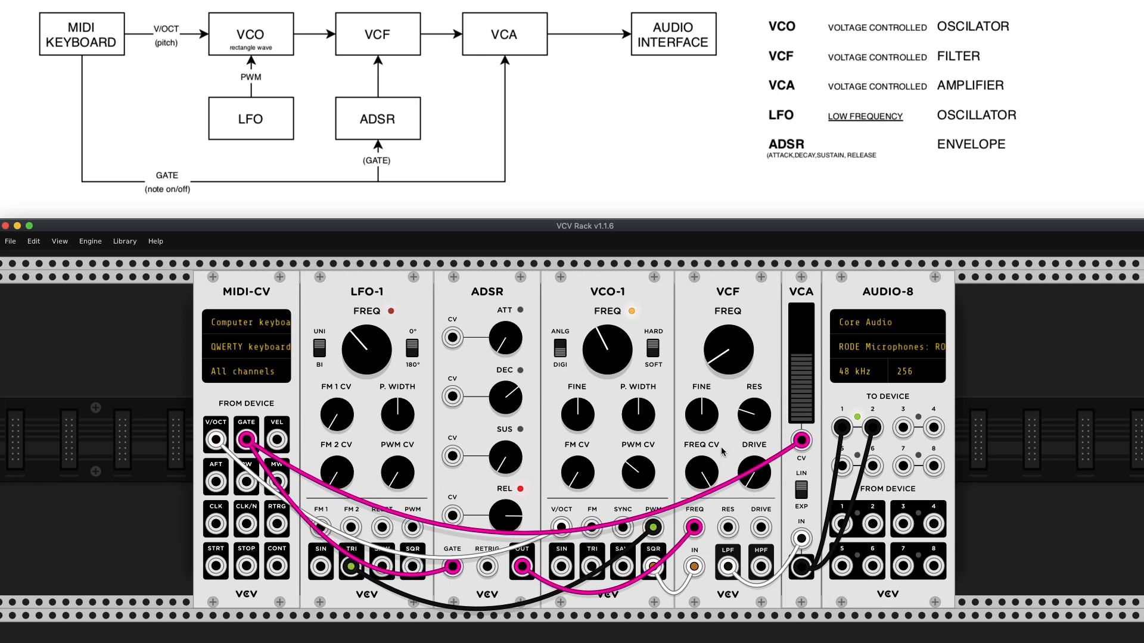
{"action": "mouse_move", "coordinate": [374, 358]}
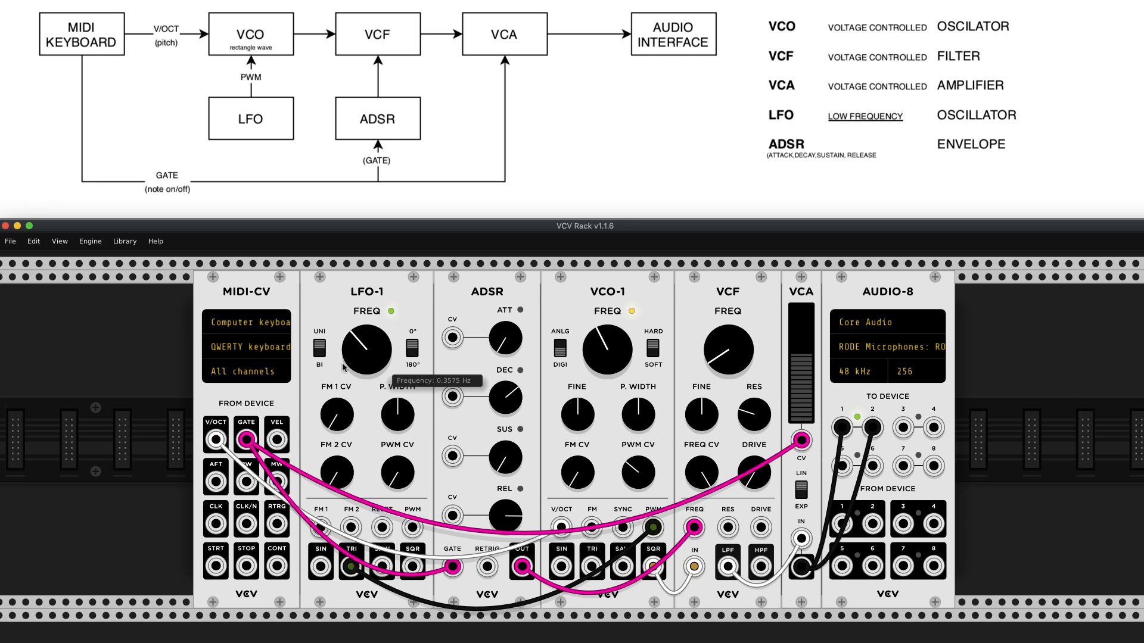
{"action": "right_click", "coordinate": [273, 401]}
{"action": "mouse_move", "coordinate": [323, 546]}
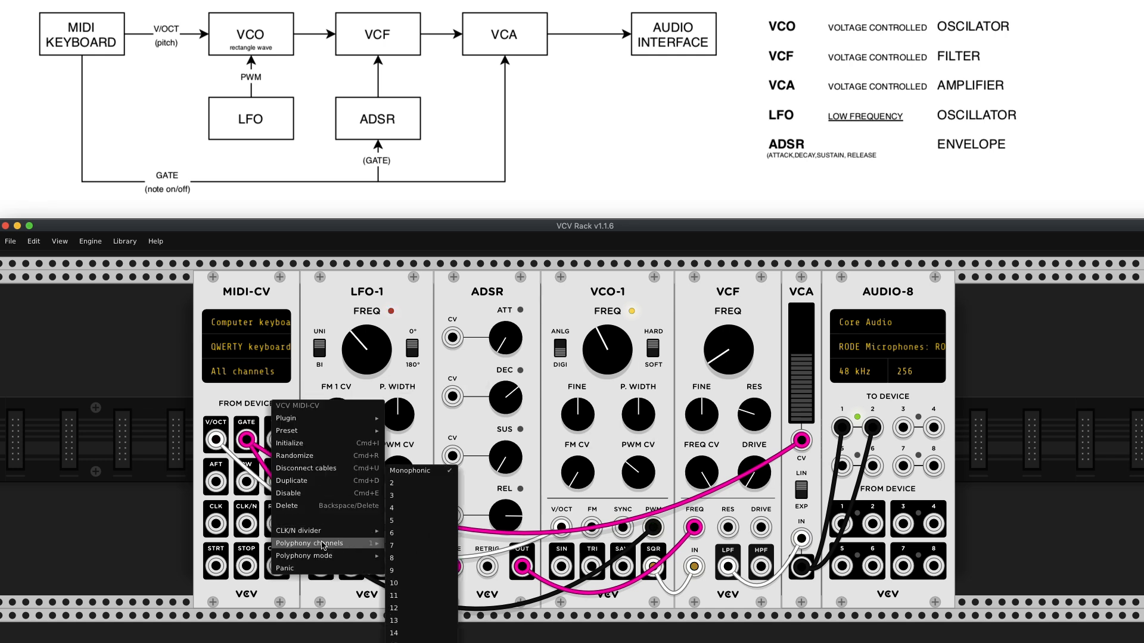
{"action": "left_click", "coordinate": [413, 539]}
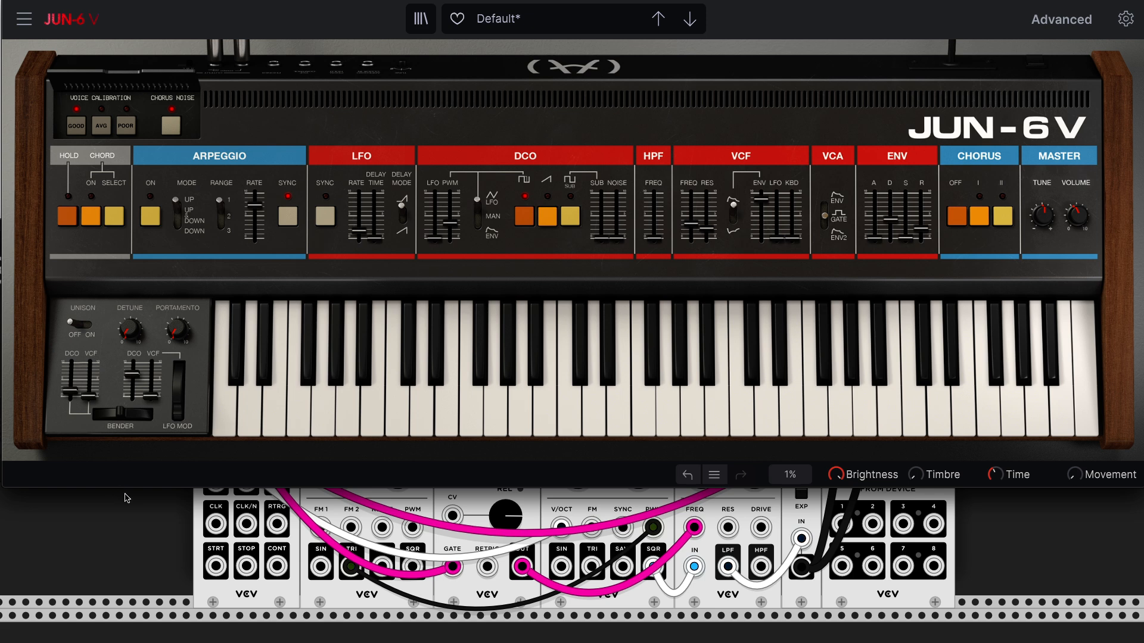
- Bring VCV Rack to the front and examine the Normal Difficulty block diagram above it down to the LFO block
{"action": "left_click", "coordinate": [1040, 506]}
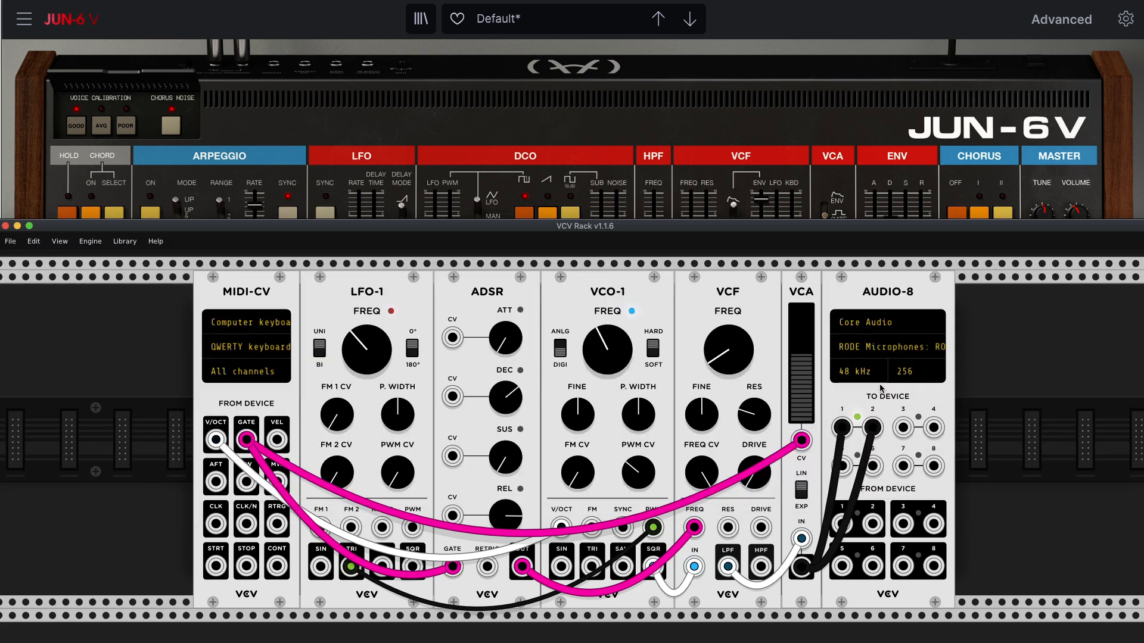
{"action": "key", "text": "super+Tab"}
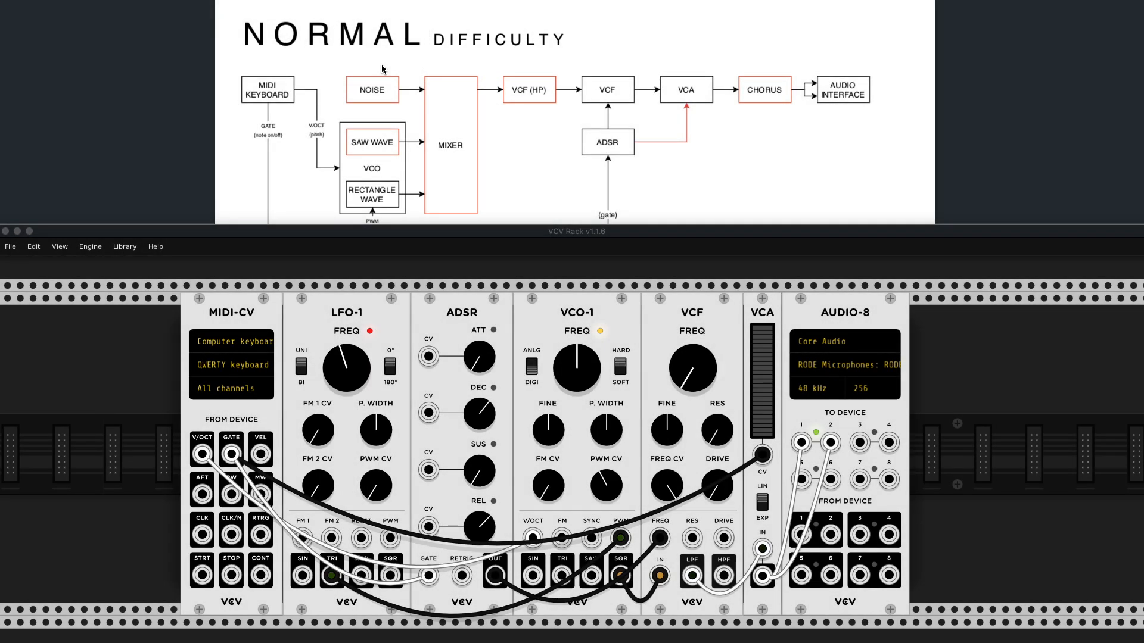
{"action": "scroll", "coordinate": [535, 107], "scroll_direction": "down", "scroll_amount": 3}
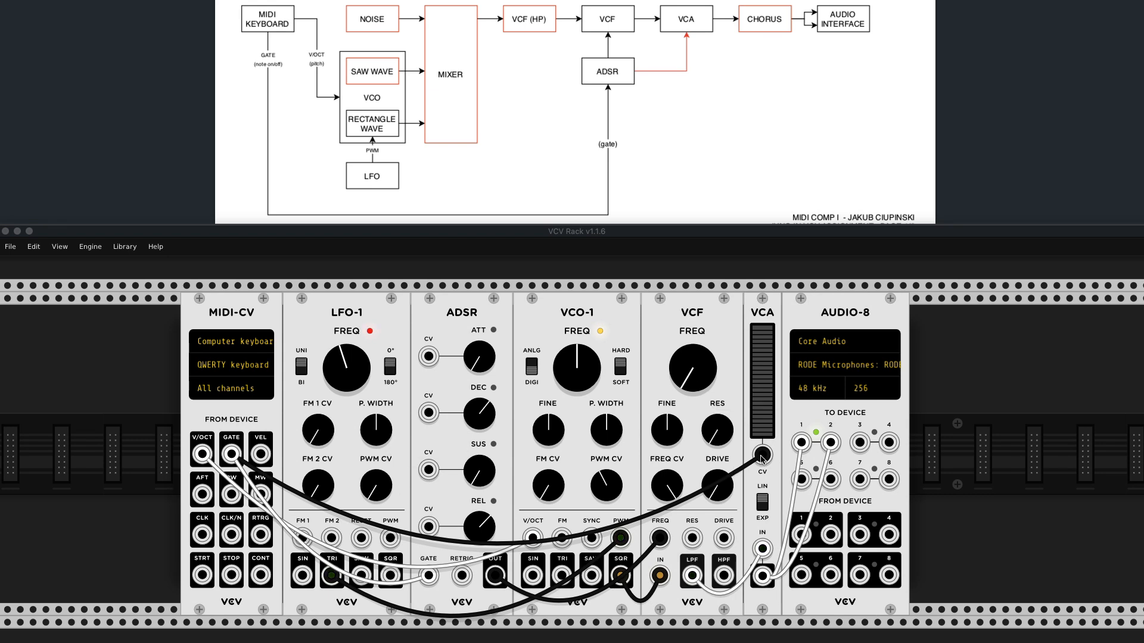
- Re-plug the MIDI-CV gate cables in magenta and the V/OCT cable in black, and play test notes
{"action": "left_click", "coordinate": [968, 407]}
{"action": "left_click", "coordinate": [762, 455]}
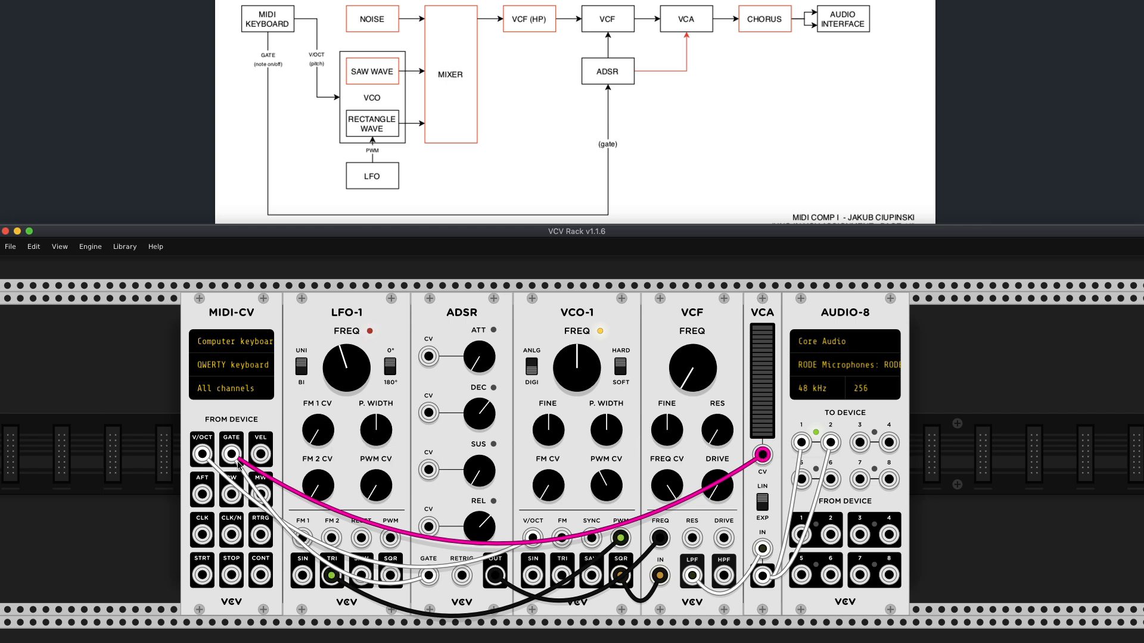
{"action": "left_click", "coordinate": [533, 534]}
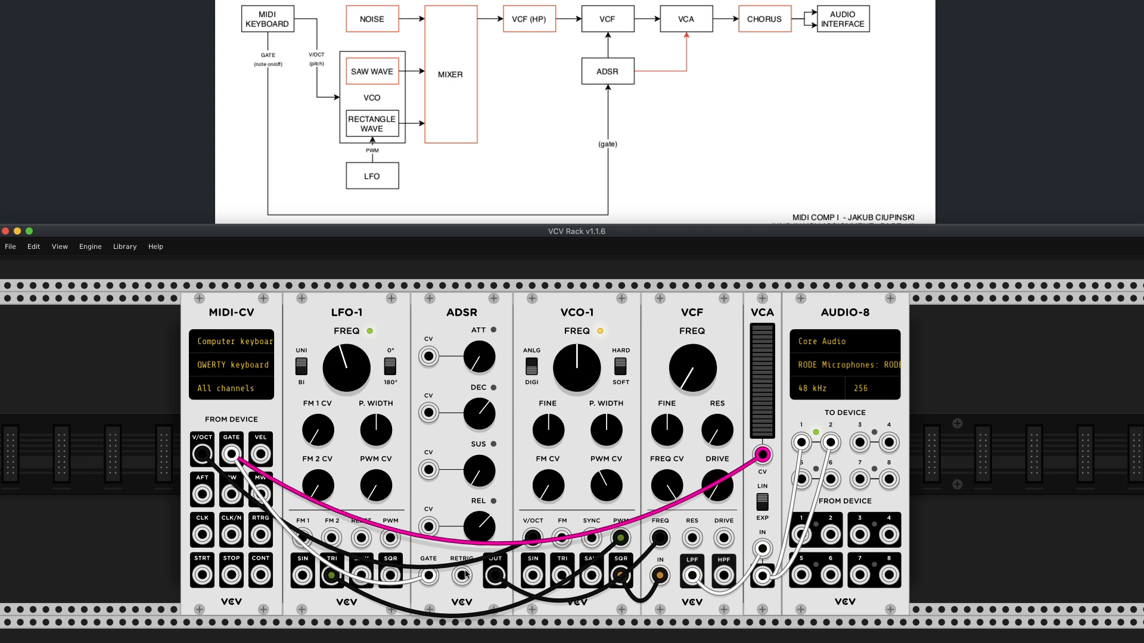
{"action": "left_click", "coordinate": [429, 576]}
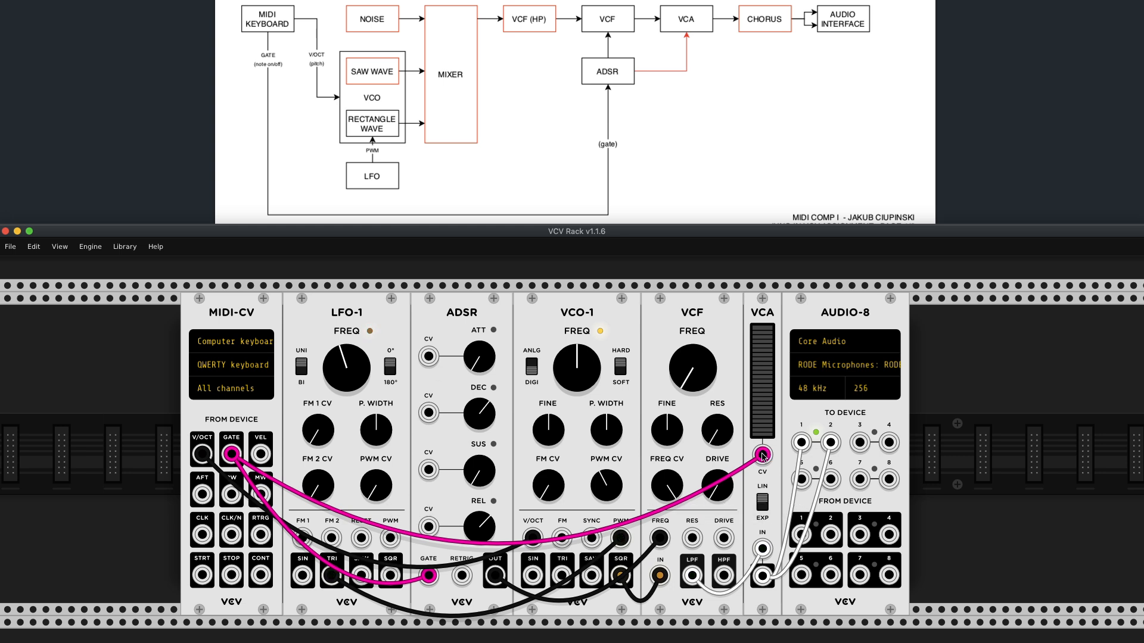
{"action": "key", "text": "z"}
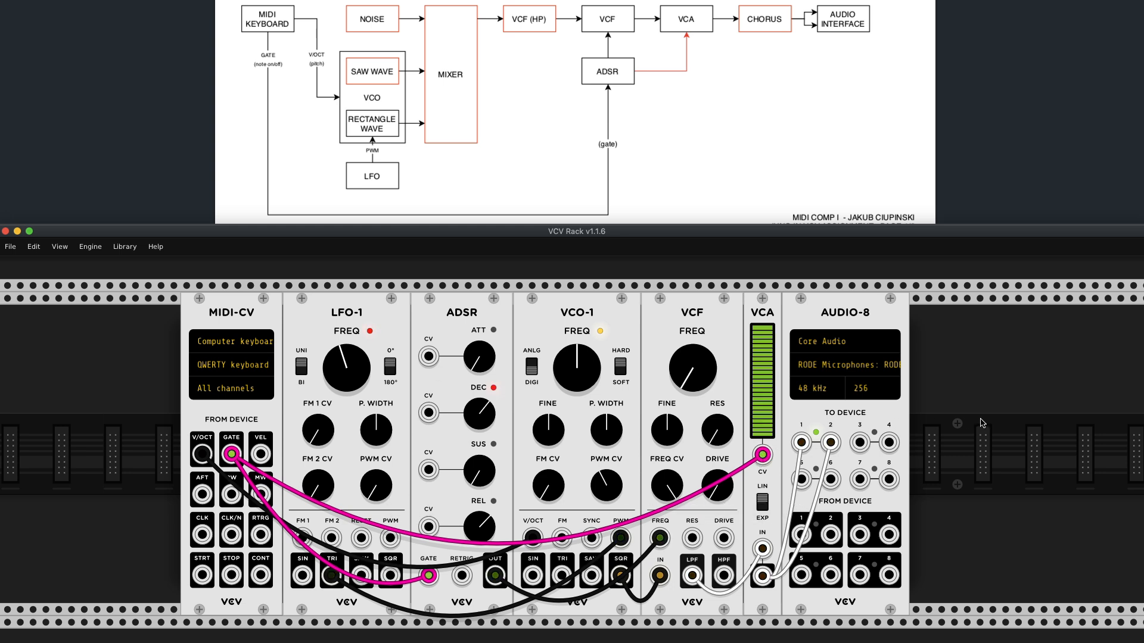
{"action": "key", "text": "z"}
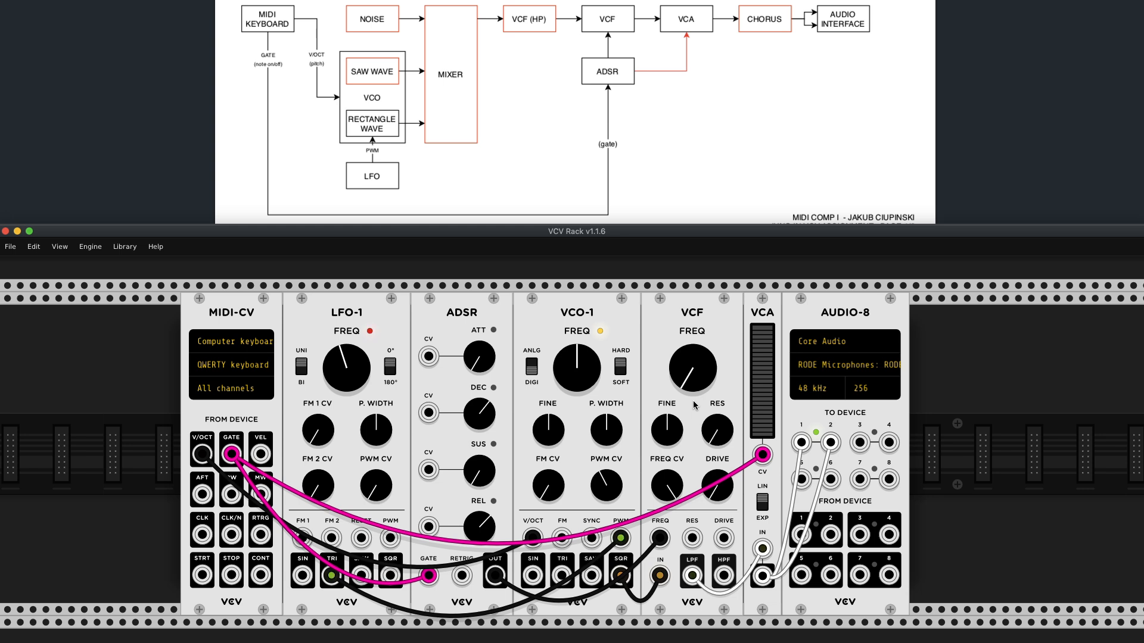
- Switch to Jun-6 V, lower the HPF cutoff to 28.4 Hz, and compare the VCA's Env and Gate sources, ending on Env
{"action": "mouse_move", "coordinate": [713, 428]}
{"action": "key", "text": "super+Tab"}
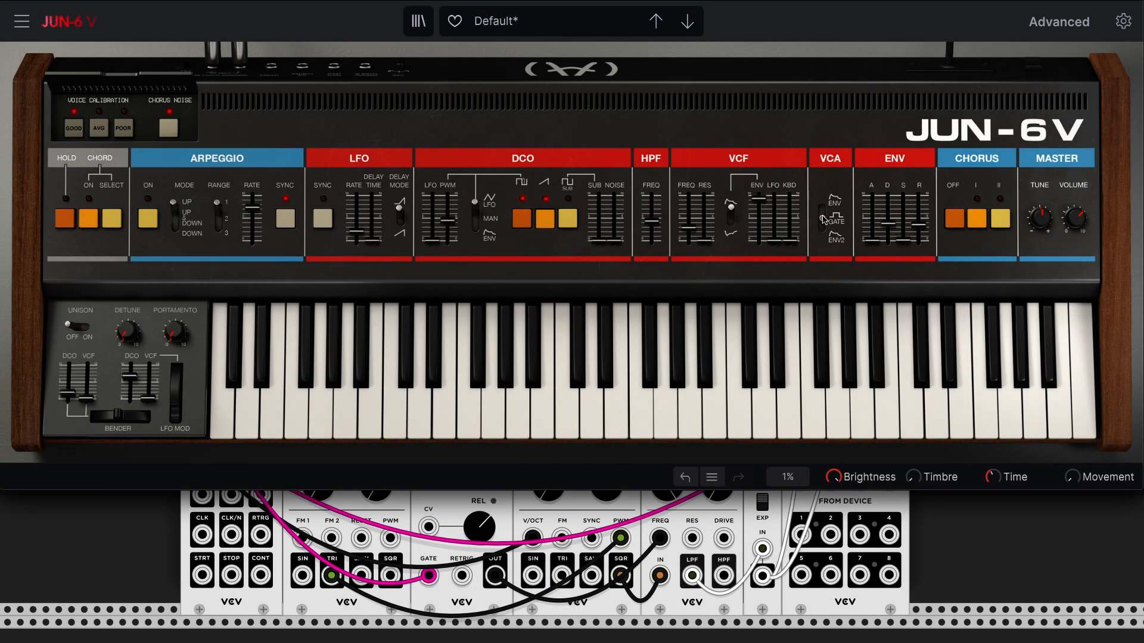
{"action": "left_click", "coordinate": [824, 215]}
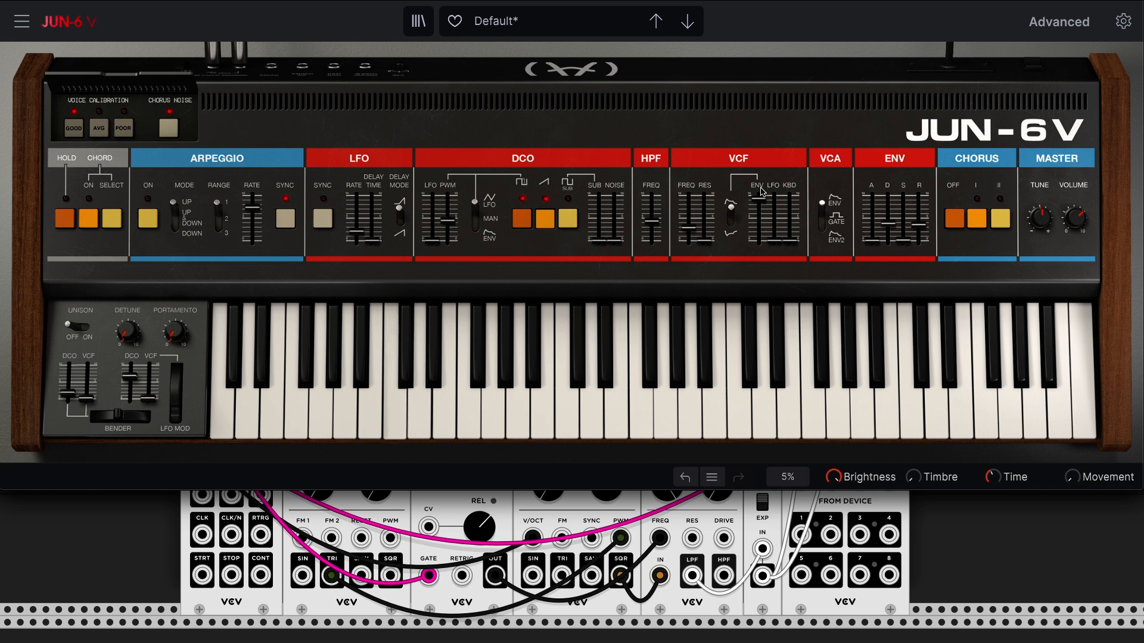
{"action": "left_click_drag", "start_coordinate": [653, 226], "coordinate": [653, 241]}
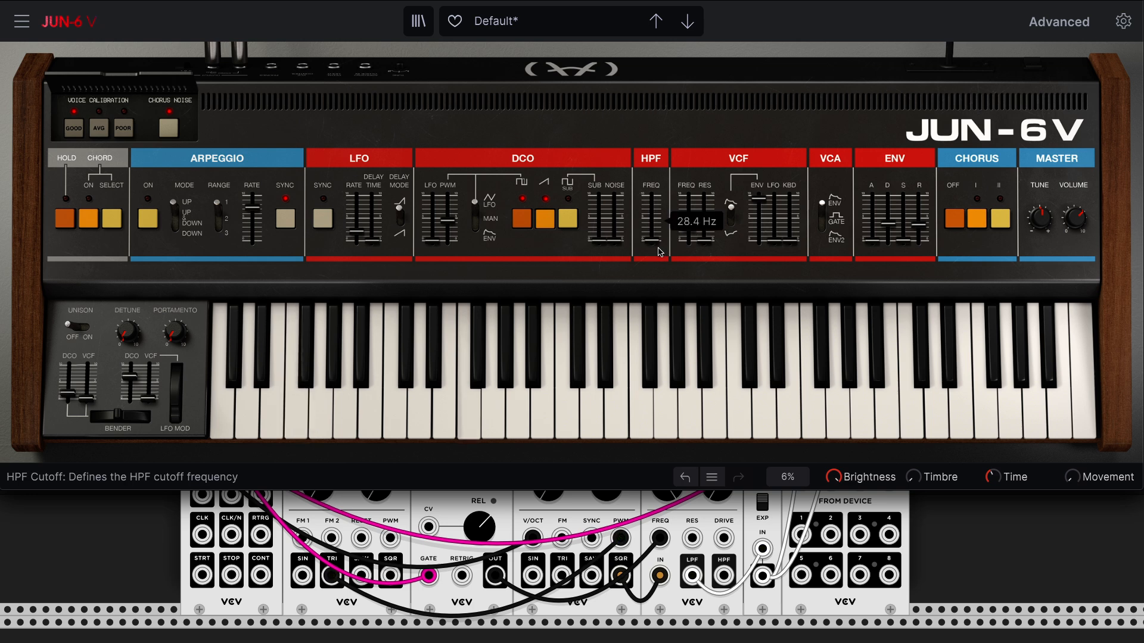
{"action": "left_click", "coordinate": [823, 218]}
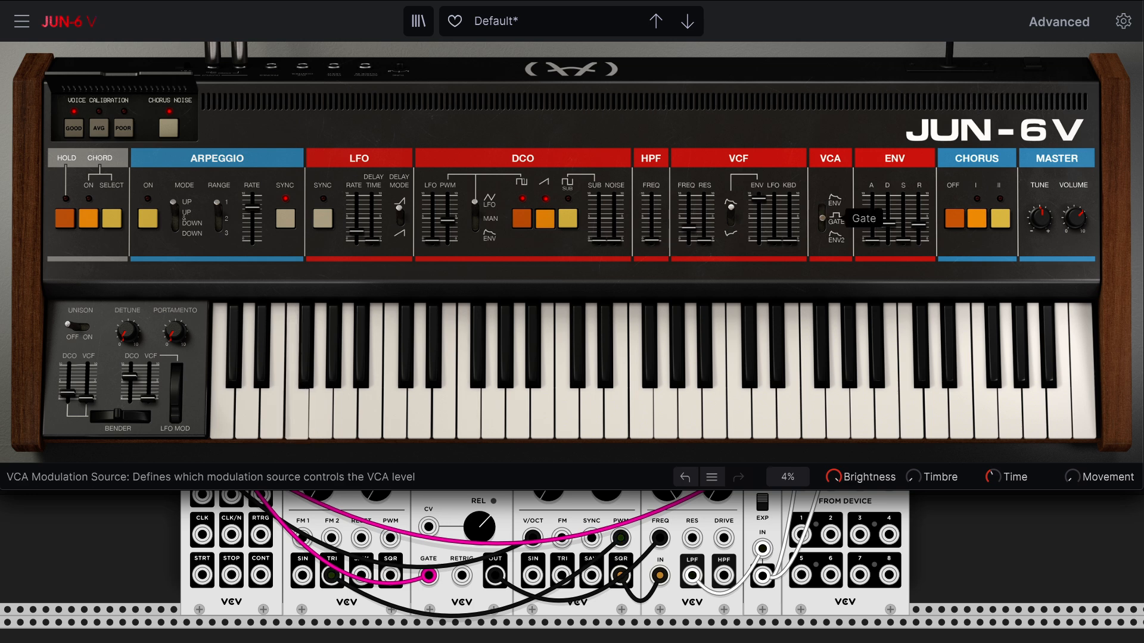
{"action": "left_click", "coordinate": [819, 203]}
{"action": "mouse_move", "coordinate": [821, 201]}
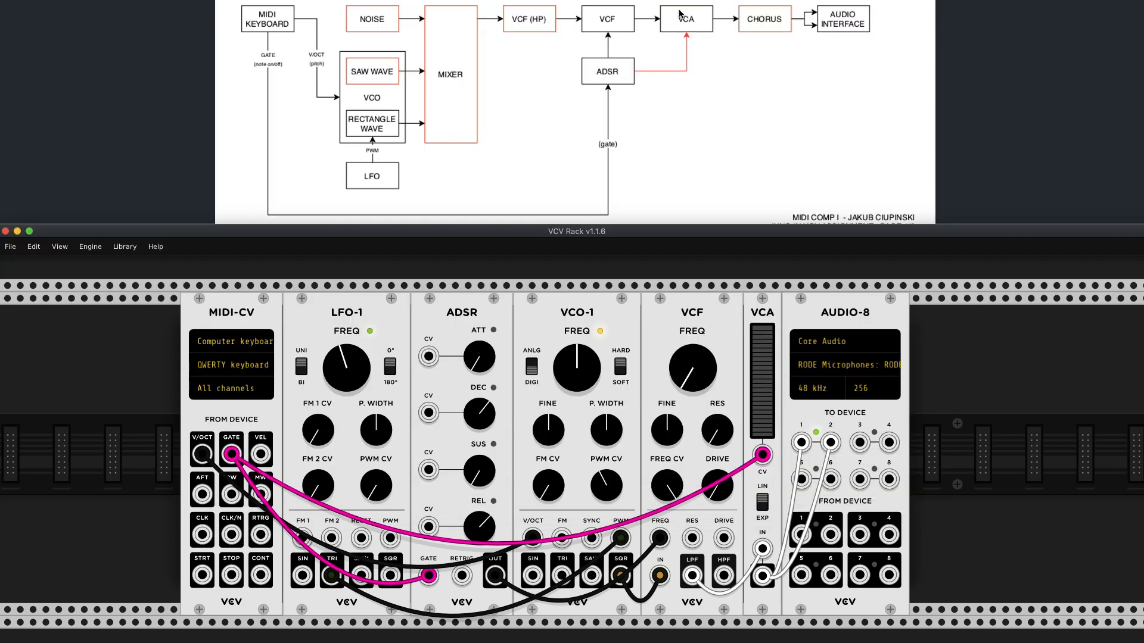
- In VCV Rack, replace the gate cable at the VCA's CV input with a cable from the ADSR output
{"action": "mouse_move", "coordinate": [716, 377]}
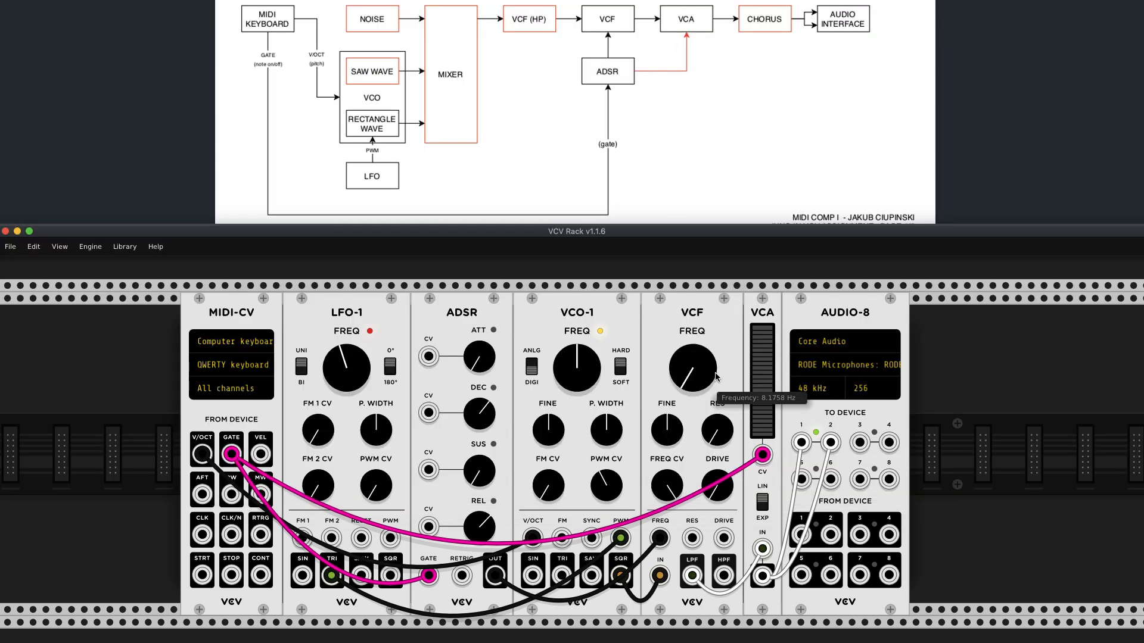
{"action": "left_click", "coordinate": [762, 456]}
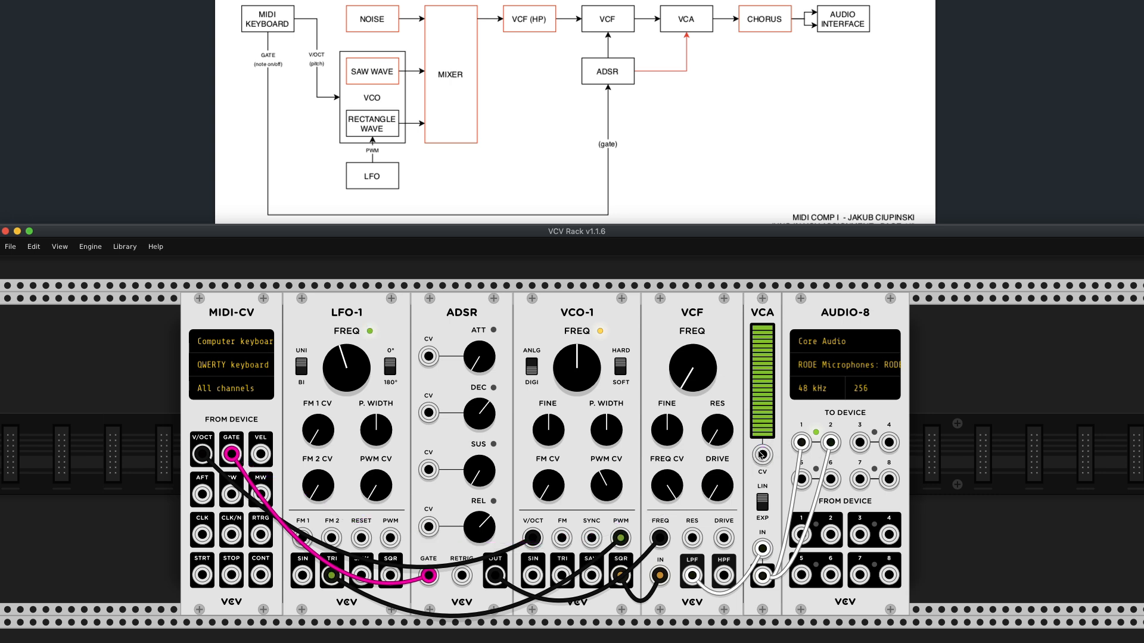
{"action": "left_click_drag", "start_coordinate": [755, 464], "coordinate": [496, 575]}
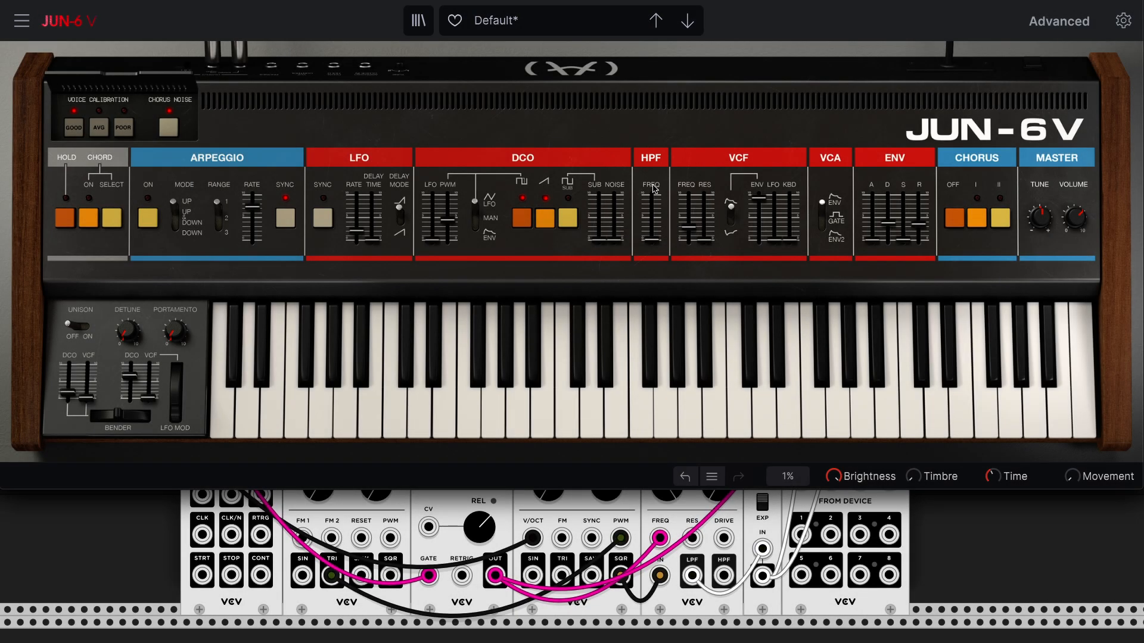
- Test the HPF slider in Jun-6 V, return to VCV Rack, and duplicate the VCF in front of the existing one
{"action": "mouse_move", "coordinate": [650, 240]}
{"action": "left_mouse_down"}
{"action": "mouse_move", "coordinate": [650, 219]}
{"action": "mouse_move", "coordinate": [653, 255]}
{"action": "left_mouse_up"}
{"action": "key", "text": "super+Tab"}
{"action": "left_click_drag", "start_coordinate": [653, 325], "coordinate": [706, 324]}
{"action": "key", "text": "ctrl+d"}
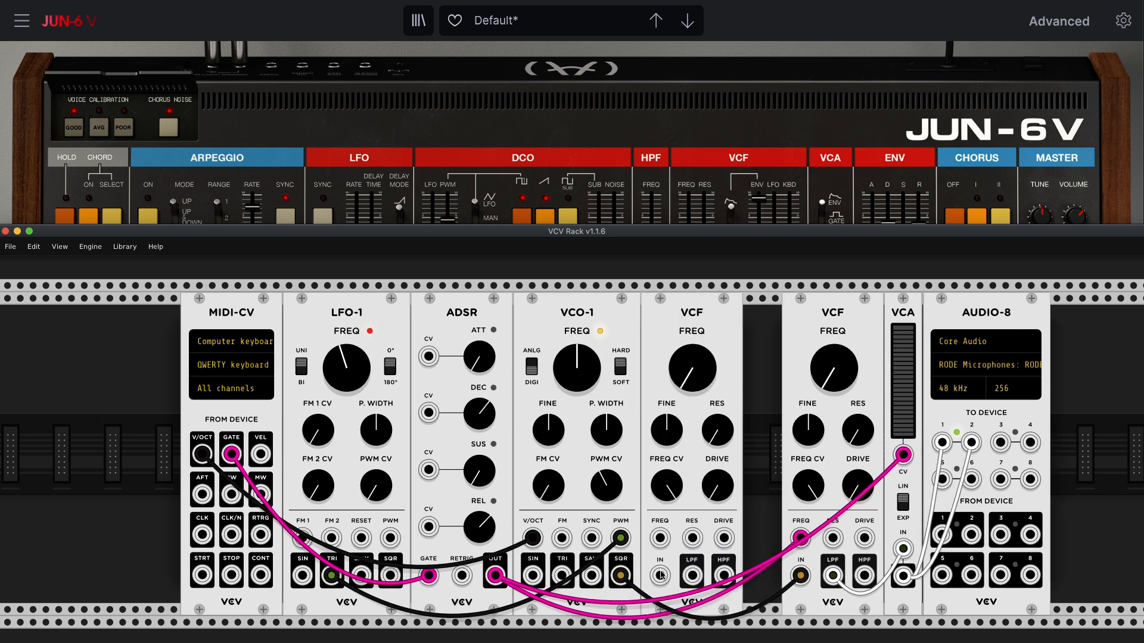
- Route the VCO-1 square output into the new VCF and patch its HPF output into the second VCF's input
{"action": "left_click_drag", "start_coordinate": [663, 575], "coordinate": [621, 576]}
{"action": "left_click_drag", "start_coordinate": [801, 576], "coordinate": [662, 575]}
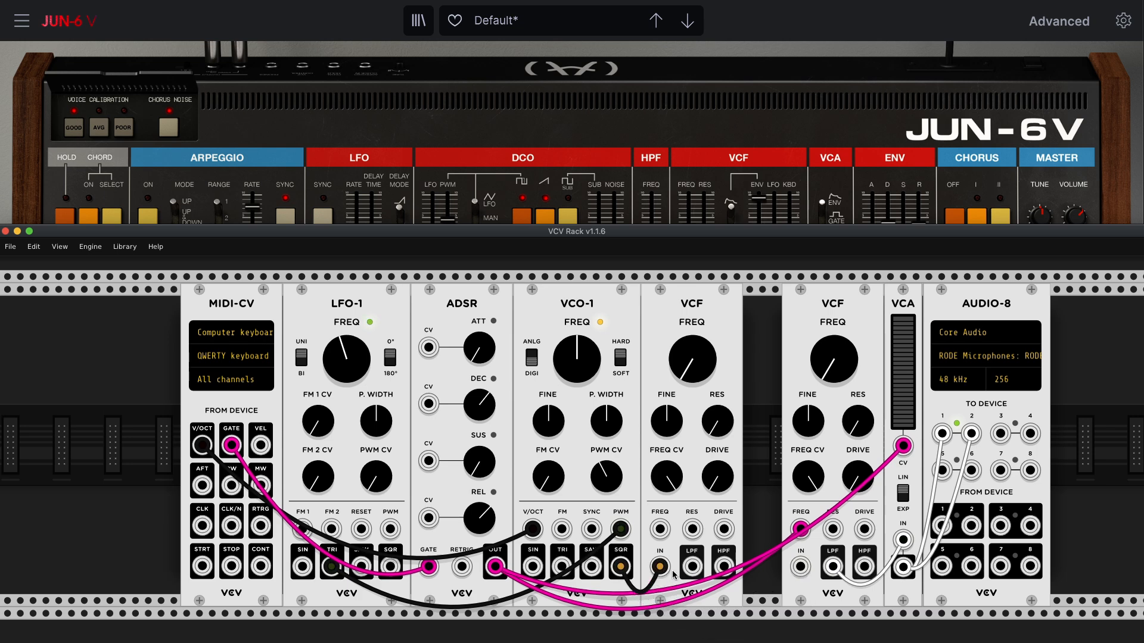
{"action": "scroll", "coordinate": [678, 526], "scroll_direction": "right", "scroll_amount": 4}
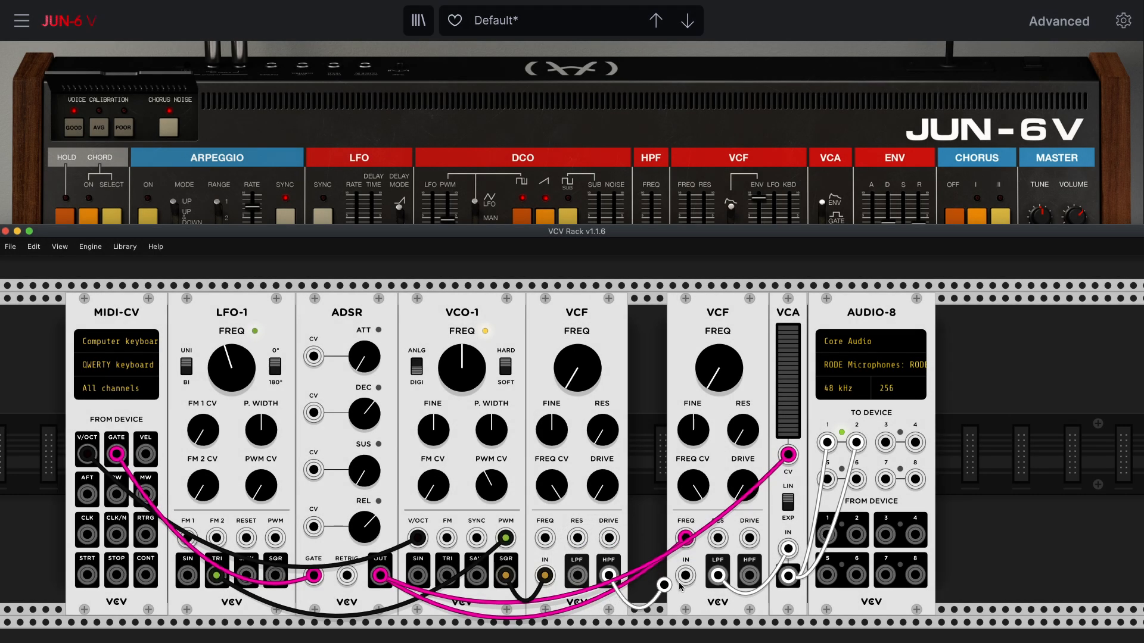
{"action": "left_click_drag", "start_coordinate": [608, 575], "coordinate": [685, 577]}
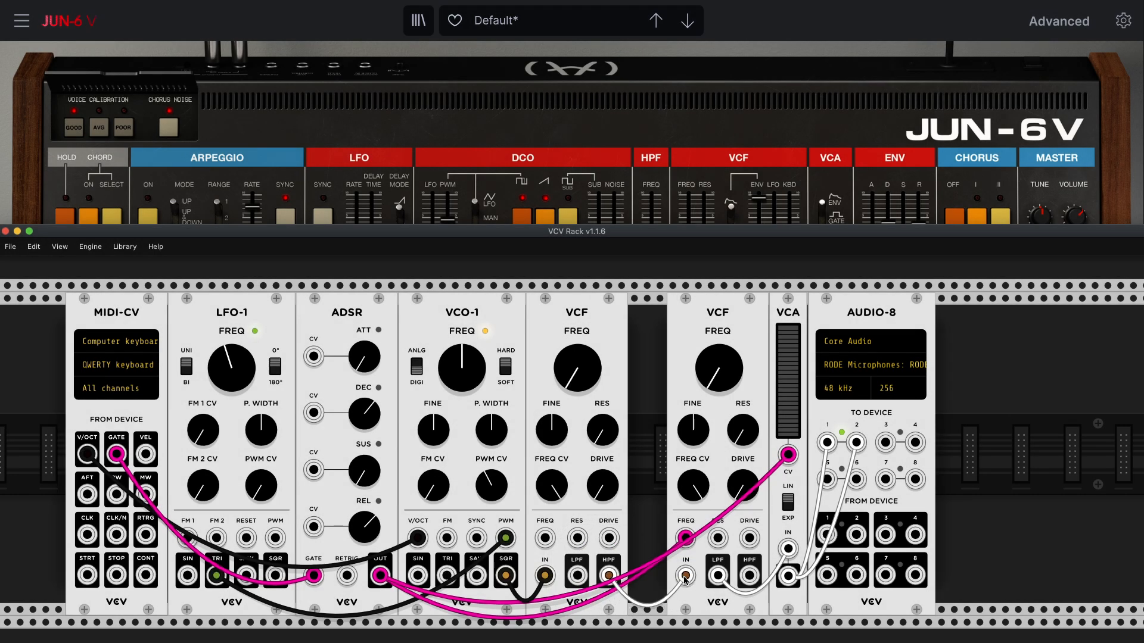
- Re-plug the ADSR output, ADSR gate and first VCF input cables so black and white carry control signals and magenta carries audio
{"action": "left_click", "coordinate": [784, 453]}
{"action": "left_click", "coordinate": [684, 540]}
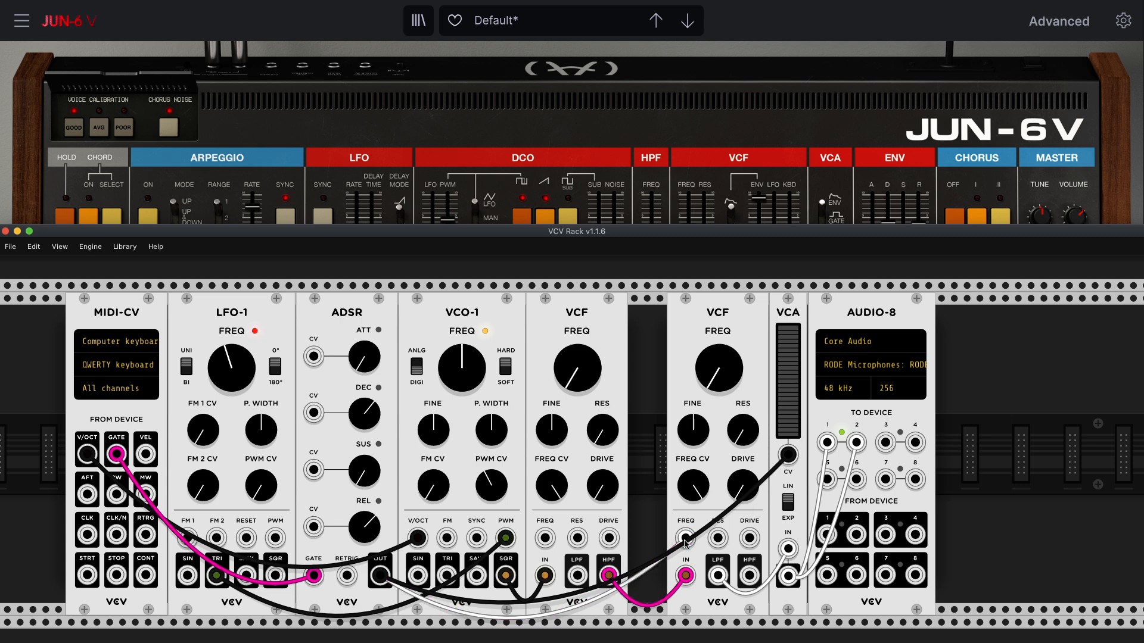
{"action": "left_click", "coordinate": [314, 577]}
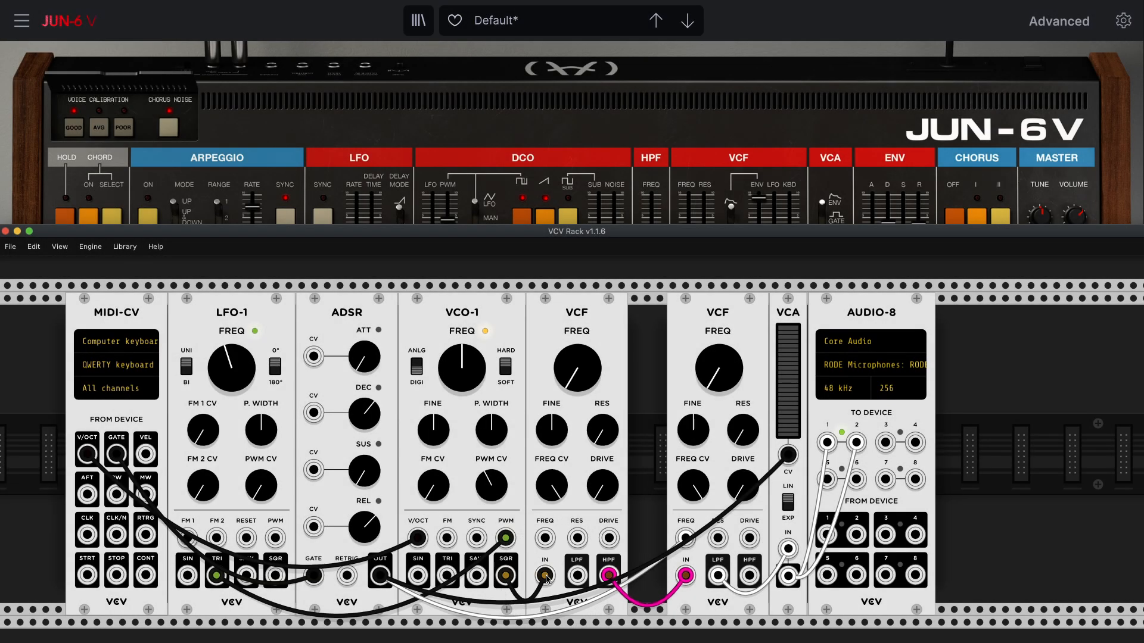
{"action": "left_click", "coordinate": [546, 576]}
{"action": "left_click", "coordinate": [545, 576]}
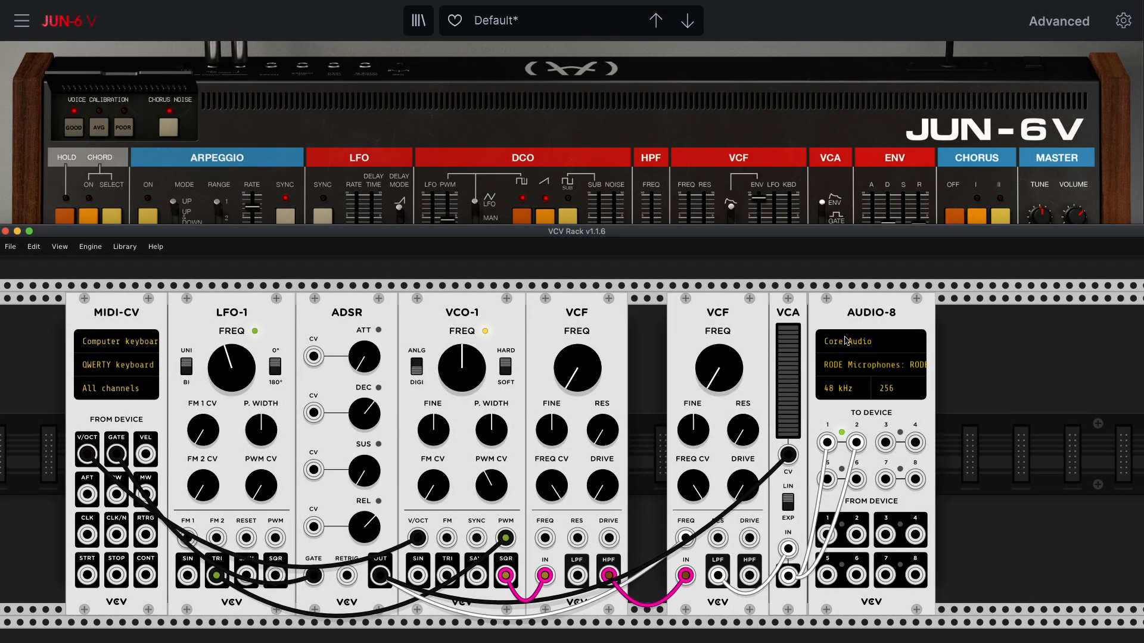
- Close the gap between the two VCF modules and raise the first VCF's frequency
{"action": "left_click_drag", "start_coordinate": [874, 318], "coordinate": [787, 338]}
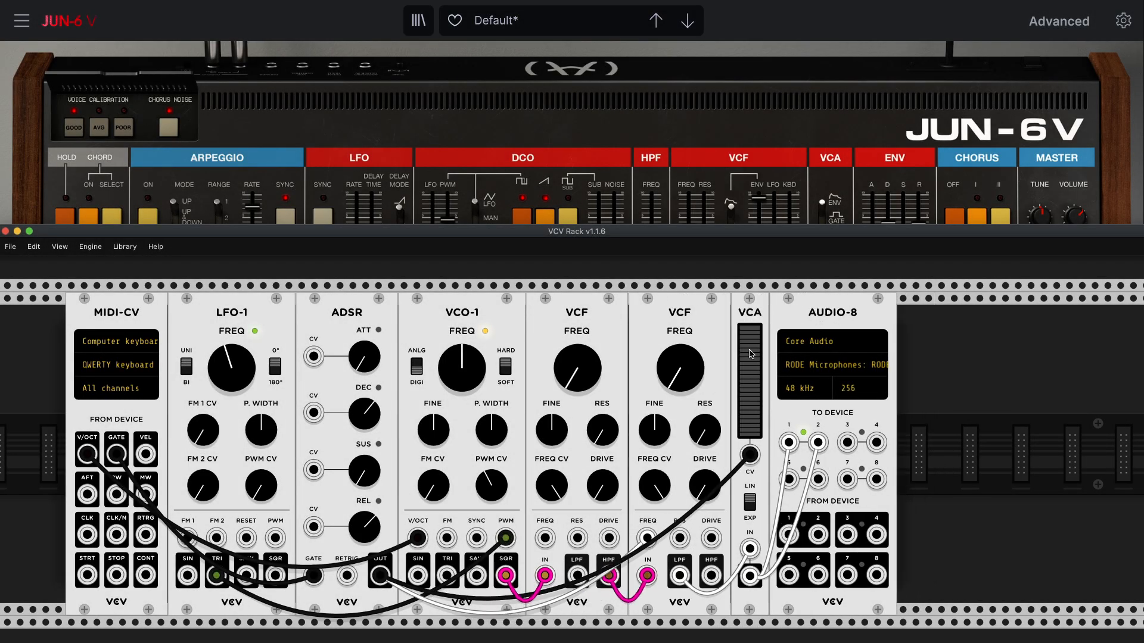
{"action": "mouse_move", "coordinate": [590, 393]}
{"action": "left_mouse_down"}
{"action": "mouse_move", "coordinate": [590, 319]}
{"action": "mouse_move", "coordinate": [590, 393]}
{"action": "left_mouse_up"}
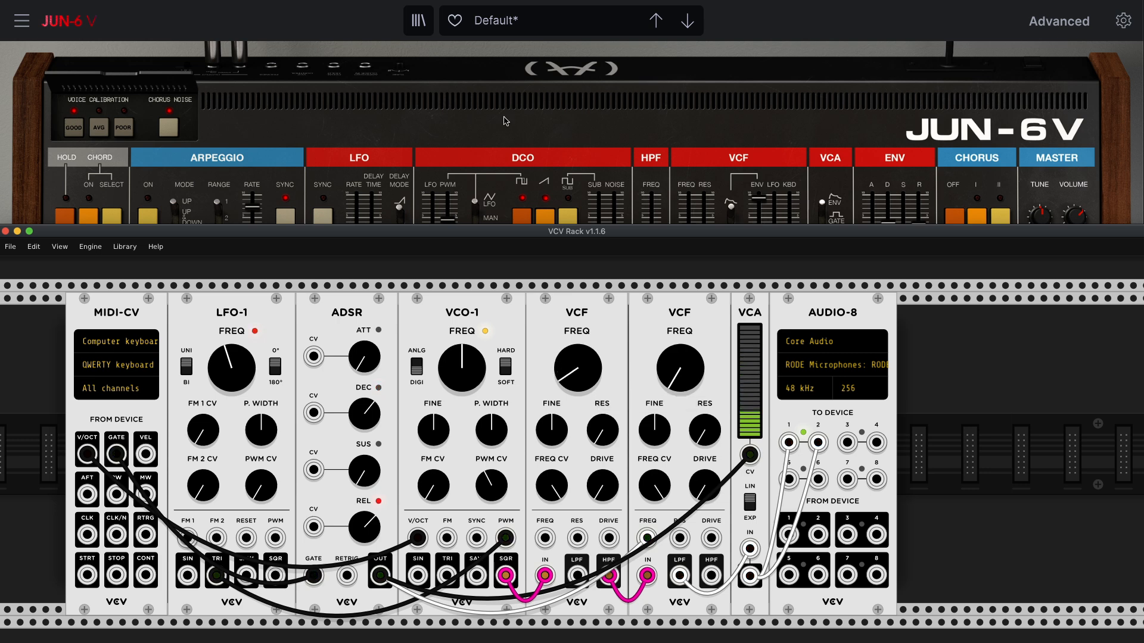
- Consult the block diagram and compare Jun-6 V's sound with the DCO saw wave off and on alongside the square wave
{"action": "left_click", "coordinate": [491, 1]}
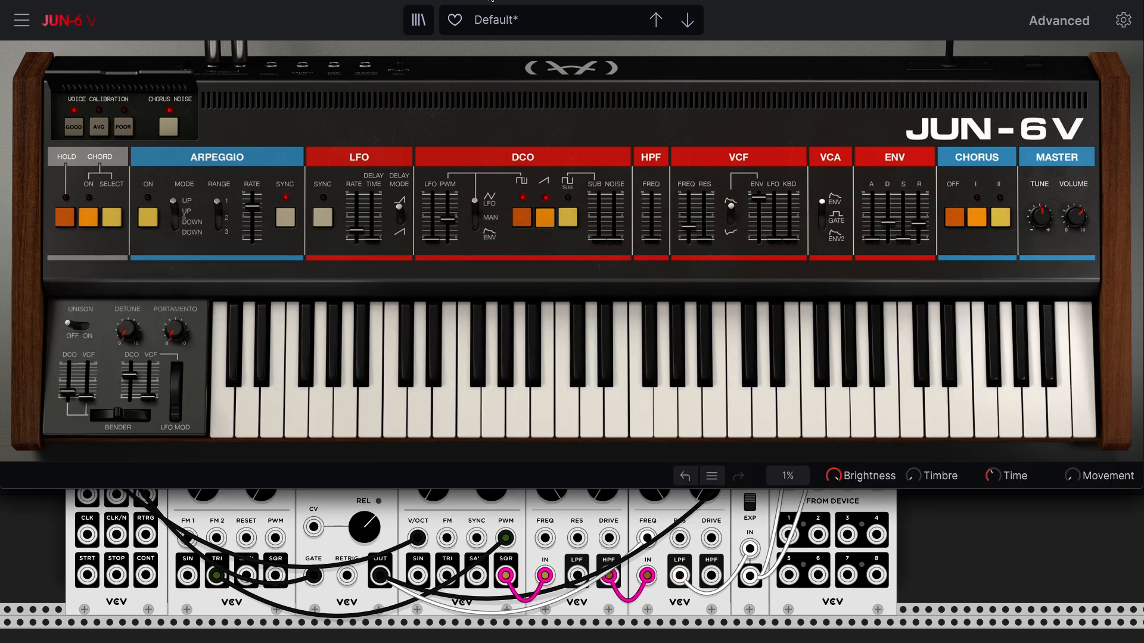
{"action": "key", "text": "super+h"}
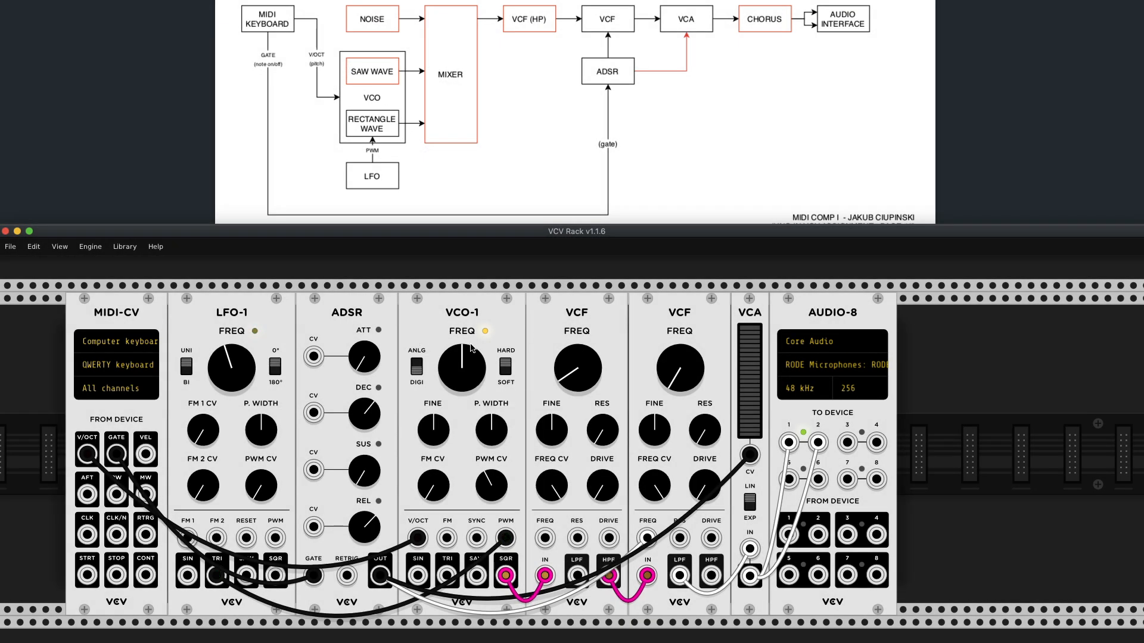
{"action": "key", "text": "super+Tab"}
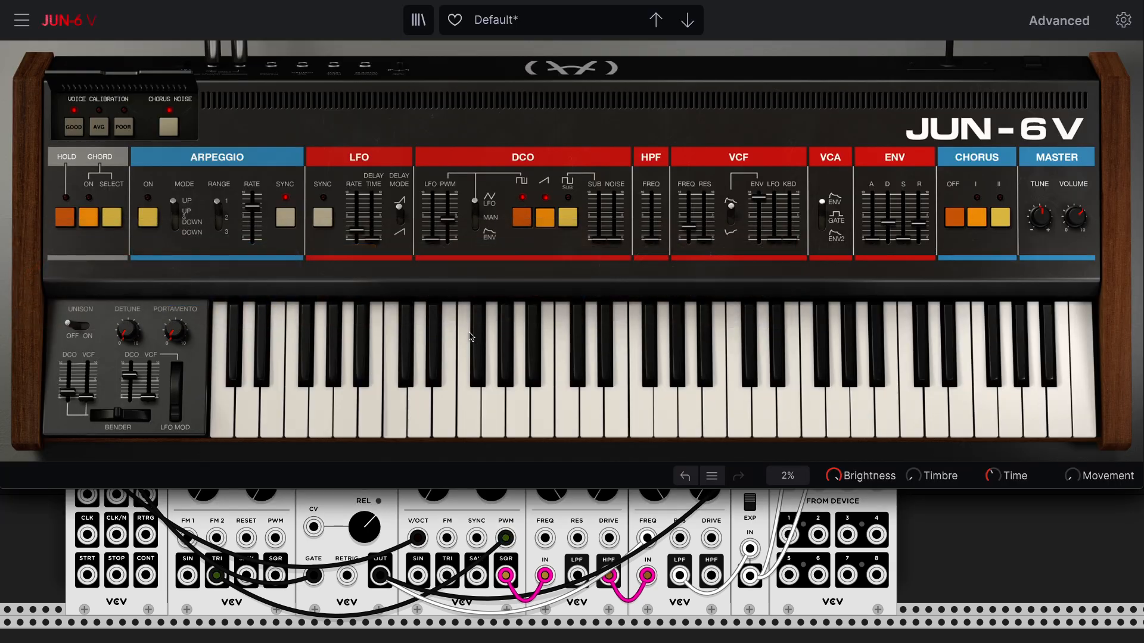
{"action": "left_click", "coordinate": [545, 224]}
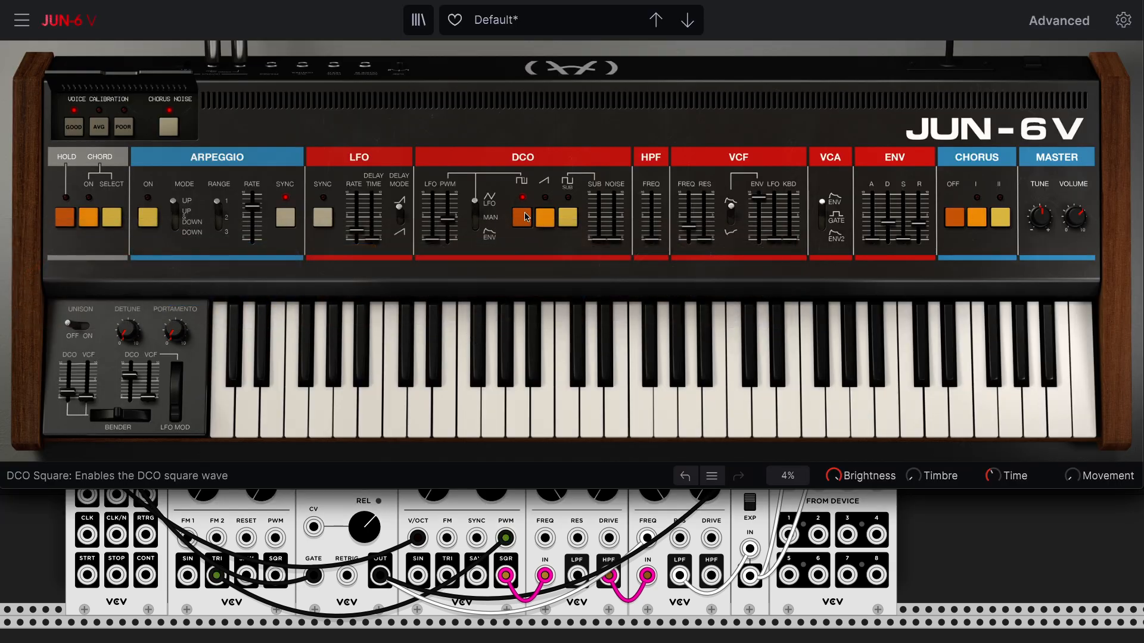
{"action": "left_click", "coordinate": [526, 222]}
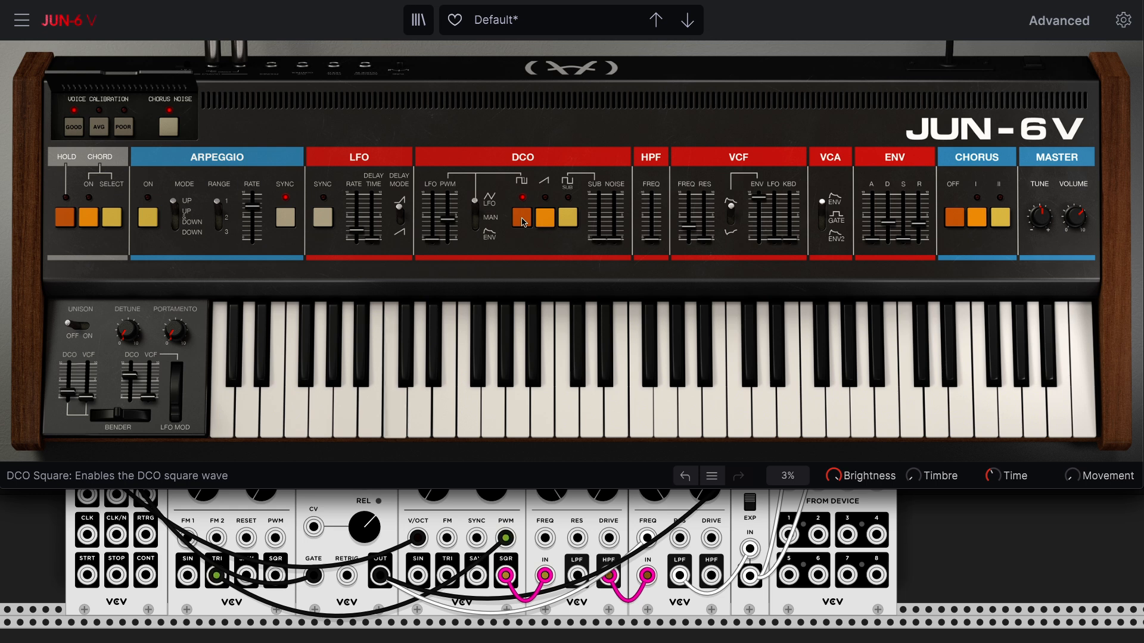
{"action": "left_click", "coordinate": [544, 218]}
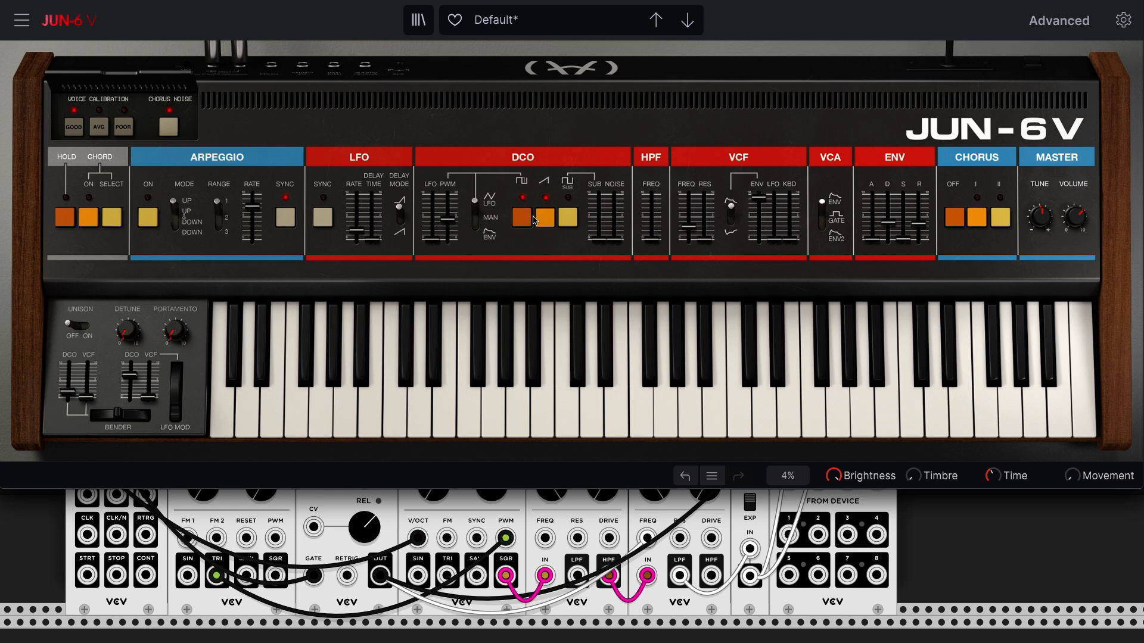
- Compare Jun-6 V's DCO saw wave alone and with the square wave, and audition the DCO noise volume
{"action": "left_click", "coordinate": [522, 219]}
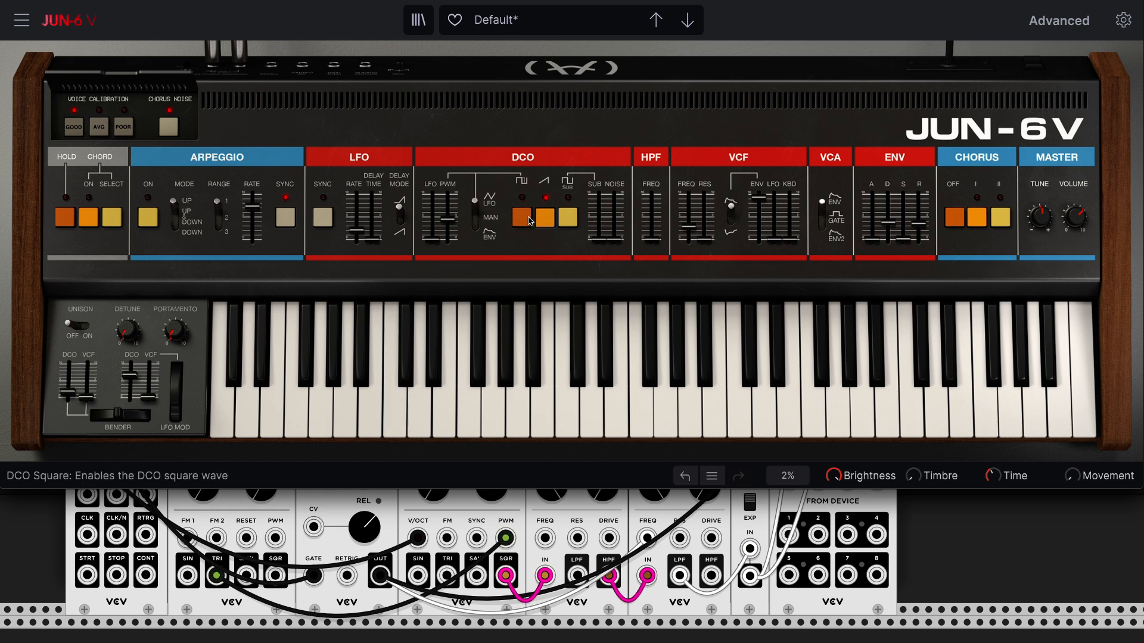
{"action": "left_click", "coordinate": [528, 221]}
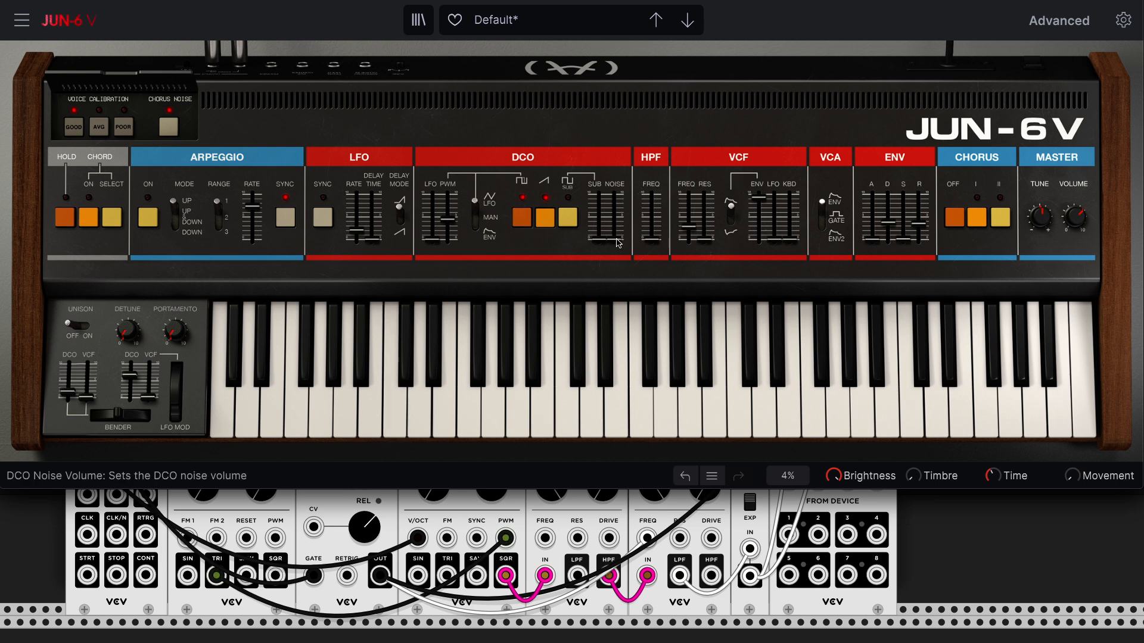
{"action": "left_click_drag", "start_coordinate": [614, 239], "coordinate": [614, 196]}
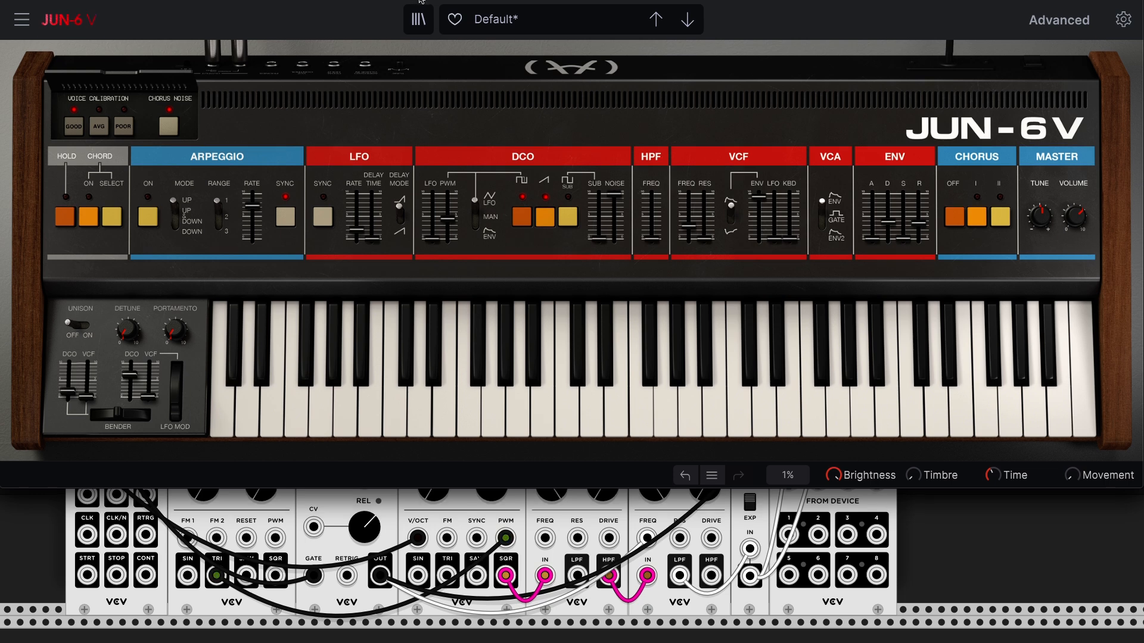
{"action": "key", "text": "super+h"}
- Try to patch VCO-1's saw output into the first VCF's input alongside the square wave
{"action": "scroll", "coordinate": [429, 306], "scroll_direction": "down", "scroll_amount": 2}
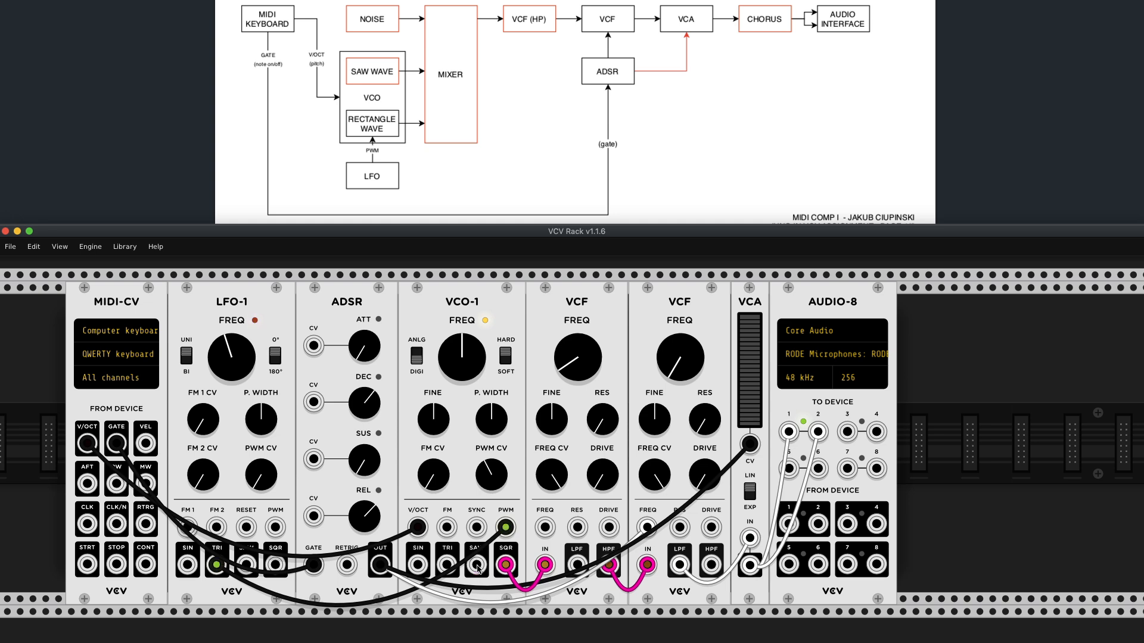
{"action": "scroll", "coordinate": [480, 567], "scroll_direction": "down", "scroll_amount": 4}
{"action": "mouse_move", "coordinate": [506, 501]}
{"action": "left_mouse_down"}
{"action": "mouse_move", "coordinate": [427, 572]}
{"action": "mouse_move", "coordinate": [506, 501]}
{"action": "left_mouse_up"}
{"action": "scroll", "coordinate": [477, 535], "scroll_direction": "down", "scroll_amount": 1}
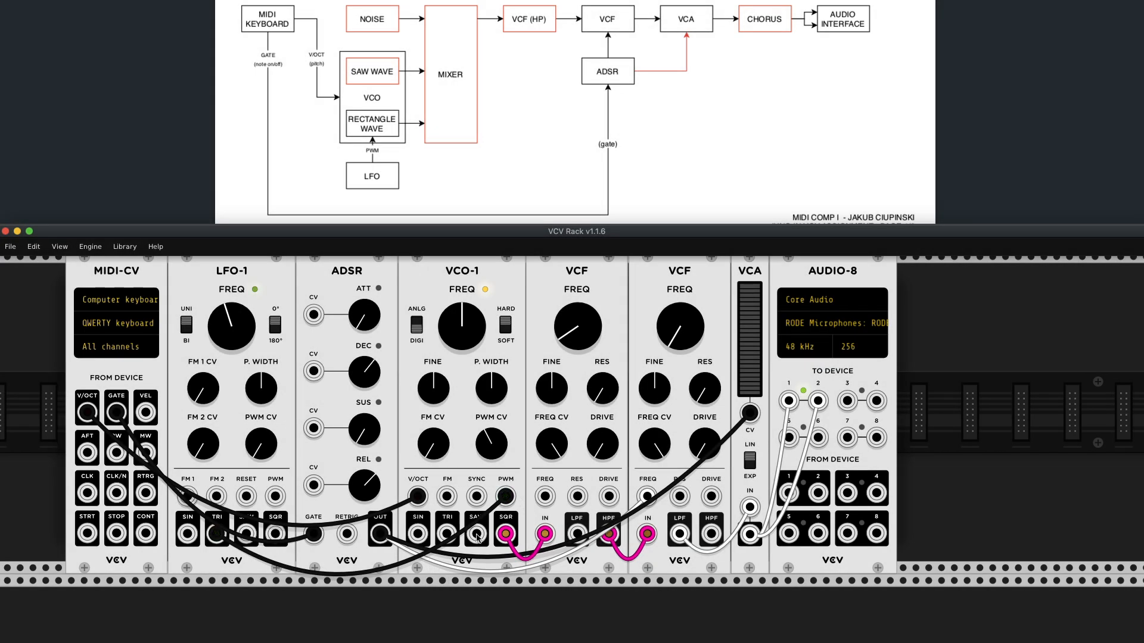
{"action": "scroll", "coordinate": [477, 538], "scroll_direction": "up", "scroll_amount": 5}
{"action": "left_click_drag", "start_coordinate": [476, 567], "coordinate": [546, 568]}
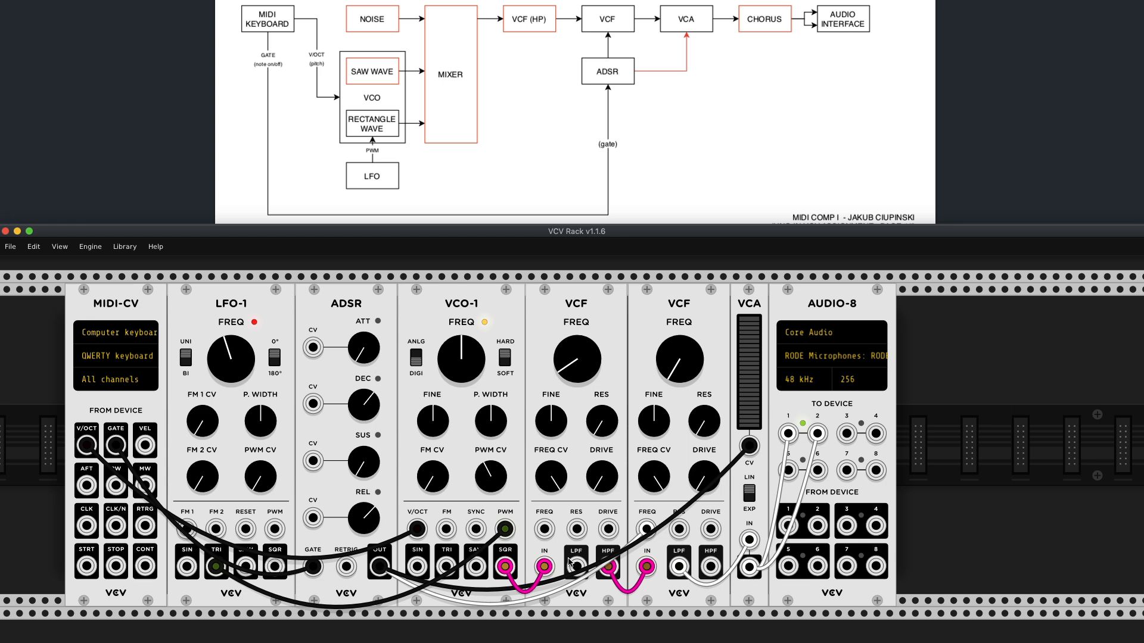
{"action": "left_click_drag", "start_coordinate": [487, 572], "coordinate": [552, 588]}
- Open a gap after VCO-1 and insert a four-channel MIXER module before the first VCF
{"action": "left_click_drag", "start_coordinate": [557, 316], "coordinate": [657, 337]}
{"action": "right_click", "coordinate": [574, 353]}
{"action": "scroll", "coordinate": [575, 353], "scroll_direction": "down", "scroll_amount": 3}
{"action": "left_click", "coordinate": [584, 393]}
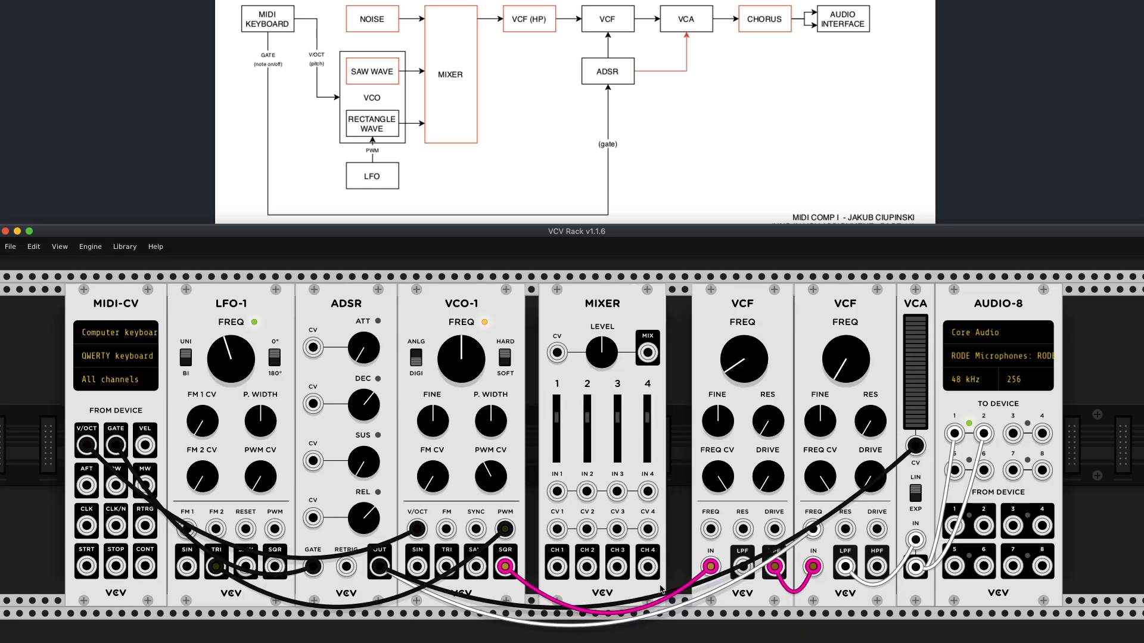
- Patch VCO-1's saw and square outputs into the mixer's first two inputs and its MIX output into the first VCF, closing the module gaps
{"action": "left_click_drag", "start_coordinate": [711, 567], "coordinate": [476, 568]}
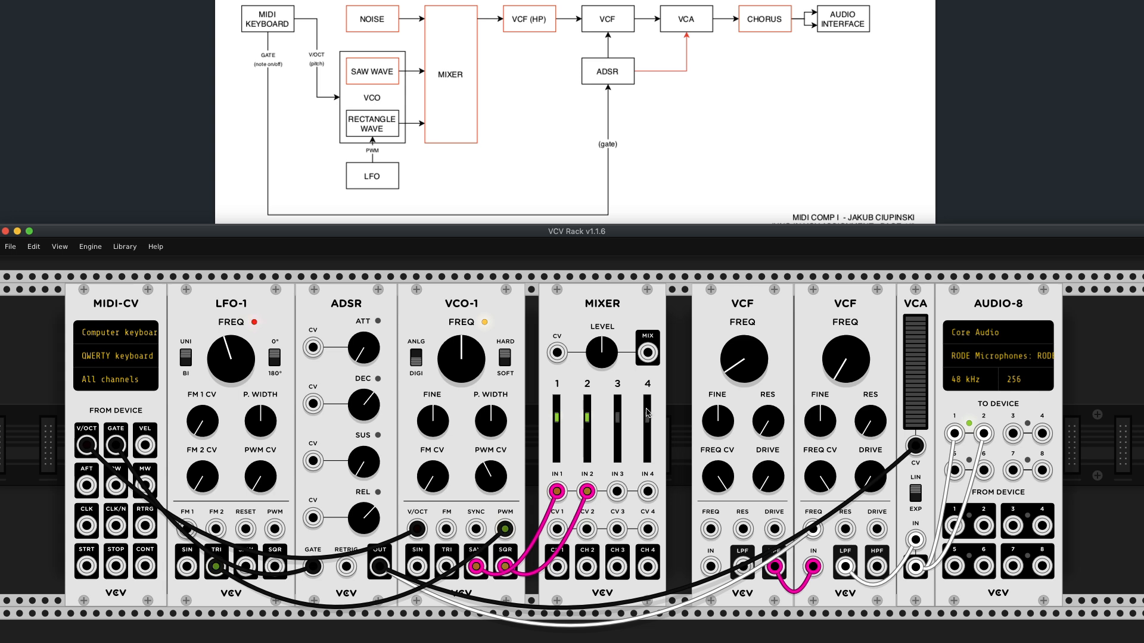
{"action": "left_click_drag", "start_coordinate": [624, 308], "coordinate": [611, 308]}
{"action": "left_click_drag", "start_coordinate": [635, 352], "coordinate": [710, 566]}
{"action": "left_click_drag", "start_coordinate": [1007, 297], "coordinate": [969, 301]}
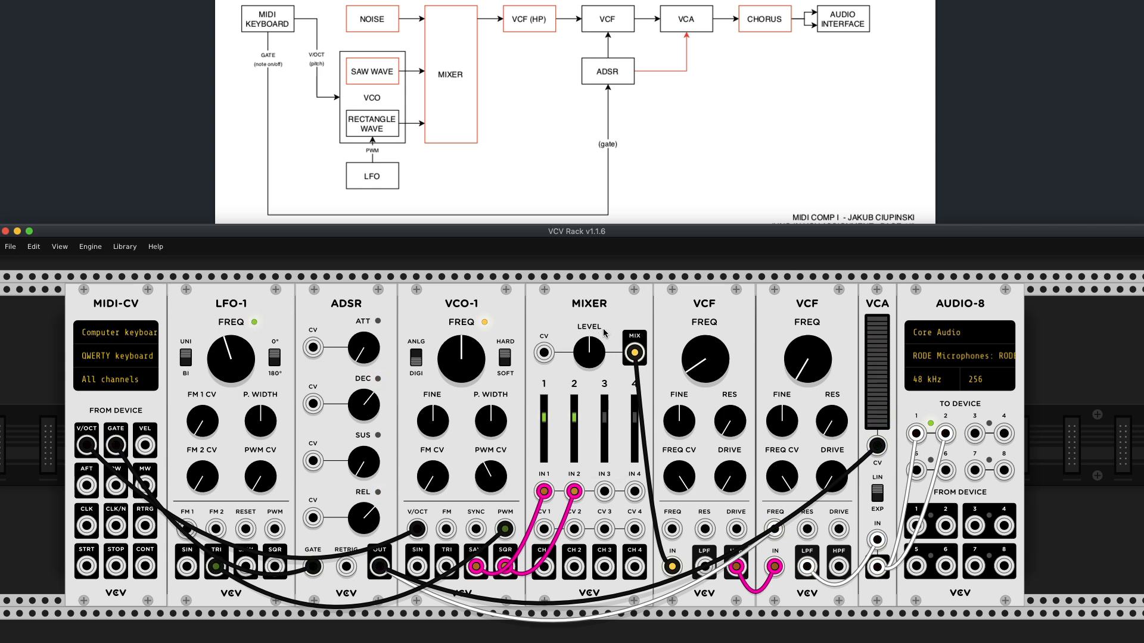
- Make room between VCO-1 and the mixer and insert a NOISE module there
{"action": "left_click_drag", "start_coordinate": [587, 305], "coordinate": [598, 301]}
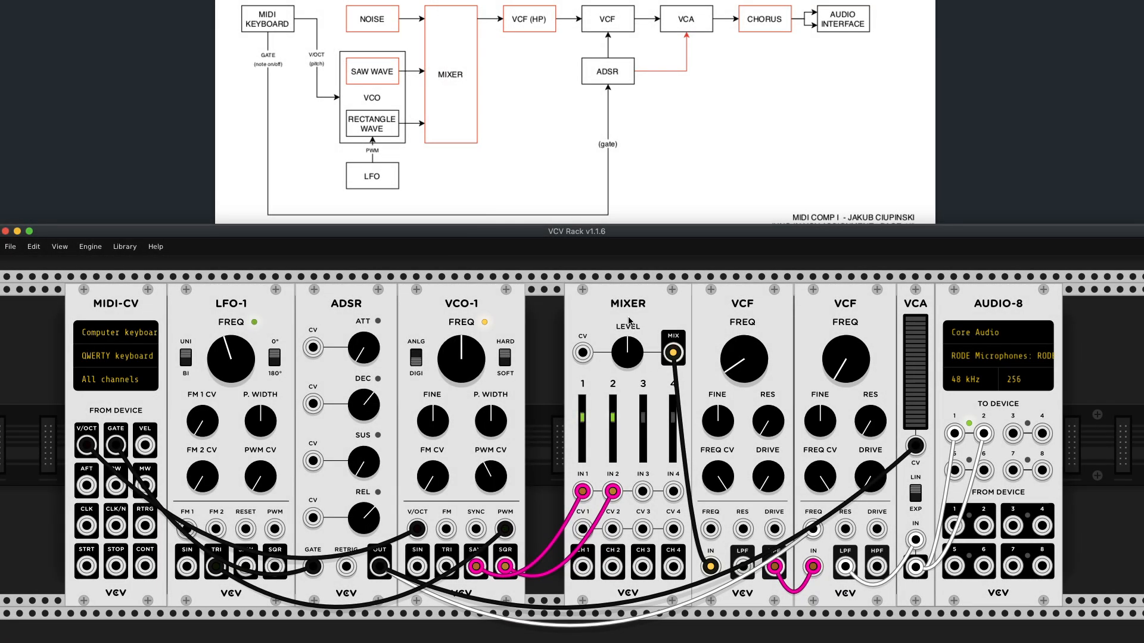
{"action": "left_click_drag", "start_coordinate": [630, 321], "coordinate": [691, 321]}
{"action": "right_click", "coordinate": [603, 346]}
{"action": "type", "text": "noi"}
{"action": "left_click", "coordinate": [175, 334]}
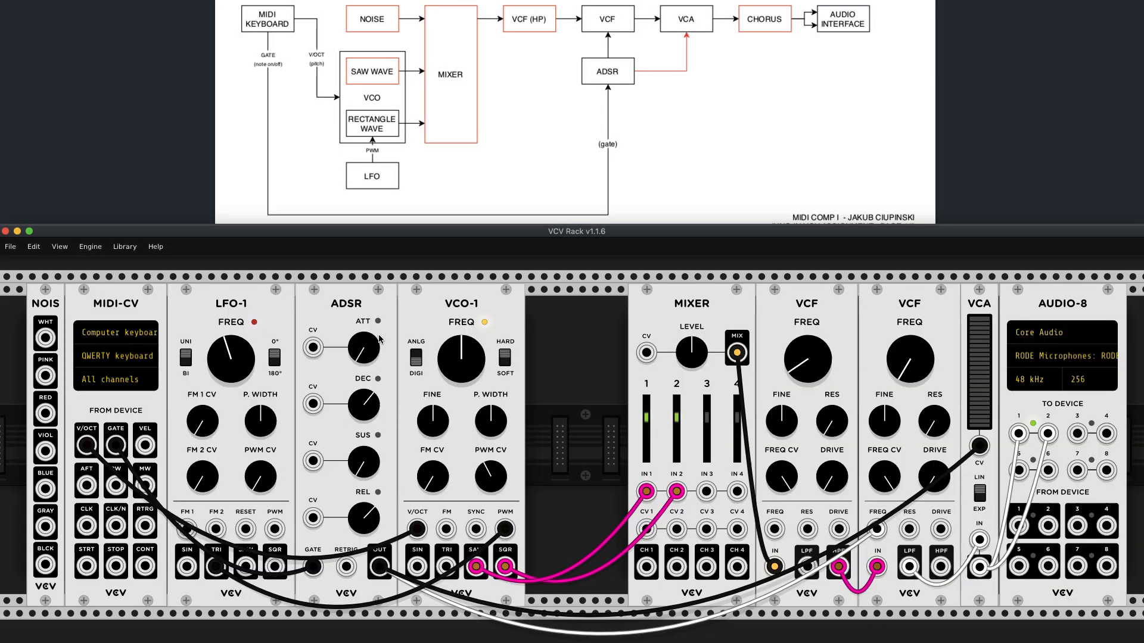
{"action": "left_click_drag", "start_coordinate": [1029, 310], "coordinate": [984, 309]}
- Patch the white noise output into mixer IN 3 with a magenta cable and audition a lower channel 3 level
{"action": "left_click_drag", "start_coordinate": [544, 338], "coordinate": [643, 492]}
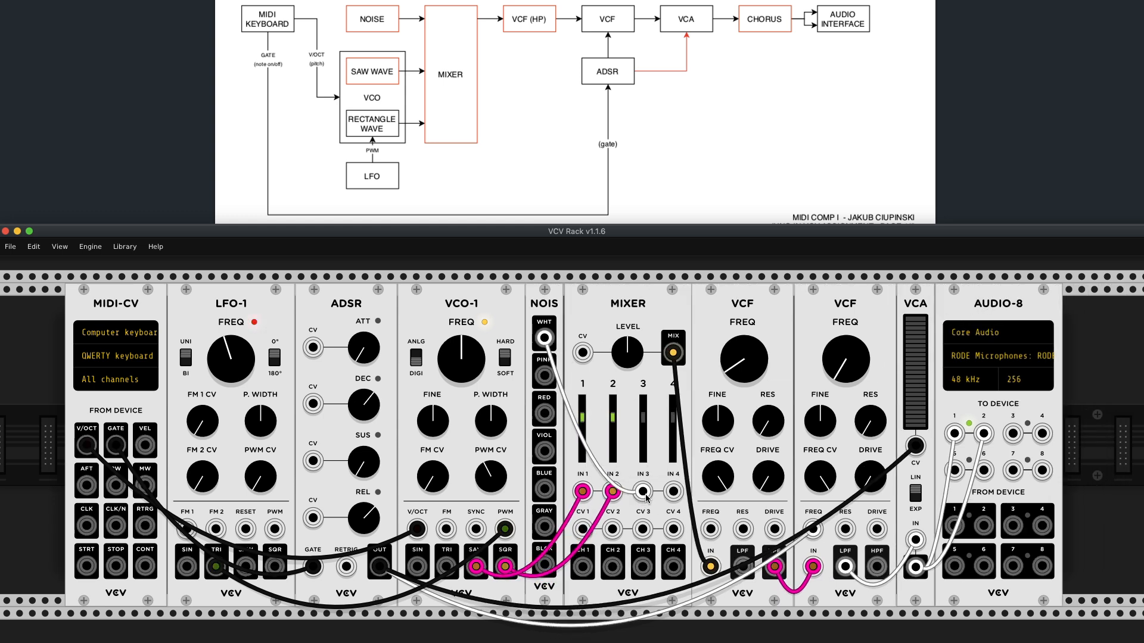
{"action": "key", "text": "z"}
{"action": "key", "text": "z"}
{"action": "key", "text": "z"}
{"action": "key", "text": "z"}
{"action": "key", "text": "z"}
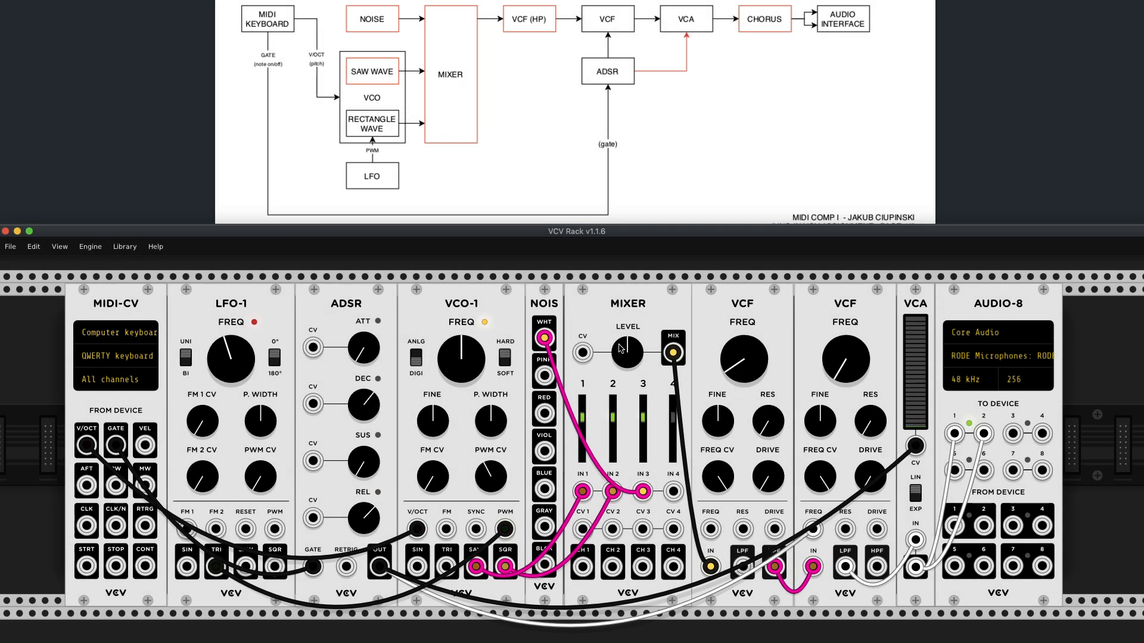
{"action": "left_click_drag", "start_coordinate": [642, 422], "coordinate": [640, 477]}
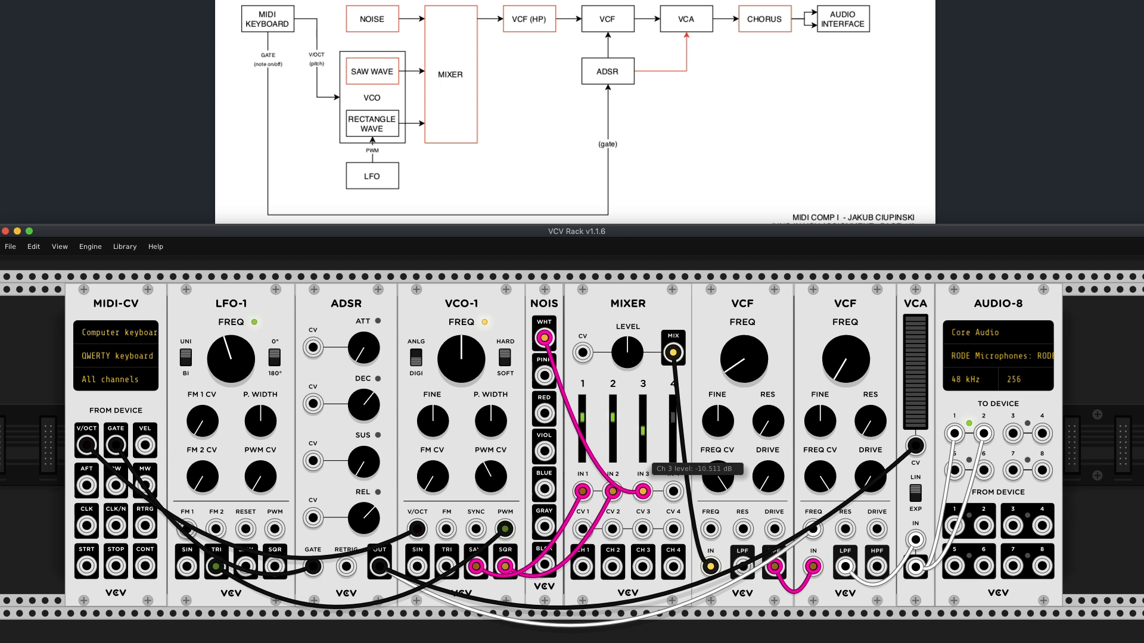
{"action": "left_click_drag", "start_coordinate": [642, 430], "coordinate": [644, 434]}
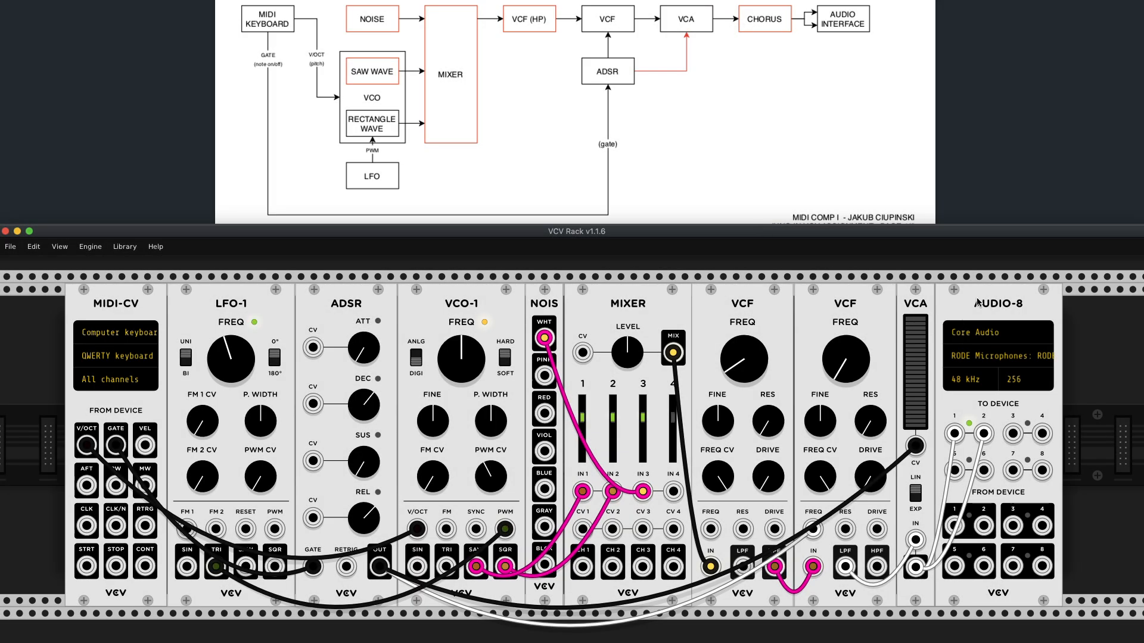
- Move AUDIO-8 away from the VCA and add the OmniMango July-60 chorus module between them
{"action": "left_click_drag", "start_coordinate": [977, 302], "coordinate": [1120, 310]}
{"action": "scroll", "coordinate": [1008, 325], "scroll_direction": "right", "scroll_amount": 2}
{"action": "right_click", "coordinate": [956, 341]}
{"action": "type", "text": "noi"}
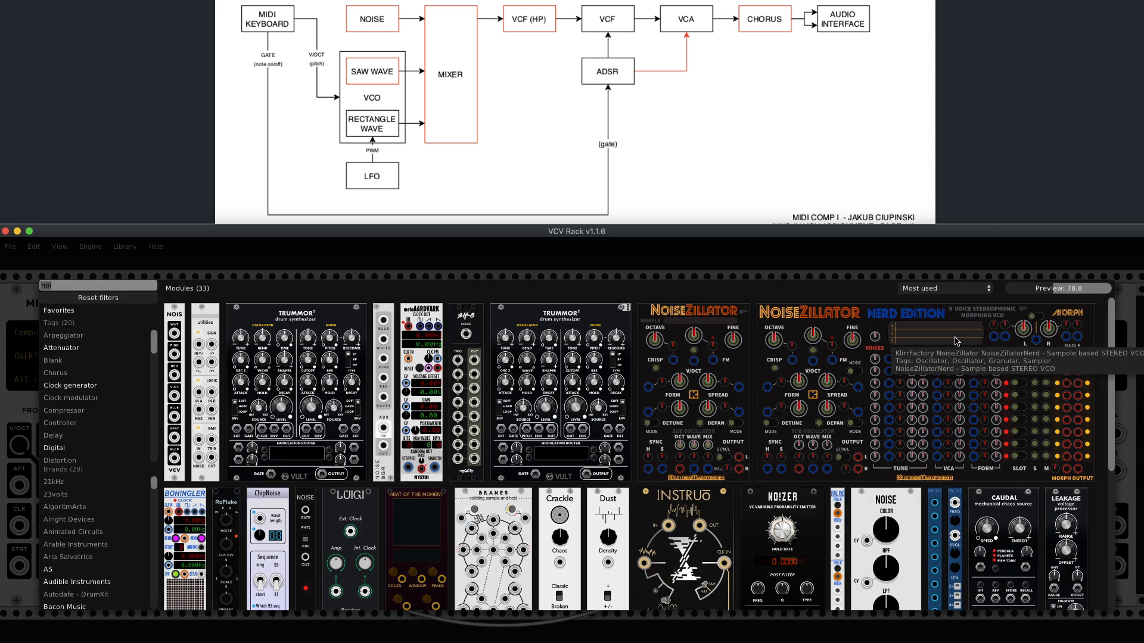
{"action": "key", "text": "BackSpace"}
{"action": "key", "text": "BackSpace"}
{"action": "key", "text": "BackSpace"}
{"action": "type", "text": "jun"}
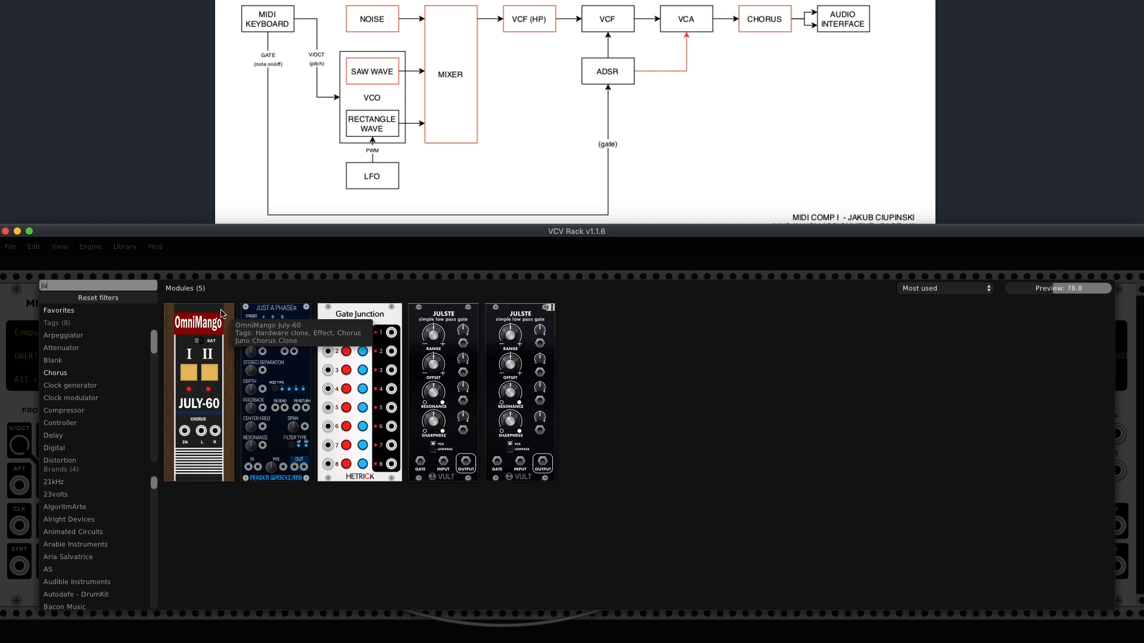
{"action": "left_click", "coordinate": [215, 339]}
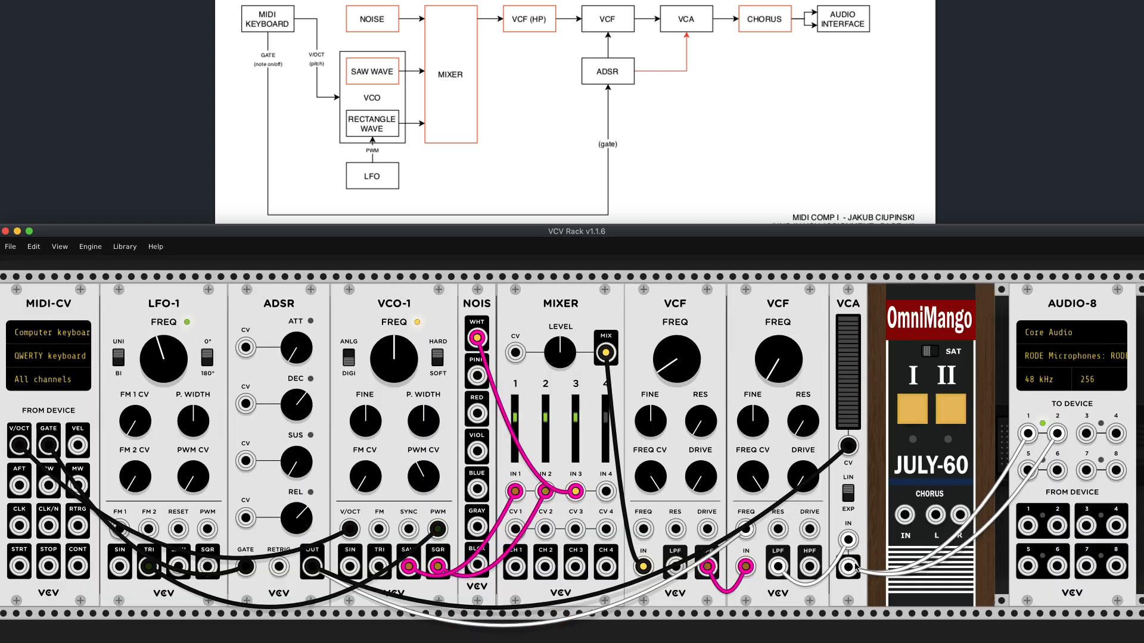
- Check Jun-6 V's chorus section and patch the VCA output through the July-60, sending its L and R outputs to AUDIO-8
{"action": "key", "text": "super+Tab"}
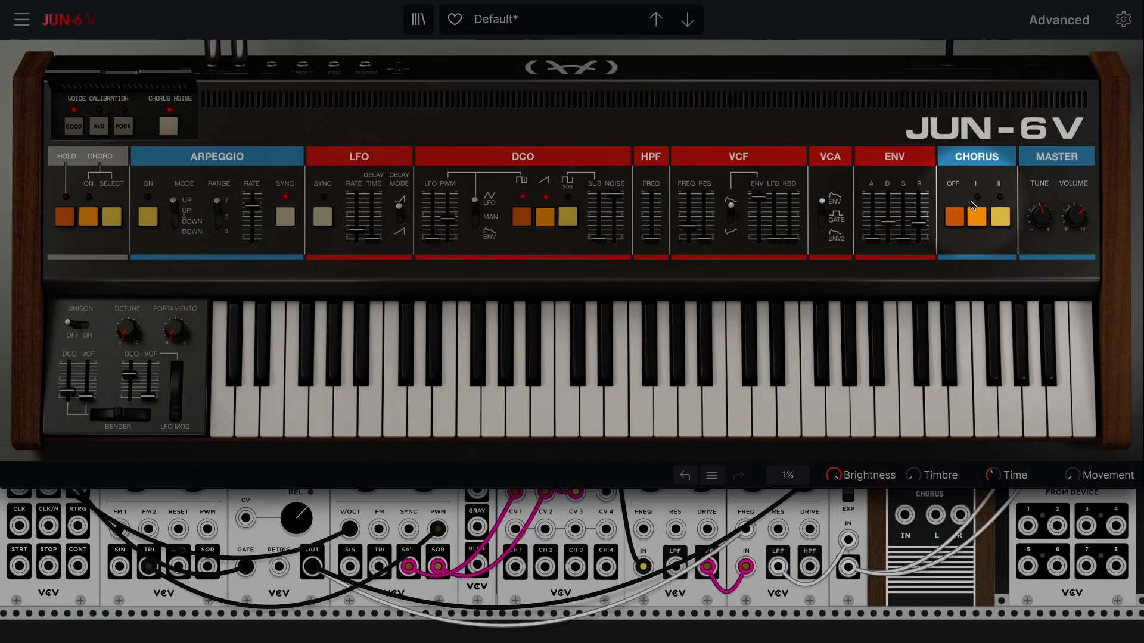
{"action": "left_click", "coordinate": [964, 501]}
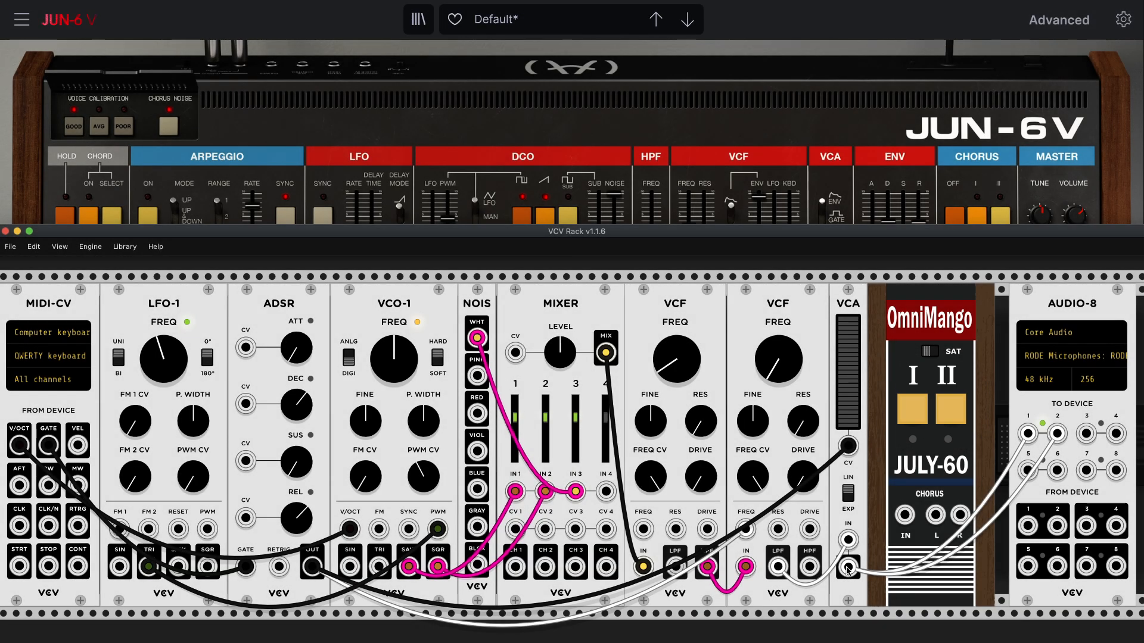
{"action": "left_click_drag", "start_coordinate": [847, 567], "coordinate": [936, 516]}
{"action": "left_click_drag", "start_coordinate": [905, 514], "coordinate": [848, 567]}
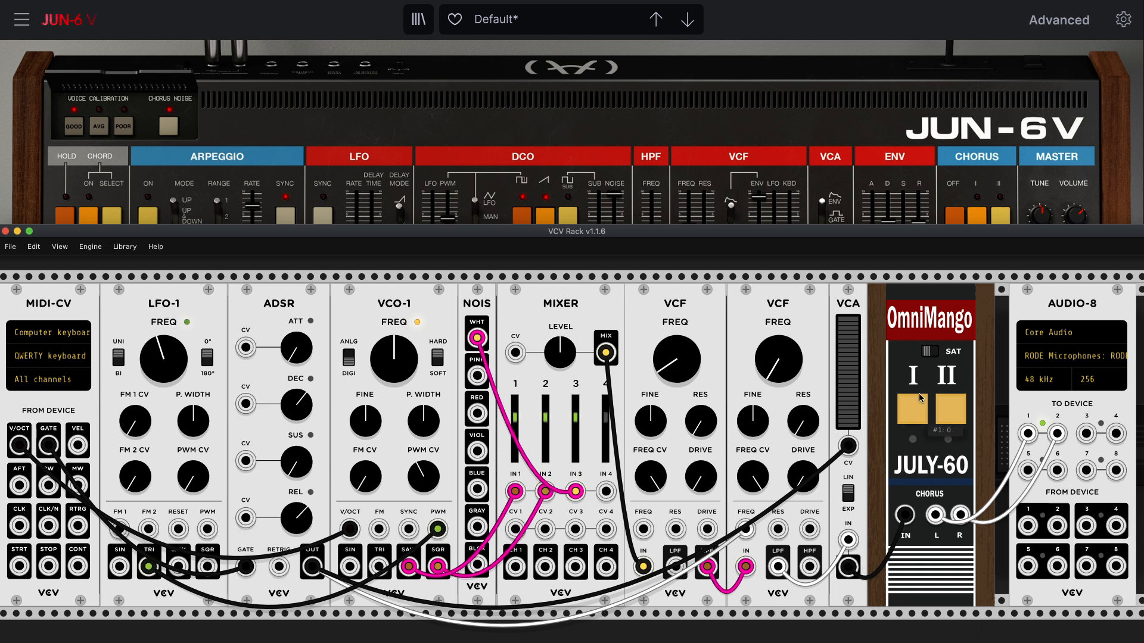
- Audition the July-60 with chorus I and II combined, leaving only chorus I on
{"action": "left_click", "coordinate": [917, 398]}
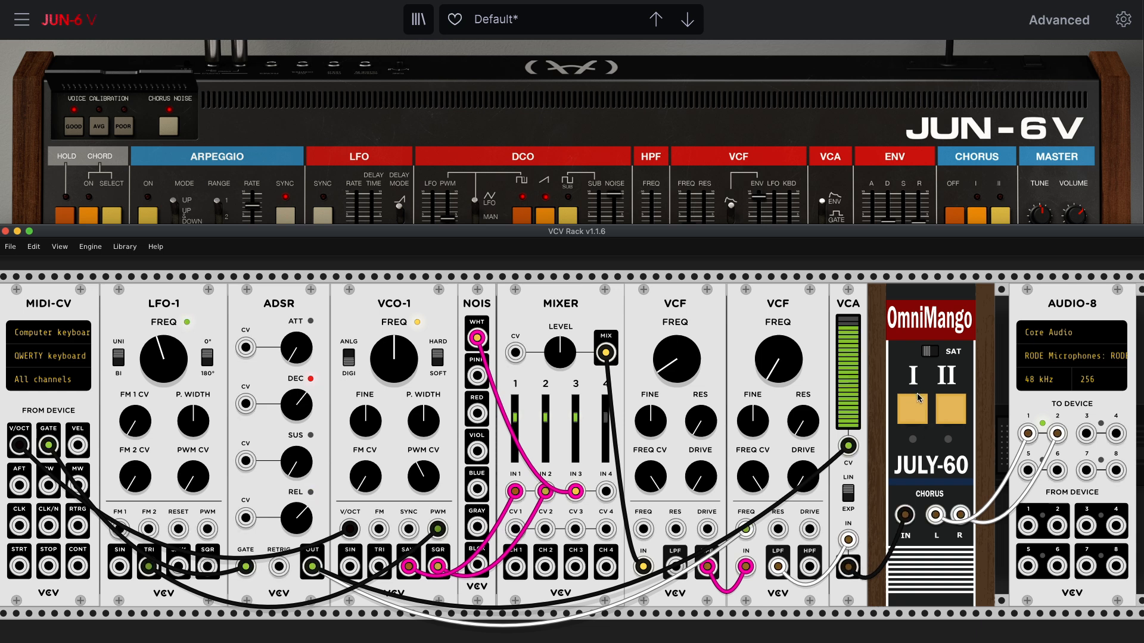
{"action": "left_click", "coordinate": [944, 415]}
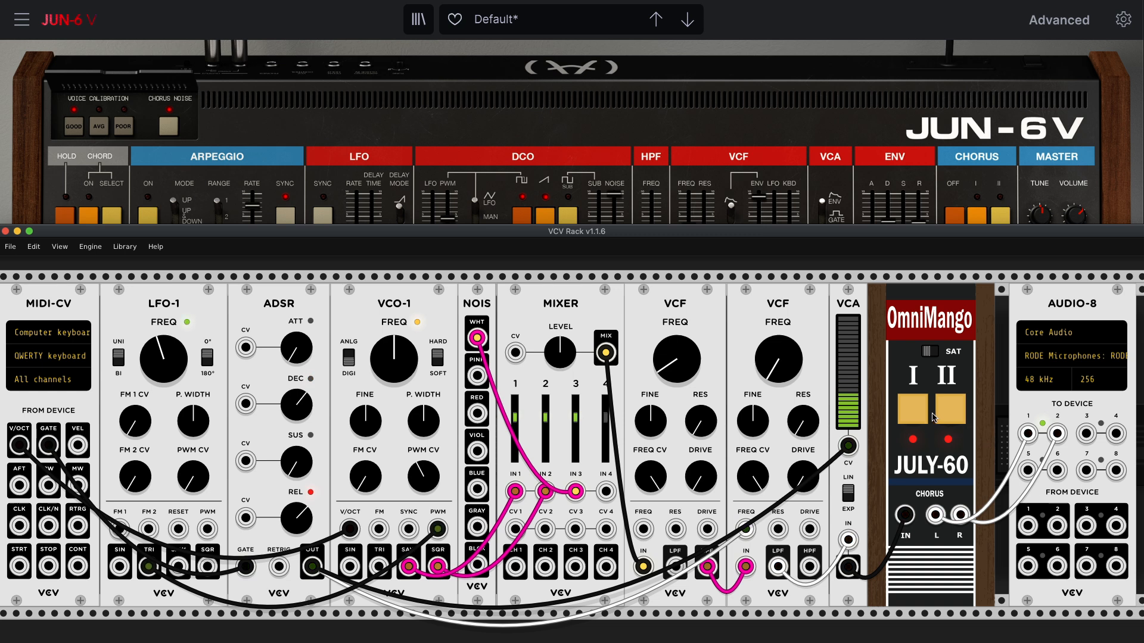
{"action": "left_click", "coordinate": [950, 419]}
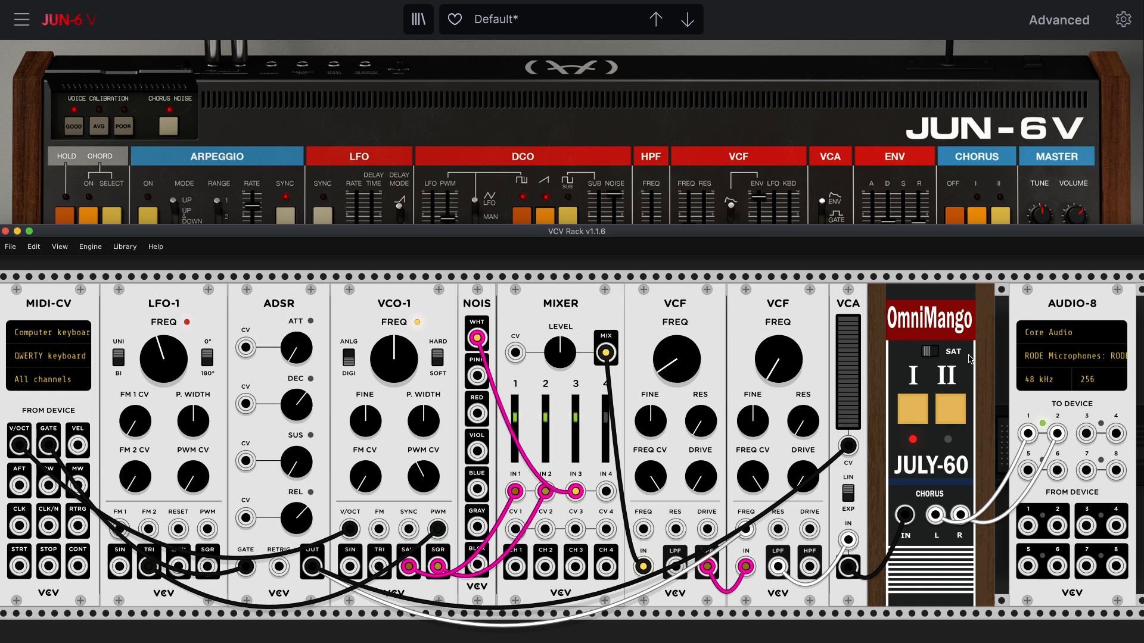
- Review the Normal Difficulty block diagram against the finished patch, from the MIDI keyboard through to the audio interface
{"action": "left_click", "coordinate": [729, 4]}
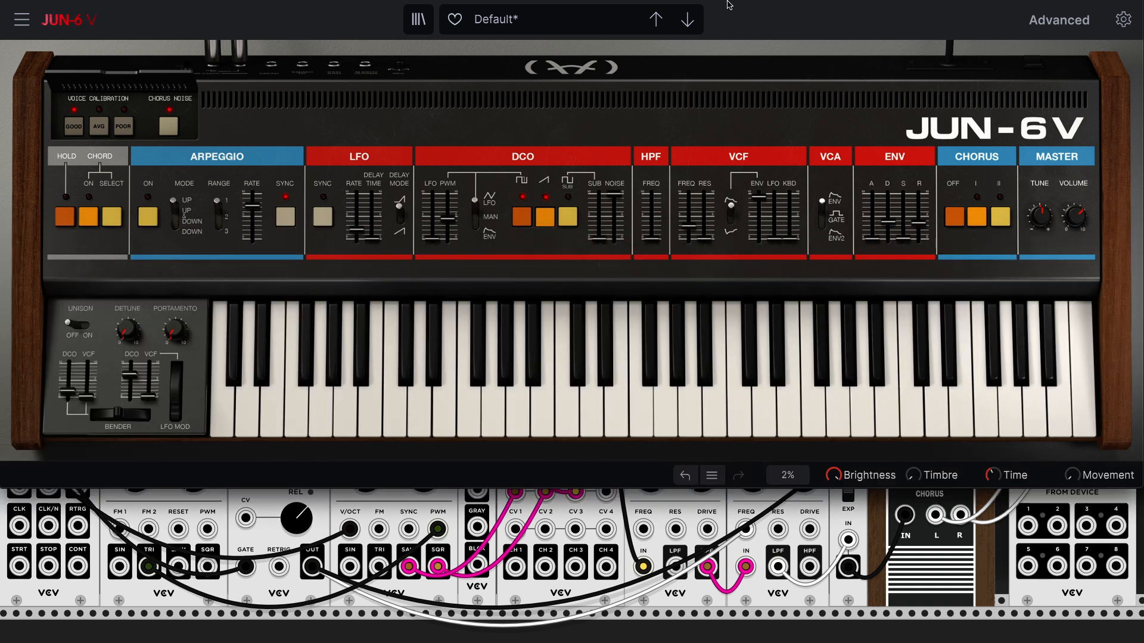
{"action": "key", "text": "super+h"}
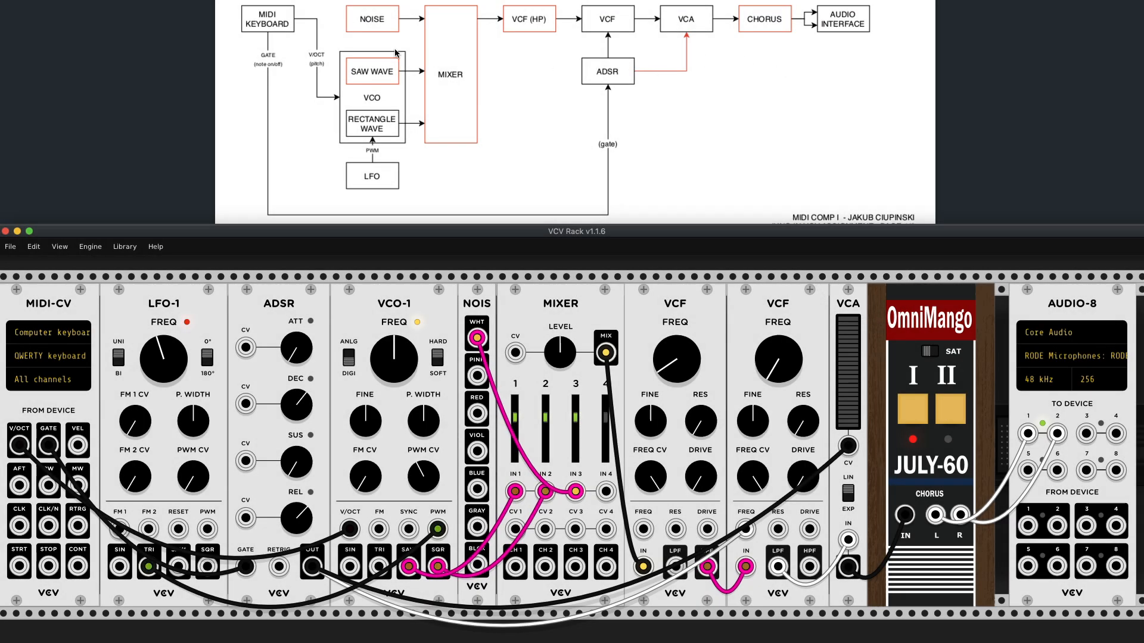
{"action": "scroll", "coordinate": [816, 131], "scroll_direction": "up", "scroll_amount": 1}
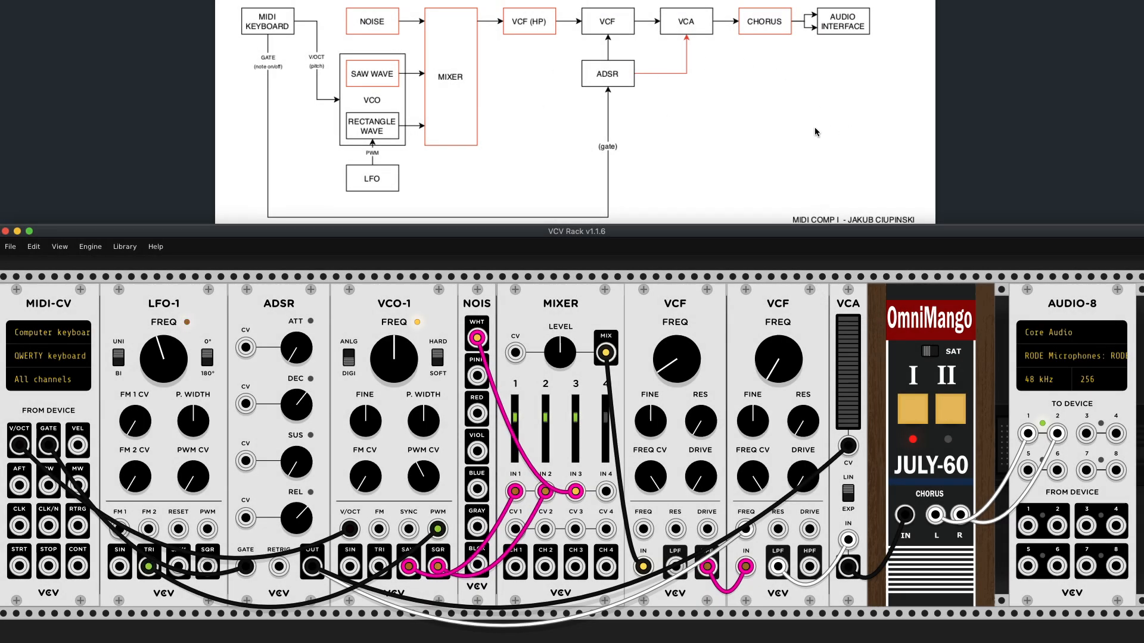
{"action": "scroll", "coordinate": [370, 71], "scroll_direction": "up", "scroll_amount": 3}
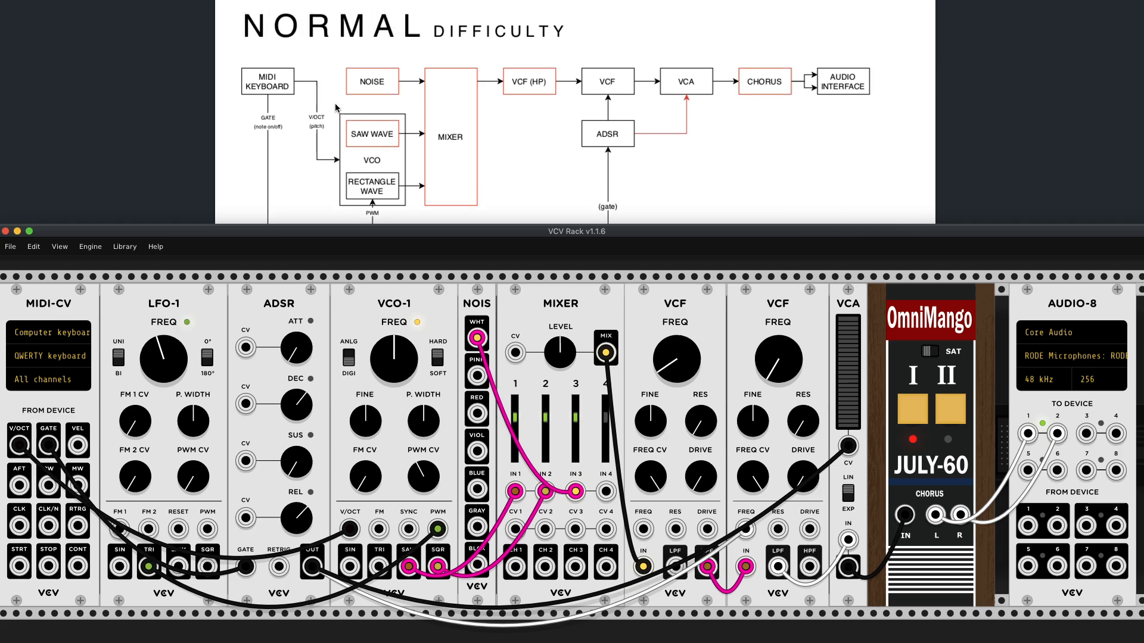
{"action": "scroll", "coordinate": [537, 113], "scroll_direction": "down", "scroll_amount": 3}
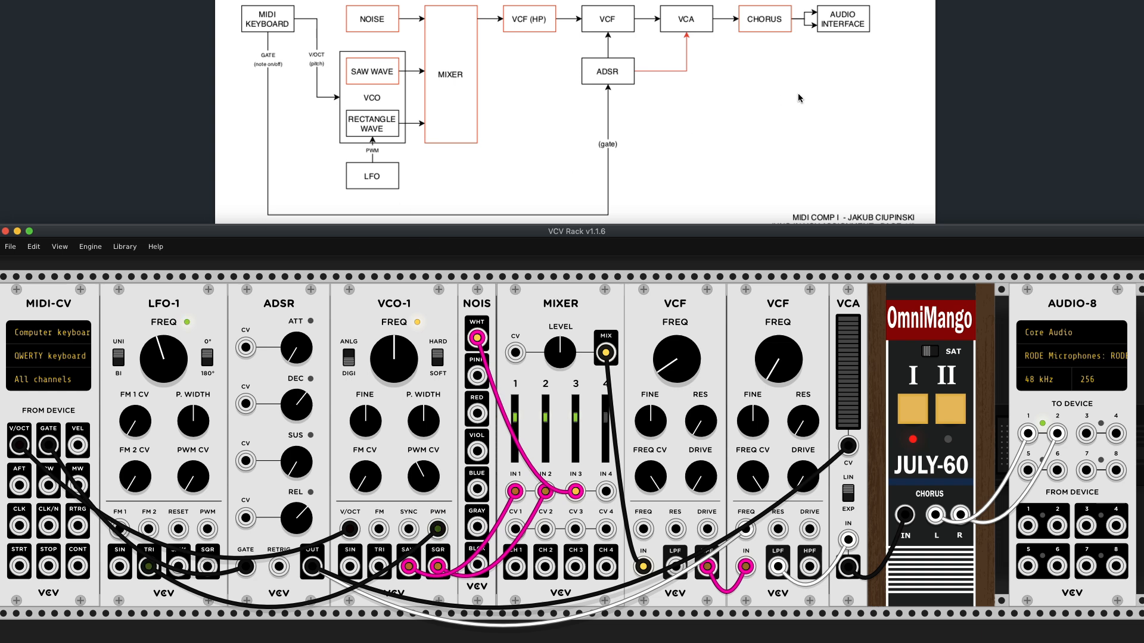
{"action": "scroll", "coordinate": [798, 97], "scroll_direction": "down", "scroll_amount": 1}
{"action": "scroll", "coordinate": [750, 152], "scroll_direction": "up", "scroll_amount": 2}
{"action": "scroll", "coordinate": [748, 152], "scroll_direction": "down", "scroll_amount": 1}
{"action": "scroll", "coordinate": [748, 154], "scroll_direction": "down", "scroll_amount": 1}
{"action": "scroll", "coordinate": [748, 153], "scroll_direction": "up", "scroll_amount": 1}
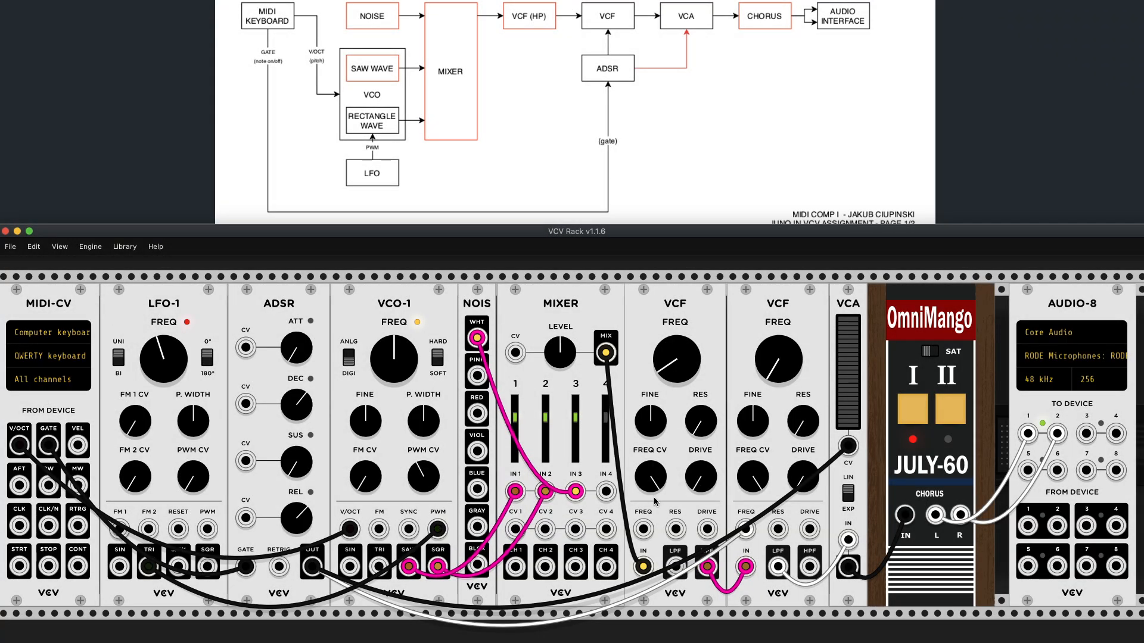
{"action": "scroll", "coordinate": [654, 500], "scroll_direction": "left", "scroll_amount": 1}
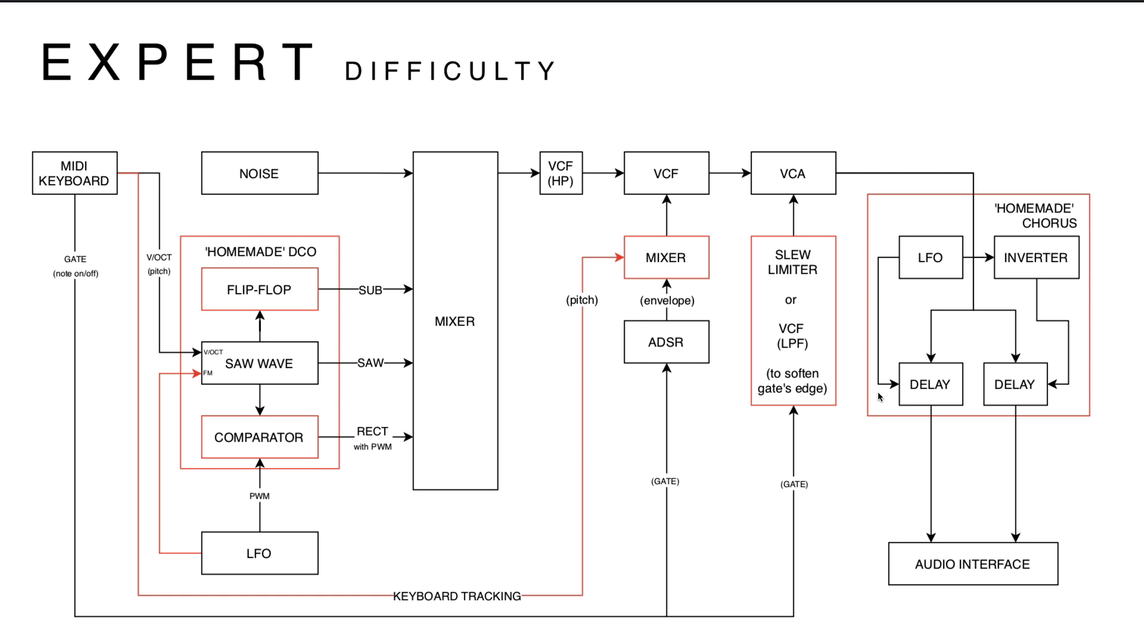
- Consult the Expert Difficulty diagram, enable the square, saw and sub waves in Jun-6 V's DCO, and raise the sub and noise volumes
{"action": "key", "text": "super+Tab"}
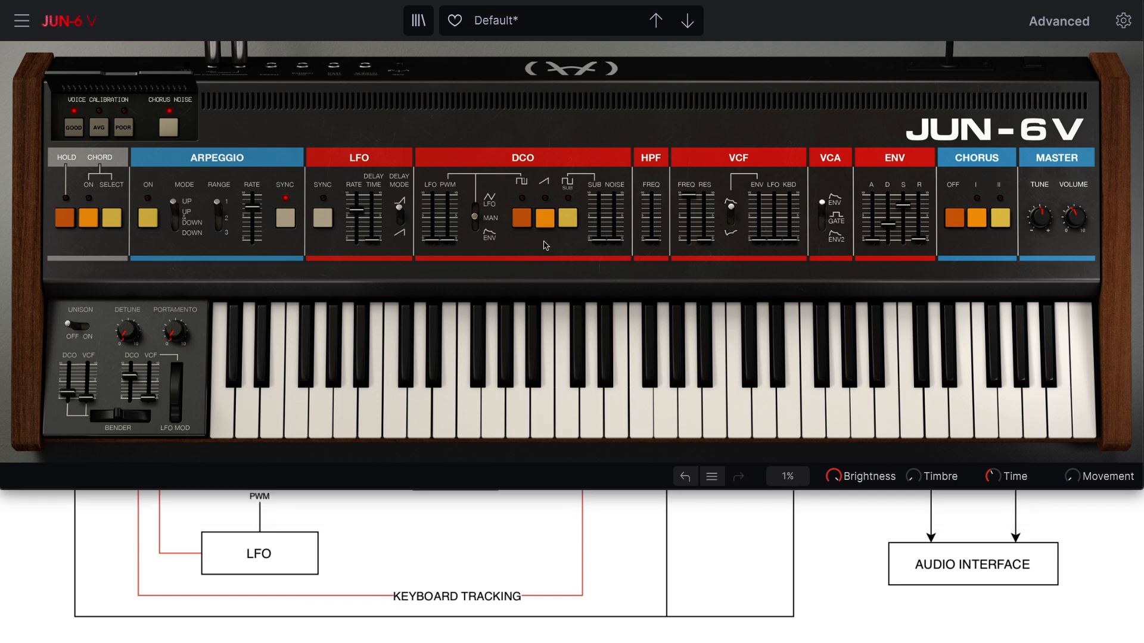
{"action": "left_click", "coordinate": [437, 566]}
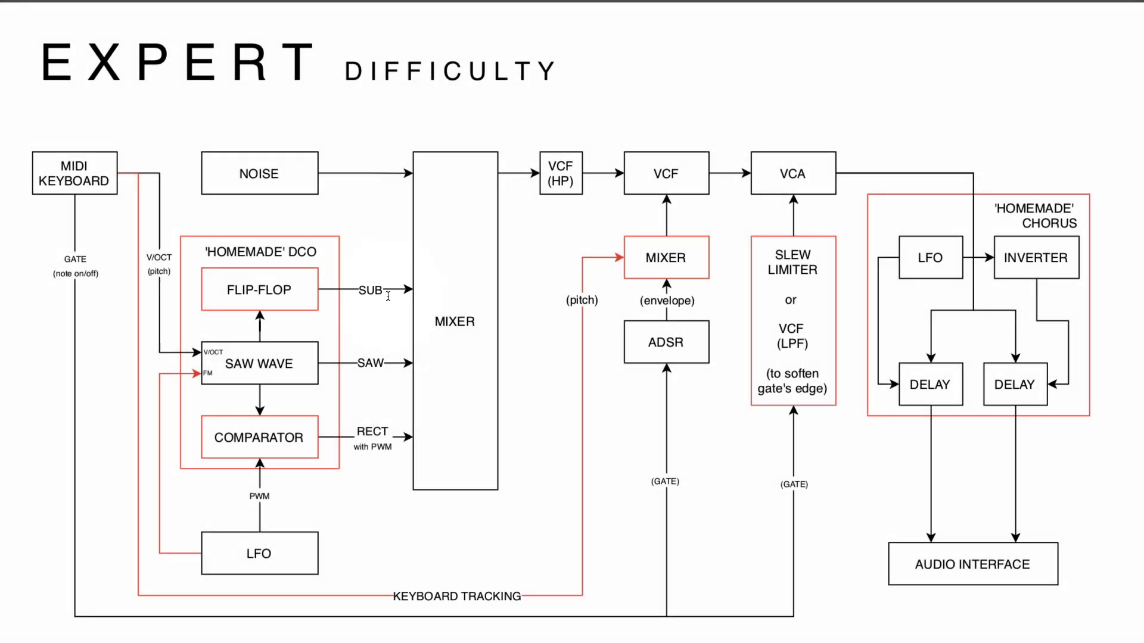
{"action": "key", "text": "super+Tab"}
{"action": "left_click", "coordinate": [538, 221]}
{"action": "left_click", "coordinate": [524, 221]}
{"action": "left_click", "coordinate": [567, 219]}
{"action": "left_click", "coordinate": [546, 222]}
{"action": "left_click", "coordinate": [522, 220]}
{"action": "left_click", "coordinate": [545, 219]}
{"action": "left_click_drag", "start_coordinate": [598, 240], "coordinate": [598, 196]}
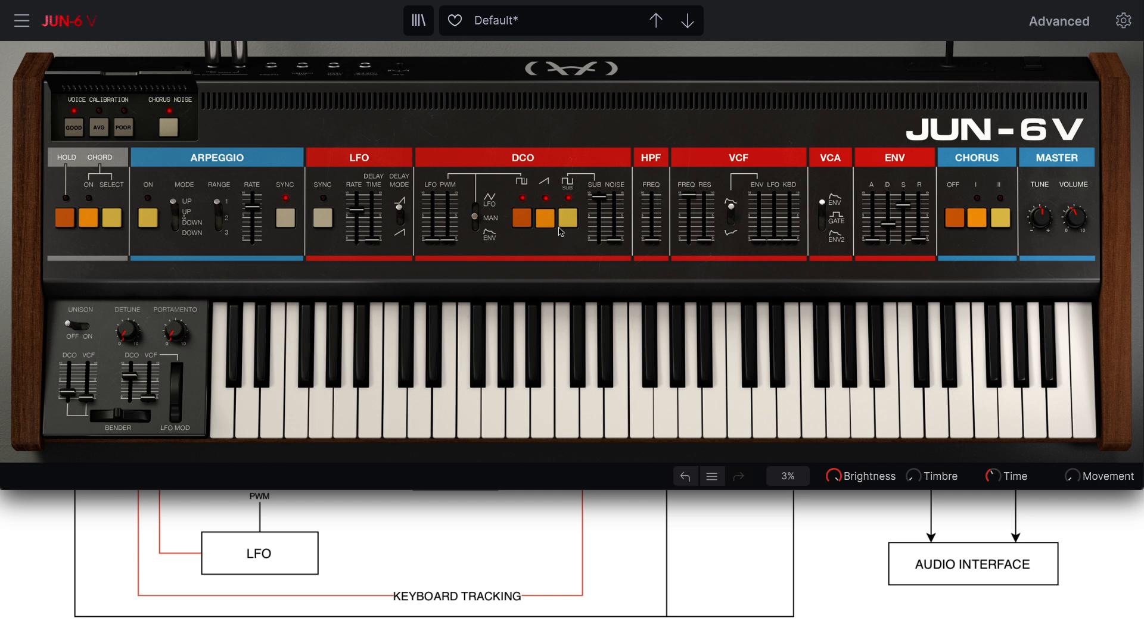
{"action": "mouse_move", "coordinate": [614, 241]}
{"action": "left_mouse_down"}
{"action": "mouse_move", "coordinate": [614, 211]}
{"action": "mouse_move", "coordinate": [618, 222]}
{"action": "left_mouse_up"}
- Set Jun-6 V's pulse-width modulation source to LFO, raise the PWM and DCO LFO amounts, and slow the LFO rate
{"action": "left_click", "coordinate": [474, 205]}
{"action": "left_click_drag", "start_coordinate": [449, 239], "coordinate": [447, 232]}
{"action": "left_click_drag", "start_coordinate": [356, 208], "coordinate": [356, 220]}
{"action": "left_click_drag", "start_coordinate": [431, 241], "coordinate": [431, 227]}
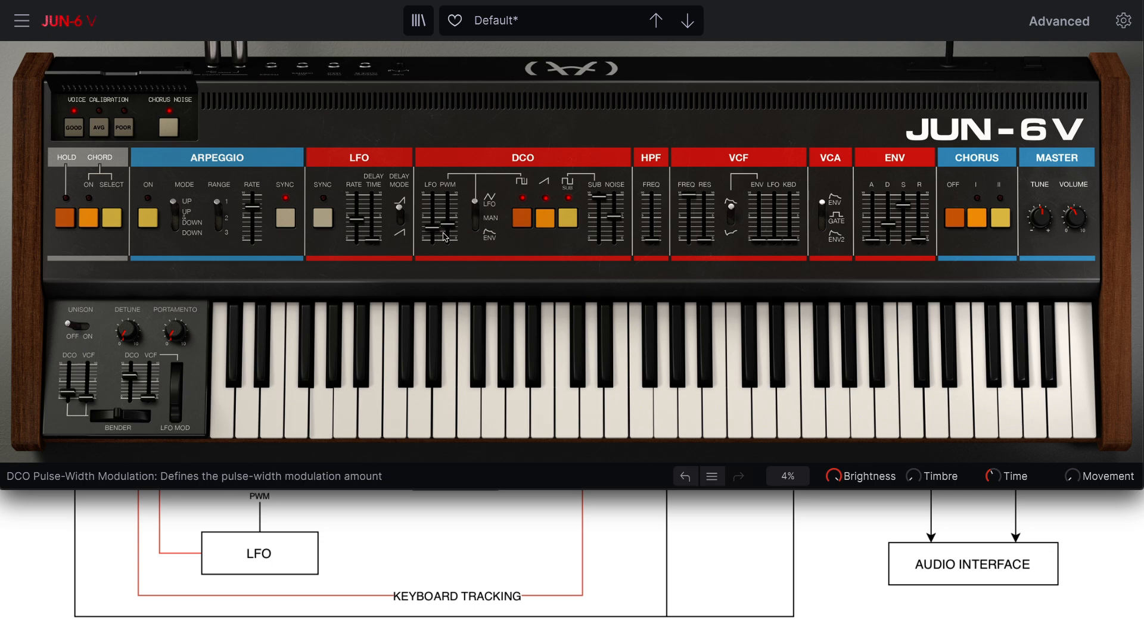
- Lower Jun-6 V's VCF cutoff and compare minimum and full VCF keyboard modulation, leaving the keyboard amount near maximum
{"action": "left_click", "coordinate": [499, 490]}
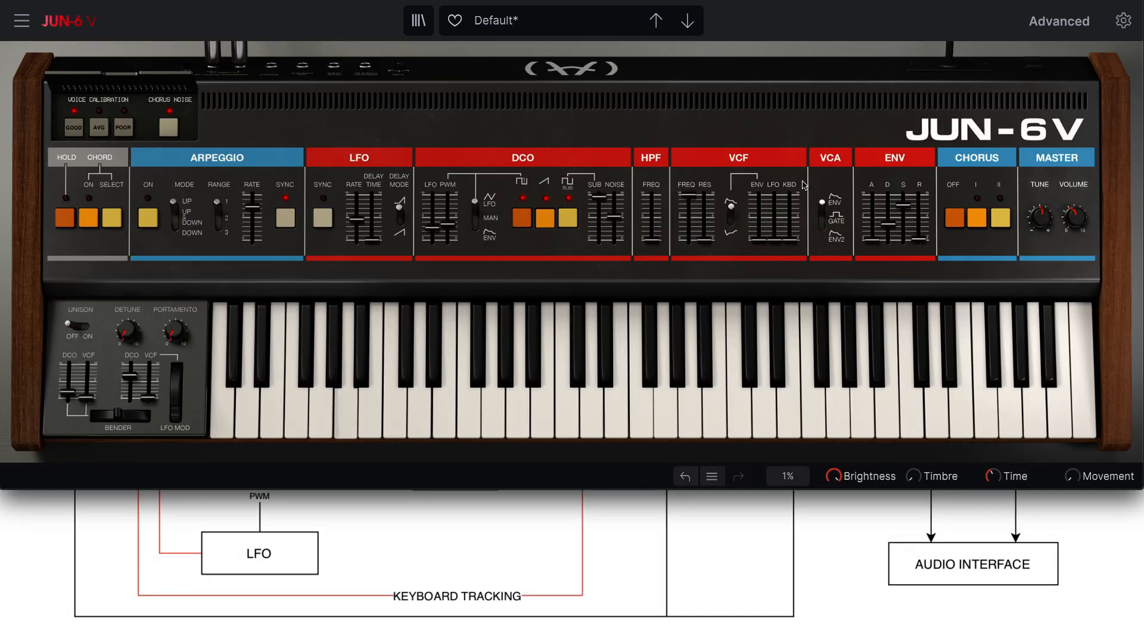
{"action": "left_click_drag", "start_coordinate": [691, 194], "coordinate": [691, 214]}
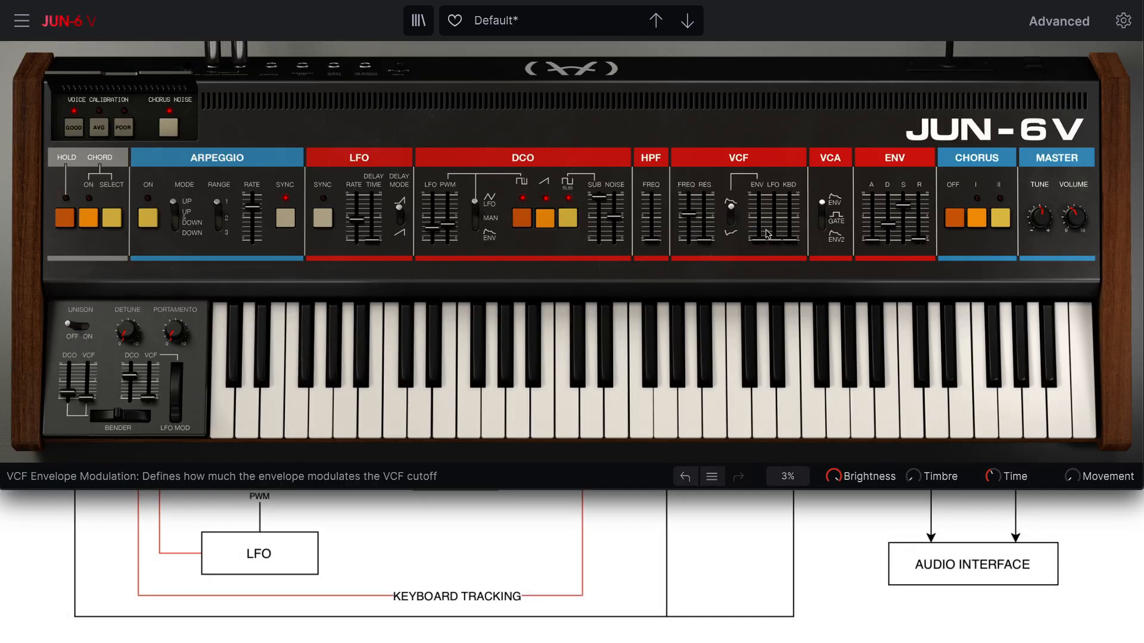
{"action": "left_click_drag", "start_coordinate": [790, 241], "coordinate": [790, 193]}
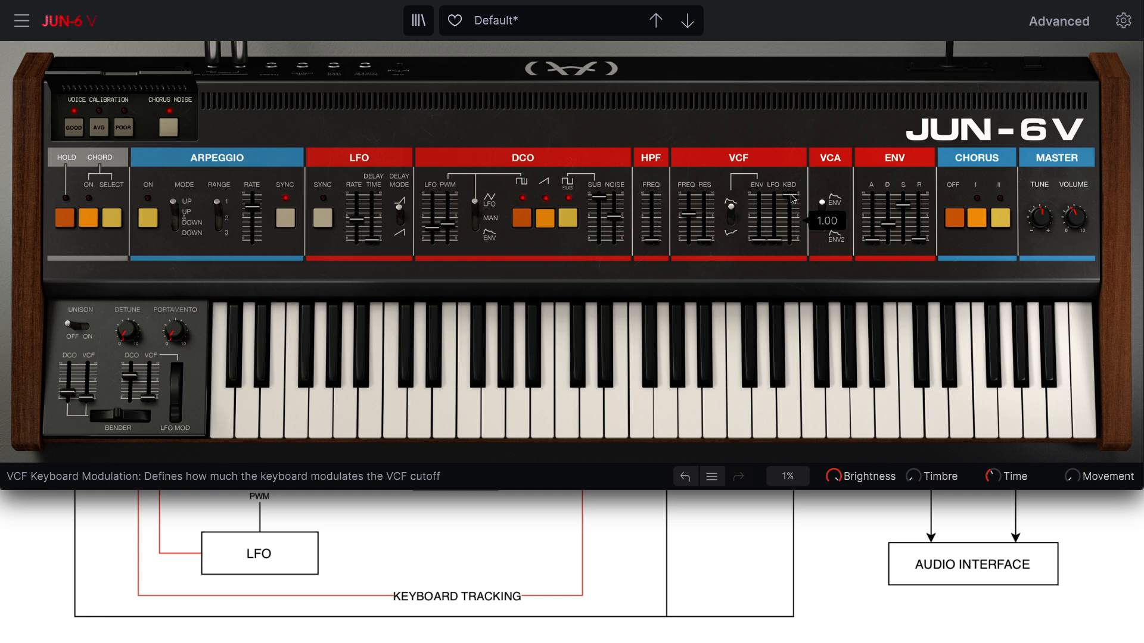
{"action": "left_click_drag", "start_coordinate": [795, 198], "coordinate": [789, 249]}
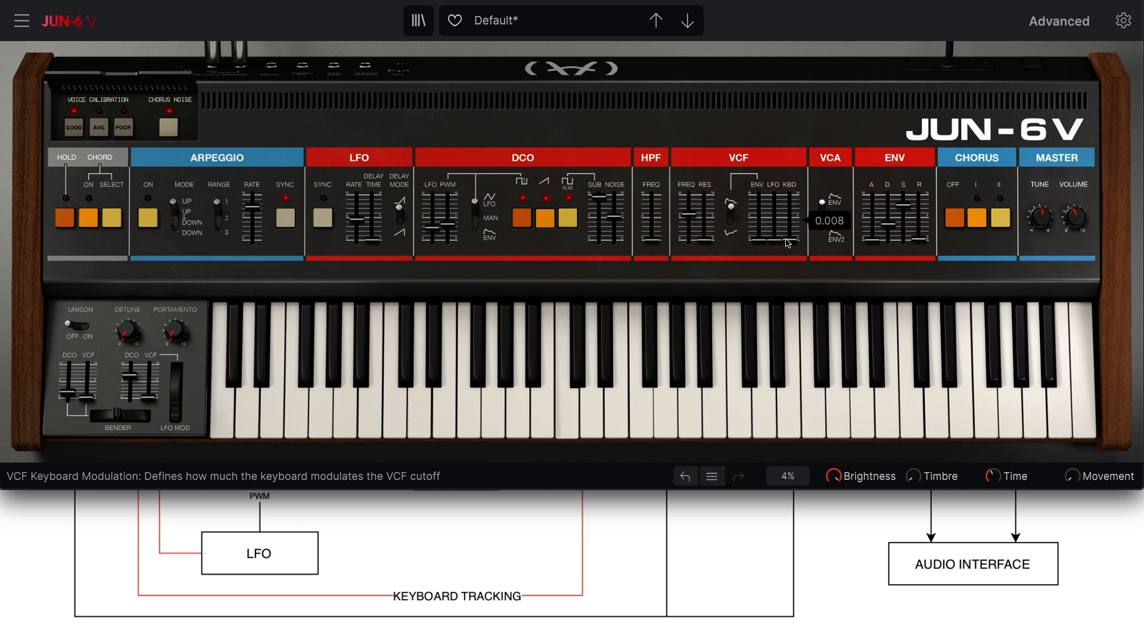
{"action": "left_click_drag", "start_coordinate": [689, 213], "coordinate": [689, 207]}
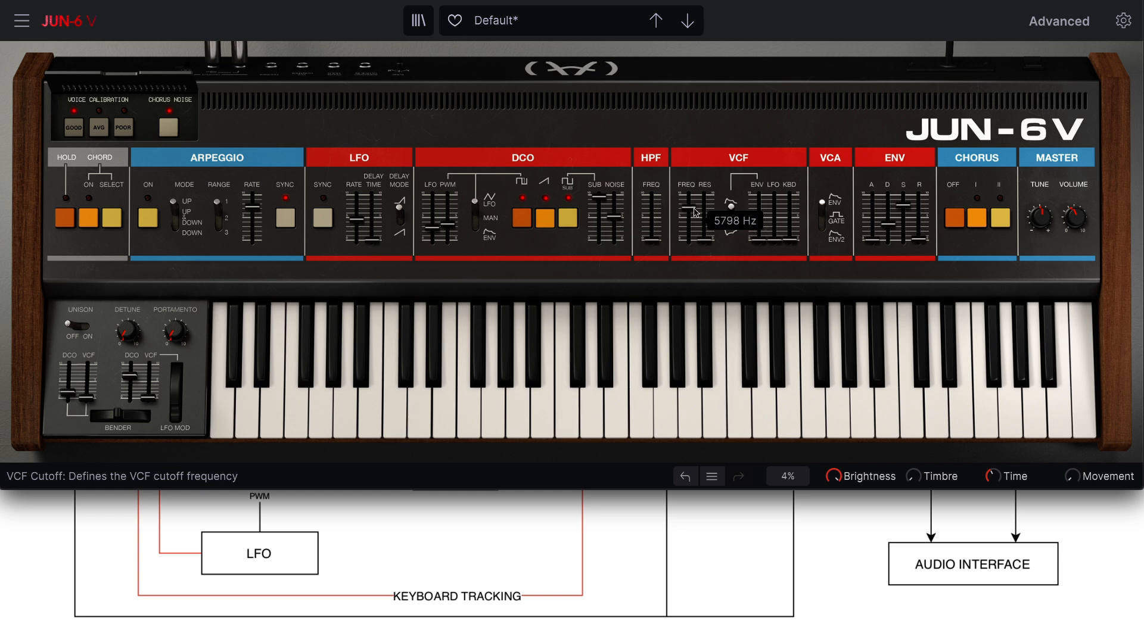
{"action": "left_click_drag", "start_coordinate": [695, 212], "coordinate": [695, 214]}
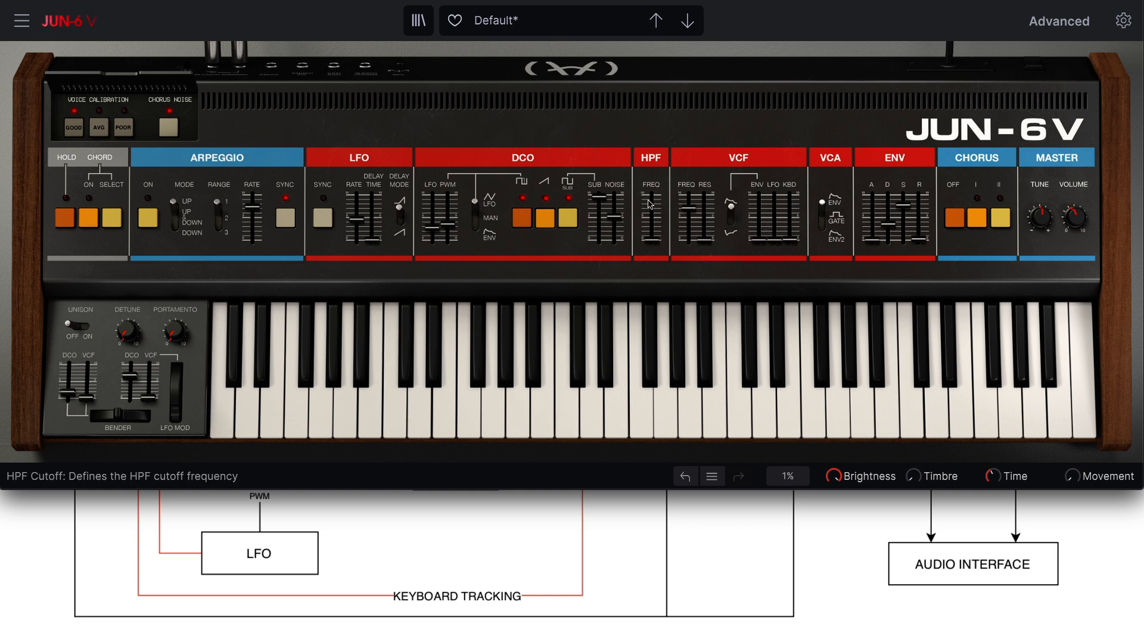
{"action": "left_click_drag", "start_coordinate": [691, 214], "coordinate": [690, 206]}
{"action": "left_click_drag", "start_coordinate": [790, 240], "coordinate": [790, 203]}
{"action": "left_click_drag", "start_coordinate": [688, 206], "coordinate": [688, 211]}
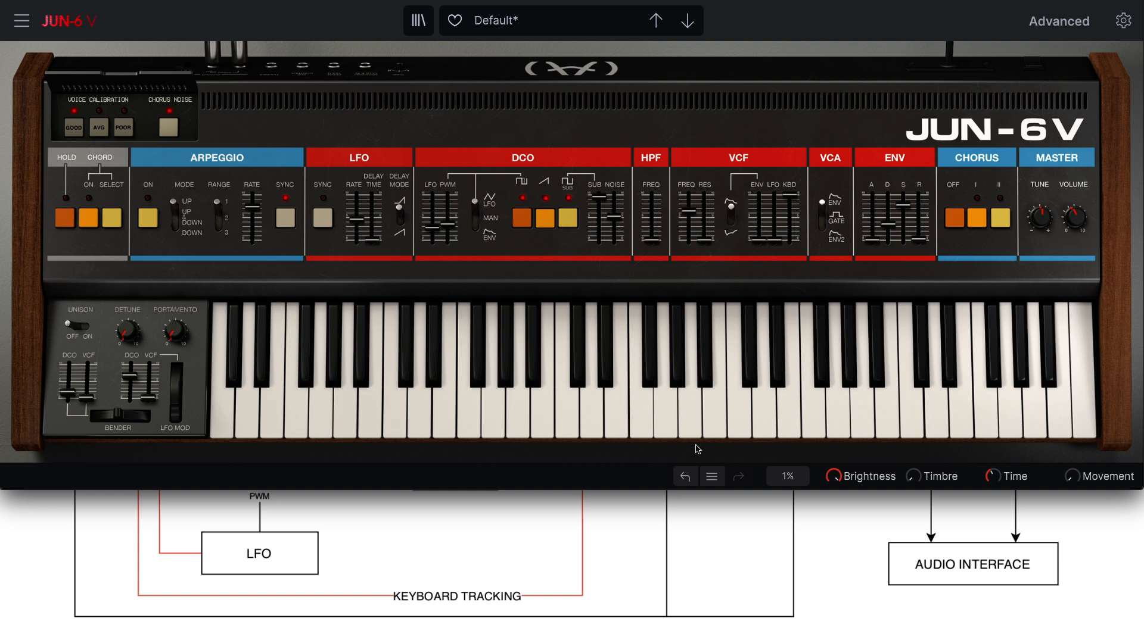
- Consult the Expert Difficulty diagram's keyboard tracking and slew limiter sections, and set Jun-6 V's VCA to gate mode
{"action": "key", "text": "super+Tab"}
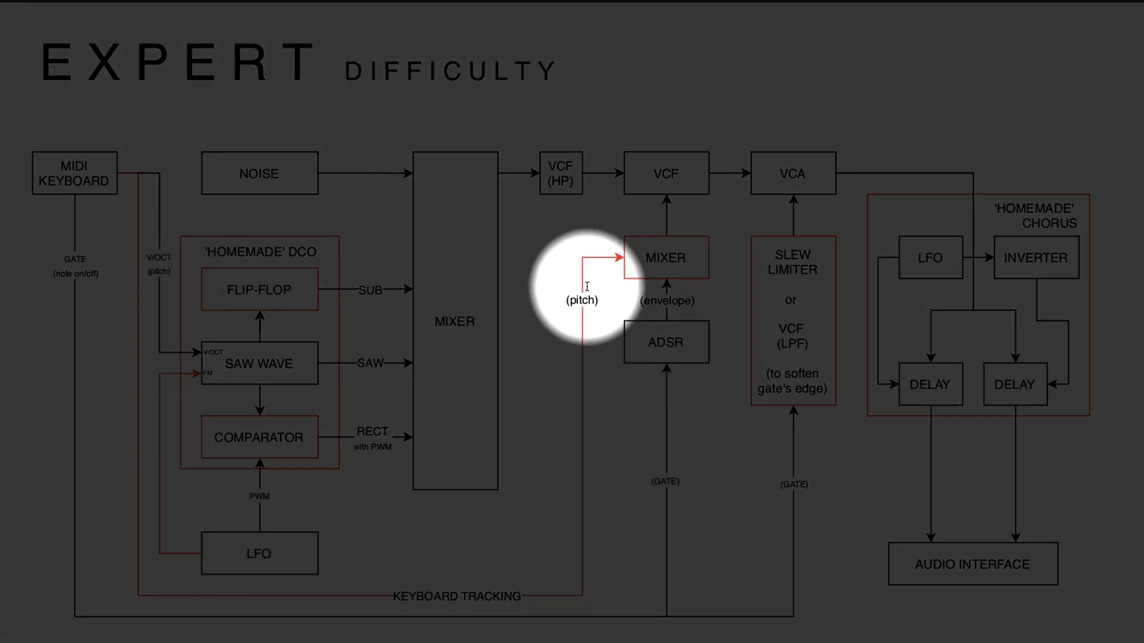
{"action": "key", "text": "super+Tab"}
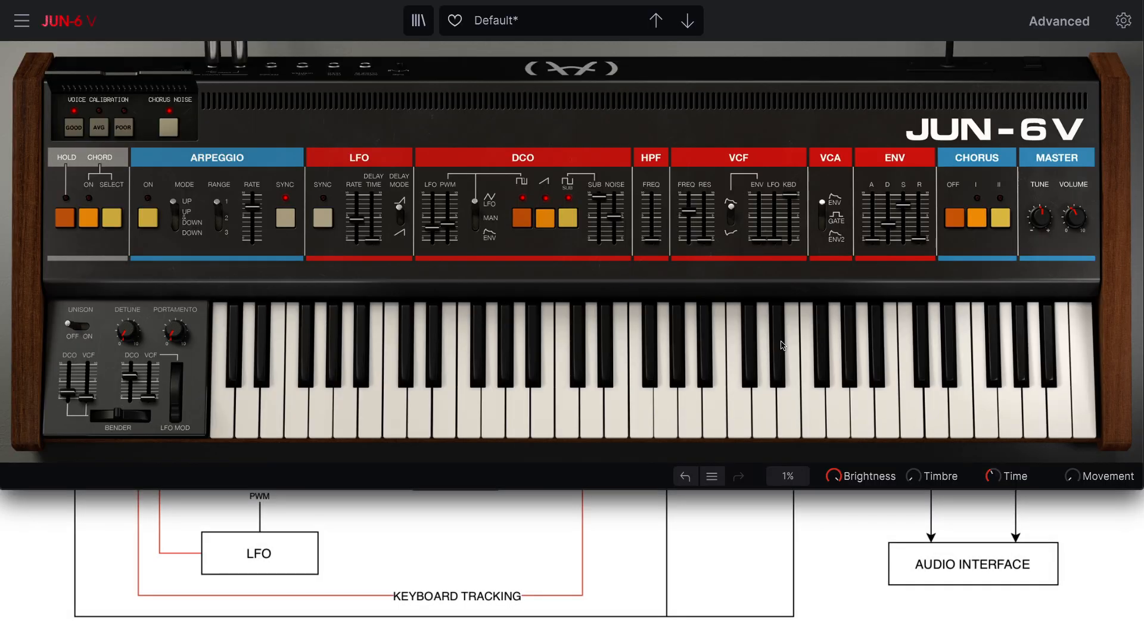
{"action": "left_click", "coordinate": [833, 220]}
{"action": "key", "text": "super+Tab"}
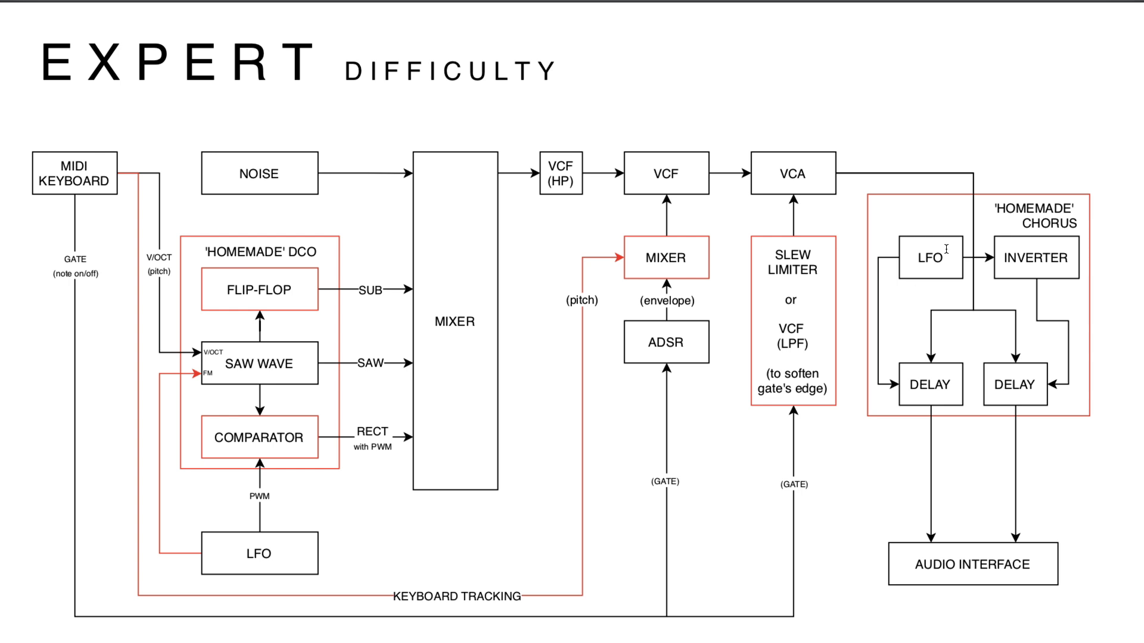
- Compare the Expert diagram's homemade chorus with Jun-6 V's chorus section and turn on chorus I
{"action": "key", "text": "super+Tab"}
{"action": "key", "text": "F1"}
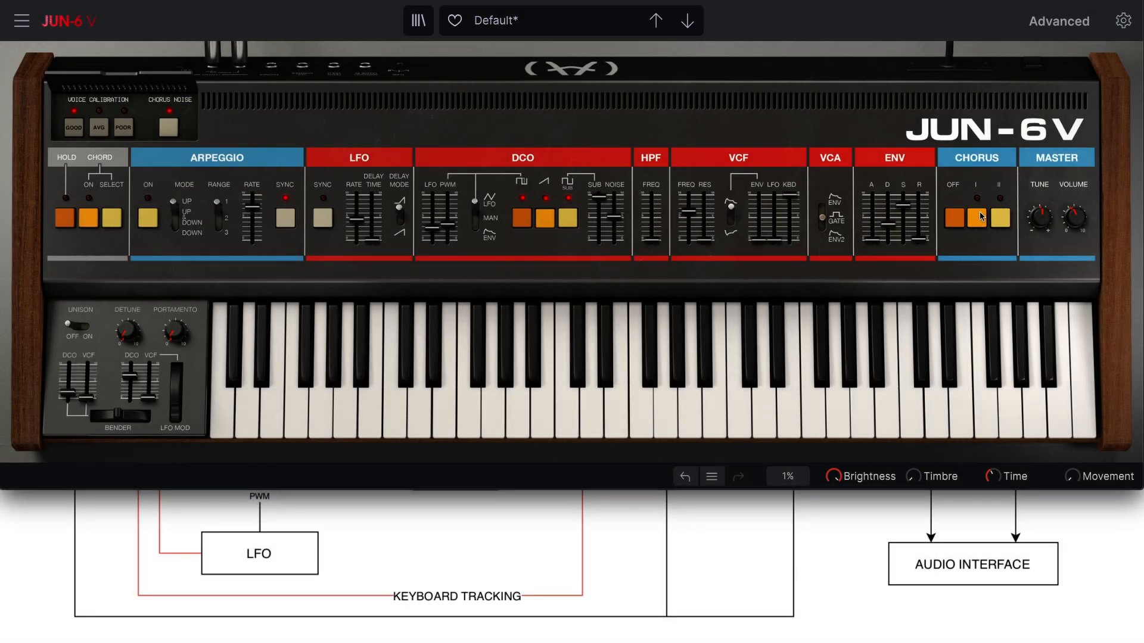
{"action": "key", "text": "super+Tab"}
{"action": "key", "text": "F1"}
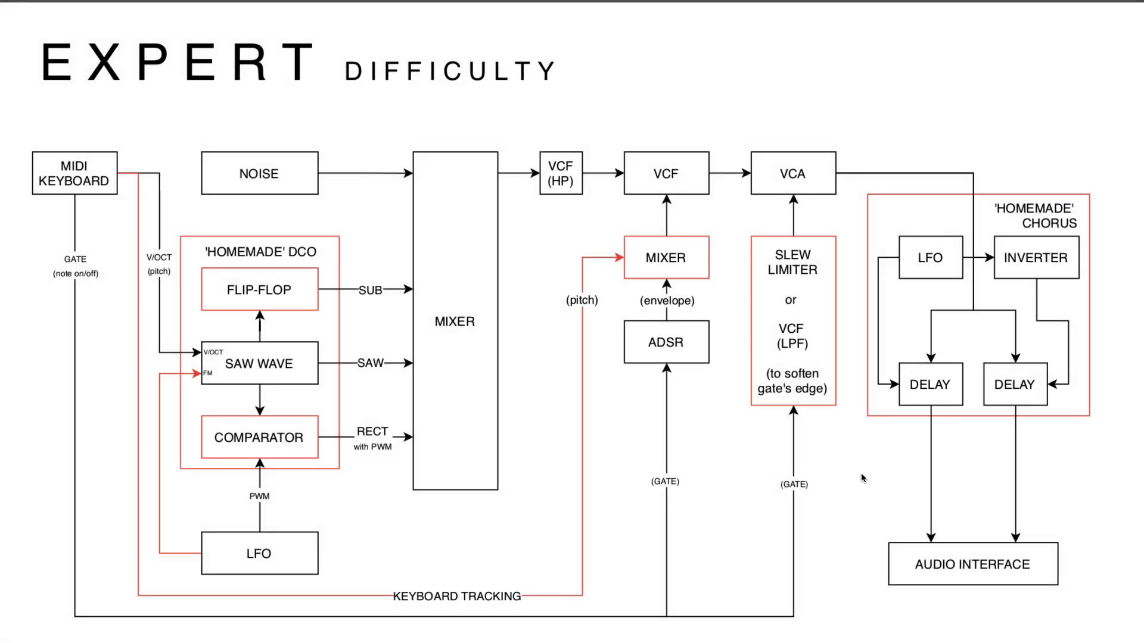
{"action": "key", "text": "super+Tab"}
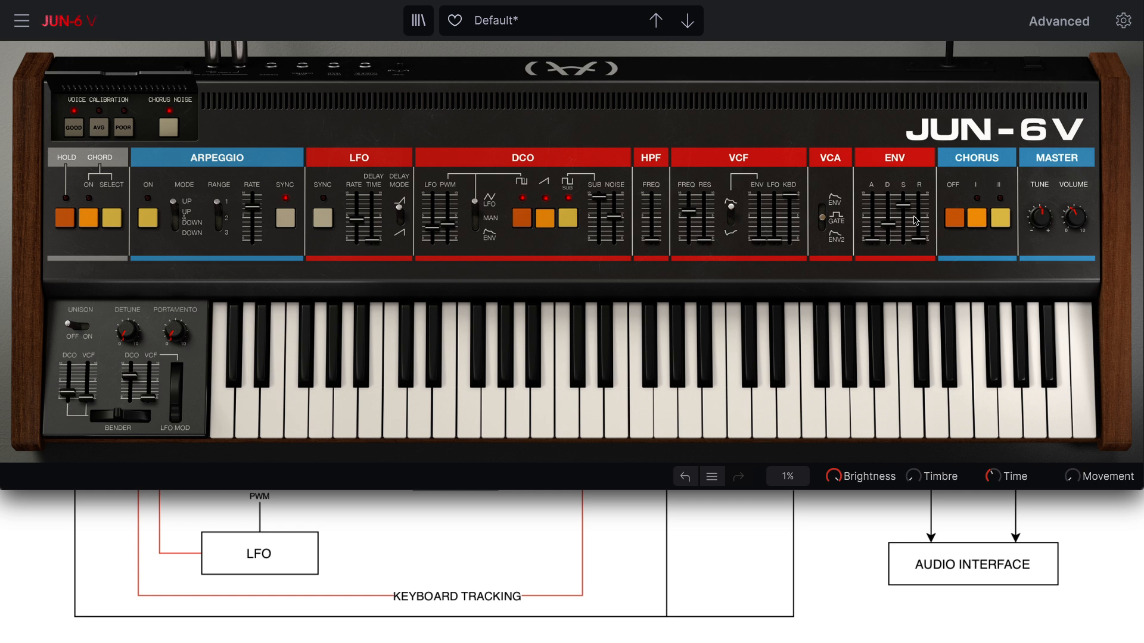
{"action": "left_click", "coordinate": [977, 218]}
- Adjust Jun-6 V's envelope sliders, raise the VCF envelope modulation, and lower the VCF cutoff
{"action": "mouse_move", "coordinate": [903, 205]}
{"action": "left_mouse_down"}
{"action": "mouse_move", "coordinate": [888, 216]}
{"action": "mouse_move", "coordinate": [903, 240]}
{"action": "mouse_move", "coordinate": [918, 229]}
{"action": "mouse_move", "coordinate": [888, 221]}
{"action": "left_mouse_up"}
{"action": "left_click_drag", "start_coordinate": [758, 241], "coordinate": [759, 209]}
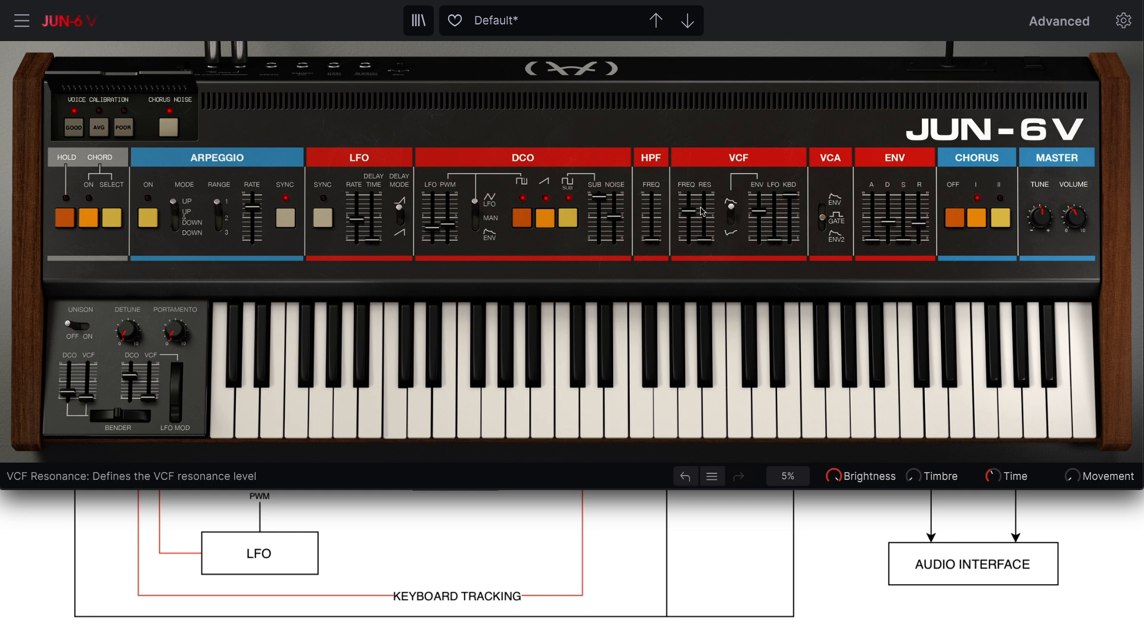
{"action": "left_click_drag", "start_coordinate": [688, 211], "coordinate": [651, 237]}
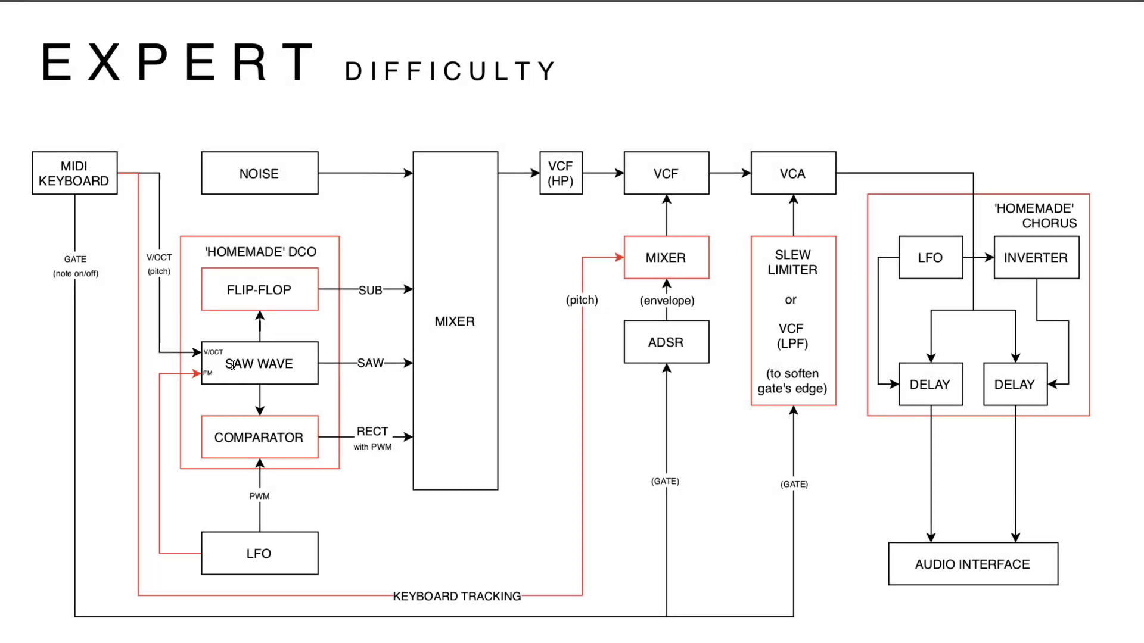
- Switch from the Expert Difficulty diagram to an empty VCV Rack patch and place a VCO-1 module in it
{"action": "key", "text": "super+Tab"}
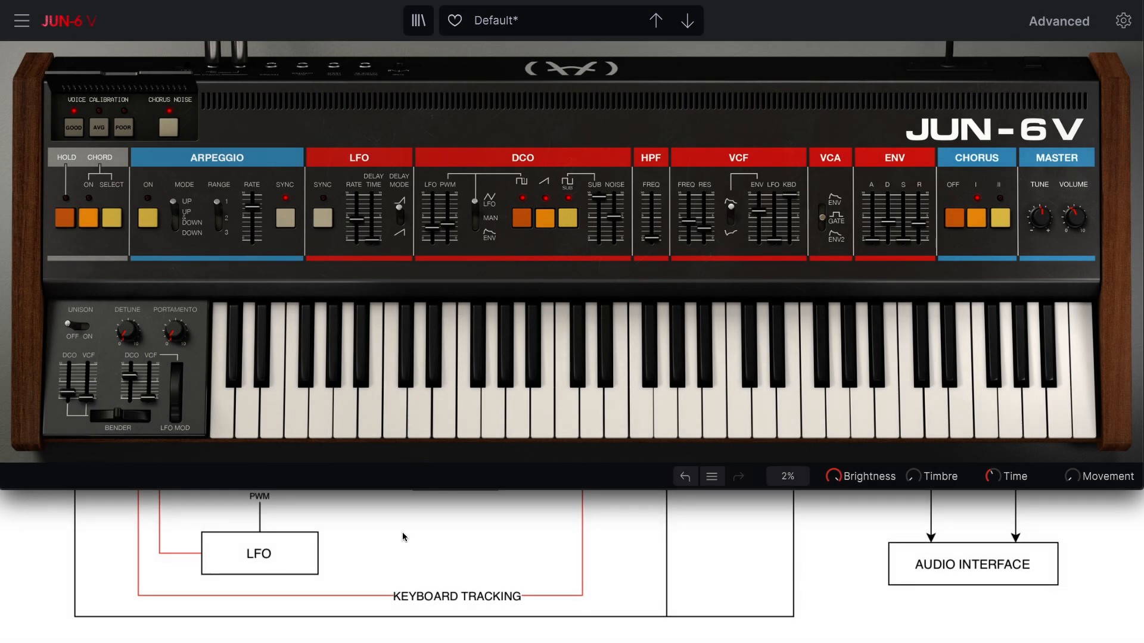
{"action": "left_click", "coordinate": [403, 533]}
{"action": "key", "text": "super+Tab"}
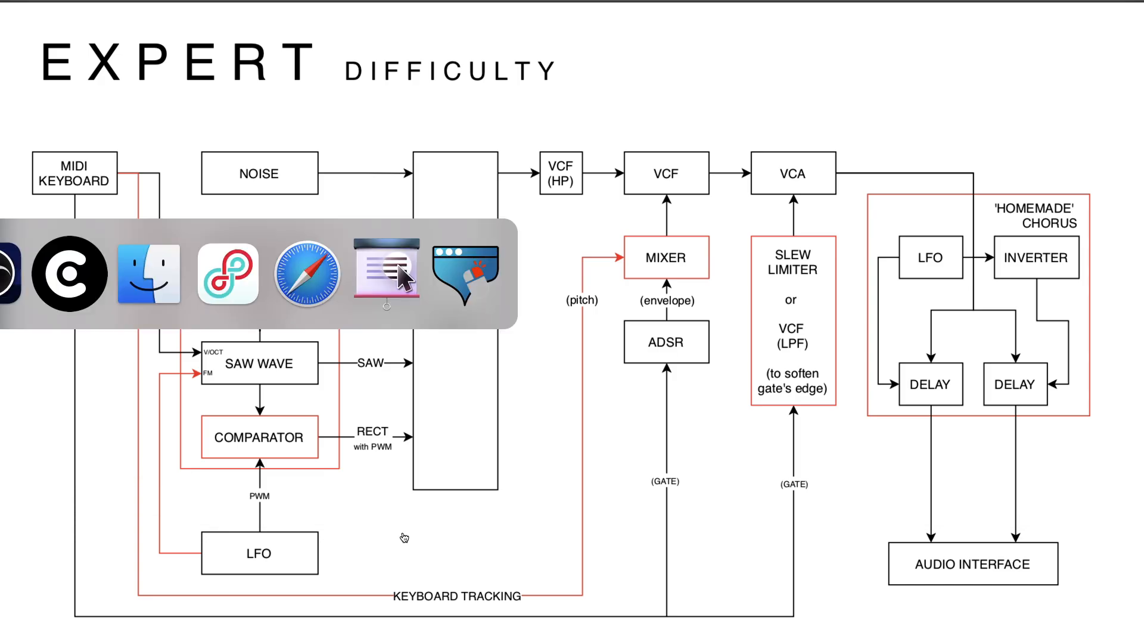
{"action": "key", "text": "super+Tab"}
{"action": "key", "text": "super+Tab"}
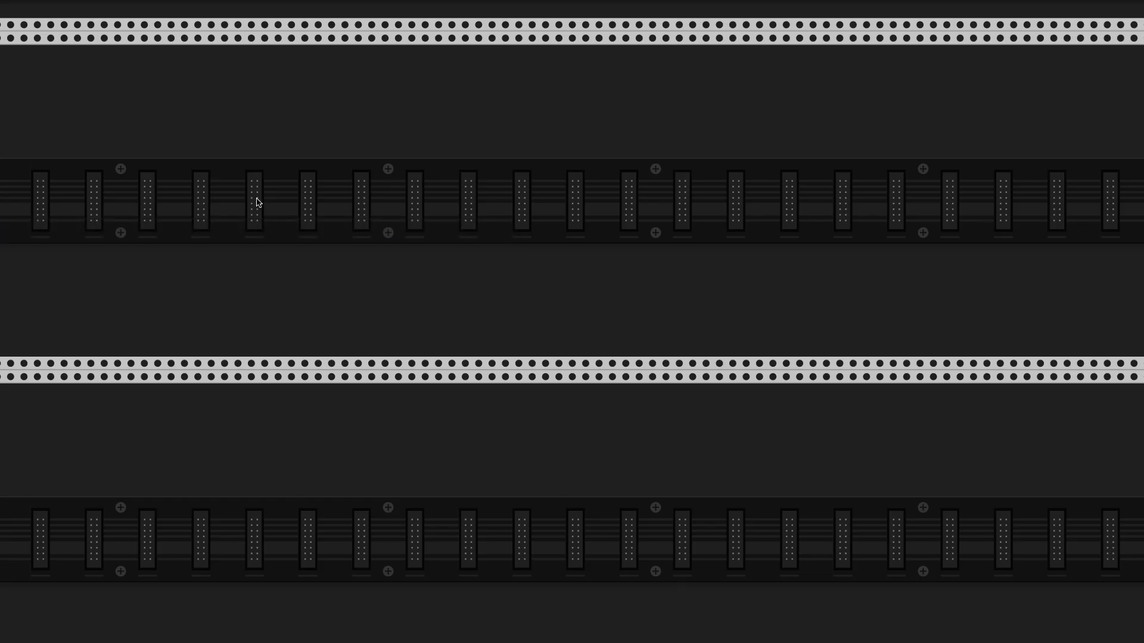
{"action": "right_click", "coordinate": [256, 203]}
{"action": "left_click", "coordinate": [310, 222]}
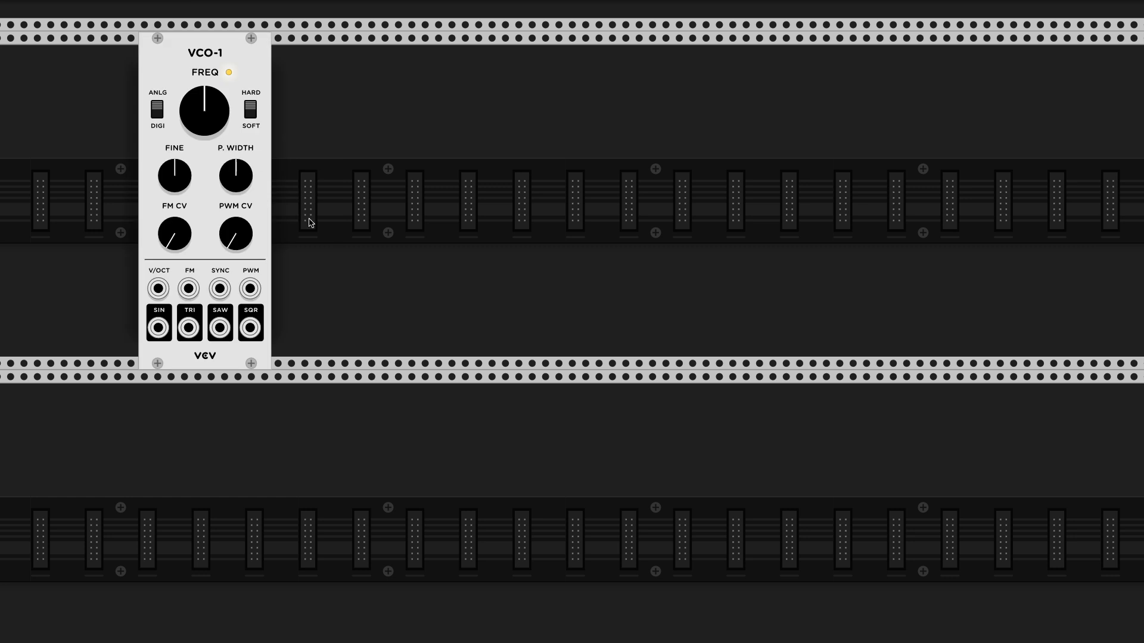
{"action": "left_click_drag", "start_coordinate": [309, 218], "coordinate": [385, 297]}
- Add a Scope module next to VCO-1
{"action": "scroll", "coordinate": [385, 297], "scroll_direction": "up", "scroll_amount": 3}
{"action": "scroll", "coordinate": [385, 296], "scroll_direction": "right", "scroll_amount": 1}
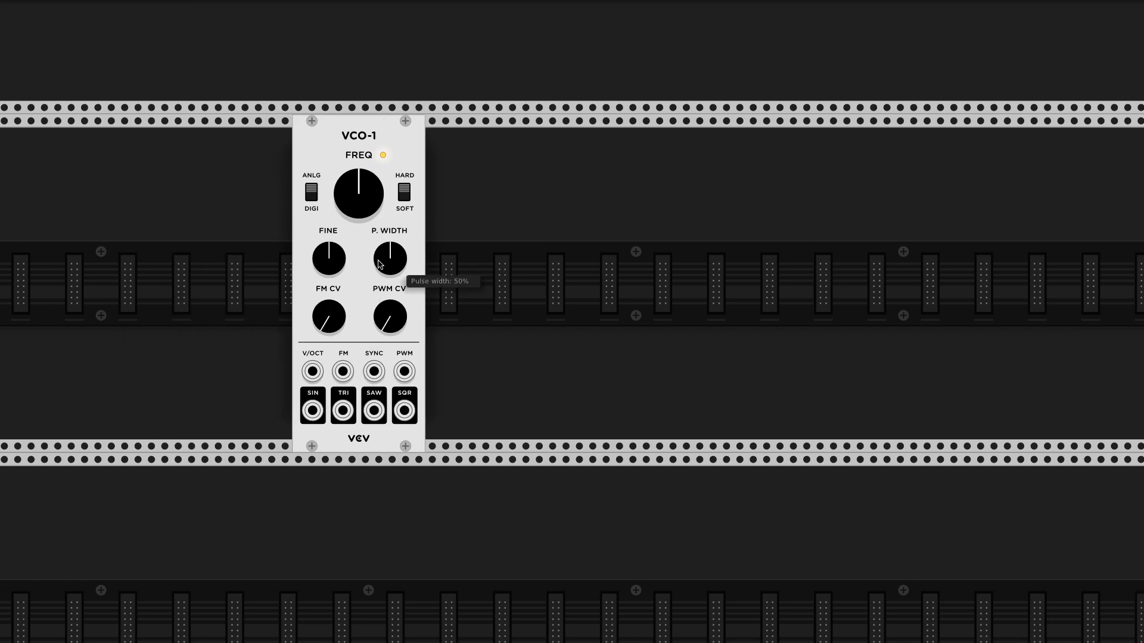
{"action": "scroll", "coordinate": [380, 260], "scroll_direction": "up", "scroll_amount": 3}
{"action": "scroll", "coordinate": [442, 278], "scroll_direction": "right", "scroll_amount": 6}
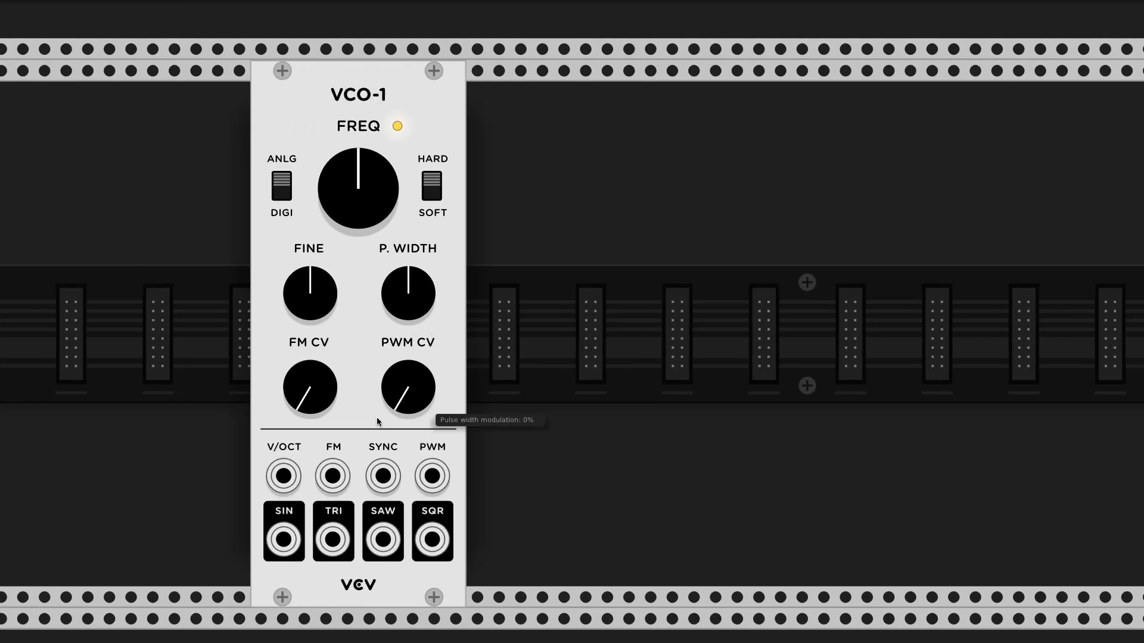
{"action": "scroll", "coordinate": [544, 352], "scroll_direction": "right", "scroll_amount": 1}
{"action": "right_click", "coordinate": [544, 352]}
{"action": "type", "text": "sc"}
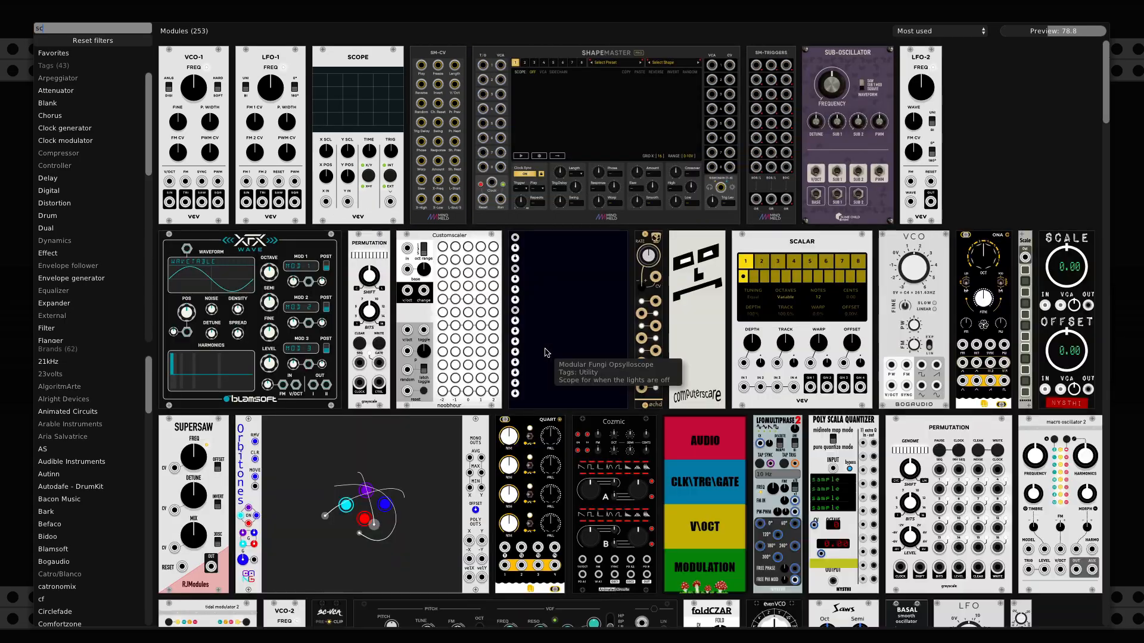
{"action": "type", "text": "ope"}
{"action": "key", "text": "Return"}
- Patch VCO-1's SAW output into the Scope's X input, set the time to about 1.3 ms/div, and switch the oscillator to digital
{"action": "left_click_drag", "start_coordinate": [372, 539], "coordinate": [498, 538]}
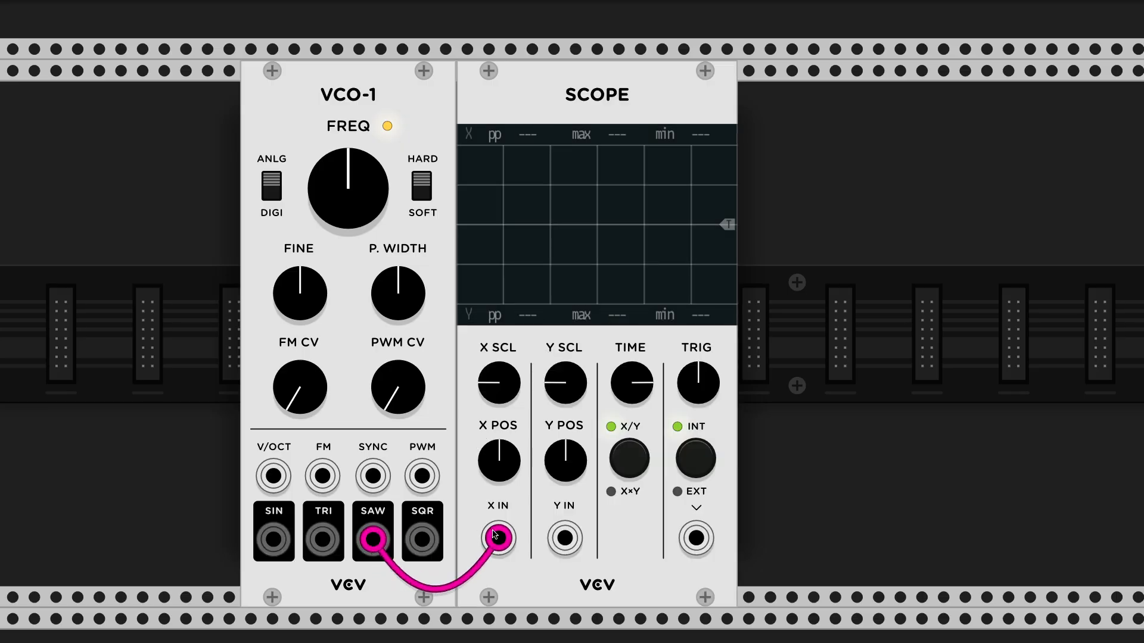
{"action": "left_click_drag", "start_coordinate": [643, 389], "coordinate": [644, 363]}
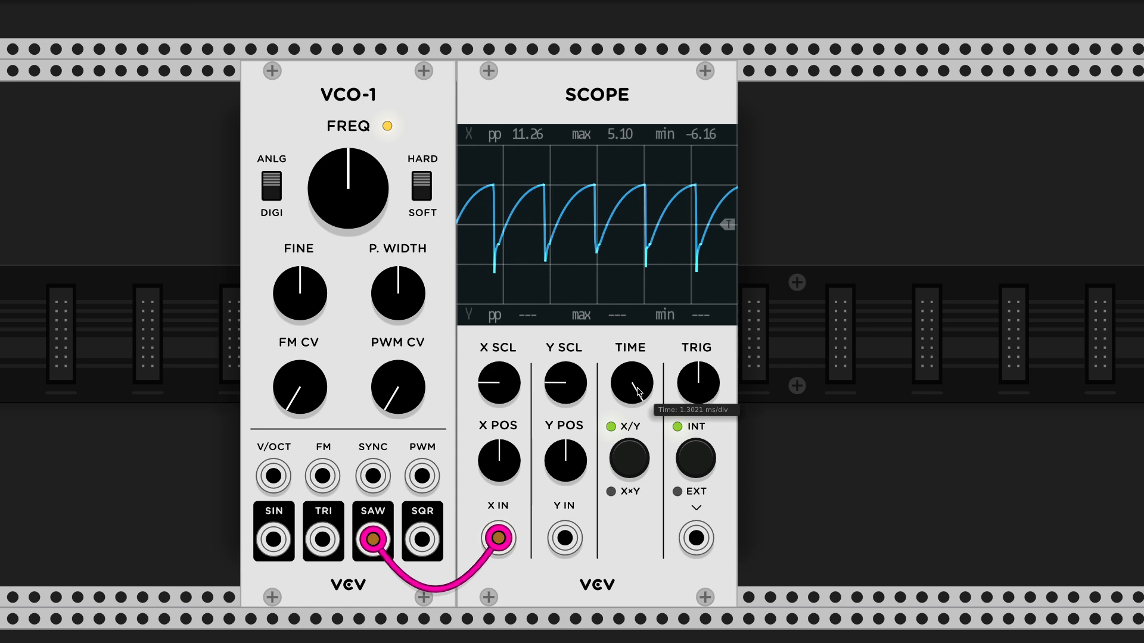
{"action": "left_click", "coordinate": [273, 187]}
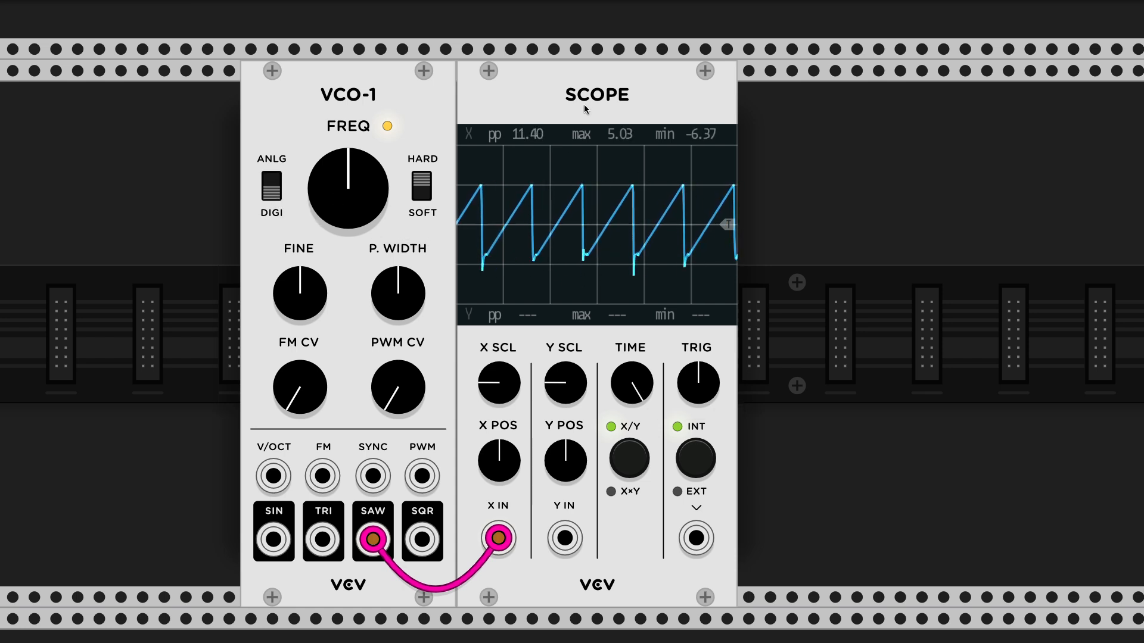
- Move the VCO-1 and Scope modules apart to leave a gap between them
{"action": "left_click_drag", "start_coordinate": [584, 103], "coordinate": [670, 103]}
{"action": "left_click_drag", "start_coordinate": [446, 103], "coordinate": [235, 95]}
{"action": "left_click_drag", "start_coordinate": [582, 100], "coordinate": [675, 103]}
- Patch VCO-1's SQR output into the Scope's Y input to compare it with the saw, and disconnect it again
{"action": "left_click_drag", "start_coordinate": [271, 539], "coordinate": [738, 539]}
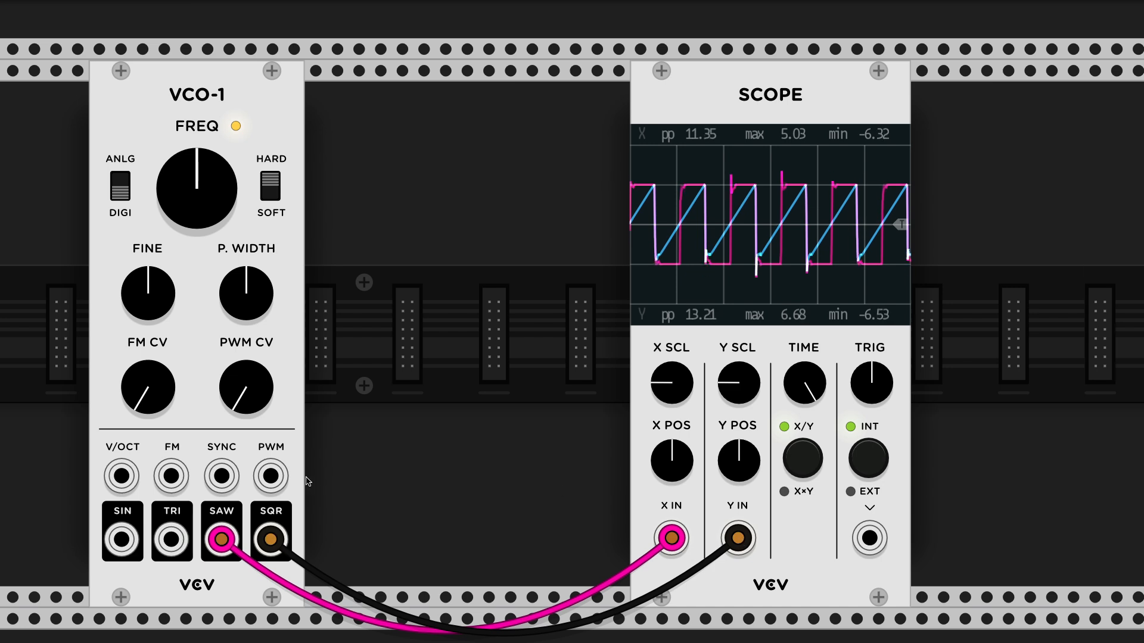
{"action": "mouse_move", "coordinate": [738, 539]}
{"action": "left_mouse_down"}
{"action": "mouse_move", "coordinate": [636, 557]}
{"action": "mouse_move", "coordinate": [736, 541]}
{"action": "left_mouse_up"}
{"action": "right_click", "coordinate": [735, 541]}
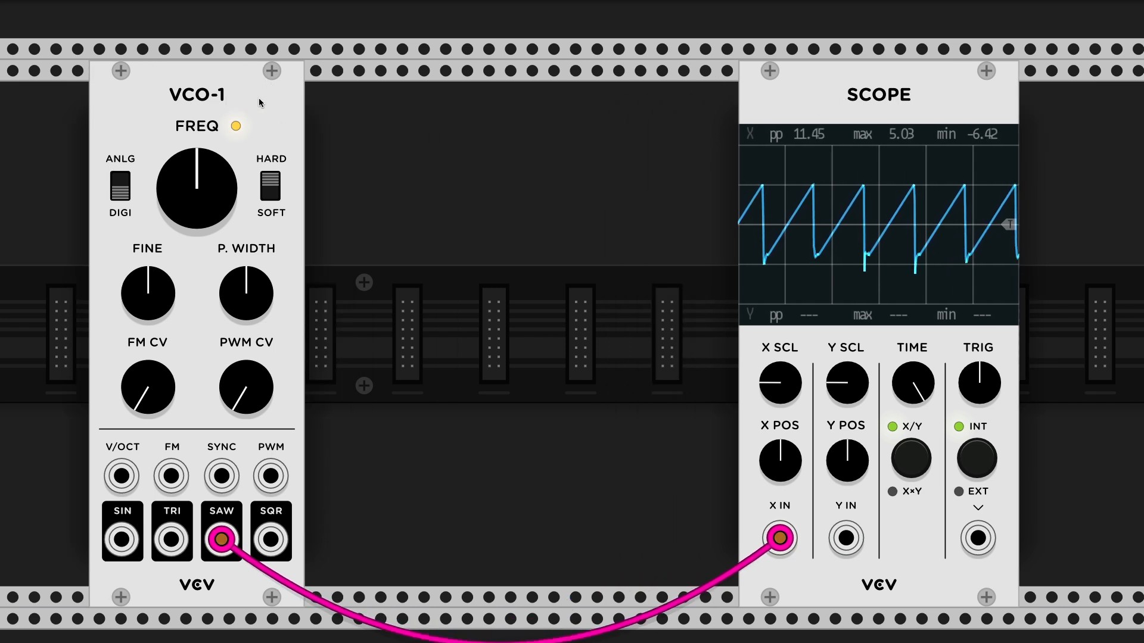
- Nudge VCO-1 toward the Scope and add a Hetrick Compare module between them
{"action": "left_click_drag", "start_coordinate": [259, 98], "coordinate": [280, 98]}
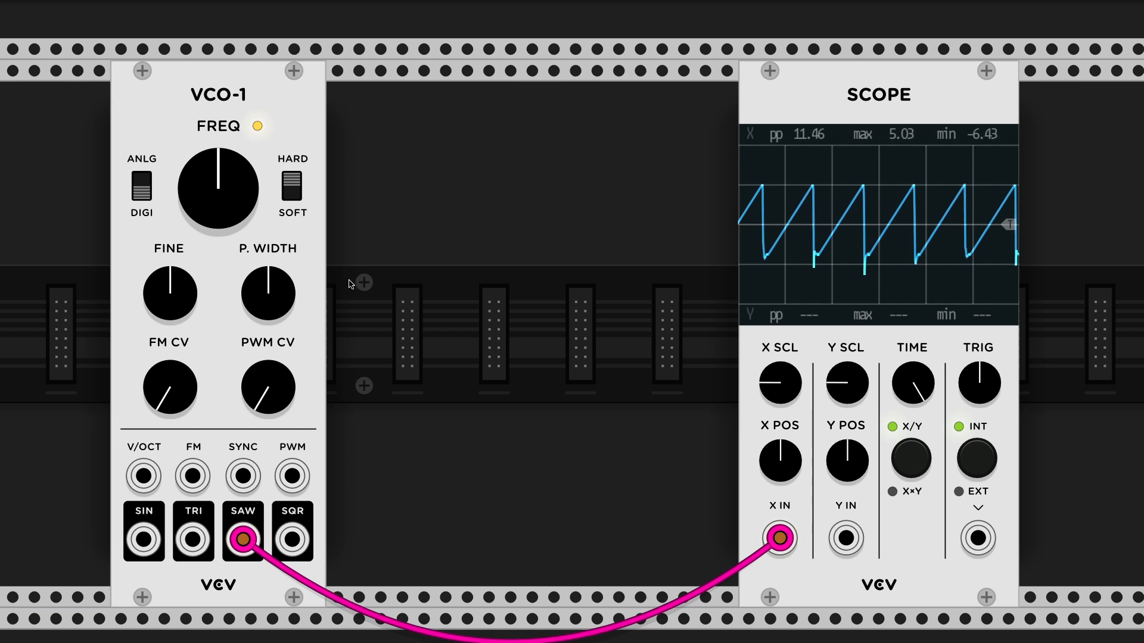
{"action": "right_click", "coordinate": [370, 253]}
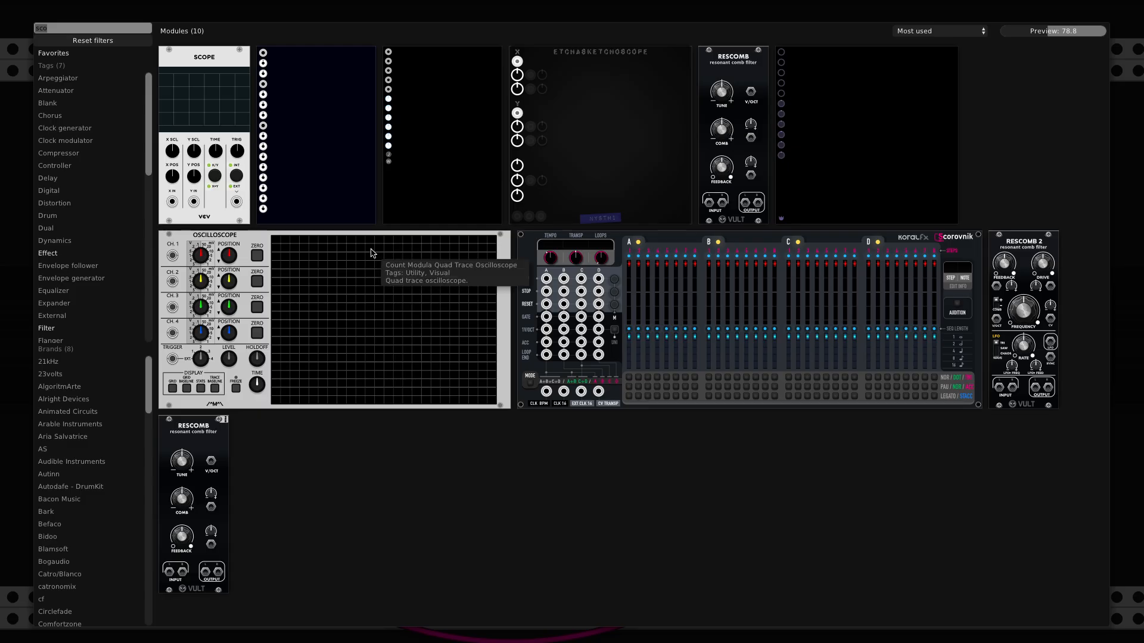
{"action": "type", "text": "comp"}
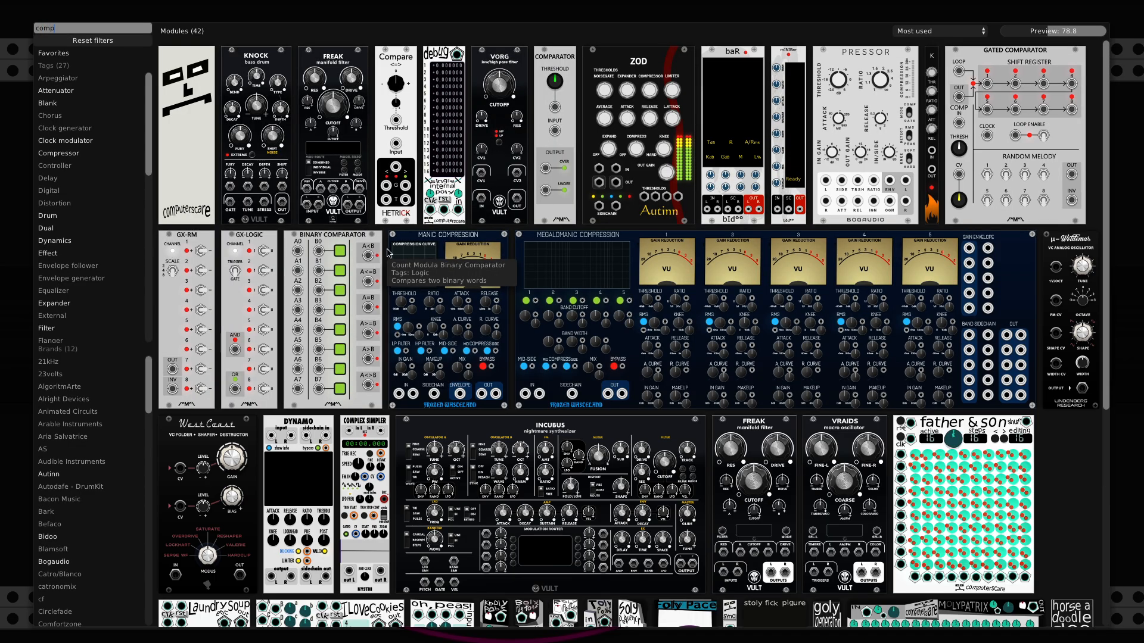
{"action": "left_click", "coordinate": [395, 95]}
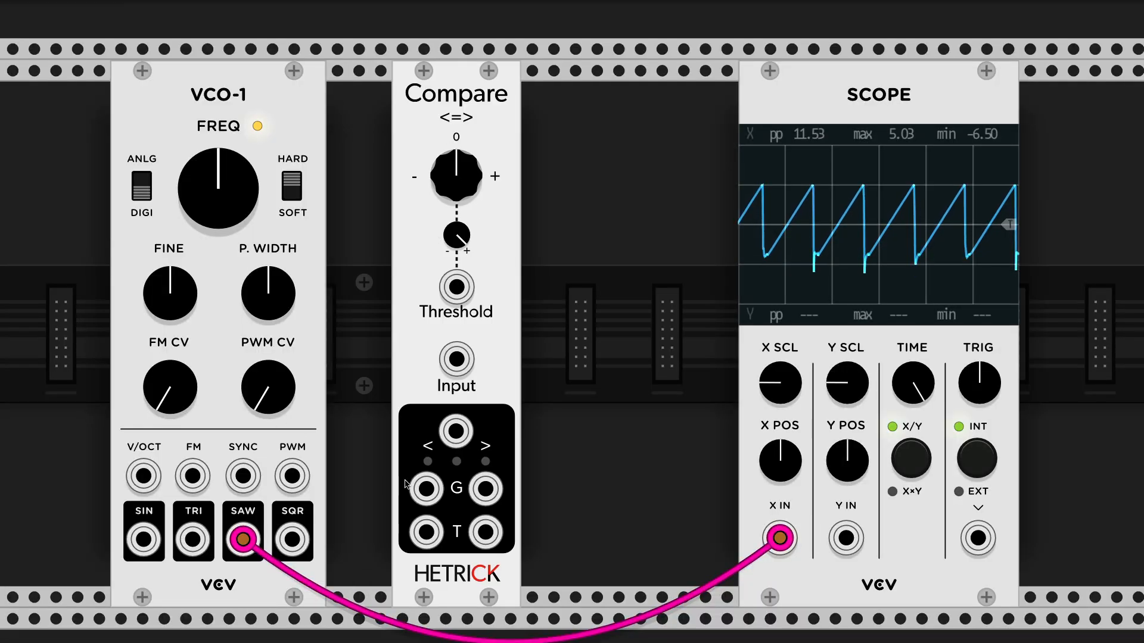
- Patch VCO-1's SAW into Compare's Input and Compare's greater-than gate into the Scope's Y input, and move Compare closer to VCO-1
{"action": "left_click_drag", "start_coordinate": [456, 359], "coordinate": [245, 539]}
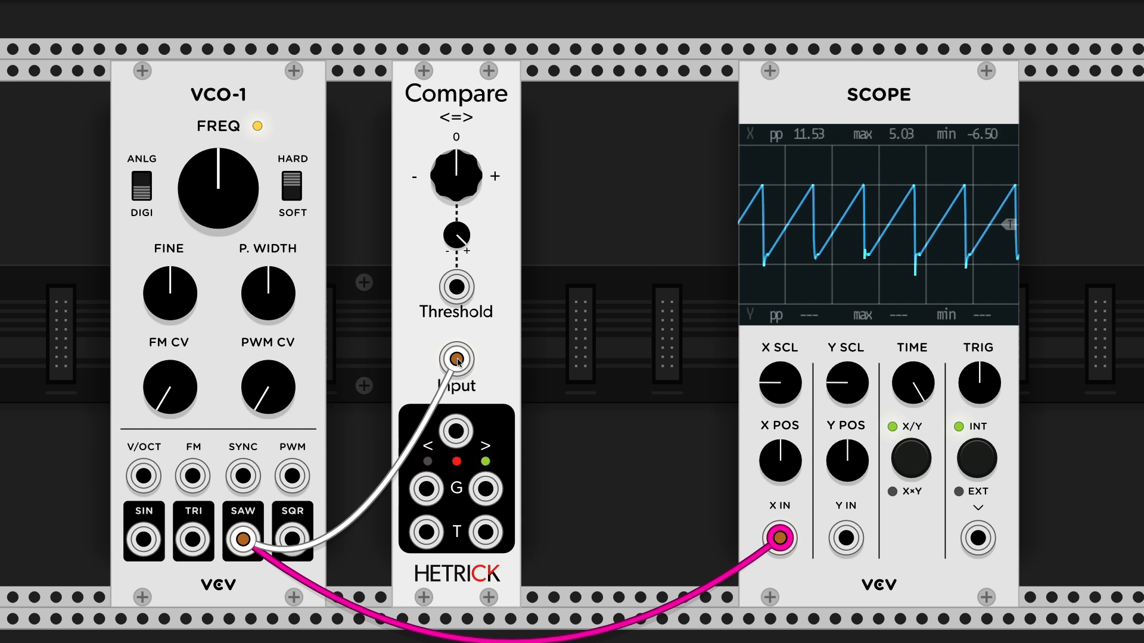
{"action": "left_click_drag", "start_coordinate": [485, 488], "coordinate": [833, 547]}
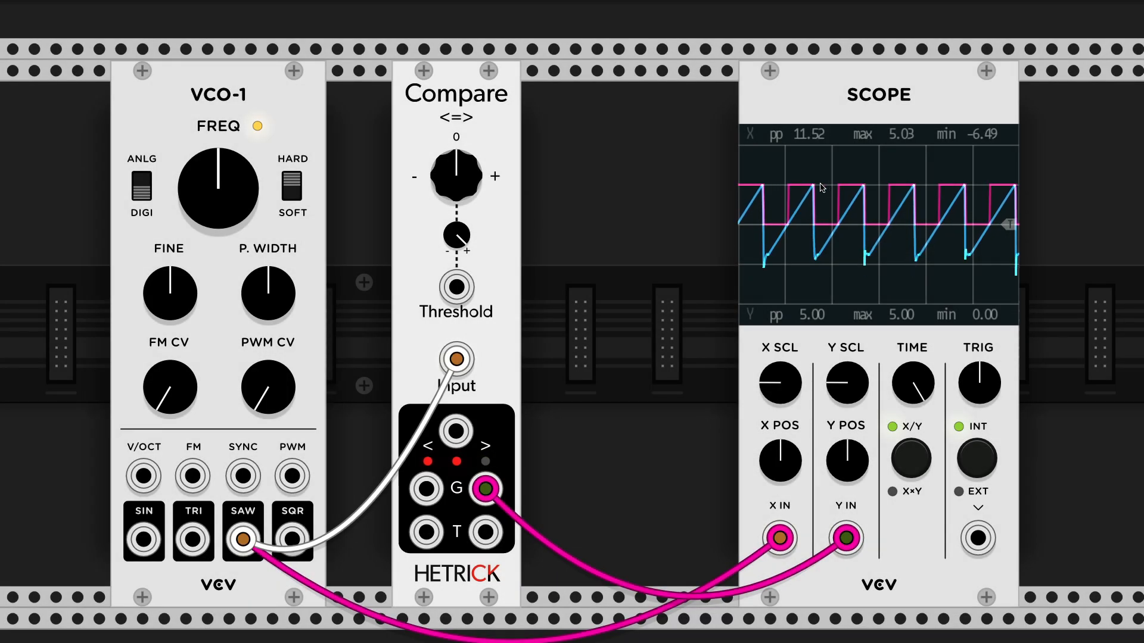
{"action": "left_click_drag", "start_coordinate": [440, 97], "coordinate": [376, 97]}
- Search the module library for an offset utility and add Bogaudio's OFFSET between Compare and the Scope
{"action": "right_click", "coordinate": [510, 179]}
{"action": "type", "text": "sco"}
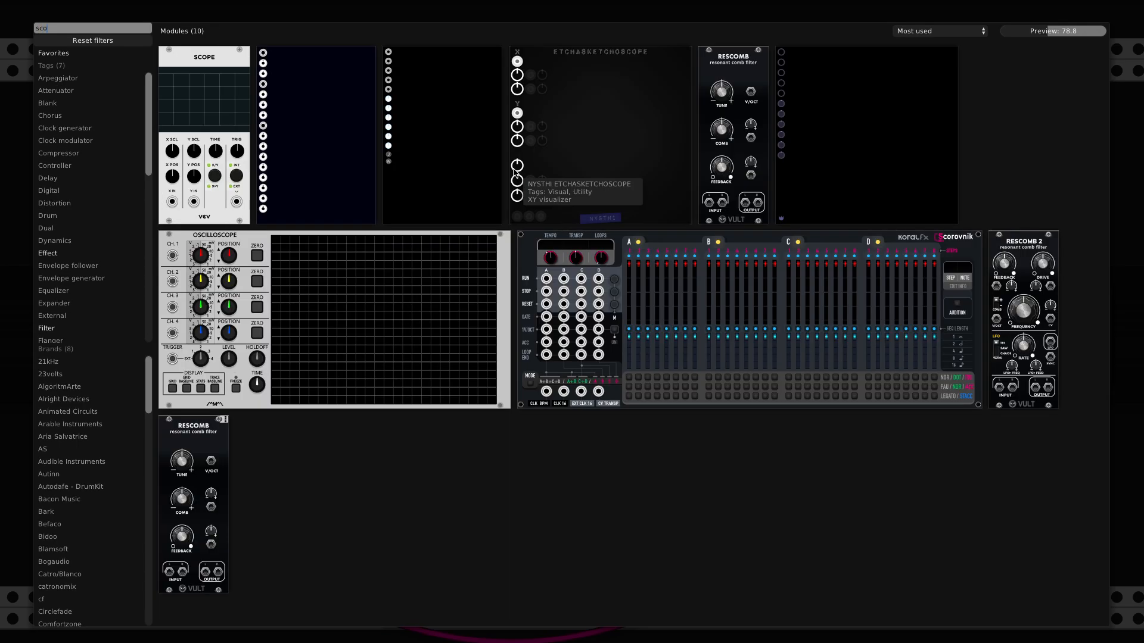
{"action": "key", "text": "BackSpace"}
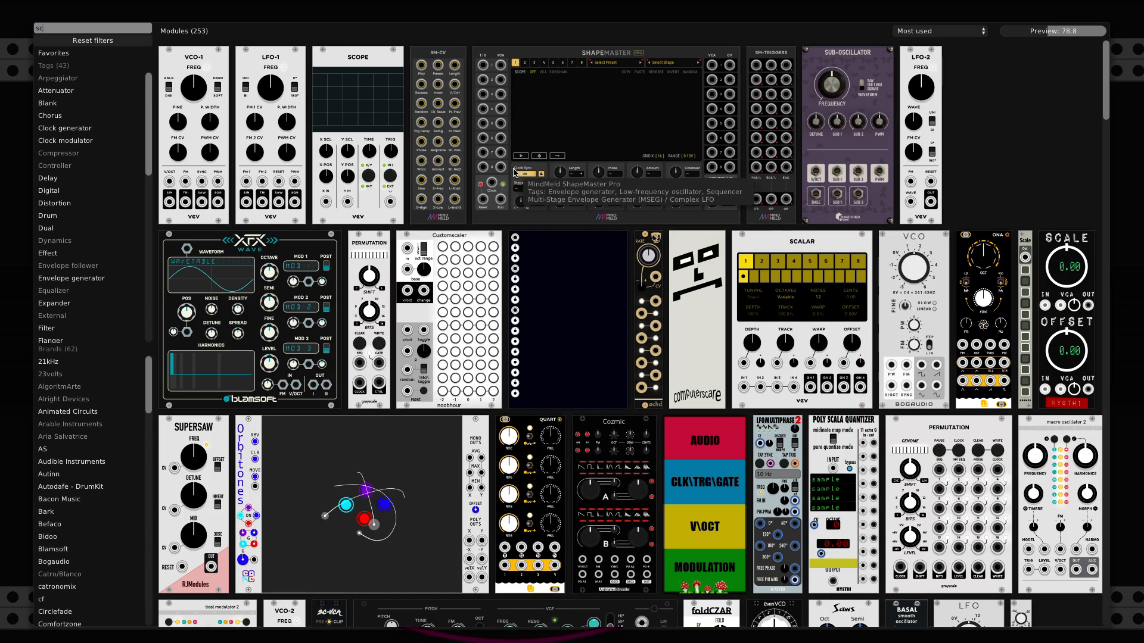
{"action": "type", "text": "ale"}
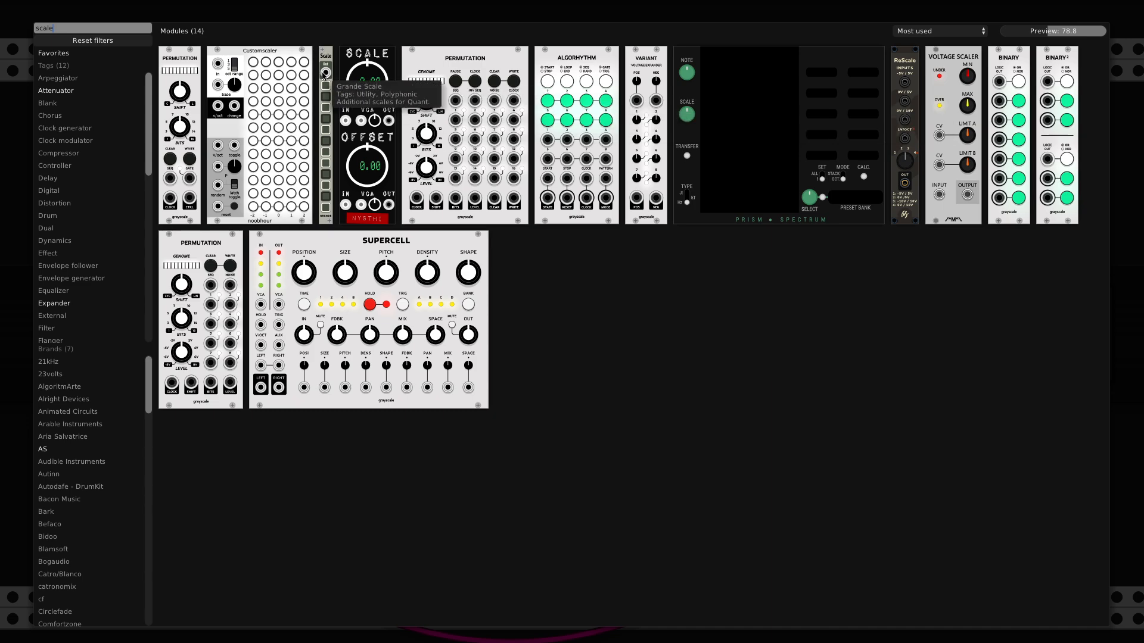
{"action": "key", "text": "BackSpace"}
{"action": "key", "text": "BackSpace"}
{"action": "key", "text": "BackSpace"}
{"action": "key", "text": "BackSpace"}
{"action": "key", "text": "BackSpace"}
{"action": "type", "text": "off"}
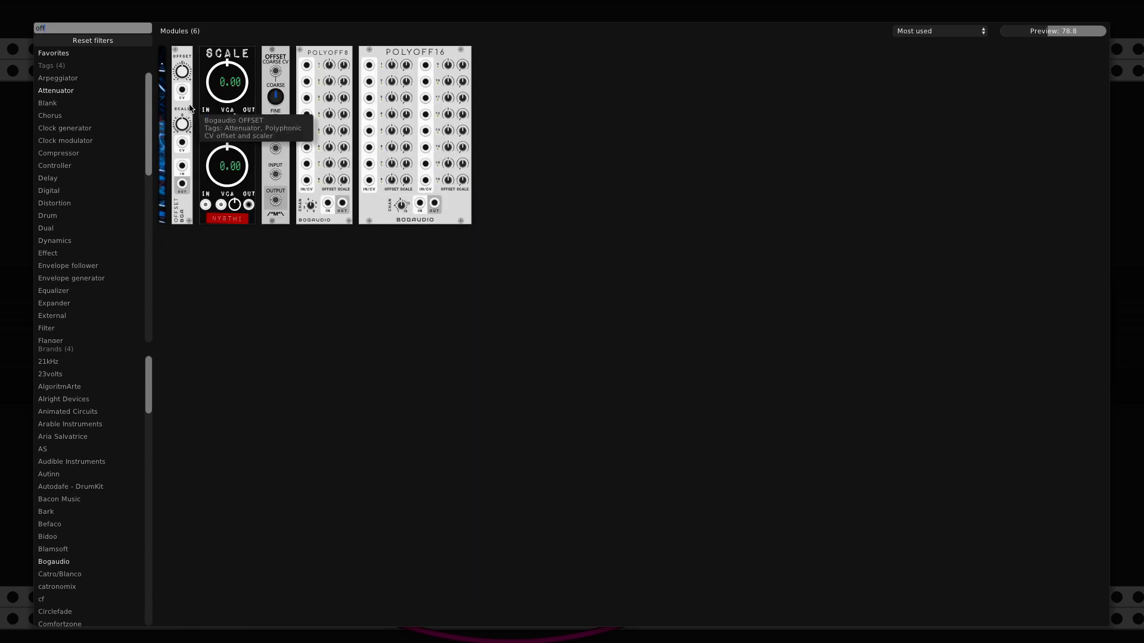
{"action": "left_click", "coordinate": [182, 128]}
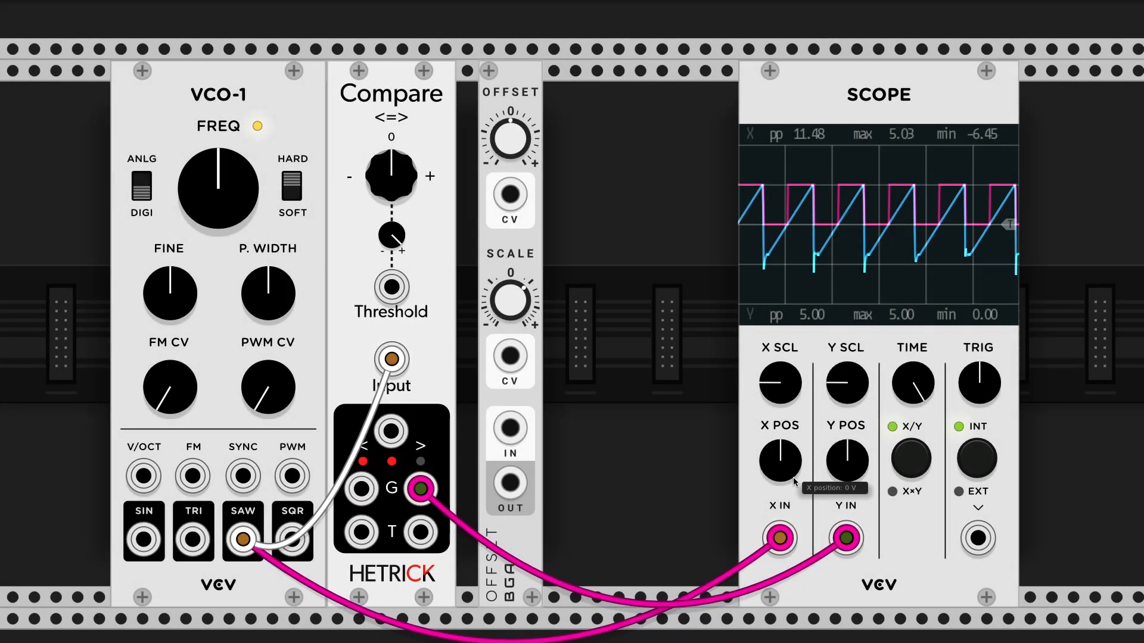
- Route Compare's greater-than gate through OFFSET into the Scope's Y input, and adjust scale and offset to make the pulse swing about ±5 V
{"action": "left_click_drag", "start_coordinate": [846, 538], "coordinate": [535, 444]}
{"action": "left_click_drag", "start_coordinate": [516, 483], "coordinate": [846, 538]}
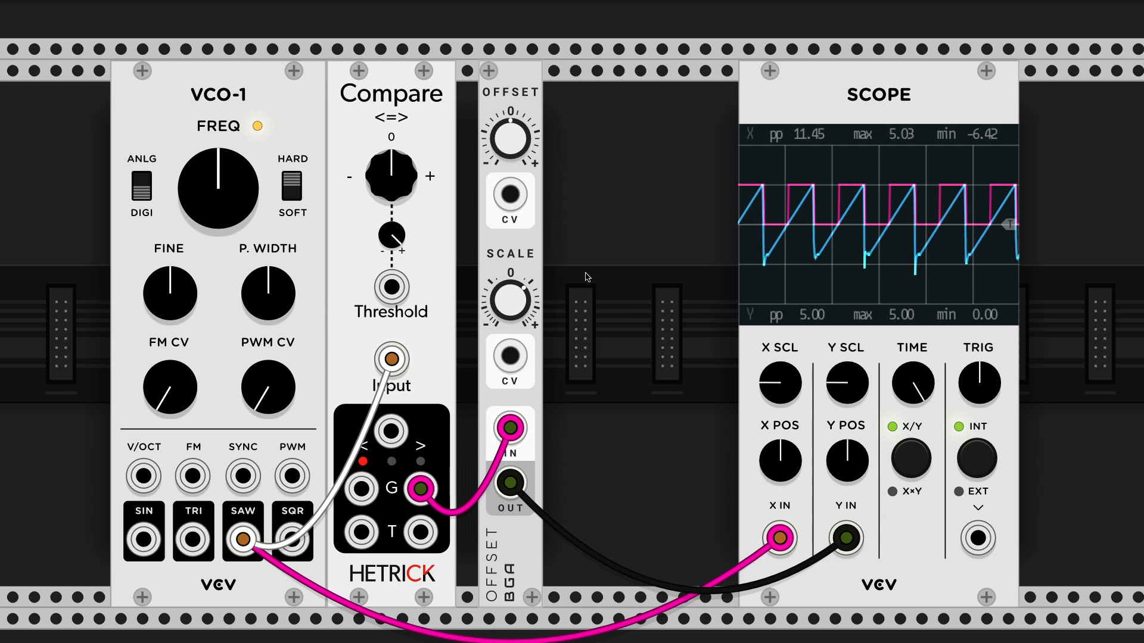
{"action": "left_click_drag", "start_coordinate": [522, 307], "coordinate": [522, 280]}
{"action": "left_click_drag", "start_coordinate": [510, 139], "coordinate": [510, 170]}
{"action": "left_click_drag", "start_coordinate": [497, 94], "coordinate": [475, 93]}
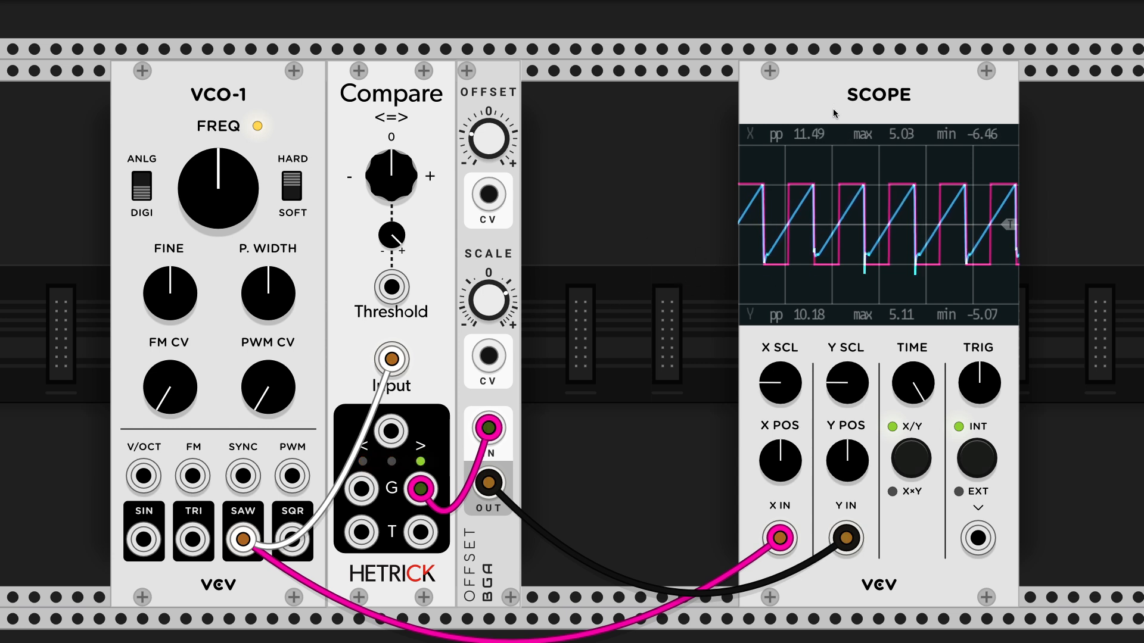
{"action": "left_click_drag", "start_coordinate": [834, 117], "coordinate": [935, 118]}
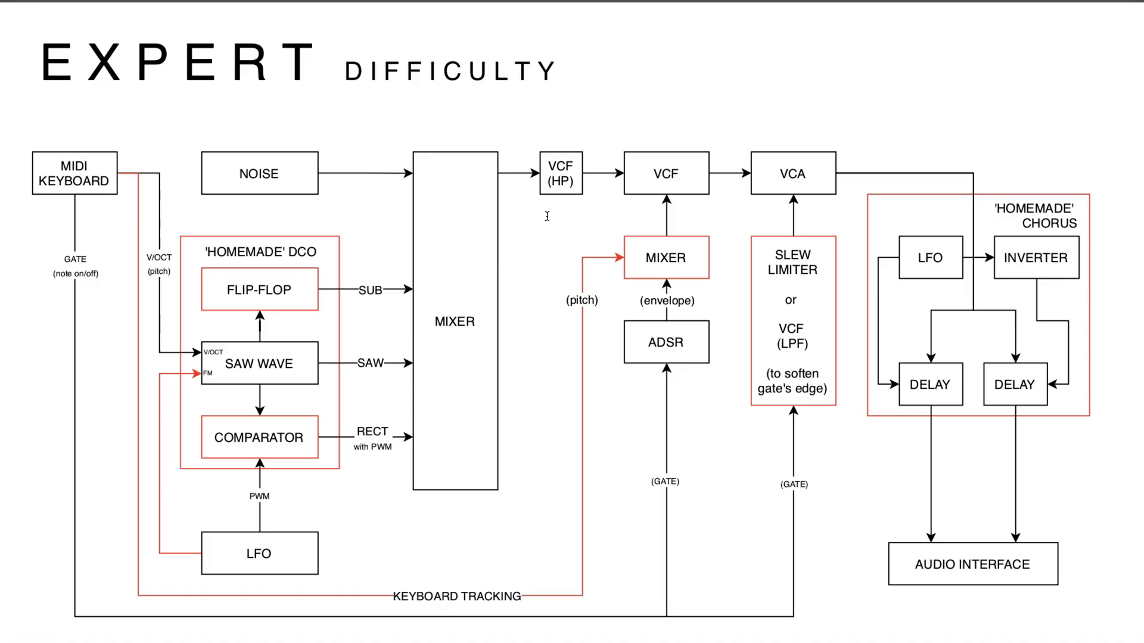
- Examine the comparator block in the Expert Difficulty diagram and test how Compare's threshold changes the pulse width
{"action": "key", "text": "F1"}
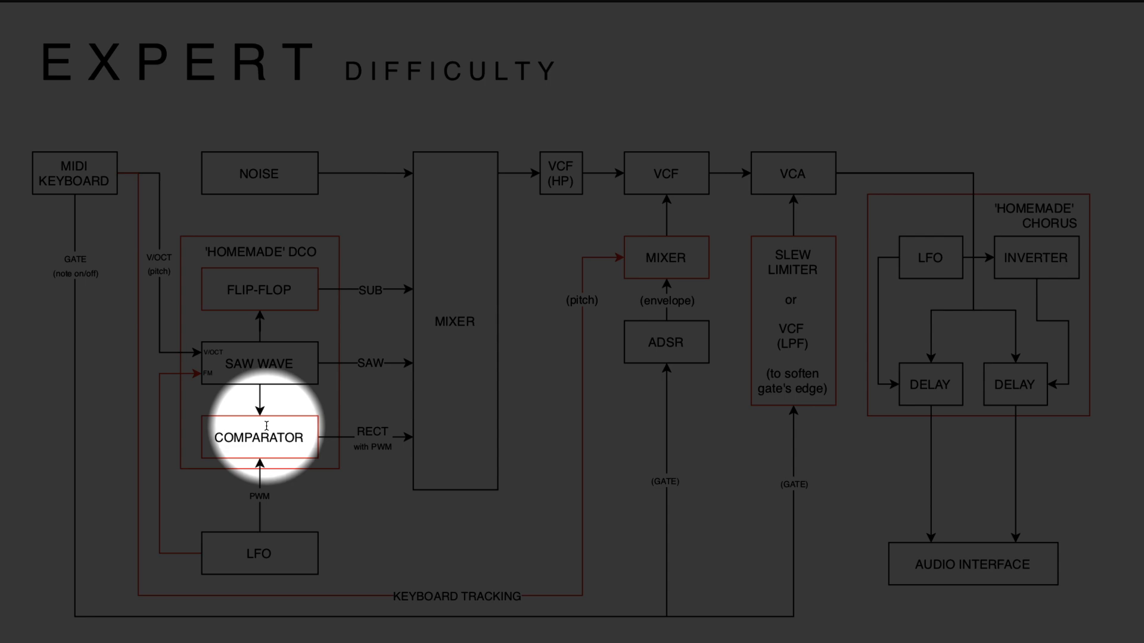
{"action": "key", "text": "F1"}
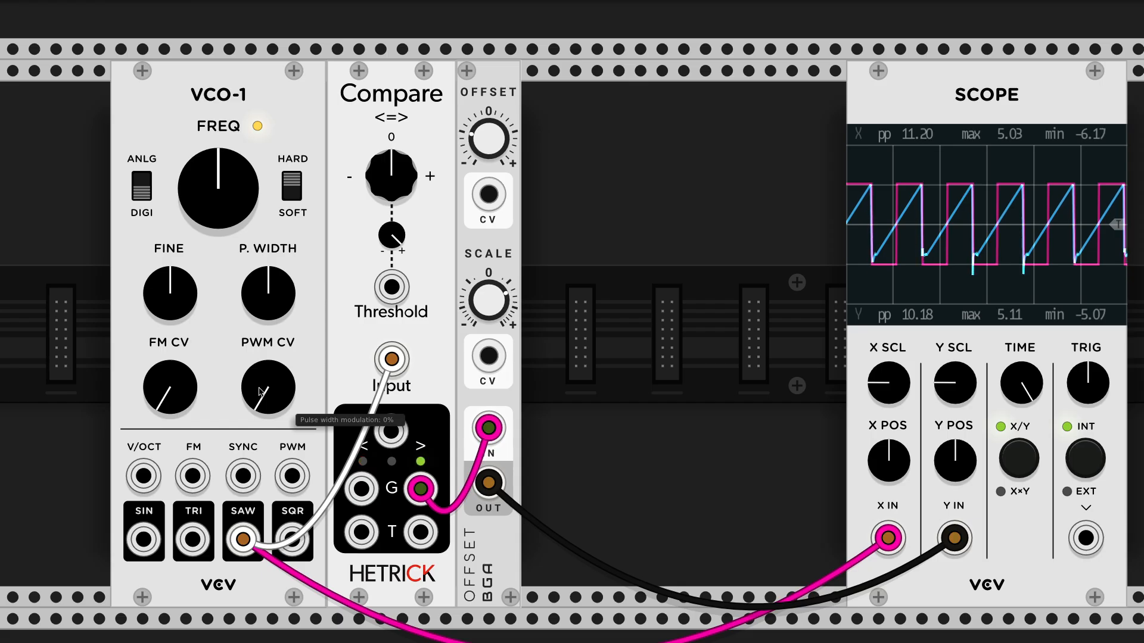
{"action": "left_click_drag", "start_coordinate": [423, 173], "coordinate": [423, 199]}
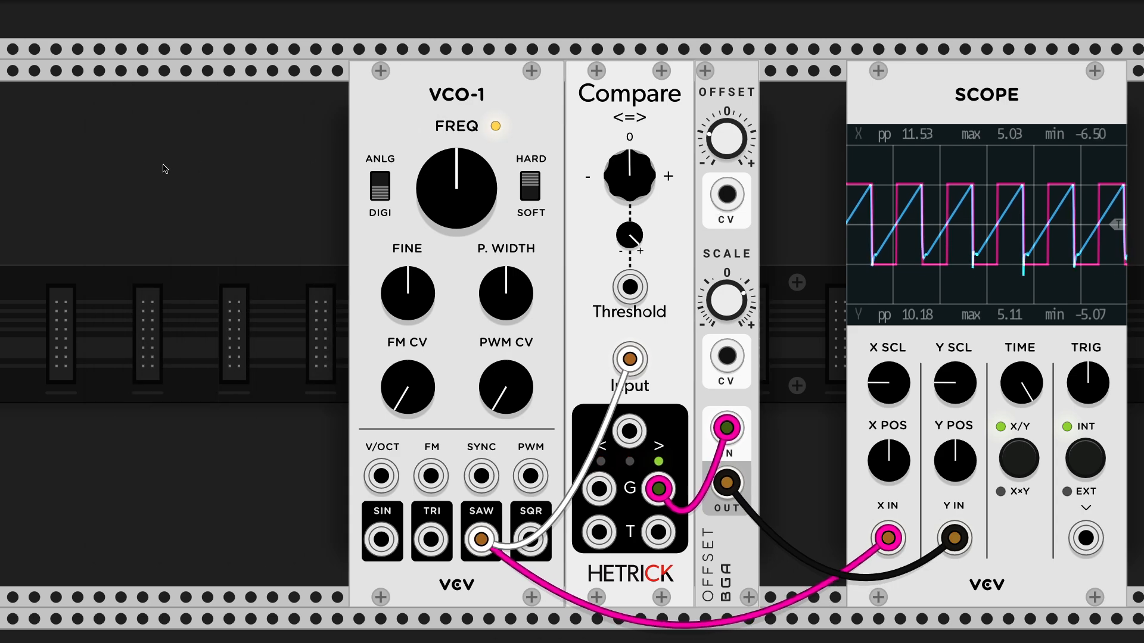
- Add an LFO-1 module before VCO-1 and patch its TRI output into Compare's Threshold input
{"action": "right_click", "coordinate": [161, 168]}
{"action": "type", "text": "lfo"}
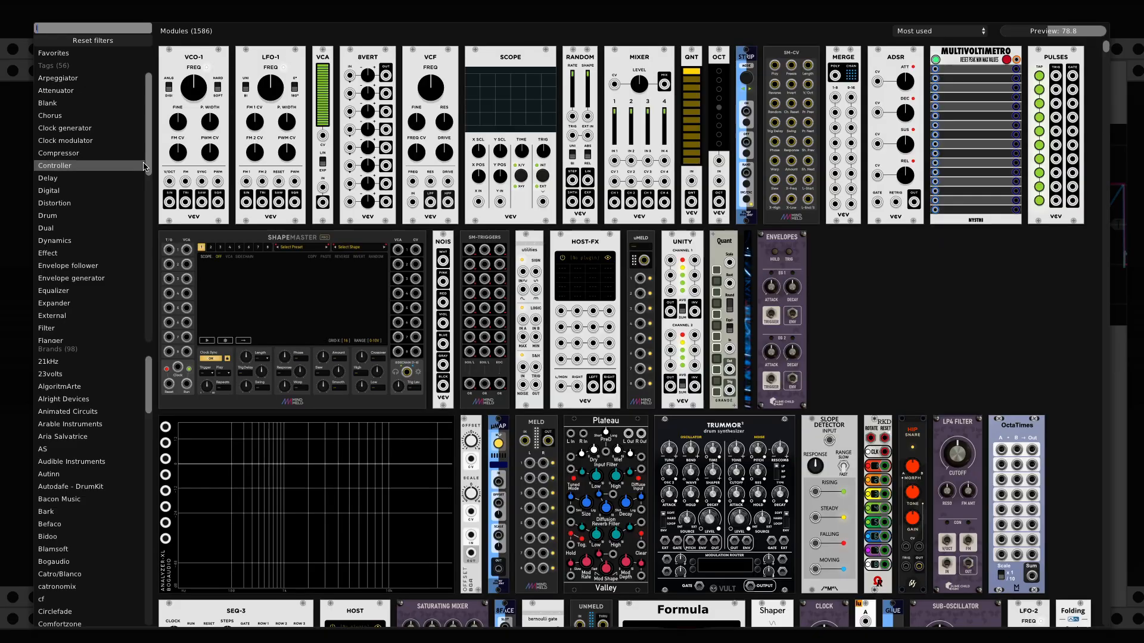
{"action": "left_click", "coordinate": [161, 132]}
{"action": "left_click_drag", "start_coordinate": [149, 539], "coordinate": [630, 286]}
- Slow down LFO-1, give Compare a negative threshold with a modulation amount of 0.337, and place LFO-1 against VCO-1
{"action": "left_click_drag", "start_coordinate": [630, 235], "coordinate": [630, 226]}
{"action": "left_click_drag", "start_coordinate": [630, 176], "coordinate": [630, 217]}
{"action": "left_click_drag", "start_coordinate": [199, 205], "coordinate": [200, 260]}
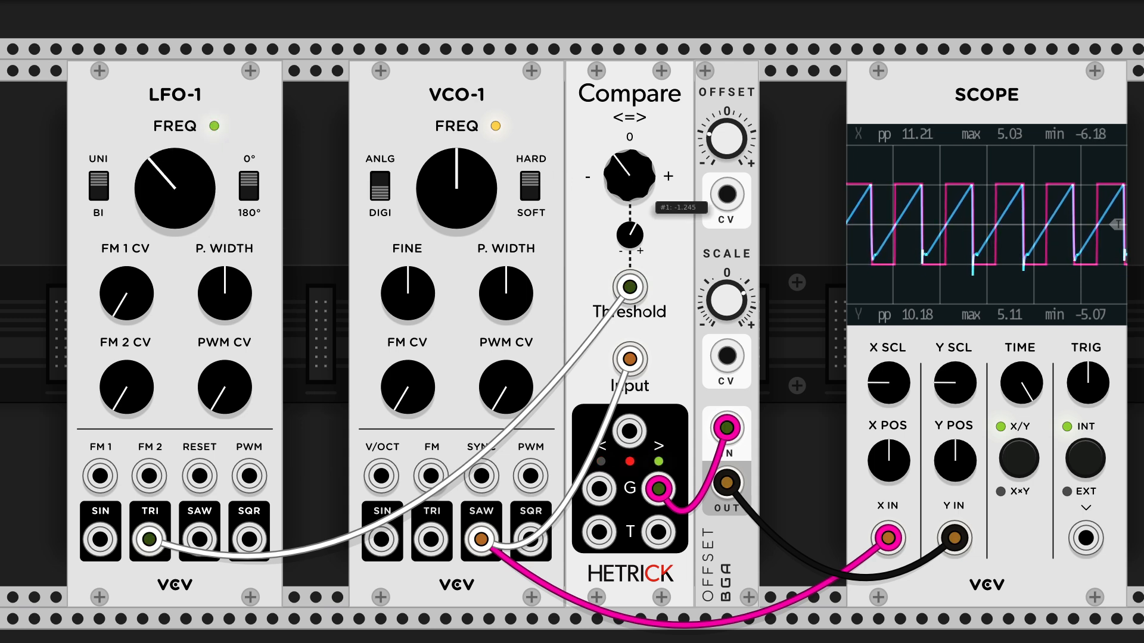
{"action": "left_click_drag", "start_coordinate": [633, 234], "coordinate": [642, 179]}
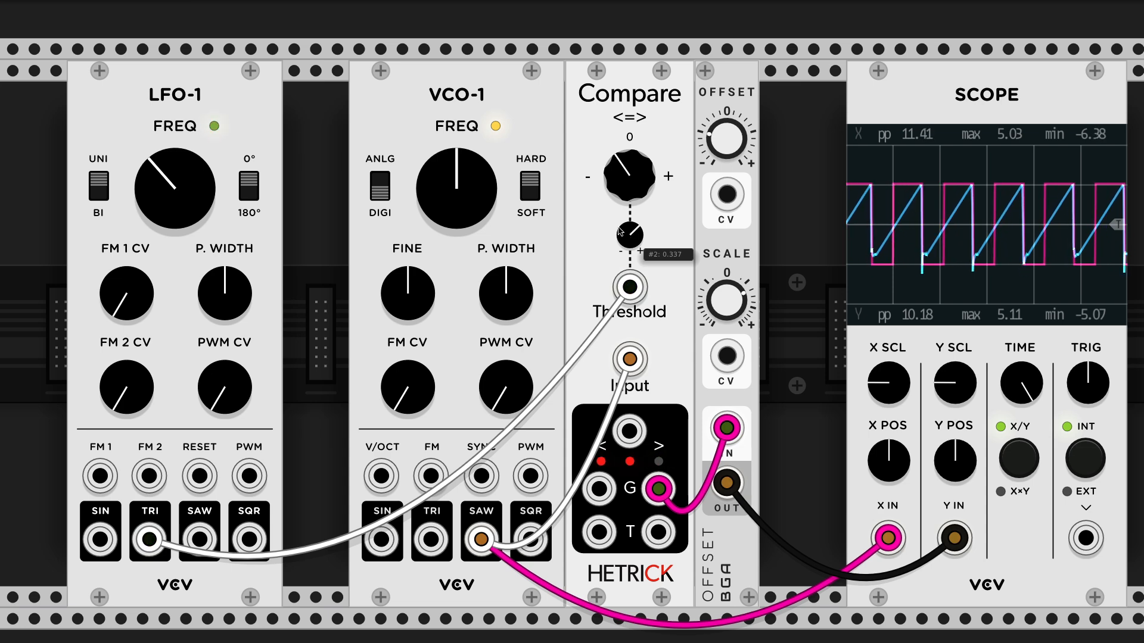
{"action": "left_click_drag", "start_coordinate": [278, 158], "coordinate": [343, 158]}
- Add a VCV AUDIO-8 module beside the Scope
{"action": "scroll", "coordinate": [343, 158], "scroll_direction": "down", "scroll_amount": 5}
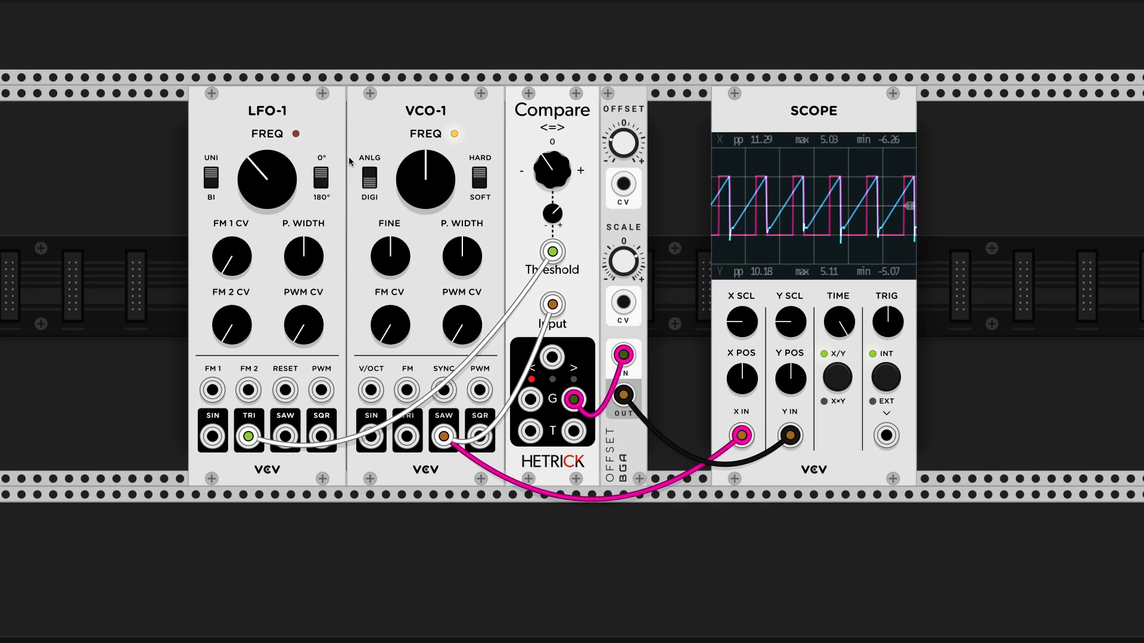
{"action": "key", "text": "Return"}
{"action": "type", "text": "audio"}
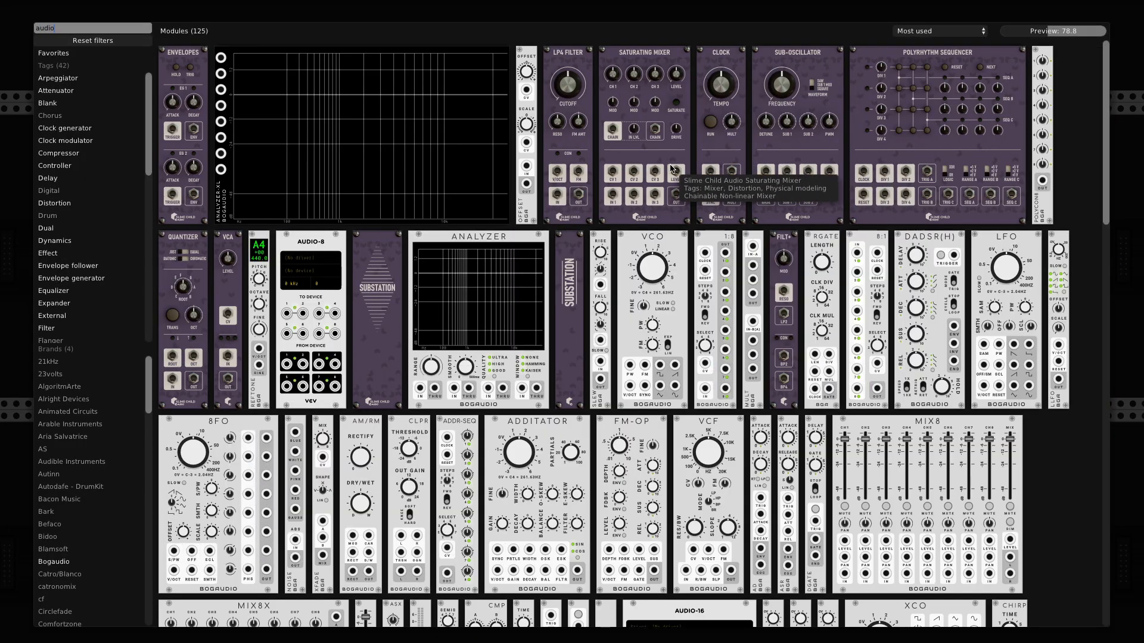
{"action": "type", "text": "-8"}
{"action": "key", "text": "Return"}
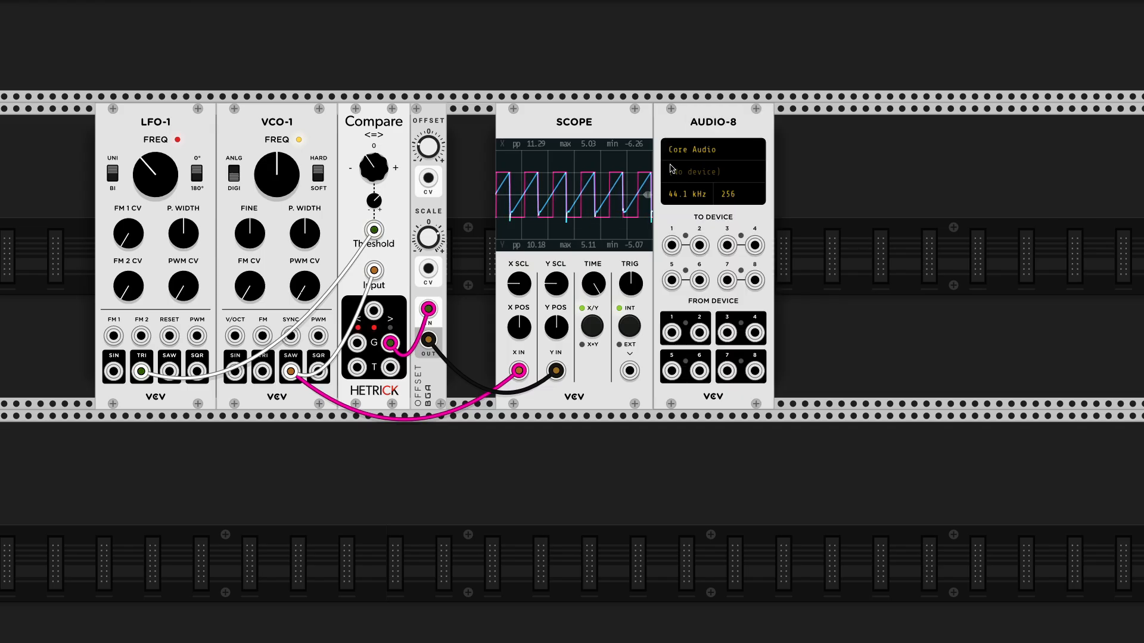
- Set AUDIO-8's device to RODE NT-USB (1-2 out) and its sample rate to 48 kHz
{"action": "left_click", "coordinate": [695, 173]}
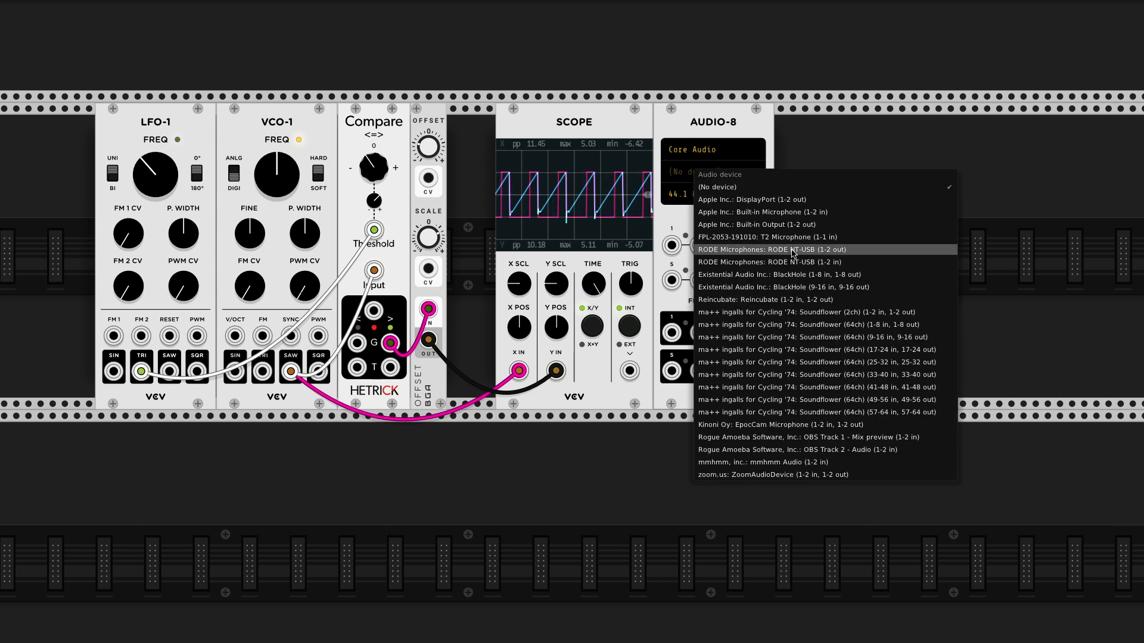
{"action": "left_click", "coordinate": [848, 250]}
{"action": "left_click", "coordinate": [687, 194]}
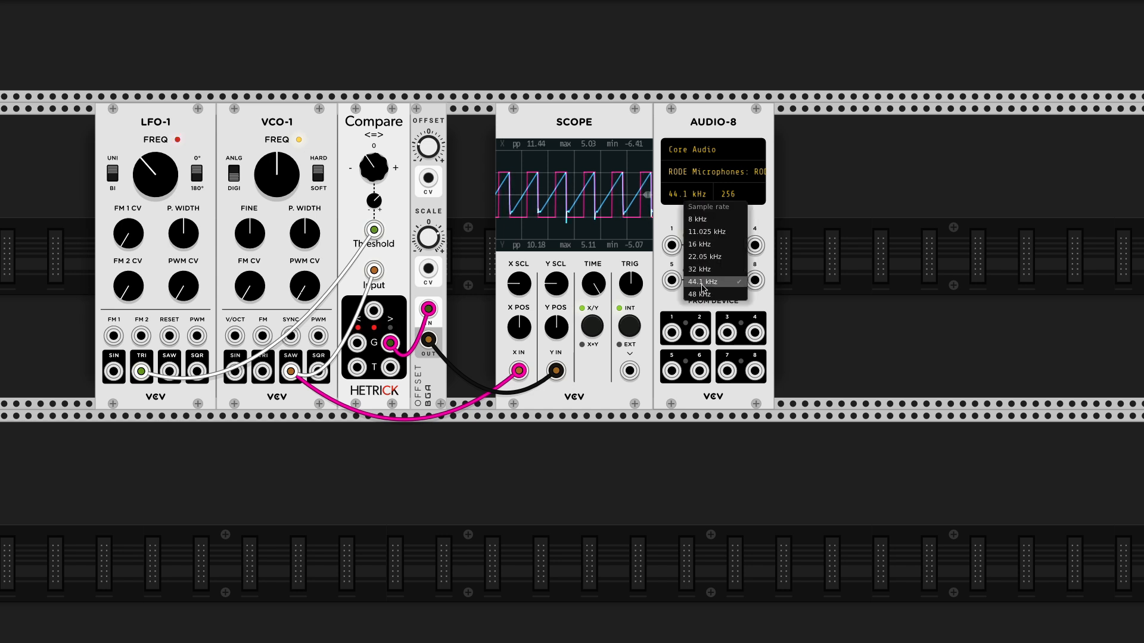
{"action": "left_click", "coordinate": [714, 294]}
- Place the Scope against OFFSET and leave a gap between the Scope and AUDIO-8
{"action": "left_click_drag", "start_coordinate": [688, 136], "coordinate": [832, 136]}
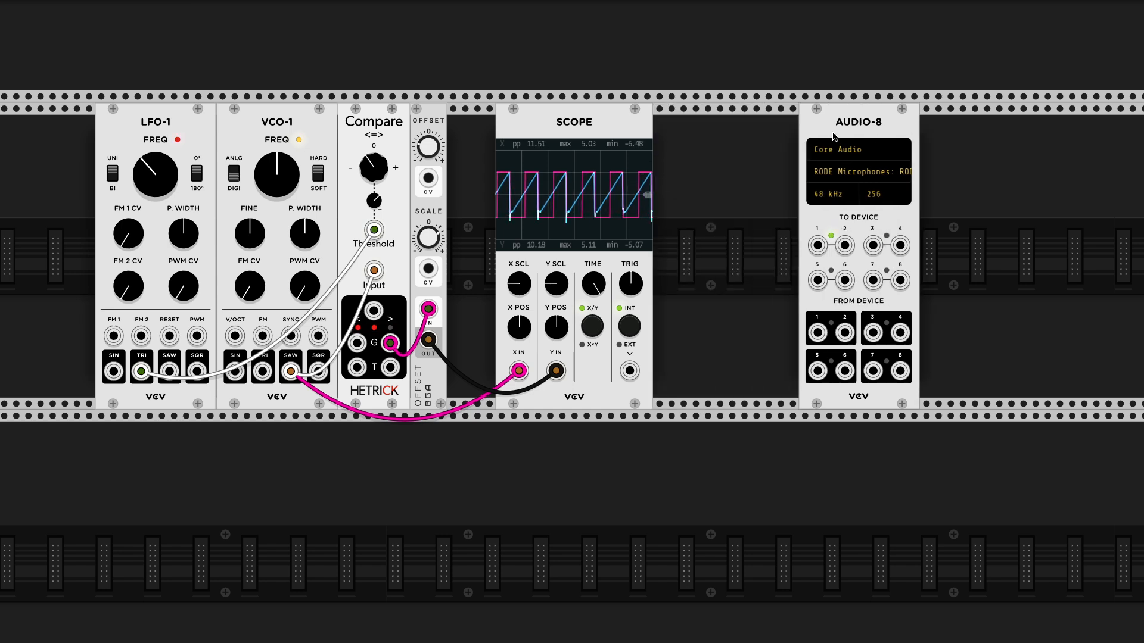
{"action": "left_click_drag", "start_coordinate": [610, 120], "coordinate": [695, 121]}
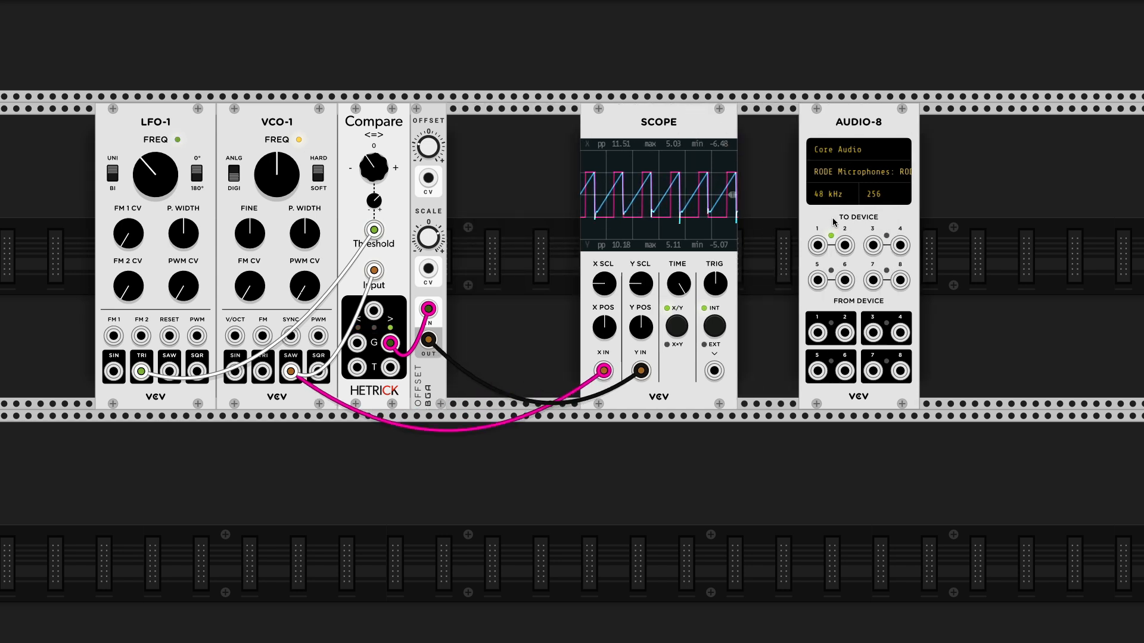
{"action": "left_click_drag", "start_coordinate": [801, 127], "coordinate": [554, 143]}
- Add a VCA before AUDIO-8 and patch OFFSET's output through it into AUDIO-8 inputs 1 and 2
{"action": "right_click", "coordinate": [679, 192]}
{"action": "type", "text": "vca"}
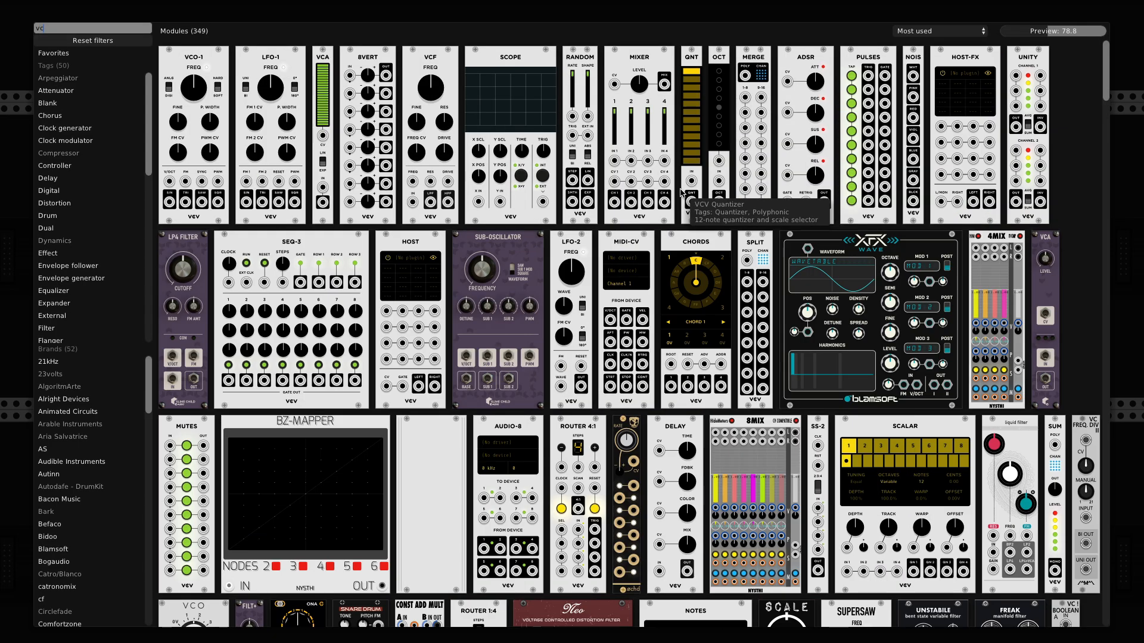
{"action": "left_click_drag", "start_coordinate": [161, 50], "coordinate": [722, 230]}
{"action": "left_click_drag", "start_coordinate": [720, 372], "coordinate": [428, 340]}
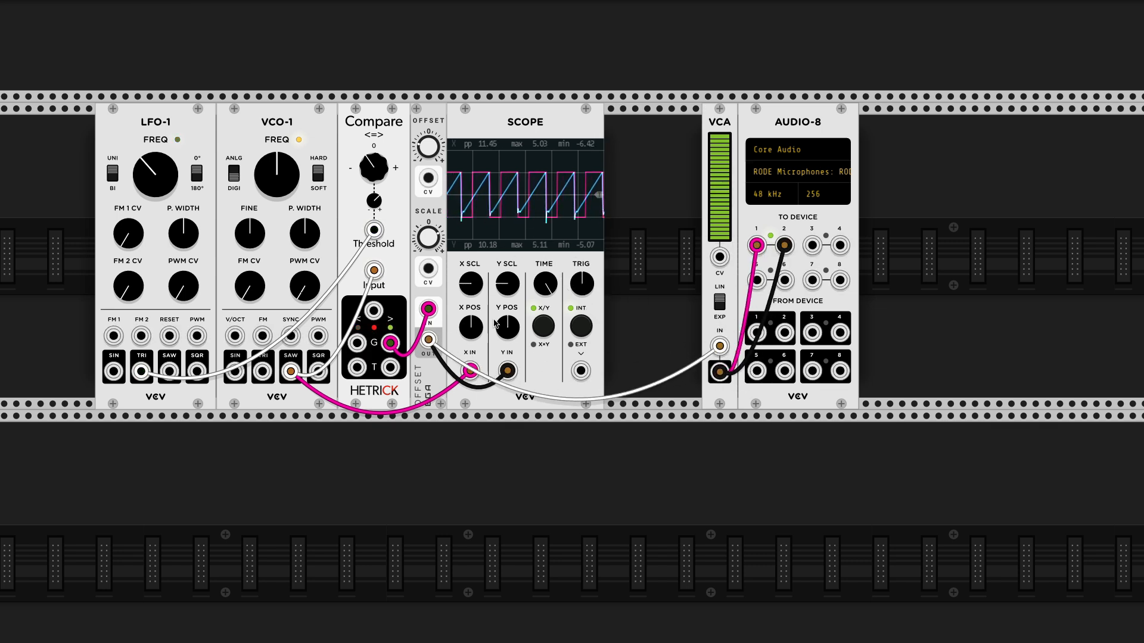
- Reduce the VCA level to about 70% to audition the modulated pulse, and lower it to 0%
{"action": "mouse_move", "coordinate": [719, 181]}
{"action": "left_click_drag", "start_coordinate": [719, 180], "coordinate": [720, 214]}
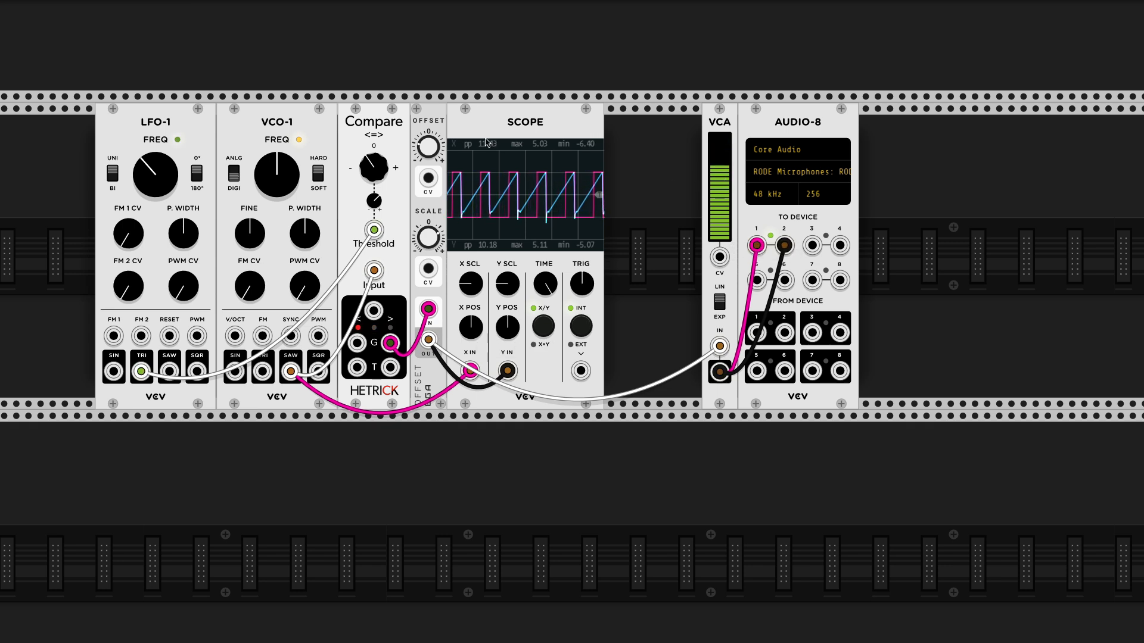
{"action": "mouse_move", "coordinate": [723, 181]}
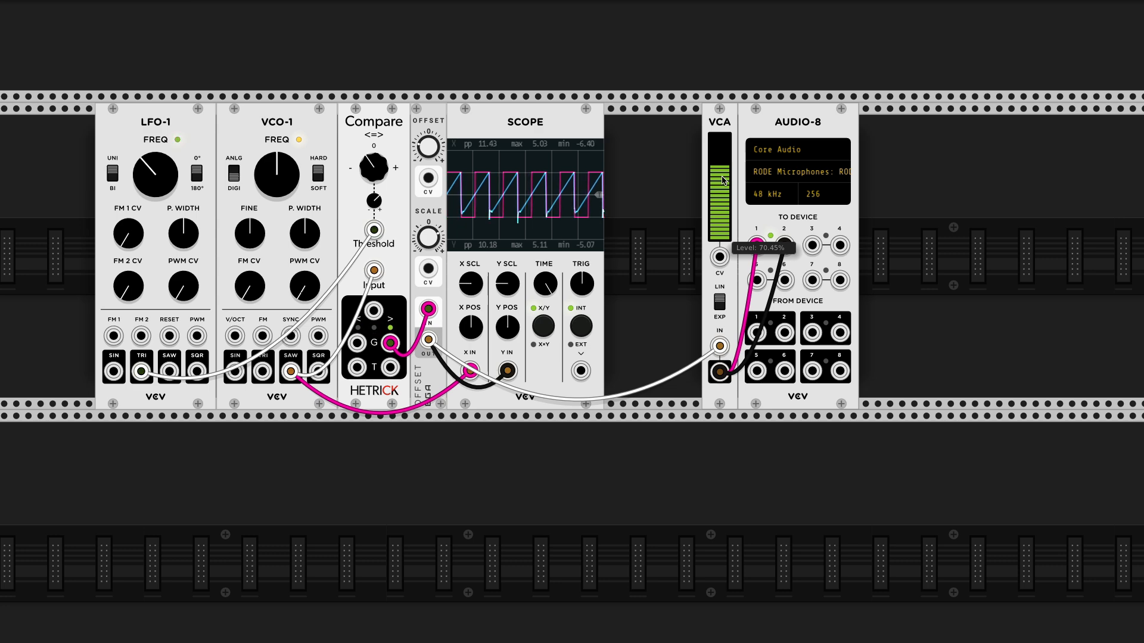
{"action": "left_click_drag", "start_coordinate": [719, 181], "coordinate": [719, 239]}
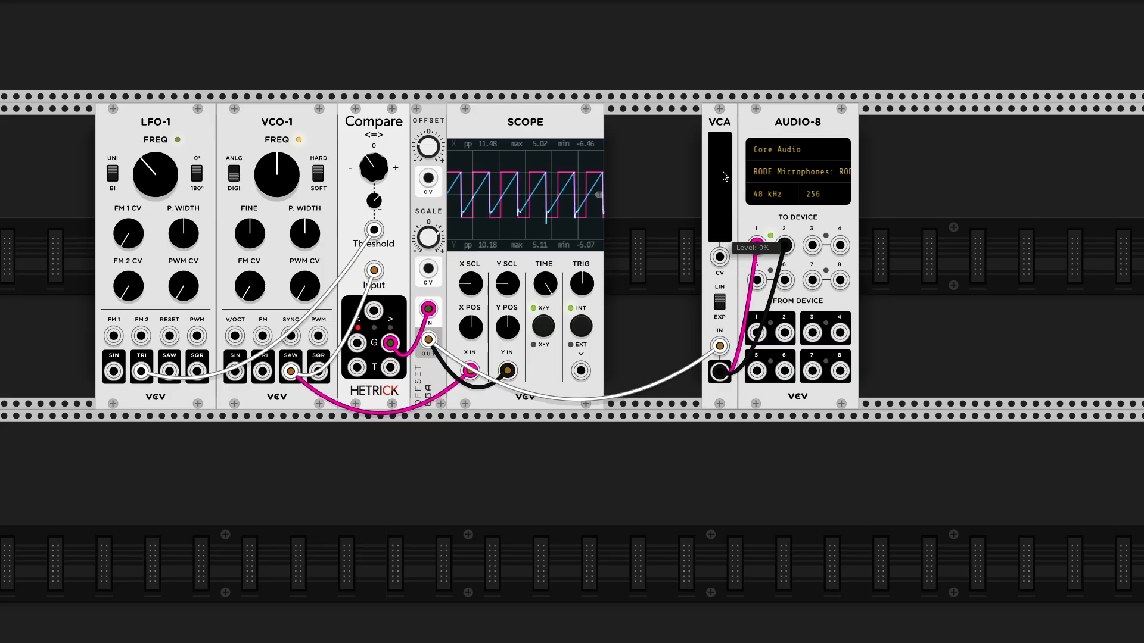
- Switch to the Jun-6 V and raise the DCO's LFO slider to demonstrate pitch modulation
{"action": "key", "text": "super+Tab"}
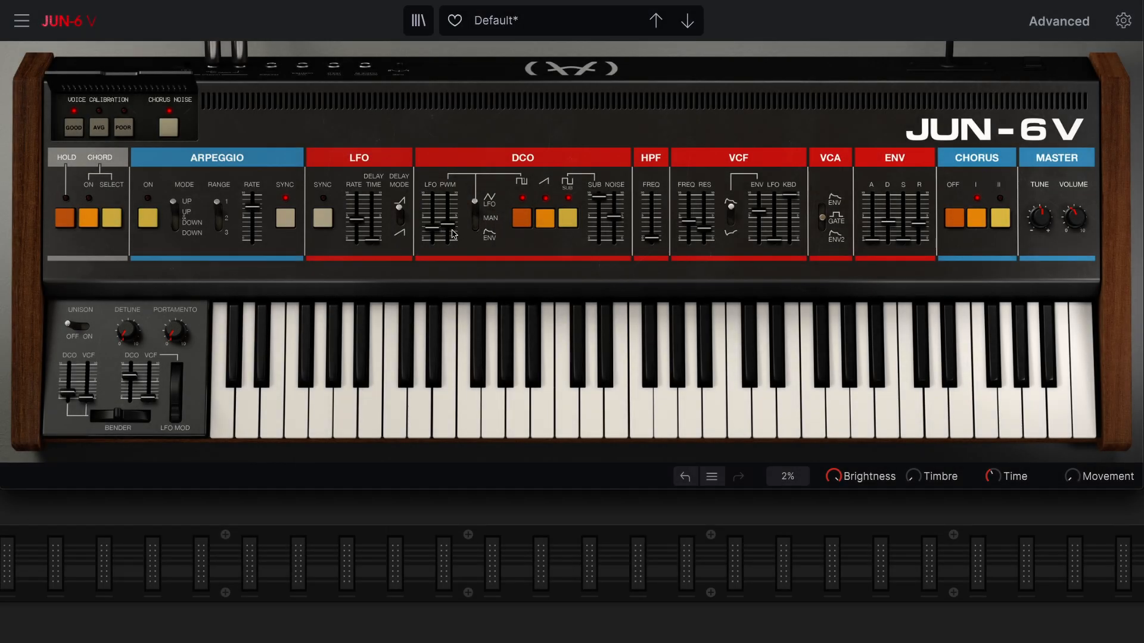
{"action": "left_click_drag", "start_coordinate": [433, 227], "coordinate": [433, 212]}
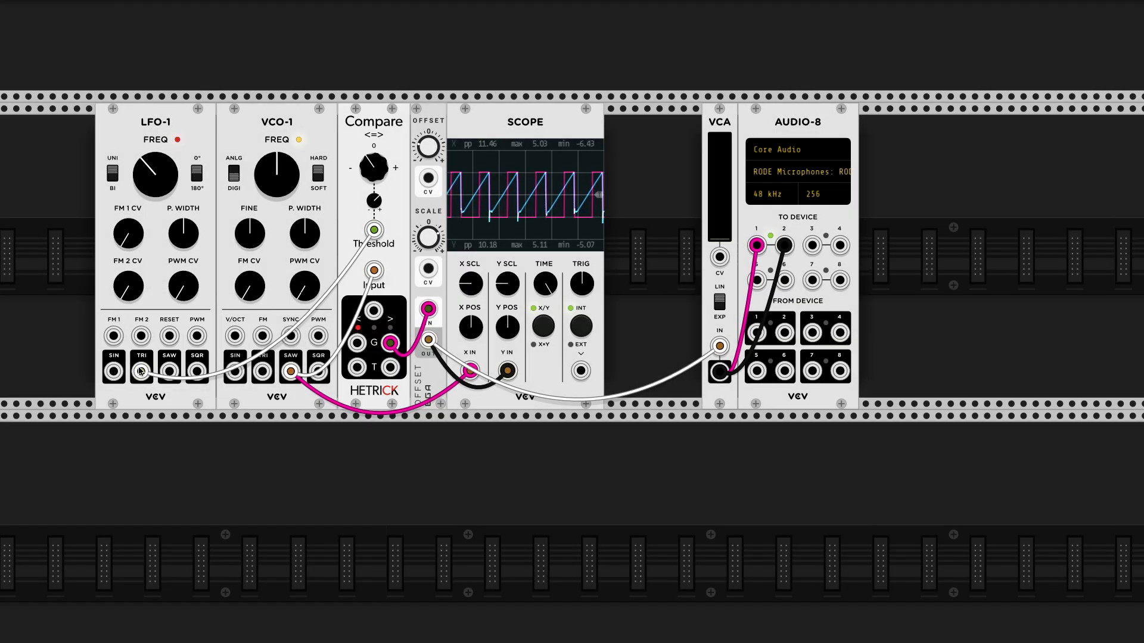
- Recolour the patch cables, making LFO-1's TRI cable to Compare's Threshold pink
{"action": "key", "text": "c"}
{"action": "key", "text": "c"}
{"action": "key", "text": "c"}
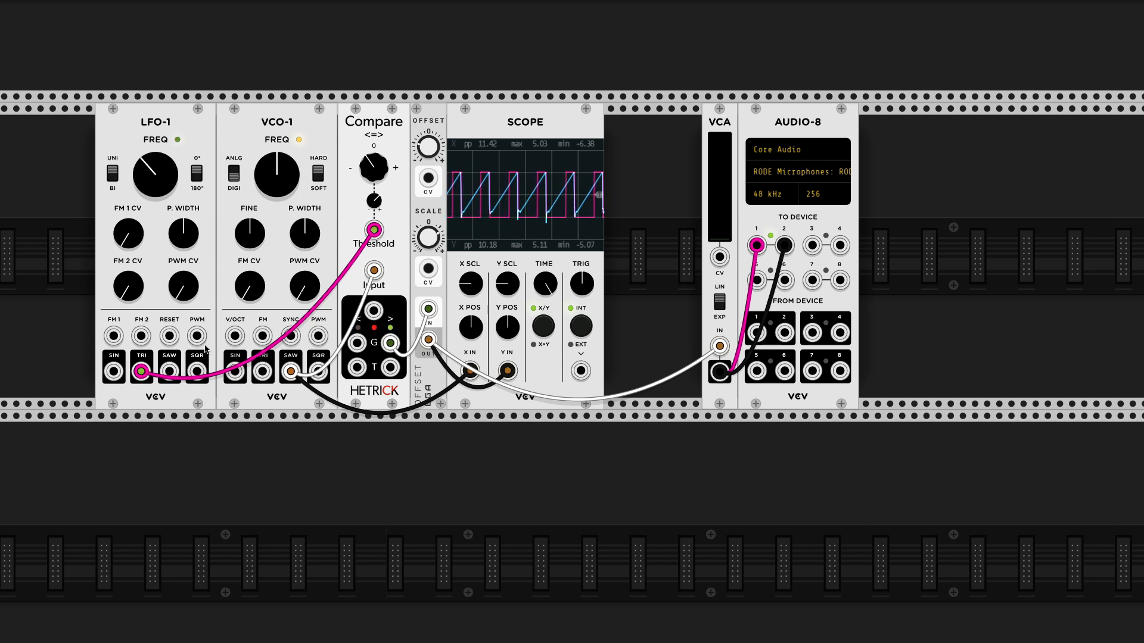
- Patch LFO-1's TRI into VCO-1's FM input with an FM amount of about 4.5%, and lower the VCA level to 0%
{"action": "left_click_drag", "start_coordinate": [263, 336], "coordinate": [141, 372]}
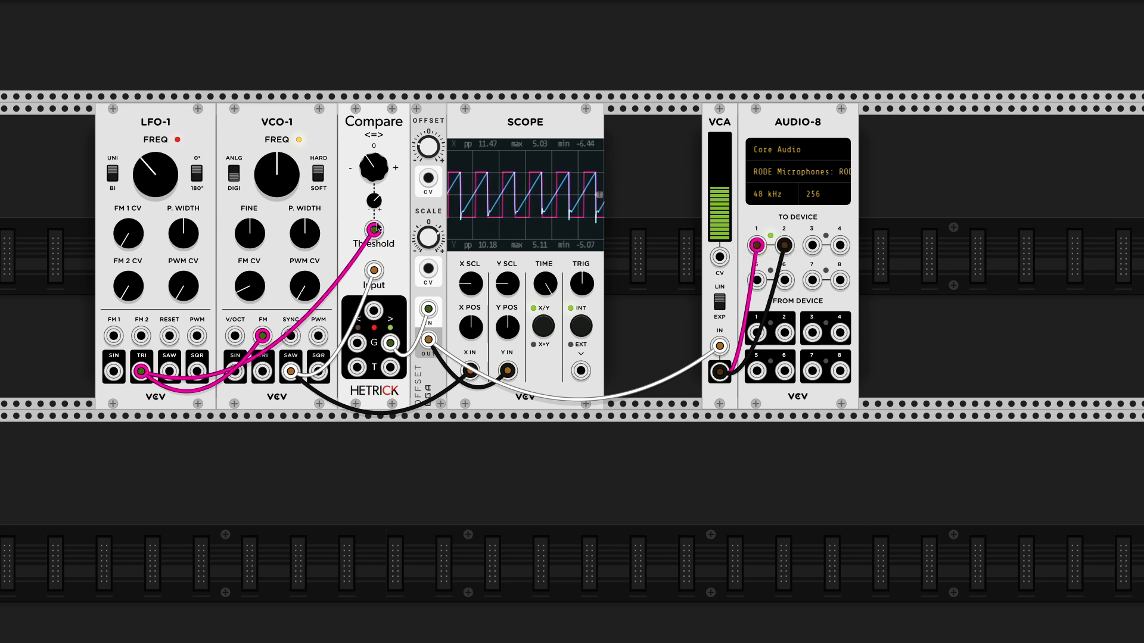
{"action": "left_click_drag", "start_coordinate": [254, 278], "coordinate": [254, 278]}
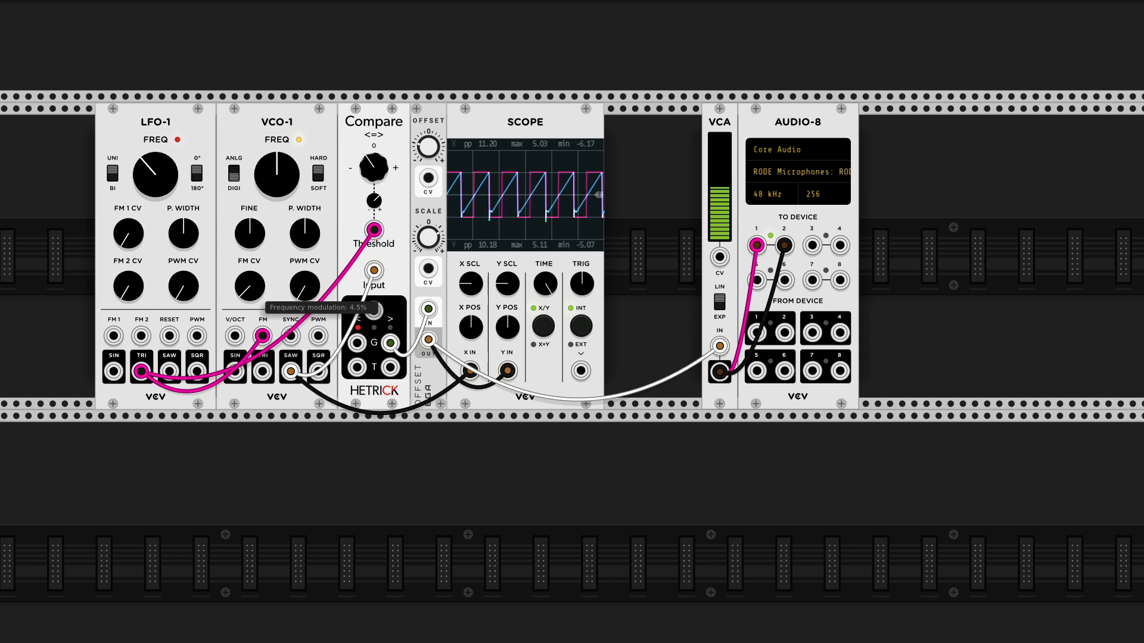
{"action": "left_click_drag", "start_coordinate": [254, 277], "coordinate": [254, 278]}
{"action": "left_click_drag", "start_coordinate": [710, 190], "coordinate": [711, 189]}
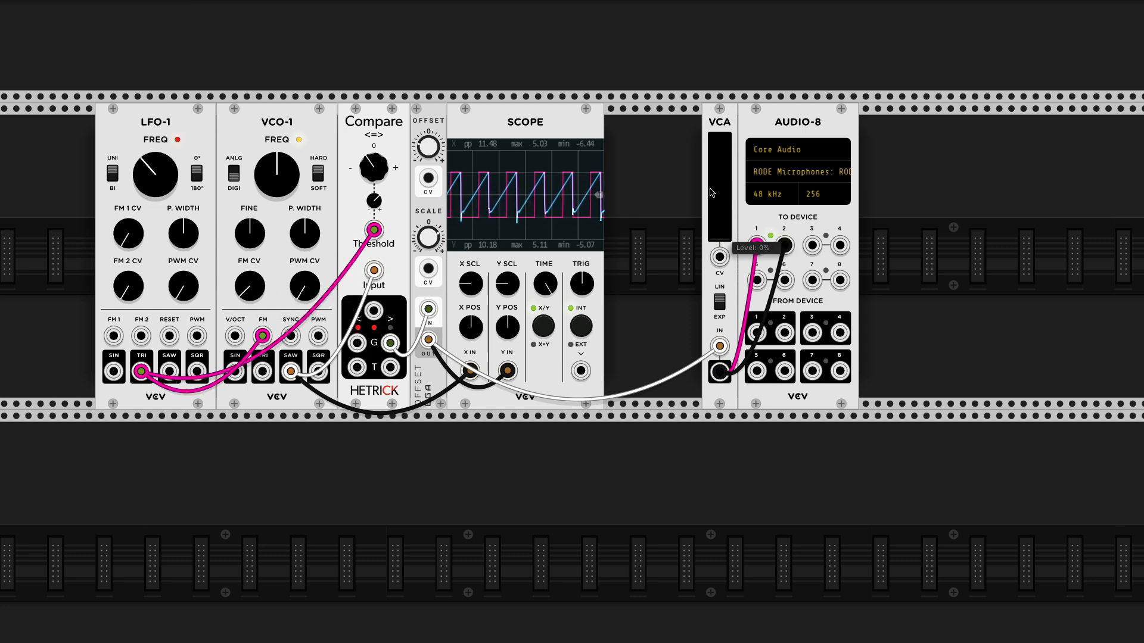
- Review the homemade DCO's flip-flop block in the Expert Difficulty diagram and switch back to the Jun-6 V
{"action": "key", "text": "super+Tab"}
{"action": "key", "text": "super+Tab"}
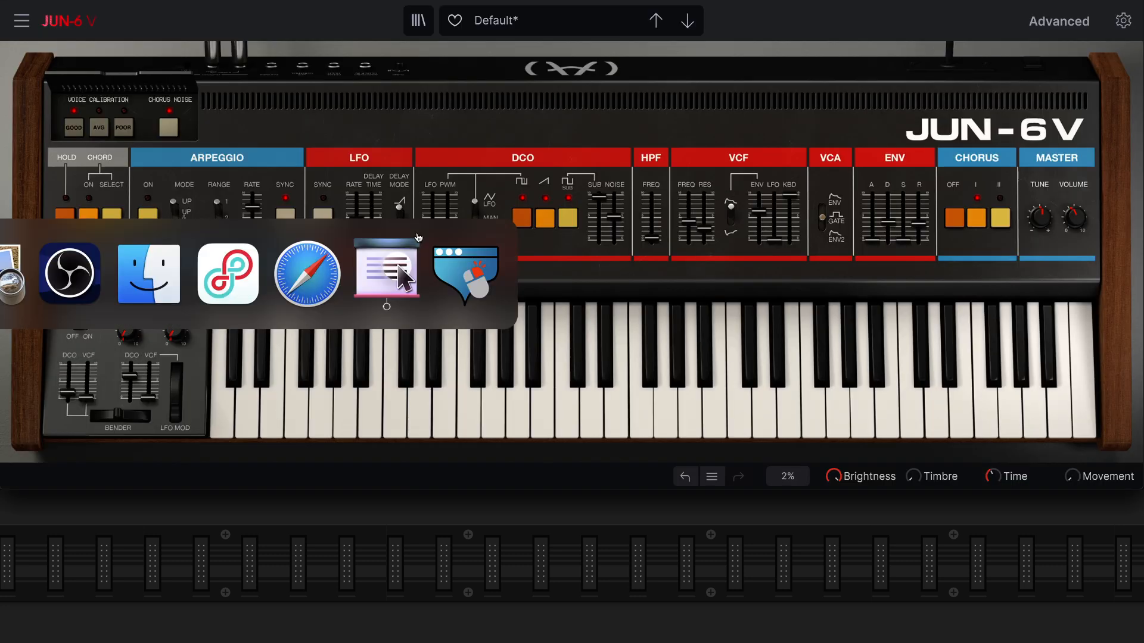
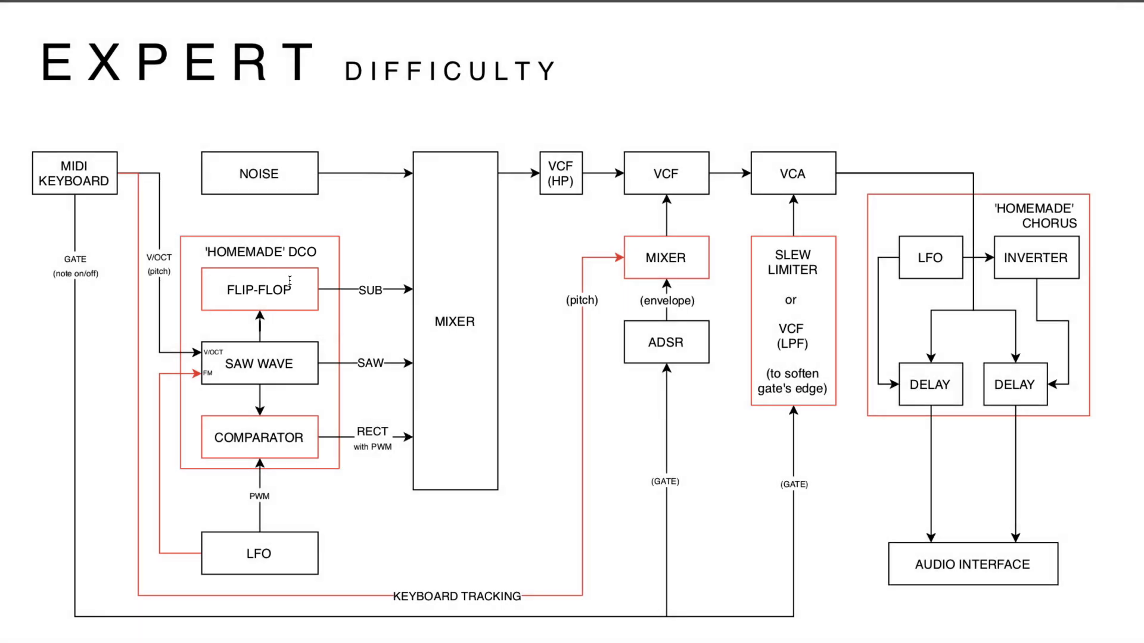
{"action": "key", "text": "super+Tab"}
{"action": "key", "text": "super+Tab"}
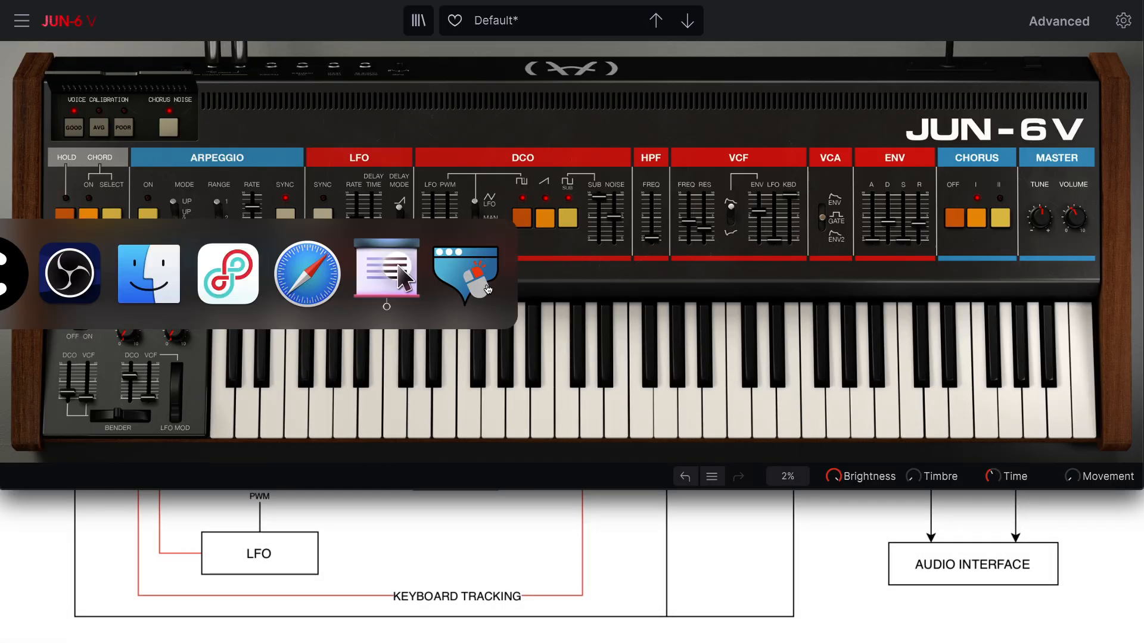
- Switch to VCV Rack, move the Scope away to make room, and add Hetrick's Flip-Flop module after the Offset module
{"action": "key", "text": "super+Tab"}
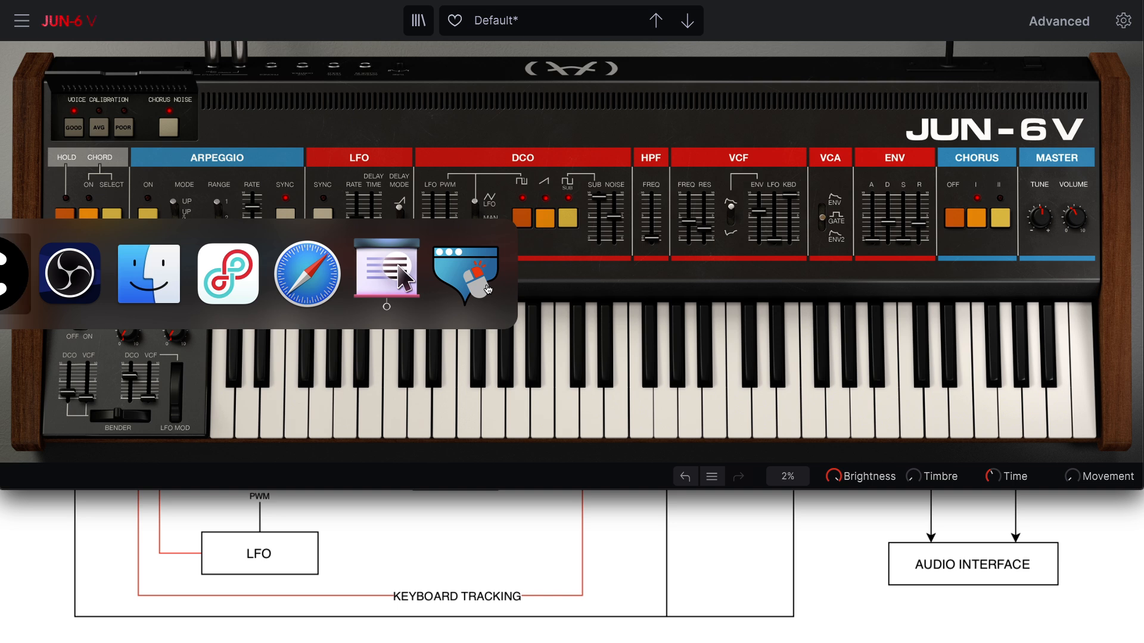
{"action": "left_click_drag", "start_coordinate": [508, 126], "coordinate": [742, 127]}
{"action": "right_click", "coordinate": [575, 160]}
{"action": "type", "text": "f"}
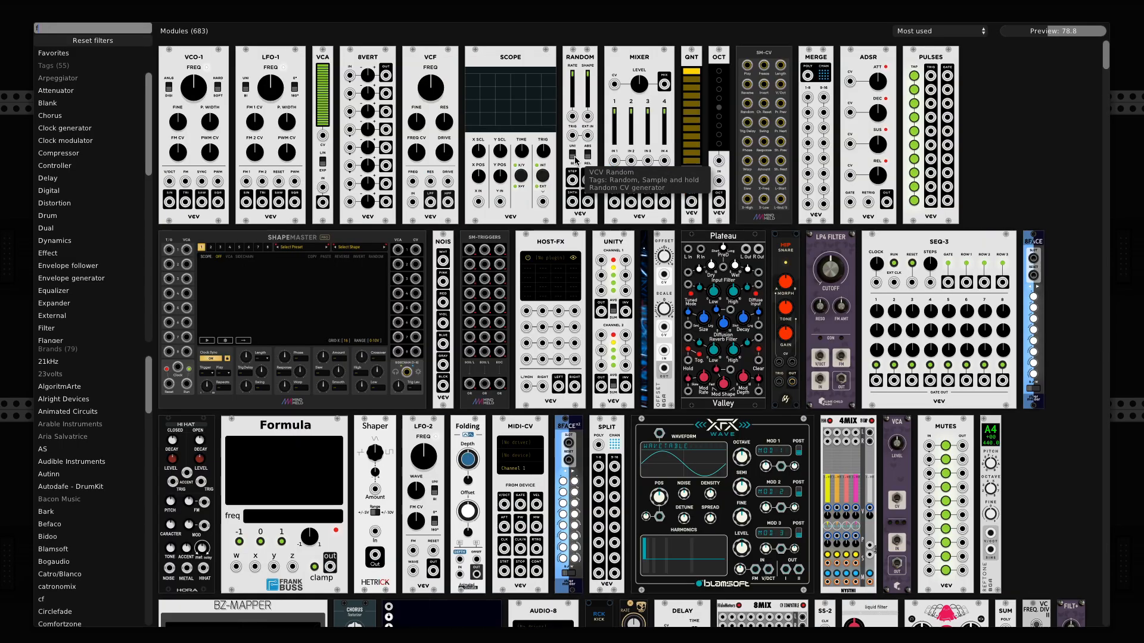
{"action": "type", "text": "lip-"}
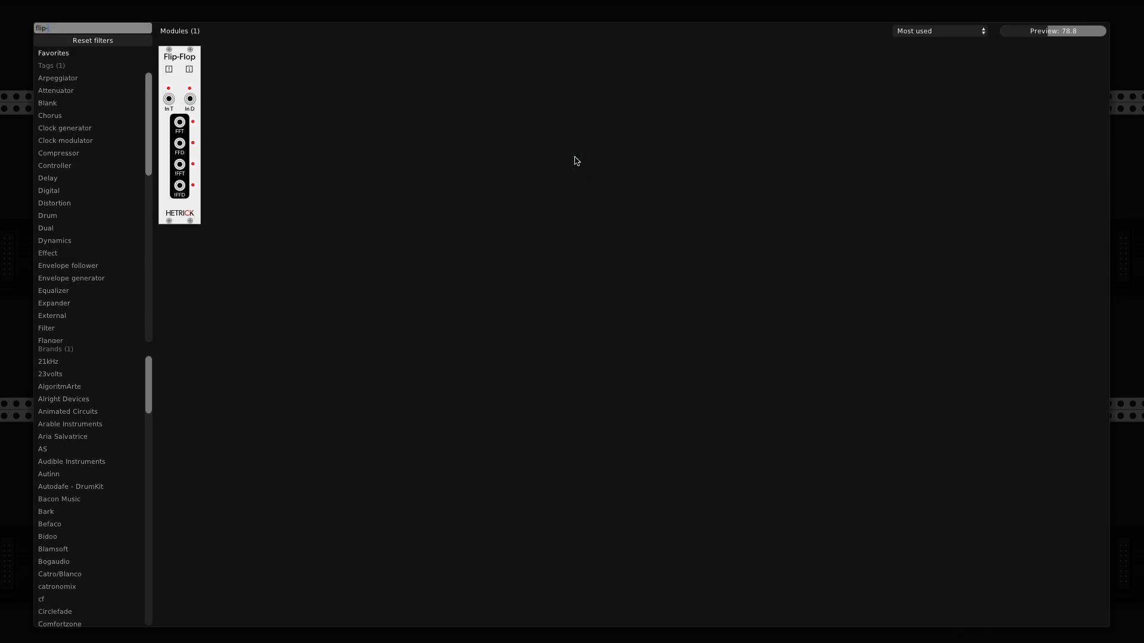
{"action": "left_click", "coordinate": [179, 77]}
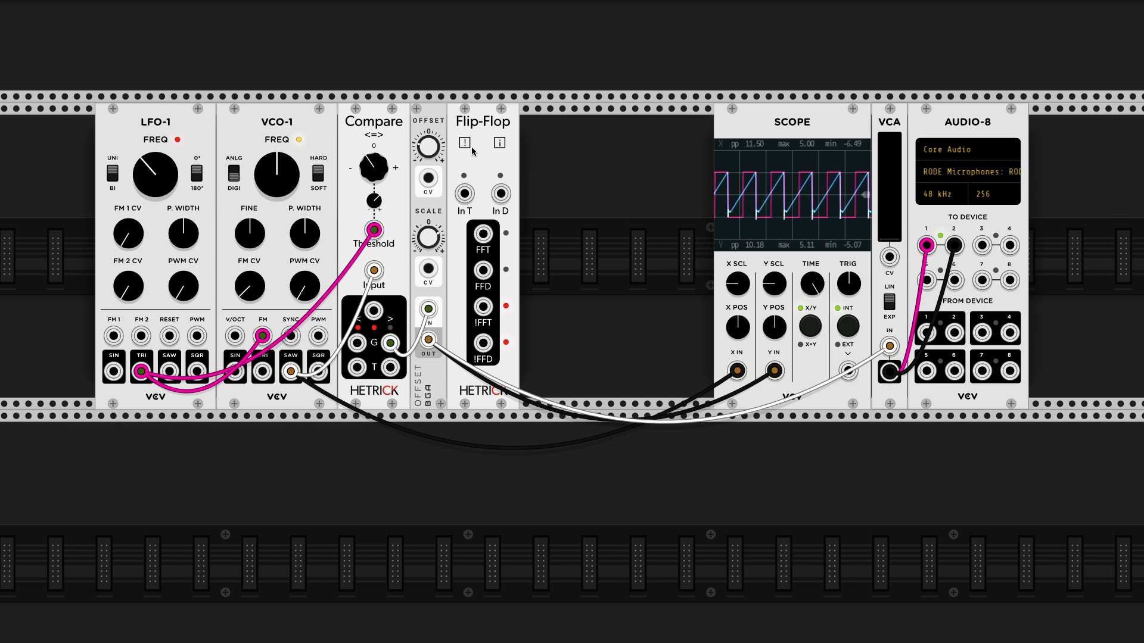
{"action": "left_click_drag", "start_coordinate": [472, 151], "coordinate": [516, 119]}
- Recolour LFO-1's cables to Compare's Threshold black and VCO-1's FM white, and patch VCO-1's SAW into Flip-Flop's In T in pink
{"action": "left_click", "coordinate": [377, 231]}
{"action": "left_click", "coordinate": [262, 337]}
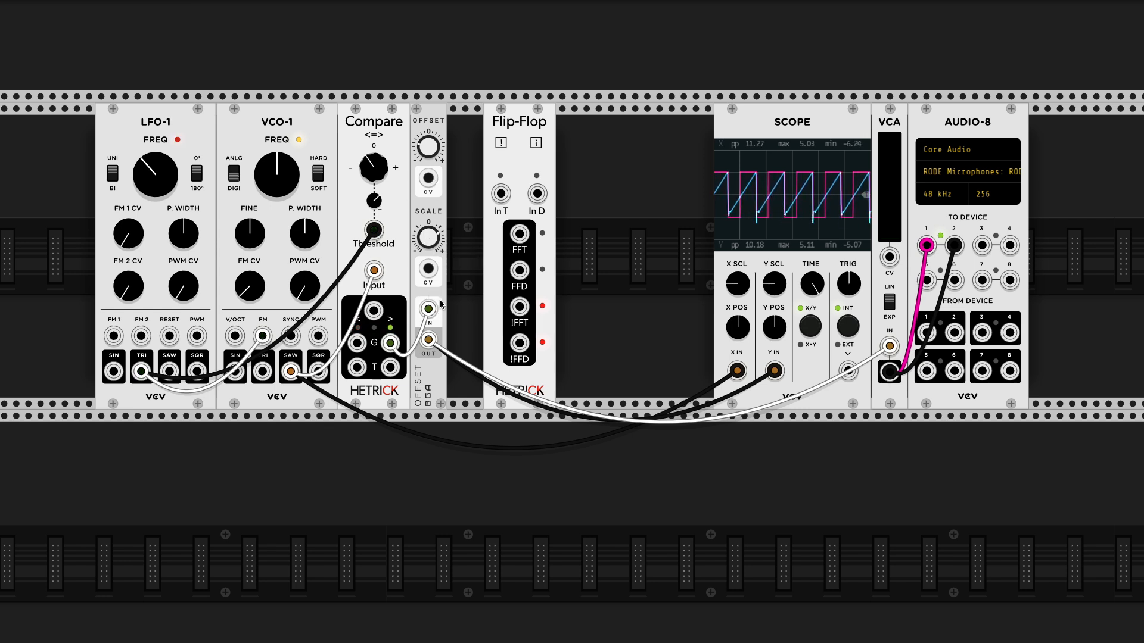
{"action": "left_click_drag", "start_coordinate": [504, 198], "coordinate": [291, 372]}
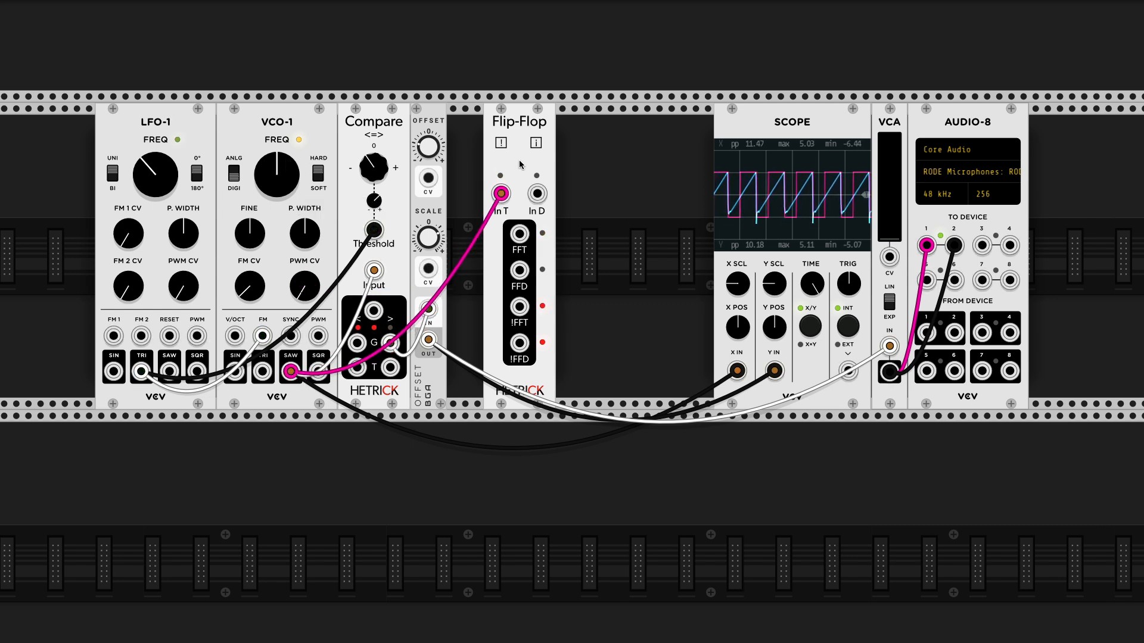
- Patch Flip-Flop's FFT output into Scope's Y IN in place of the Offset signal, and place the Scope beside Flip-Flop
{"action": "right_click", "coordinate": [774, 369]}
{"action": "left_click_drag", "start_coordinate": [774, 371], "coordinate": [520, 234]}
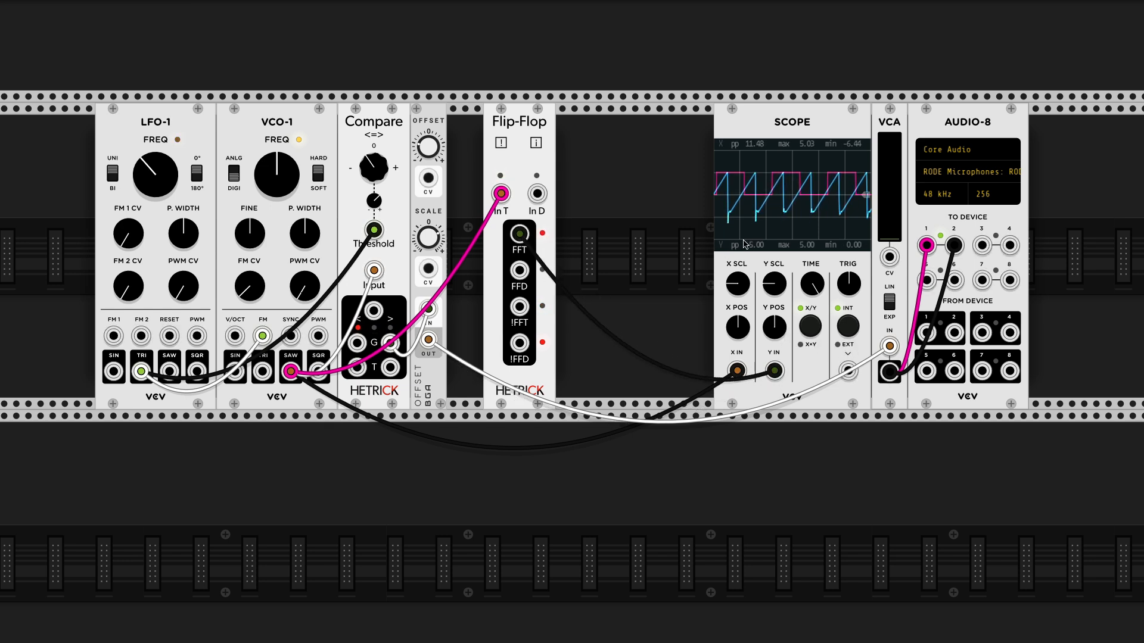
{"action": "left_click_drag", "start_coordinate": [763, 116], "coordinate": [581, 131]}
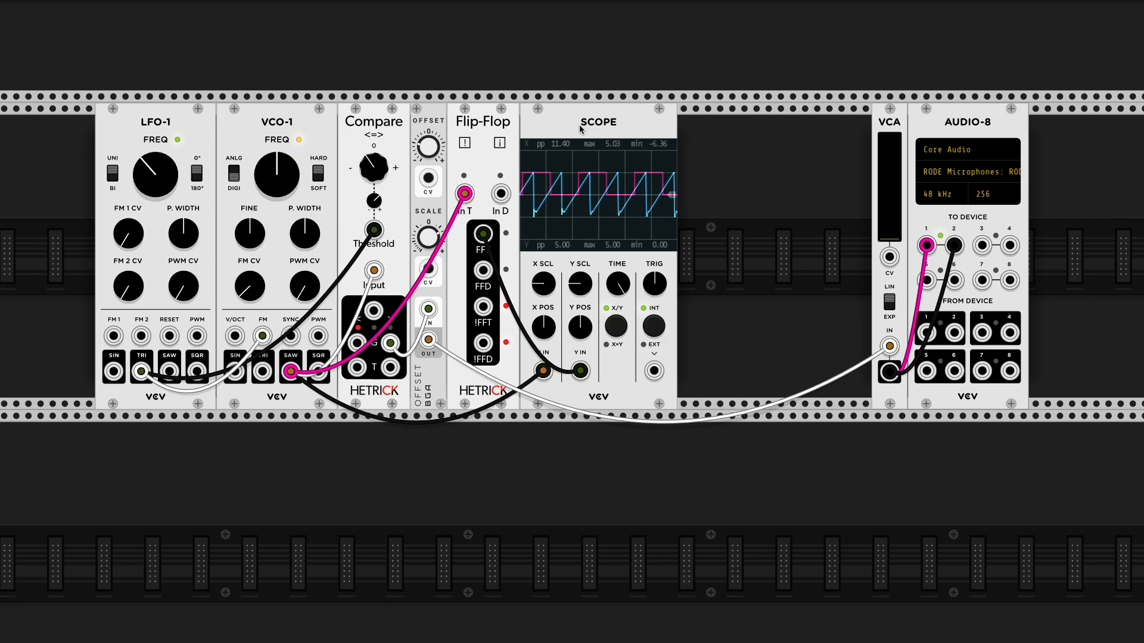
{"action": "scroll", "coordinate": [496, 174], "scroll_direction": "up", "scroll_amount": 3}
{"action": "scroll", "coordinate": [496, 173], "scroll_direction": "left", "scroll_amount": 1}
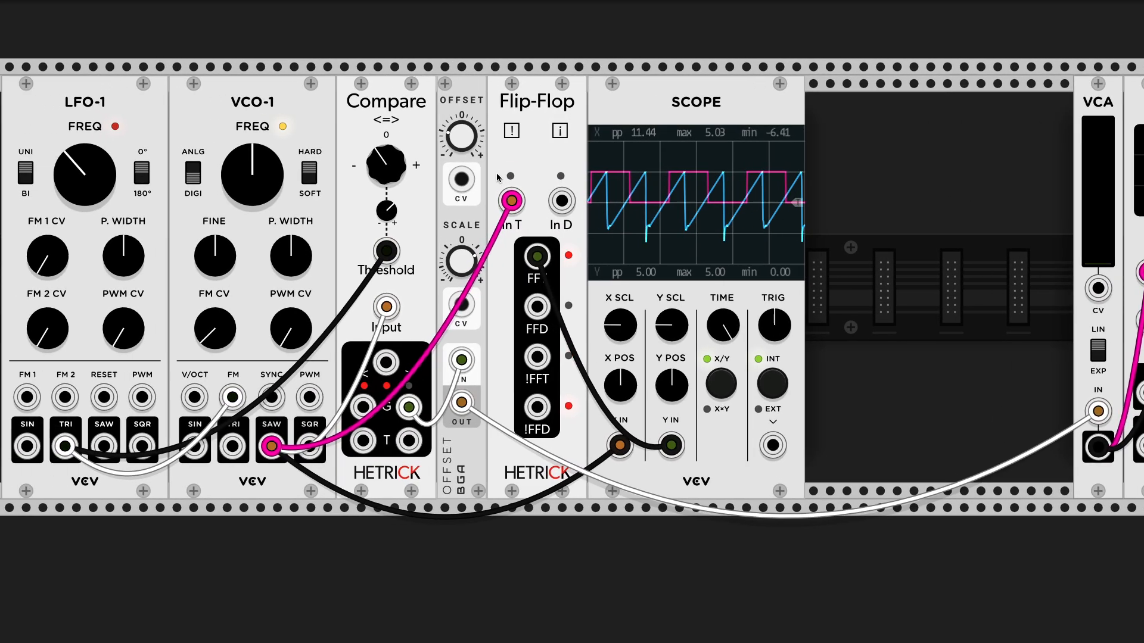
{"action": "scroll", "coordinate": [496, 174], "scroll_direction": "up", "scroll_amount": 2}
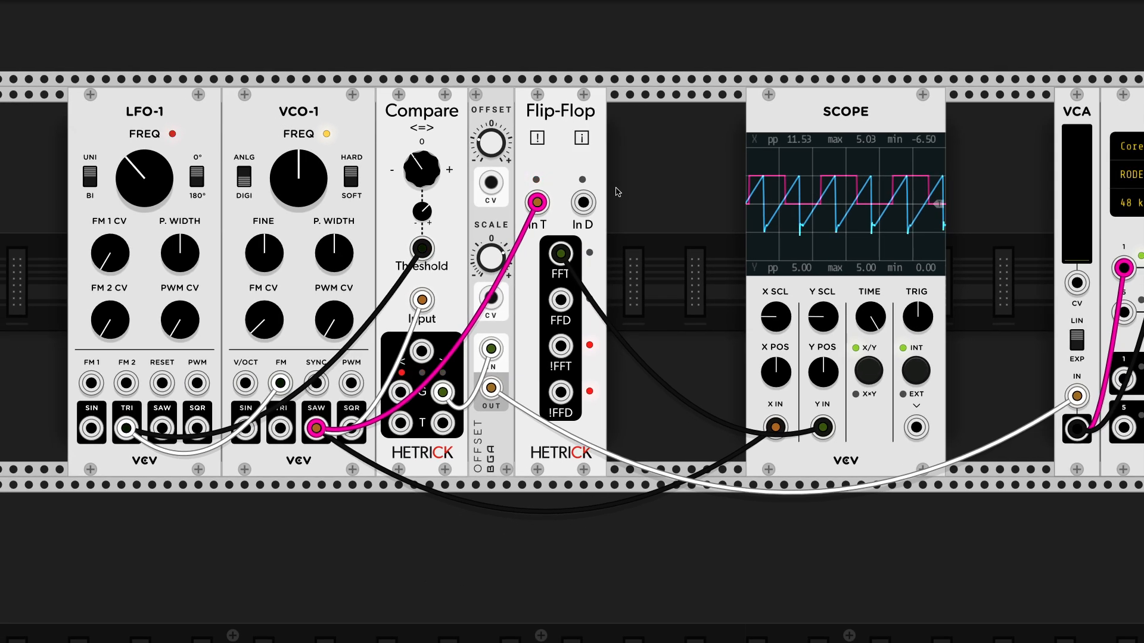
- Duplicate the Offset module after Flip-Flop, route FFT through it into Scope's Y IN, and place the Scope beside it
{"action": "key", "text": "super+d"}
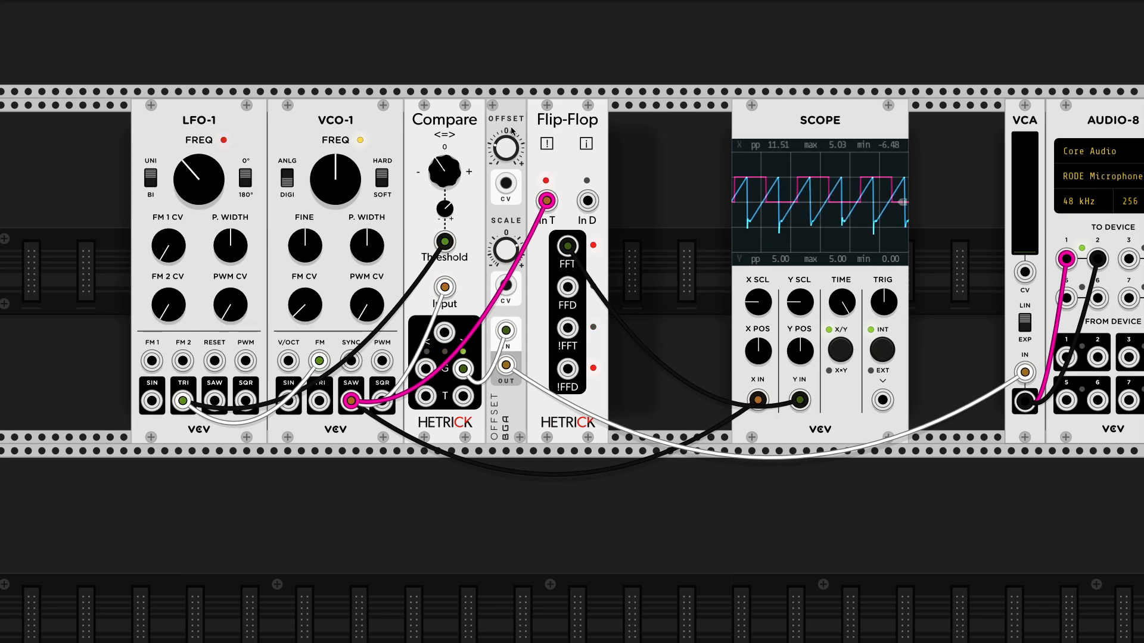
{"action": "mouse_move", "coordinate": [799, 399]}
{"action": "left_mouse_down"}
{"action": "mouse_move", "coordinate": [628, 331]}
{"action": "mouse_move", "coordinate": [800, 399]}
{"action": "left_mouse_up"}
{"action": "left_click_drag", "start_coordinate": [846, 331], "coordinate": [764, 331]}
{"action": "scroll", "coordinate": [760, 328], "scroll_direction": "down", "scroll_amount": 3}
{"action": "left_click_drag", "start_coordinate": [670, 183], "coordinate": [583, 172]}
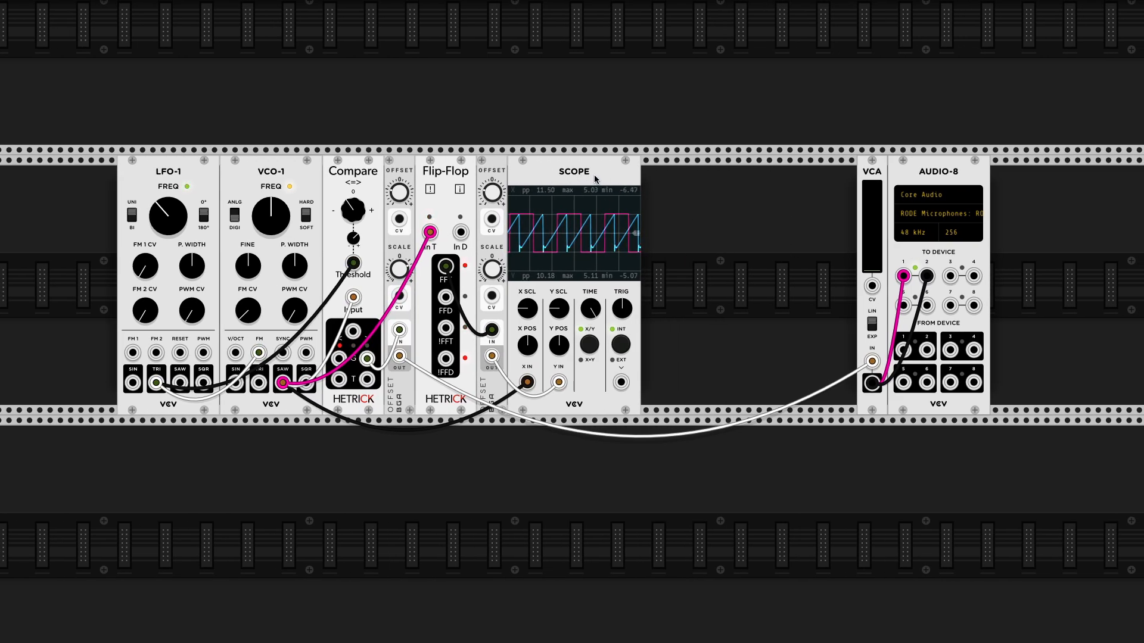
- Move the Scope away, unplug its input cables, and add the VCV Mixer after the second Offset module
{"action": "left_click_drag", "start_coordinate": [591, 180], "coordinate": [793, 175]}
{"action": "mouse_move", "coordinate": [723, 382]}
{"action": "left_mouse_down"}
{"action": "mouse_move", "coordinate": [744, 384]}
{"action": "mouse_move", "coordinate": [549, 207]}
{"action": "left_mouse_up"}
{"action": "right_click", "coordinate": [559, 214]}
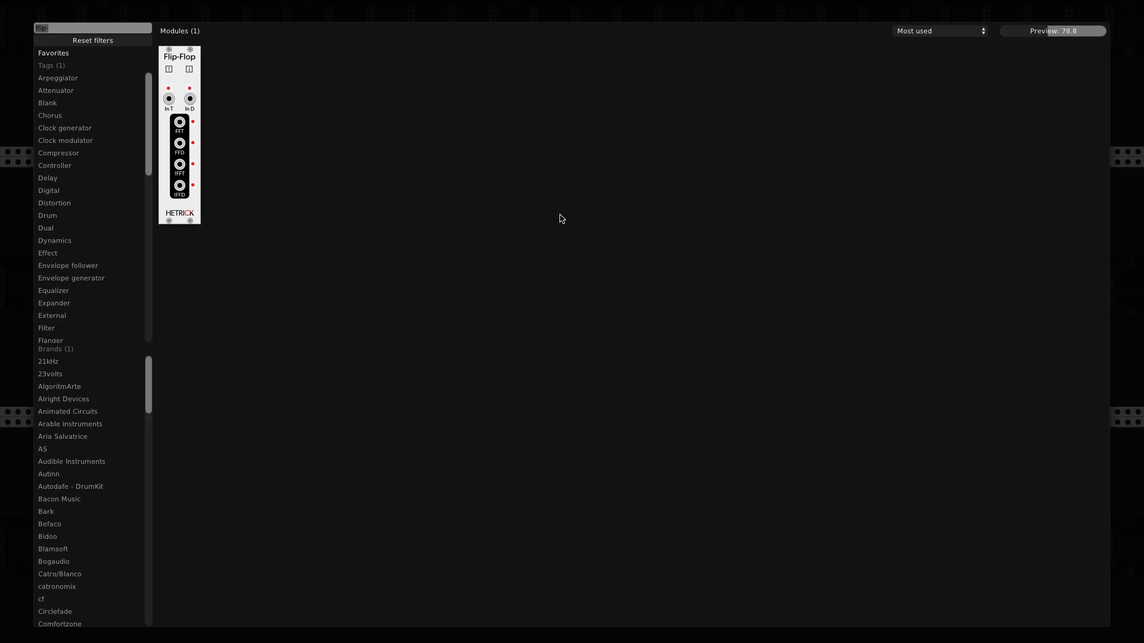
{"action": "type", "text": "mix"}
{"action": "left_click_drag", "start_coordinate": [178, 65], "coordinate": [532, 158]}
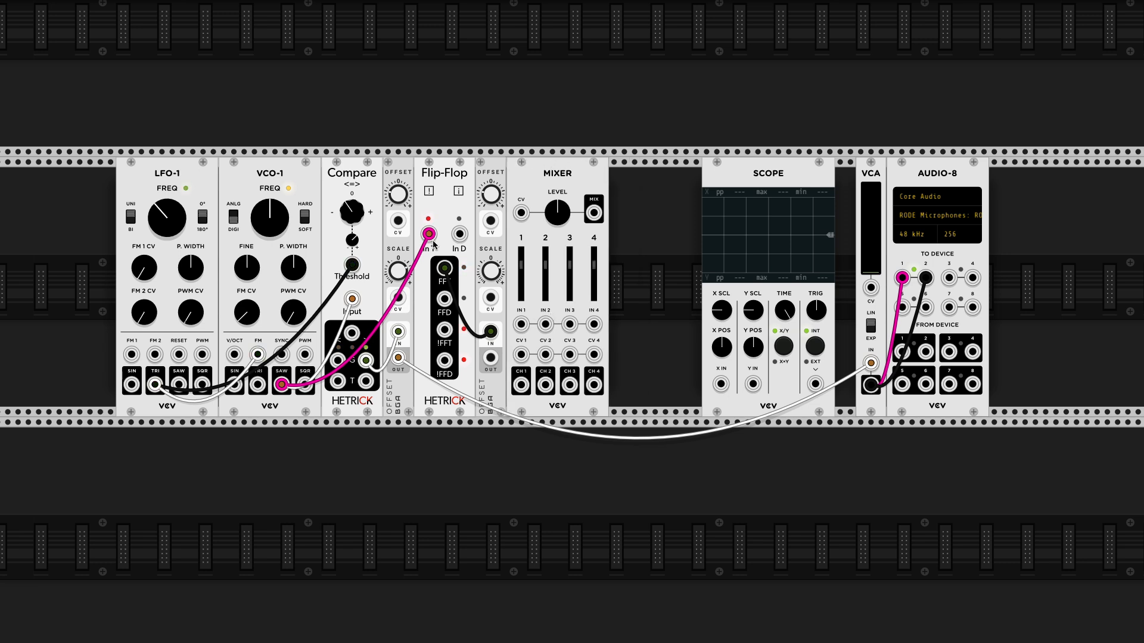
- Recolour Flip-Flop's In T cable black, and patch VCO-1's SAW and both Offset outputs into Mixer IN 1, IN 2 and IN 3 in pink
{"action": "key", "text": "c"}
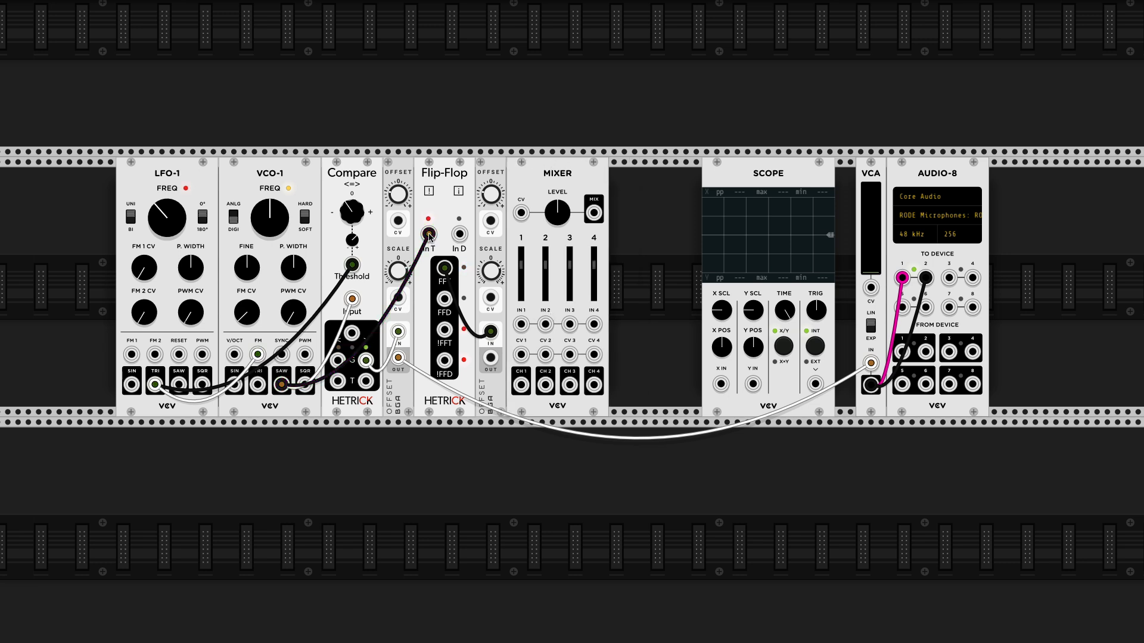
{"action": "left_click_drag", "start_coordinate": [521, 324], "coordinate": [281, 385]}
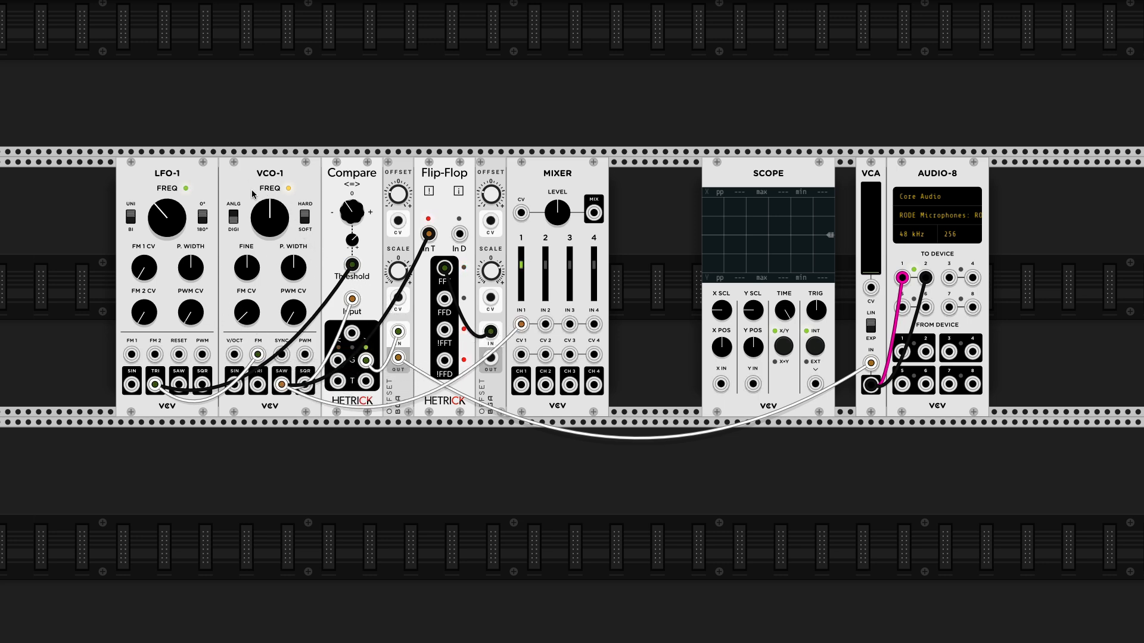
{"action": "key", "text": "c"}
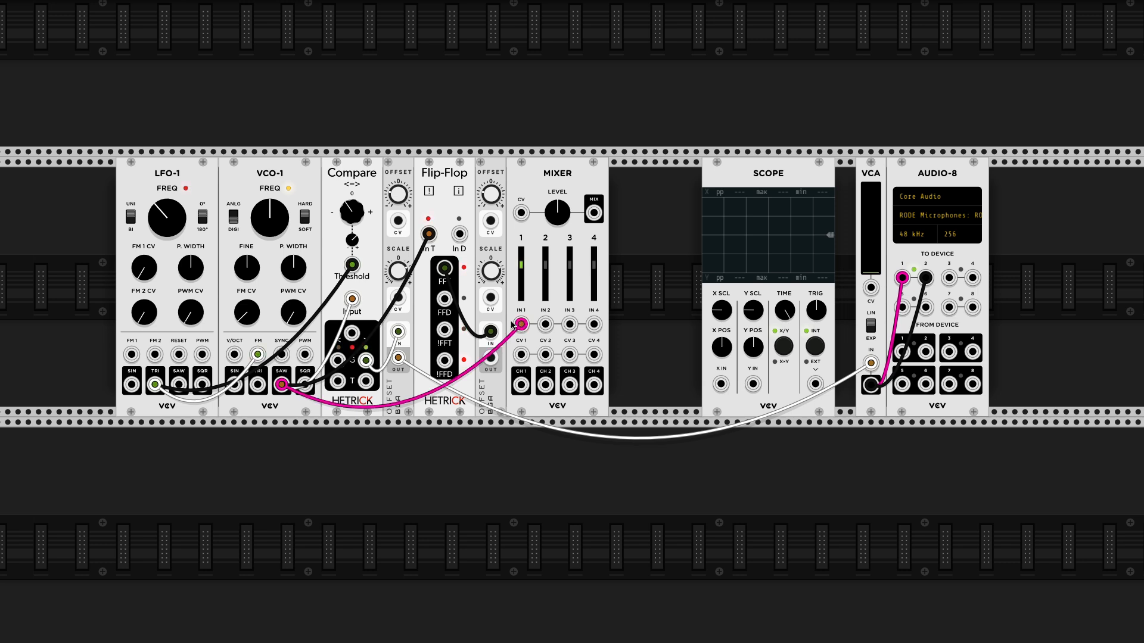
{"action": "left_click_drag", "start_coordinate": [547, 326], "coordinate": [398, 358]}
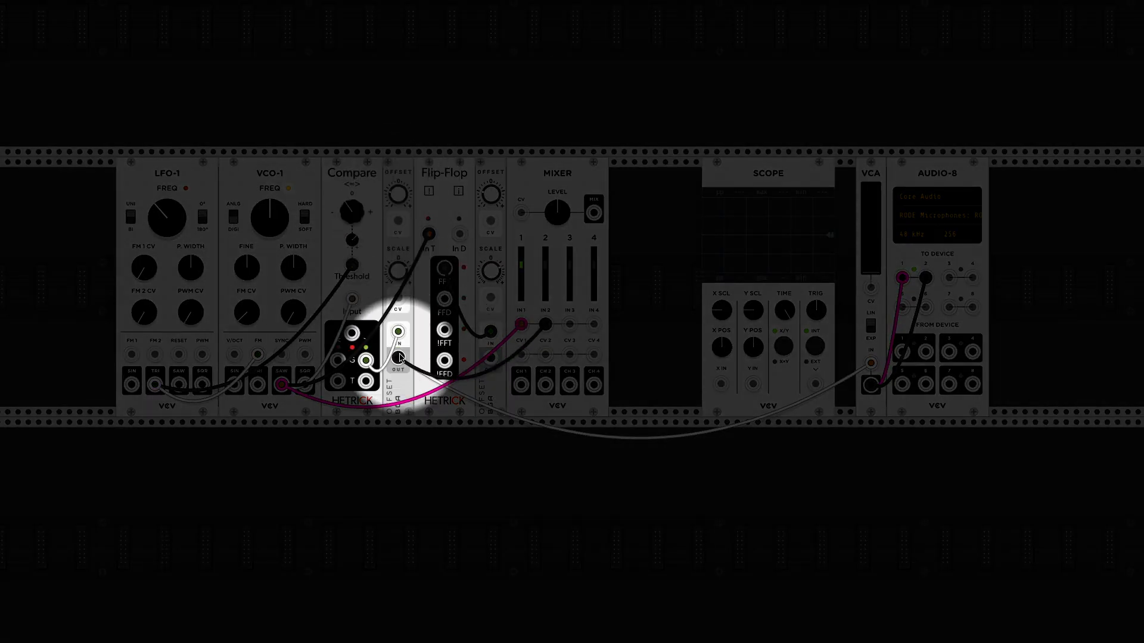
{"action": "left_click", "coordinate": [546, 326]}
{"action": "left_click", "coordinate": [546, 325]}
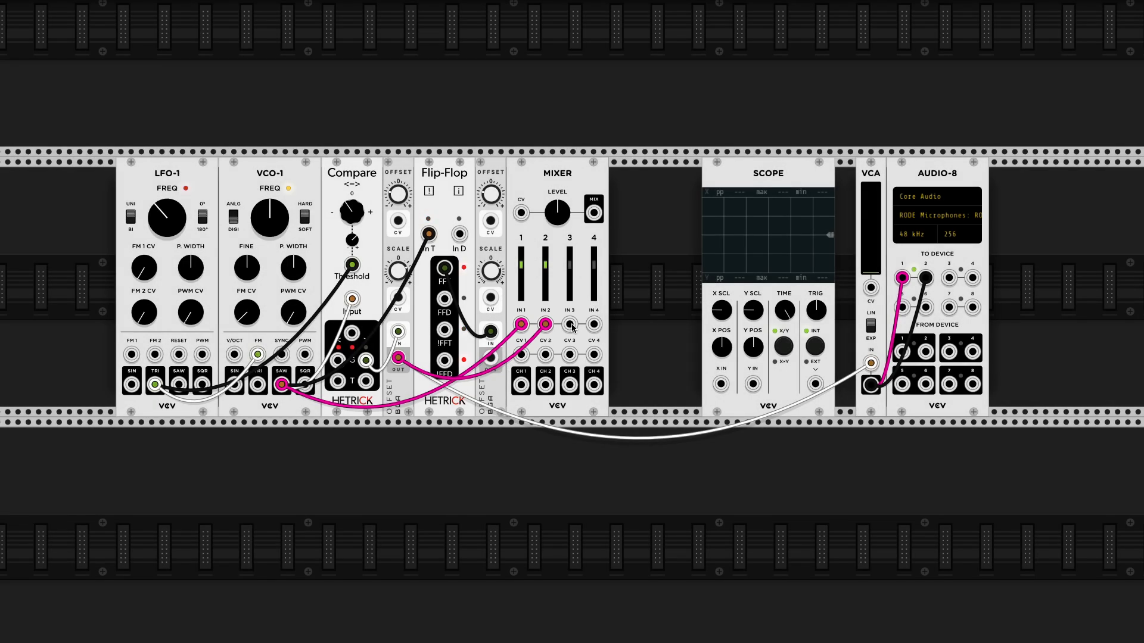
{"action": "left_click_drag", "start_coordinate": [570, 325], "coordinate": [504, 363]}
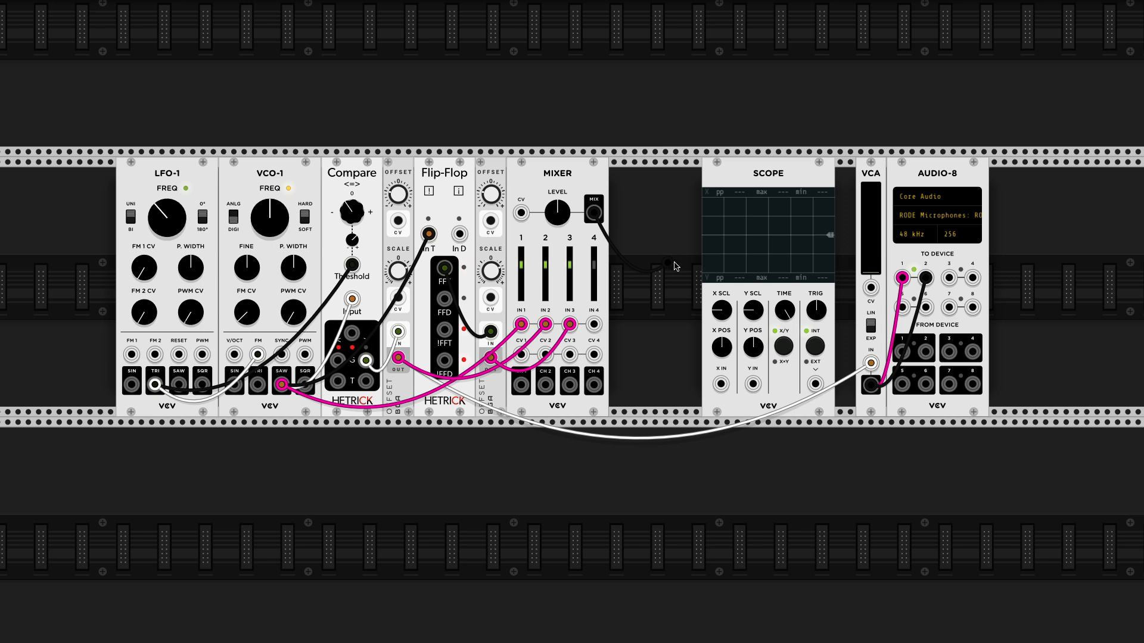
- Patch Mixer's MIX output into the VCA and Scope's X IN, adjusting the Scope's X scale and auditioning at a VCA level of 33.9%
{"action": "left_click_drag", "start_coordinate": [871, 365], "coordinate": [597, 215]}
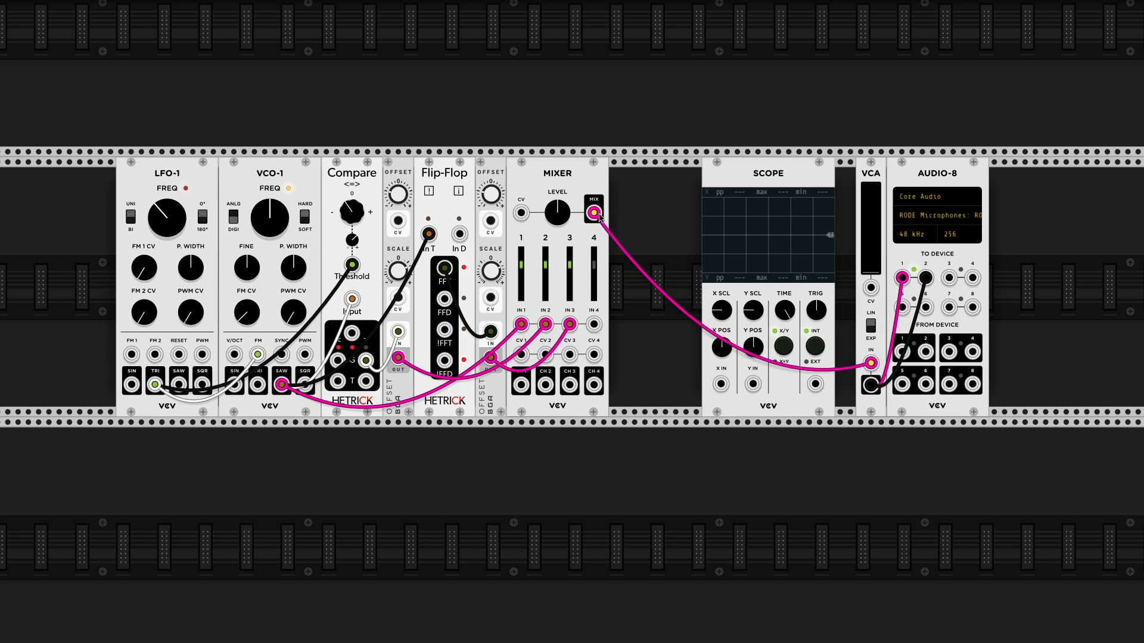
{"action": "left_click_drag", "start_coordinate": [879, 268], "coordinate": [879, 250]}
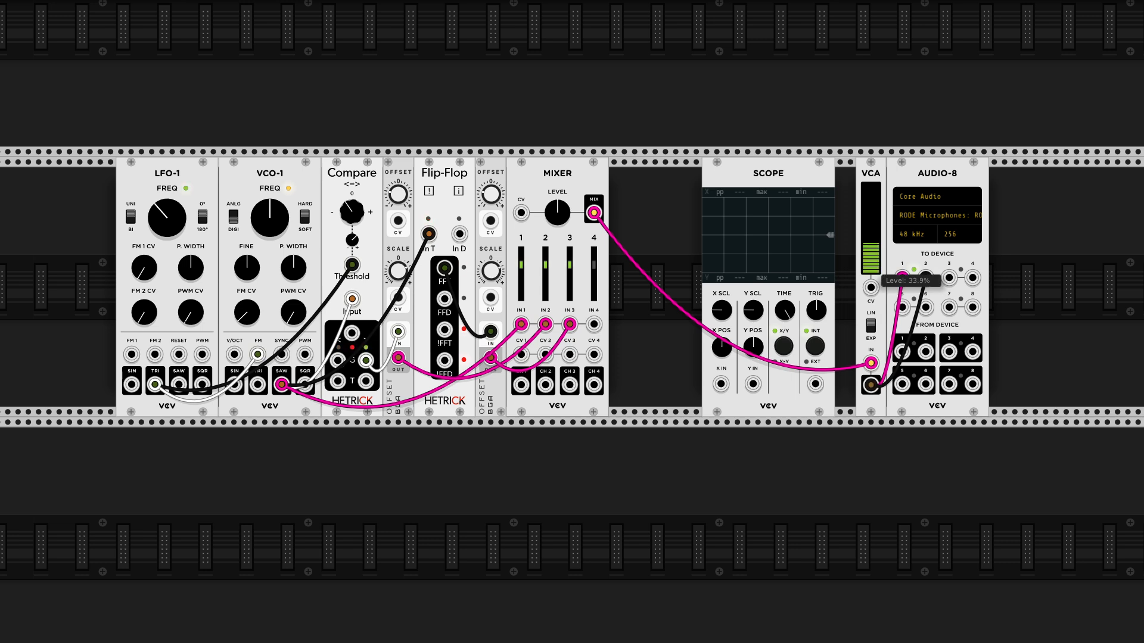
{"action": "left_click_drag", "start_coordinate": [721, 384], "coordinate": [594, 212]}
{"action": "left_click_drag", "start_coordinate": [721, 310], "coordinate": [720, 319]}
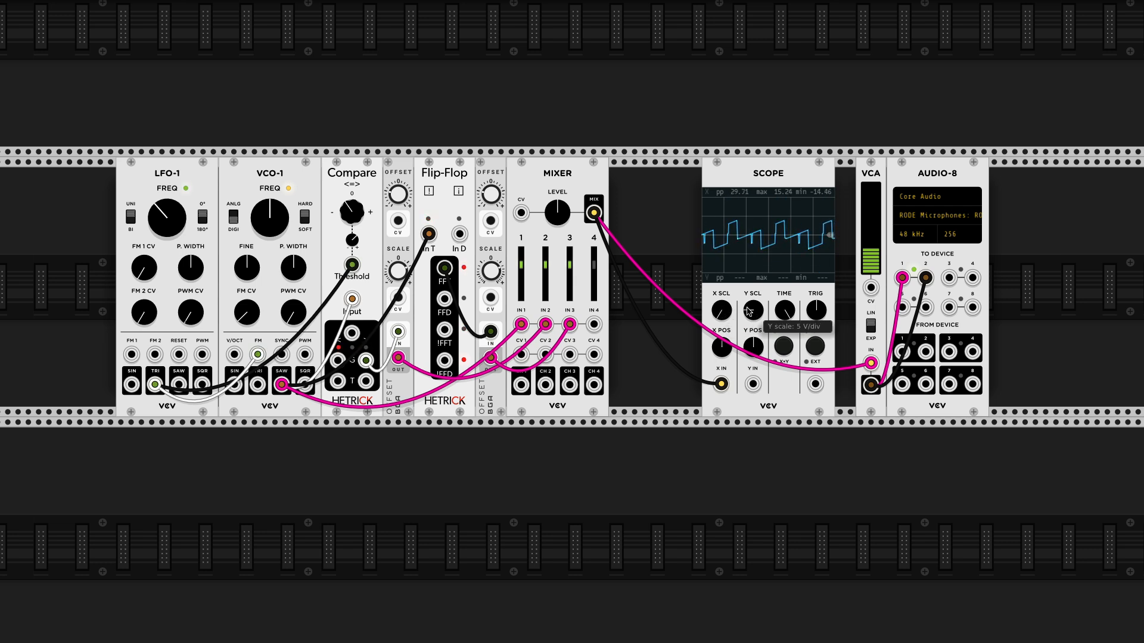
{"action": "mouse_move", "coordinate": [265, 219]}
{"action": "left_mouse_down"}
{"action": "mouse_move", "coordinate": [265, 256]}
{"action": "mouse_move", "coordinate": [265, 238]}
{"action": "left_mouse_up"}
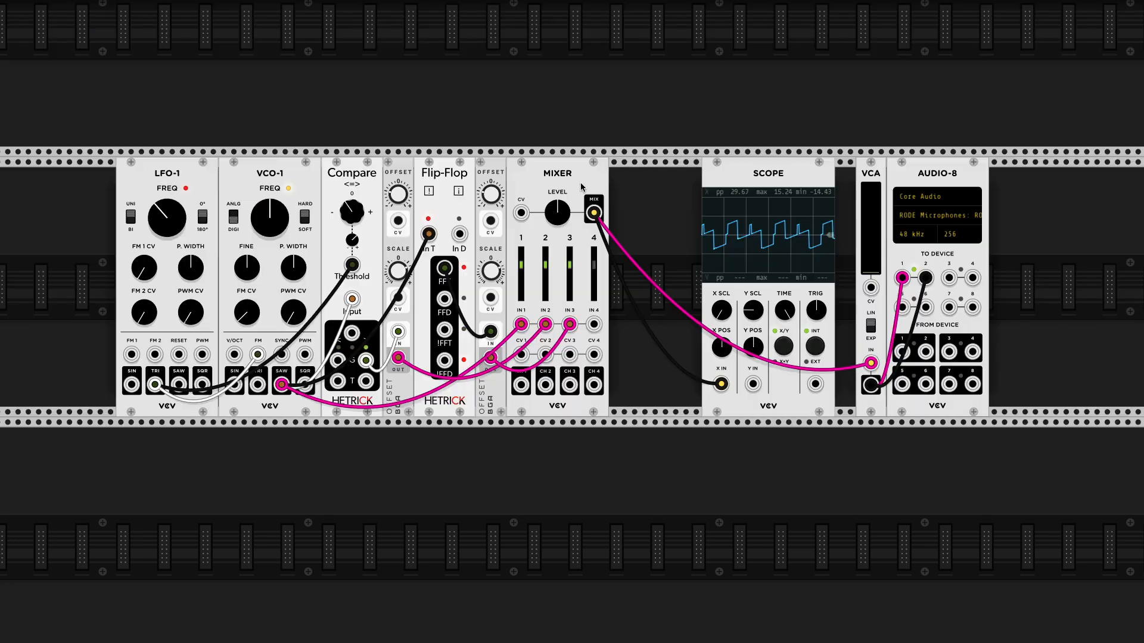
- Review the noise block in the Expert Difficulty diagram and switch back to VCV Rack
{"action": "key", "text": "super+Tab"}
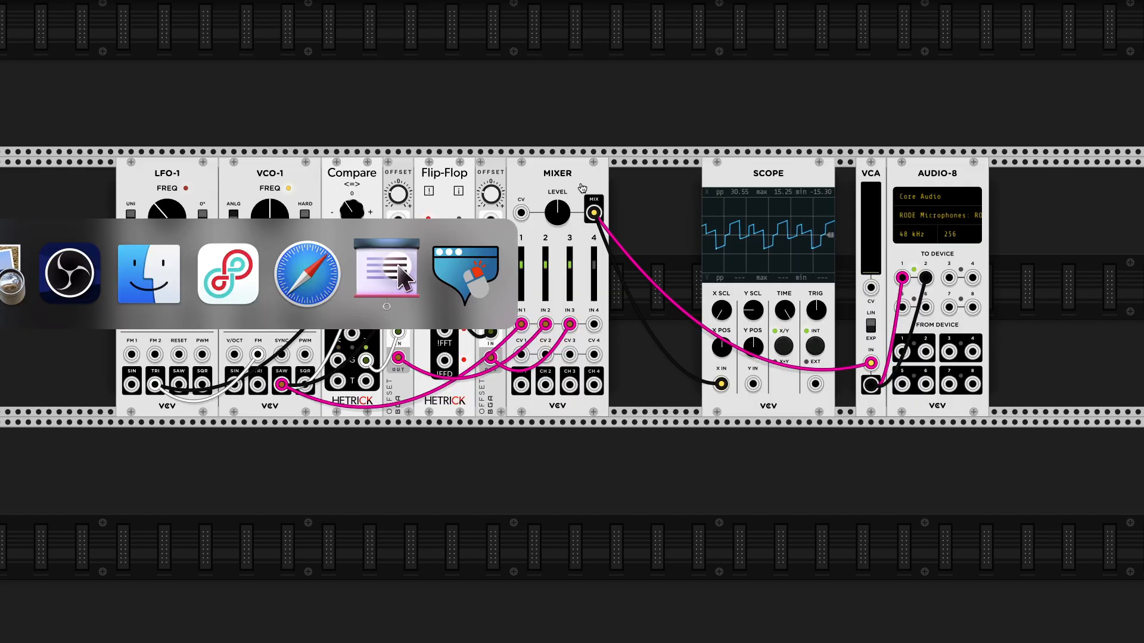
{"action": "key", "text": "super+Tab"}
{"action": "key", "text": "F1"}
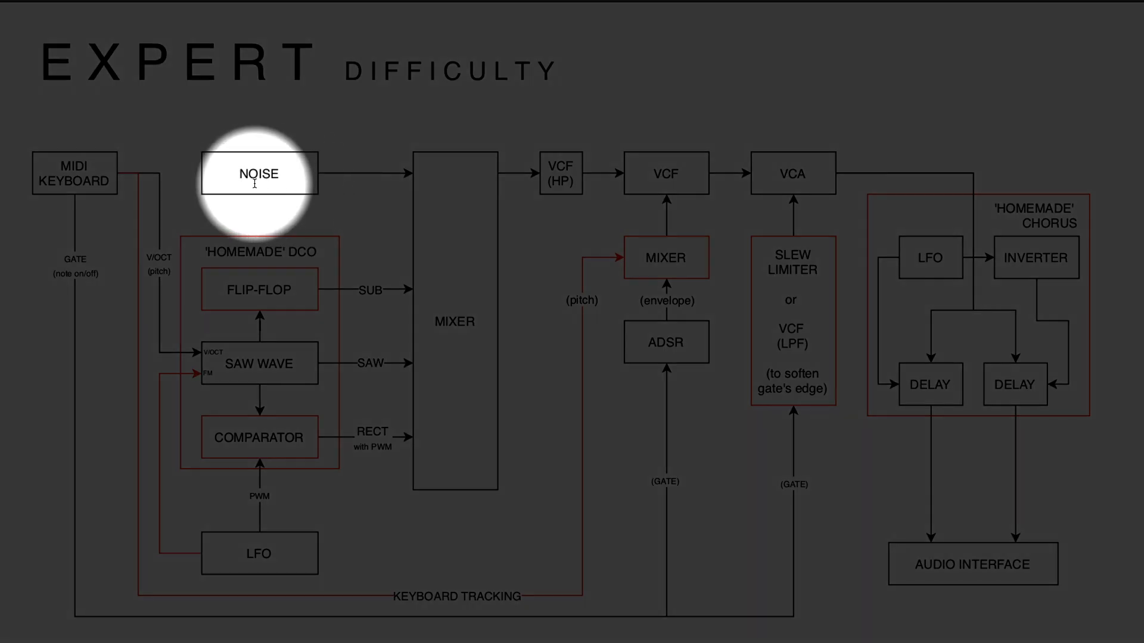
{"action": "key", "text": "F1"}
{"action": "key", "text": "super+Tab"}
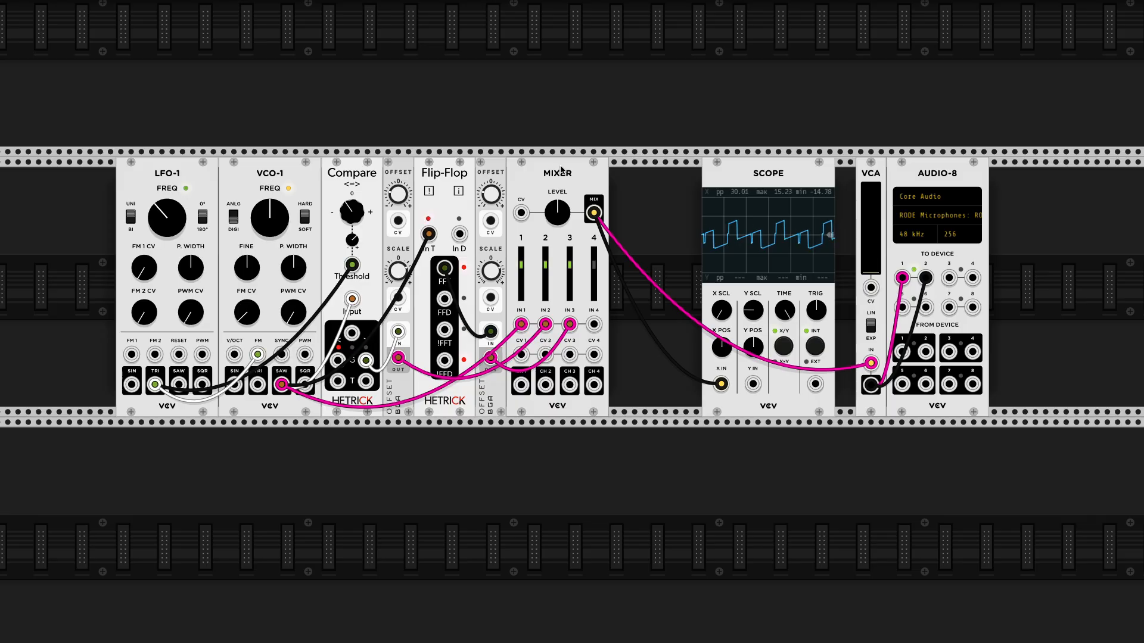
- Add the VCV Noise module before the Mixer and patch its WHT output into Mixer IN 4 with a pink cable
{"action": "left_click_drag", "start_coordinate": [573, 177], "coordinate": [666, 179]}
{"action": "right_click", "coordinate": [545, 207]}
{"action": "type", "text": "noise"}
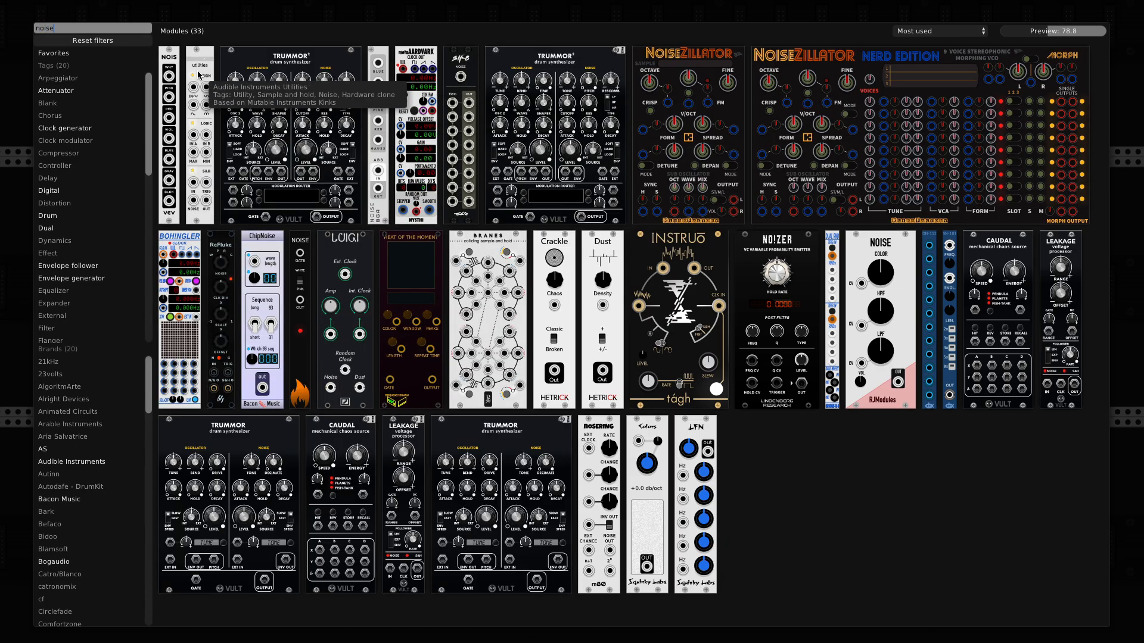
{"action": "left_click", "coordinate": [177, 66]}
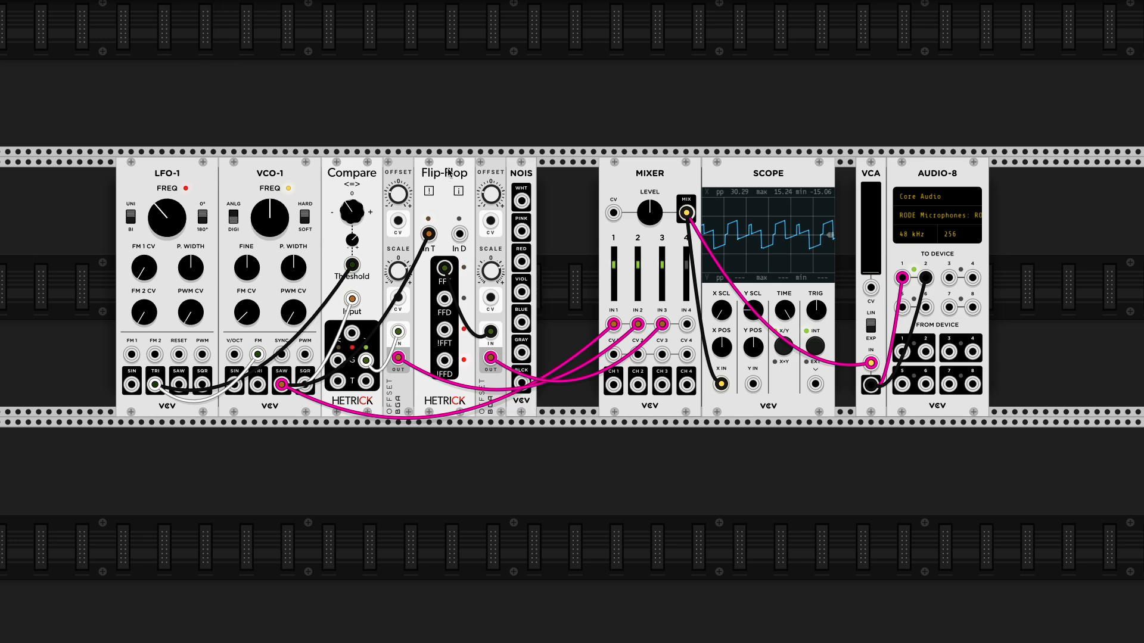
{"action": "left_click_drag", "start_coordinate": [687, 324], "coordinate": [521, 201]}
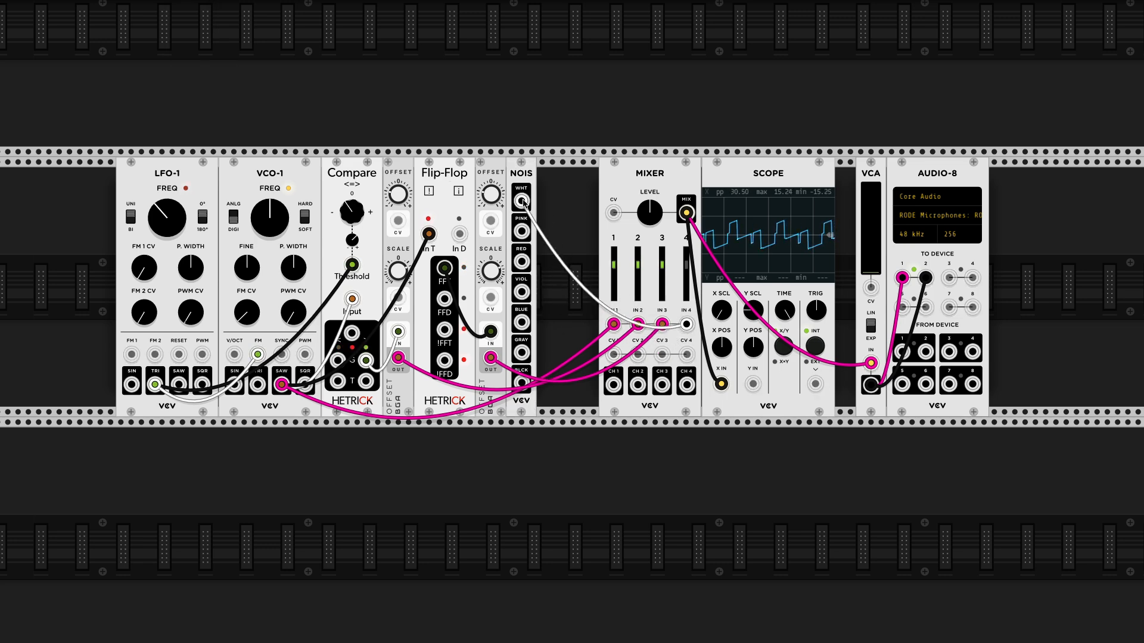
{"action": "left_click_drag", "start_coordinate": [672, 197], "coordinate": [611, 197]}
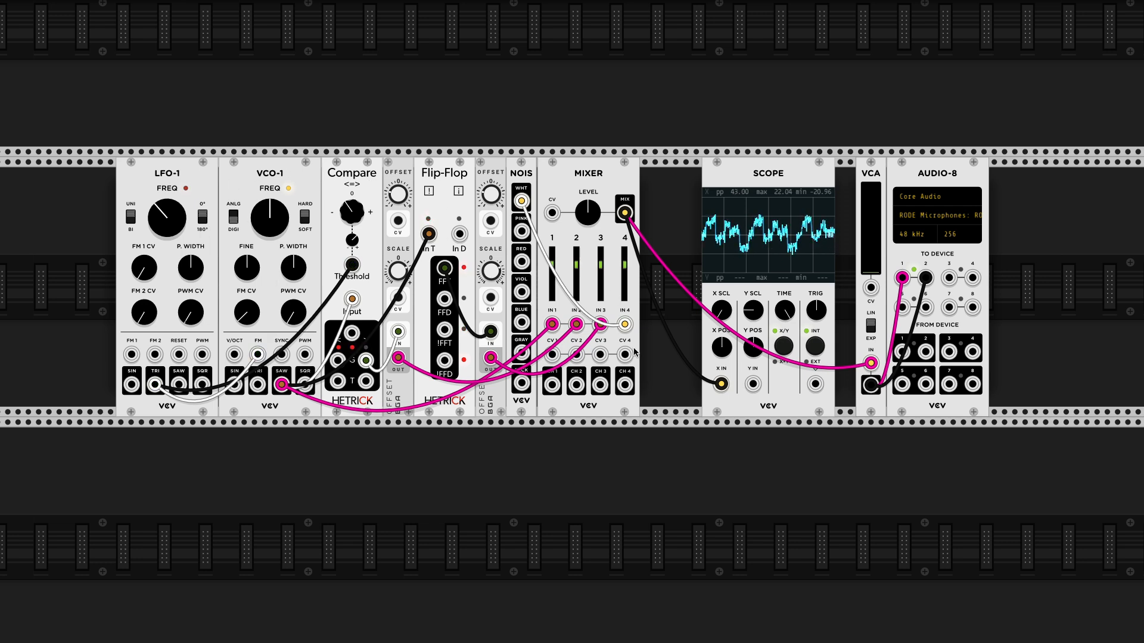
{"action": "key", "text": "c"}
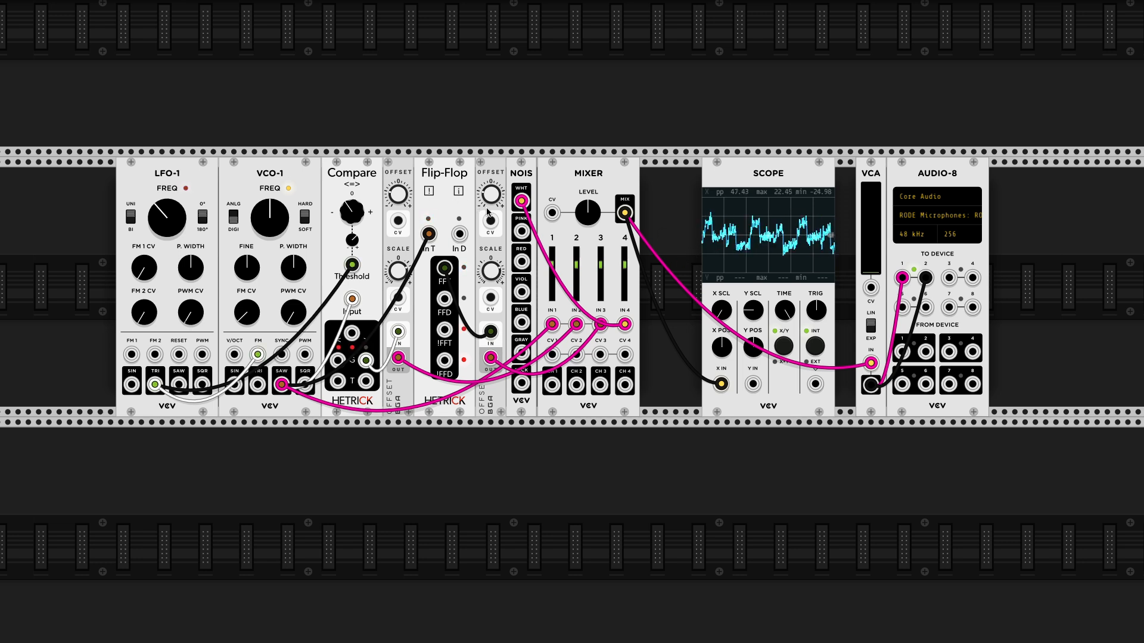
{"action": "left_click_drag", "start_coordinate": [754, 178], "coordinate": [688, 174]}
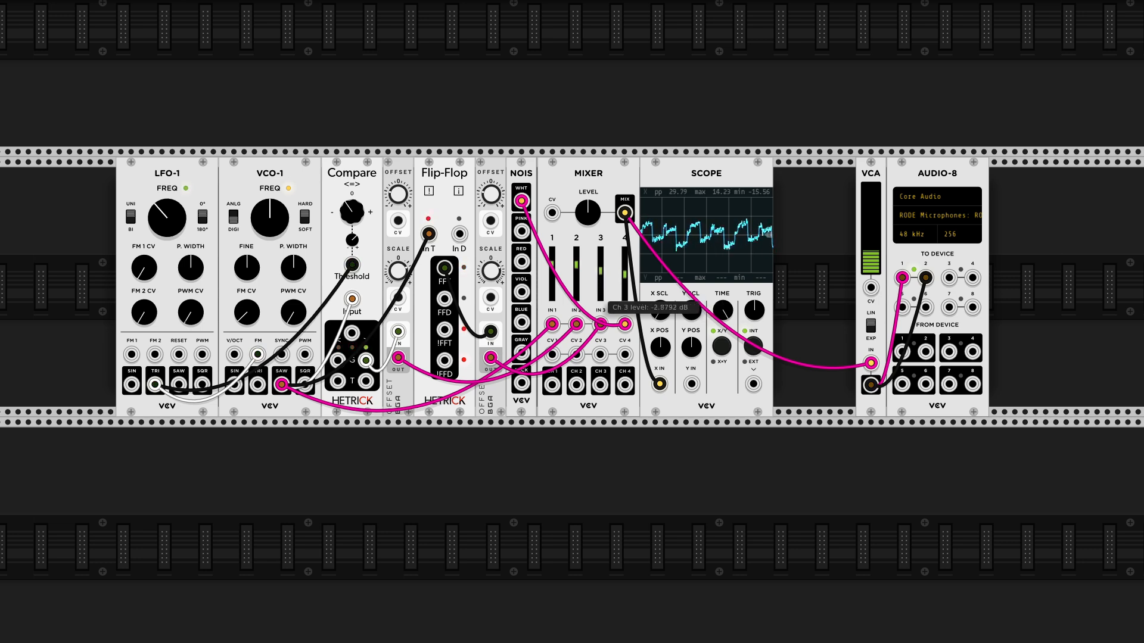
{"action": "left_click_drag", "start_coordinate": [602, 302], "coordinate": [625, 282]}
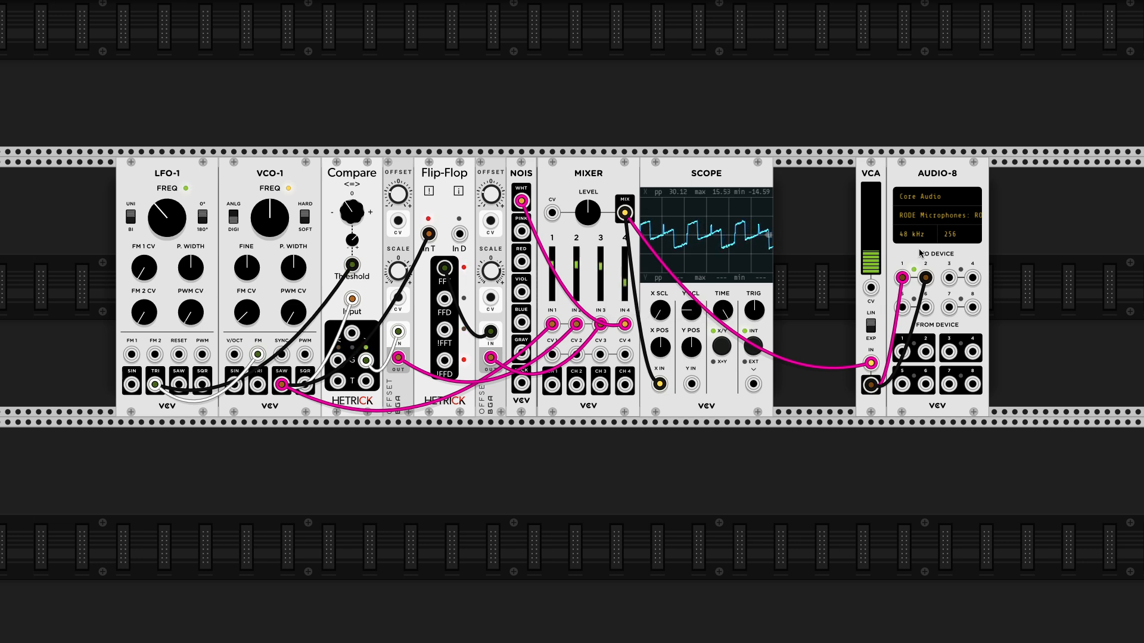
{"action": "left_click_drag", "start_coordinate": [868, 248], "coordinate": [868, 274]}
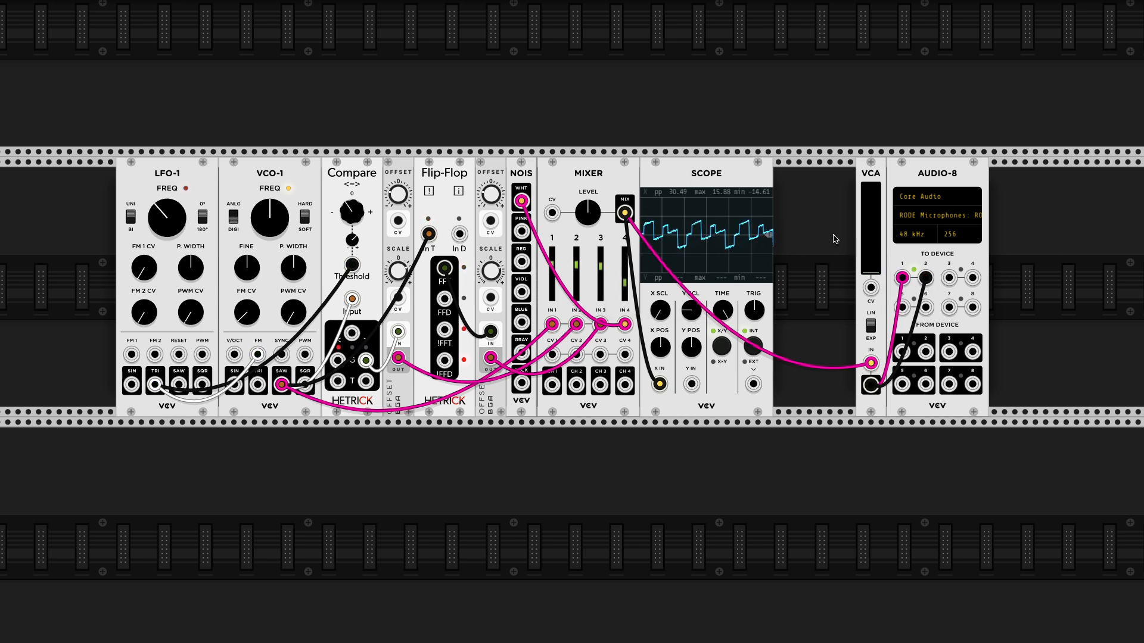
- Switch to the Expert Difficulty diagram to review what follows the Mixer, and return to VCV Rack
{"action": "key", "text": "super+Tab"}
{"action": "key", "text": "F1"}
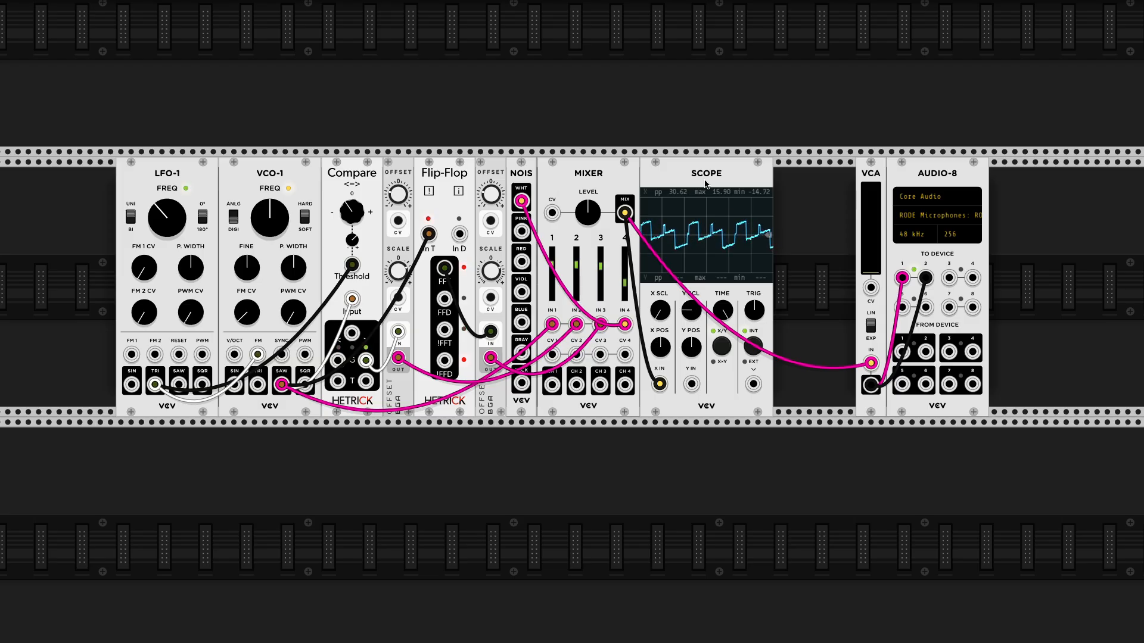
- Move the Scope toward the VCA to free up space, and add the VCV VCF module directly after the Mixer
{"action": "left_click_drag", "start_coordinate": [684, 183], "coordinate": [754, 184]}
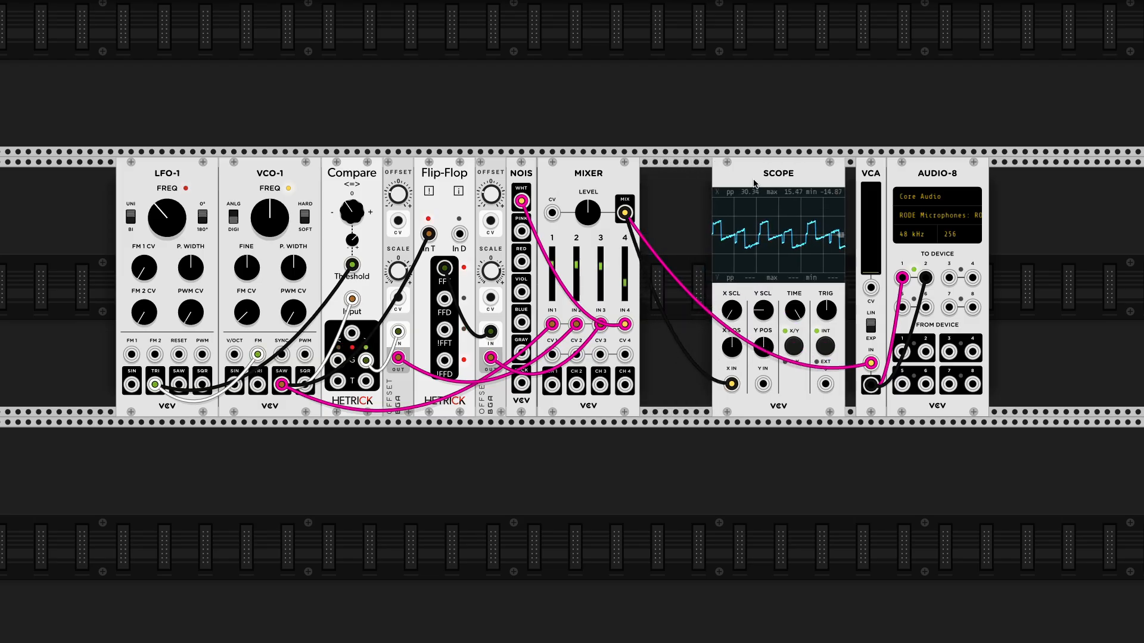
{"action": "left_click_drag", "start_coordinate": [625, 189], "coordinate": [564, 190]}
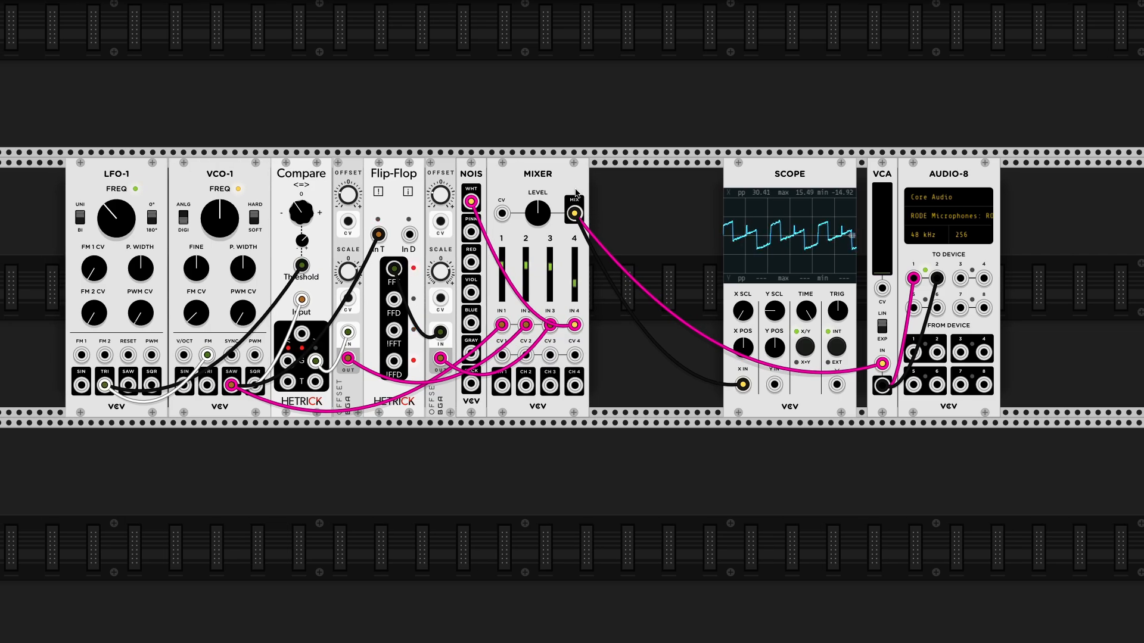
{"action": "scroll", "coordinate": [575, 190], "scroll_direction": "up", "scroll_amount": 4}
{"action": "scroll", "coordinate": [655, 197], "scroll_direction": "right", "scroll_amount": 5}
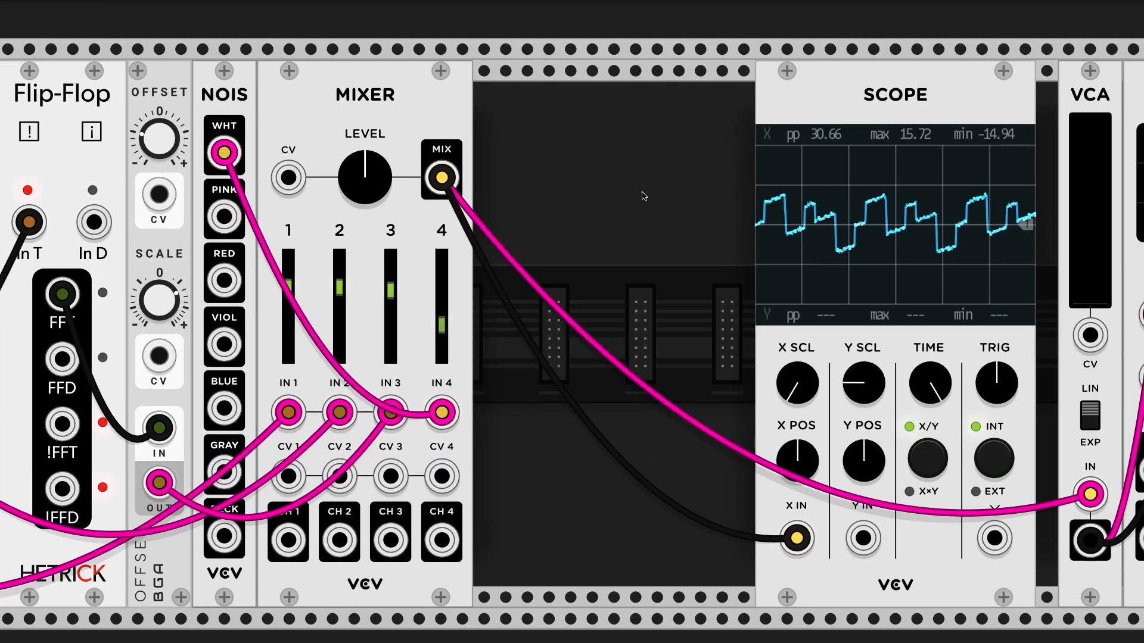
{"action": "right_click", "coordinate": [644, 196]}
{"action": "type", "text": "vc"}
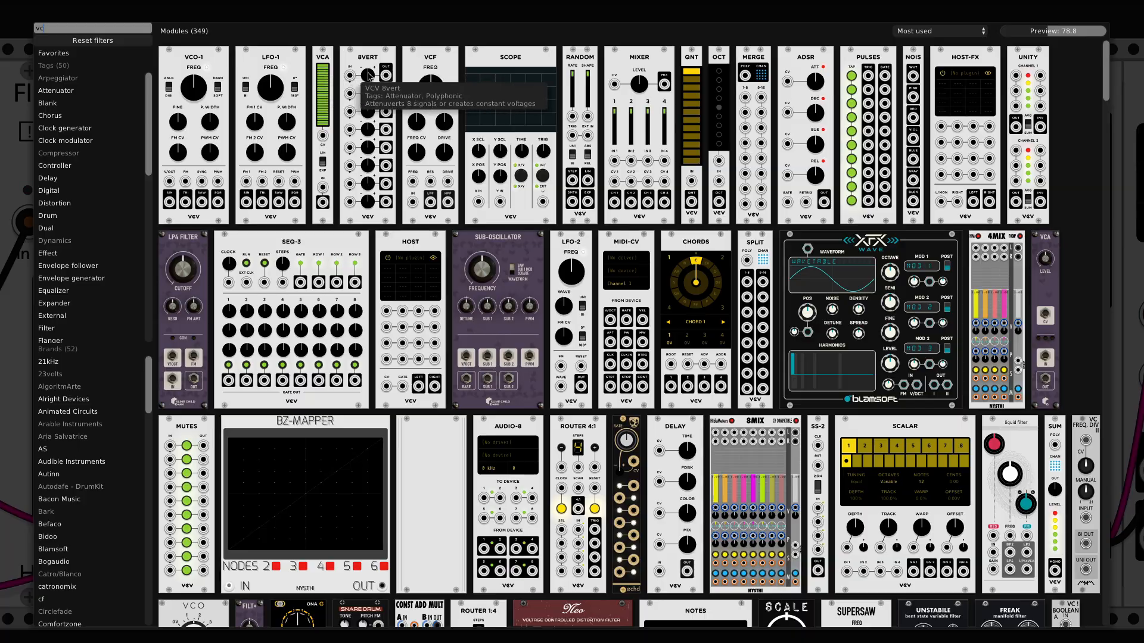
{"action": "left_click", "coordinate": [430, 89]}
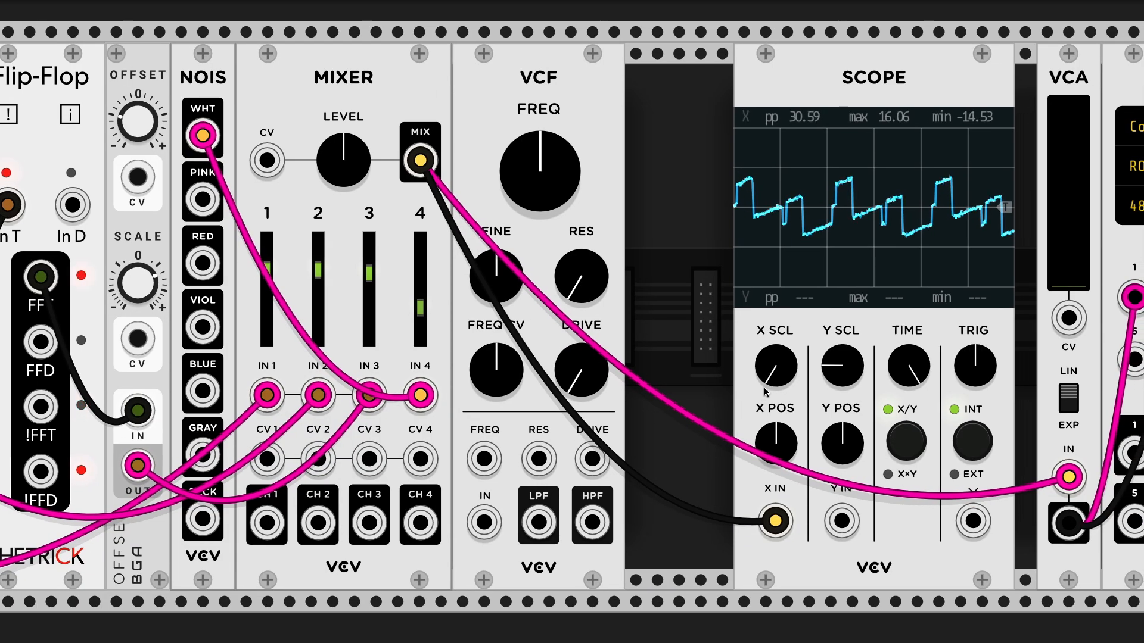
- Unplug the Mixer's cable from the VCA's IN and delete the Scope module
{"action": "scroll", "coordinate": [764, 392], "scroll_direction": "right", "scroll_amount": 3}
{"action": "left_click_drag", "start_coordinate": [967, 477], "coordinate": [768, 510]}
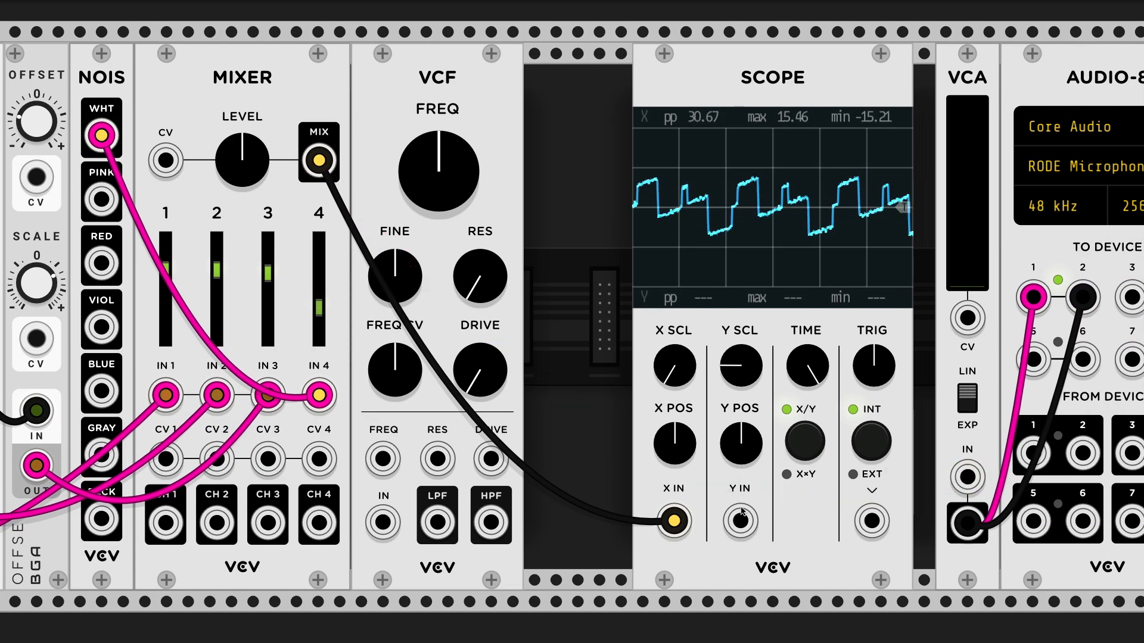
{"action": "key", "text": "Delete"}
- Chain the Mixer's MIX output into VCF IN, and that VCF's HPF output into the IN of a duplicated second VCF
{"action": "left_click_drag", "start_coordinate": [320, 160], "coordinate": [383, 523]}
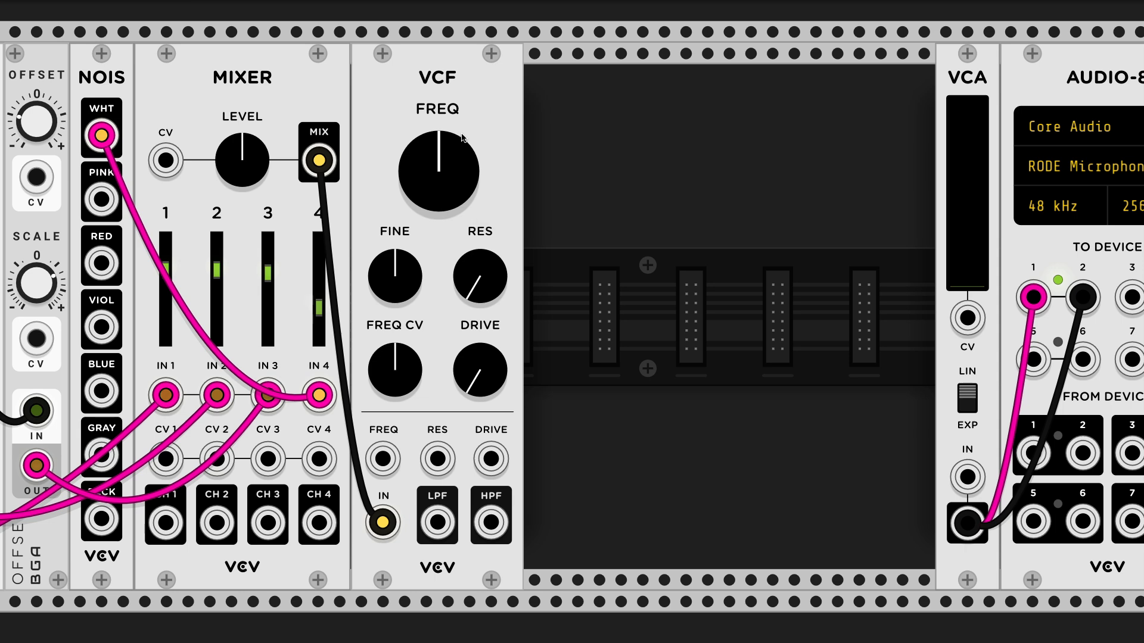
{"action": "key", "text": "ctrl+d"}
{"action": "left_click_drag", "start_coordinate": [490, 523], "coordinate": [556, 522]}
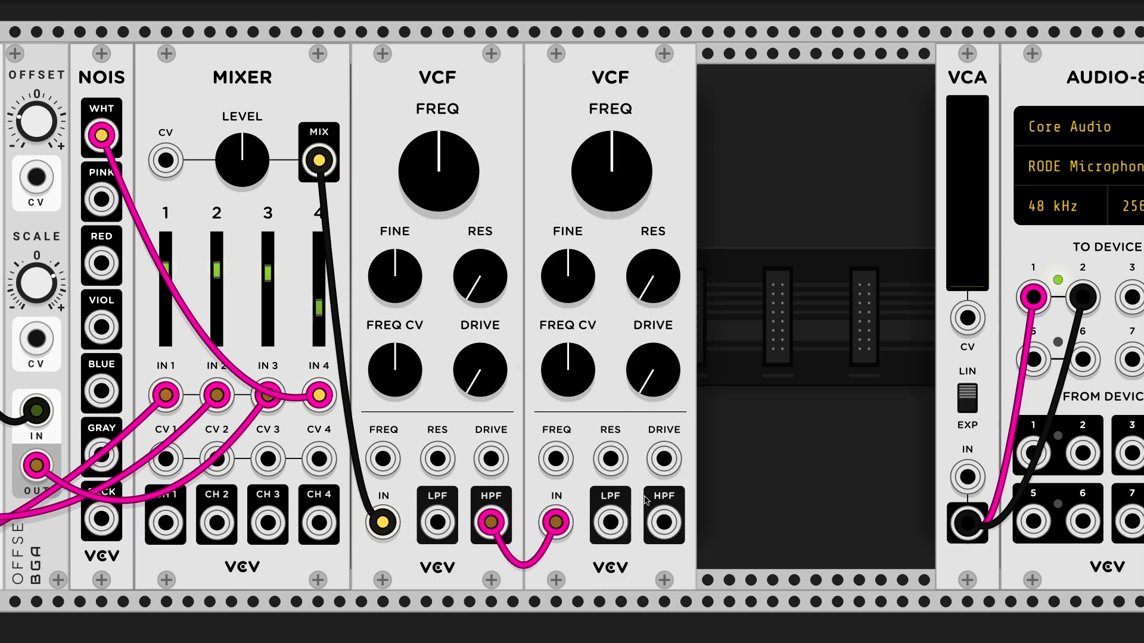
- Recolor the MIX-to-VCF cable pink, the cables into Mixer IN 1 and IN 4 black, and those into IN 2 and IN 3 white
{"action": "key", "text": "c"}
{"action": "key", "text": "c"}
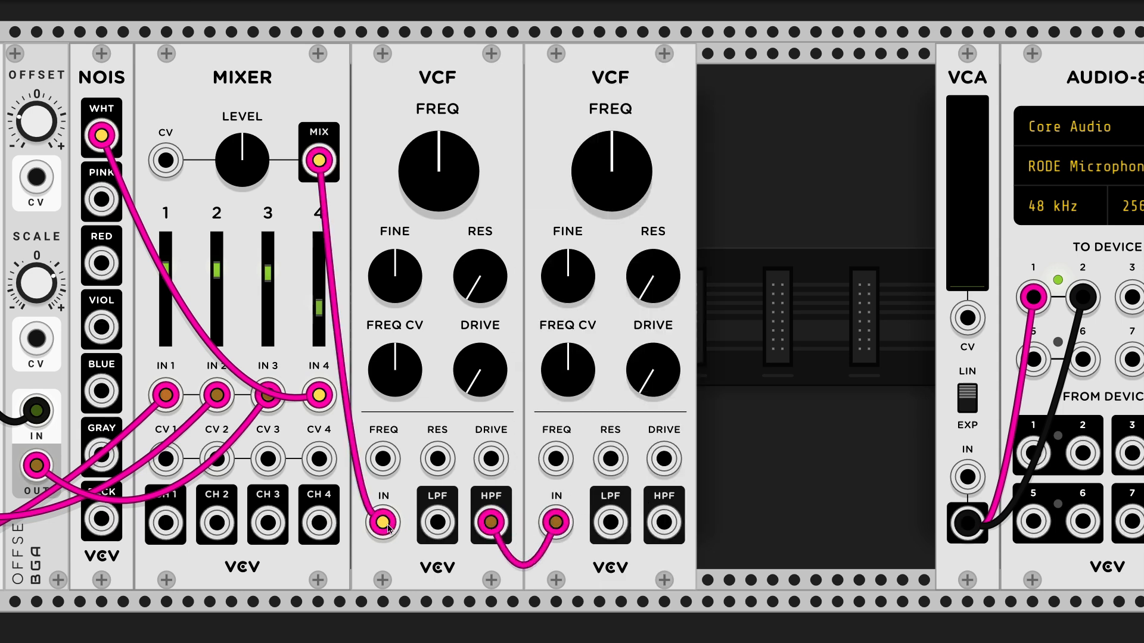
{"action": "scroll", "coordinate": [605, 523], "scroll_direction": "right", "scroll_amount": 1}
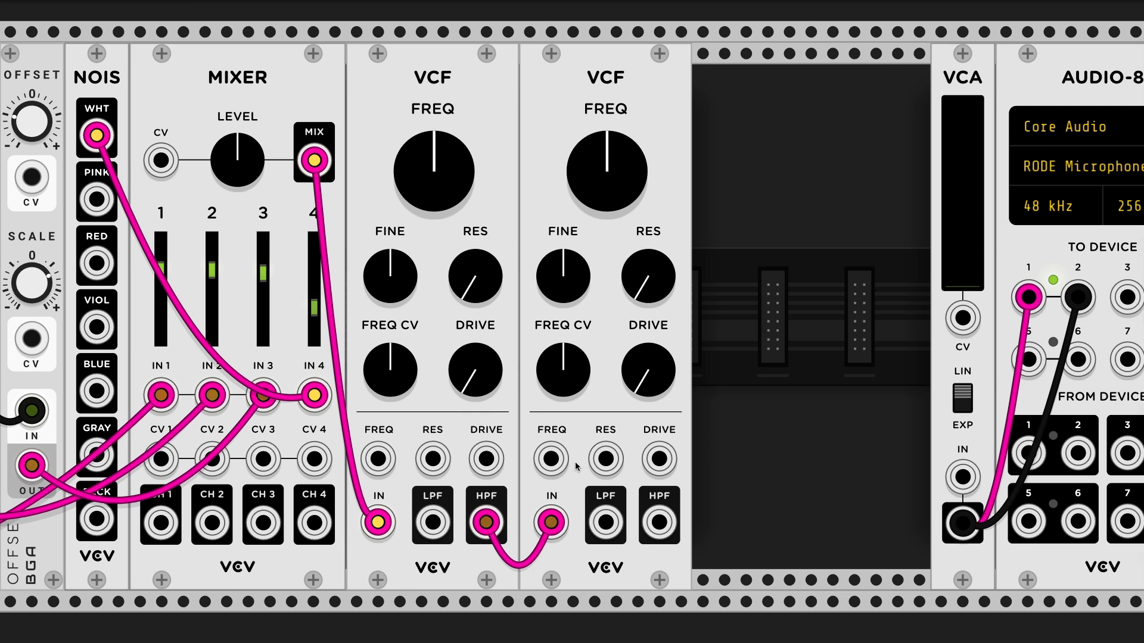
{"action": "scroll", "coordinate": [575, 463], "scroll_direction": "down", "scroll_amount": 3}
{"action": "key", "text": "c"}
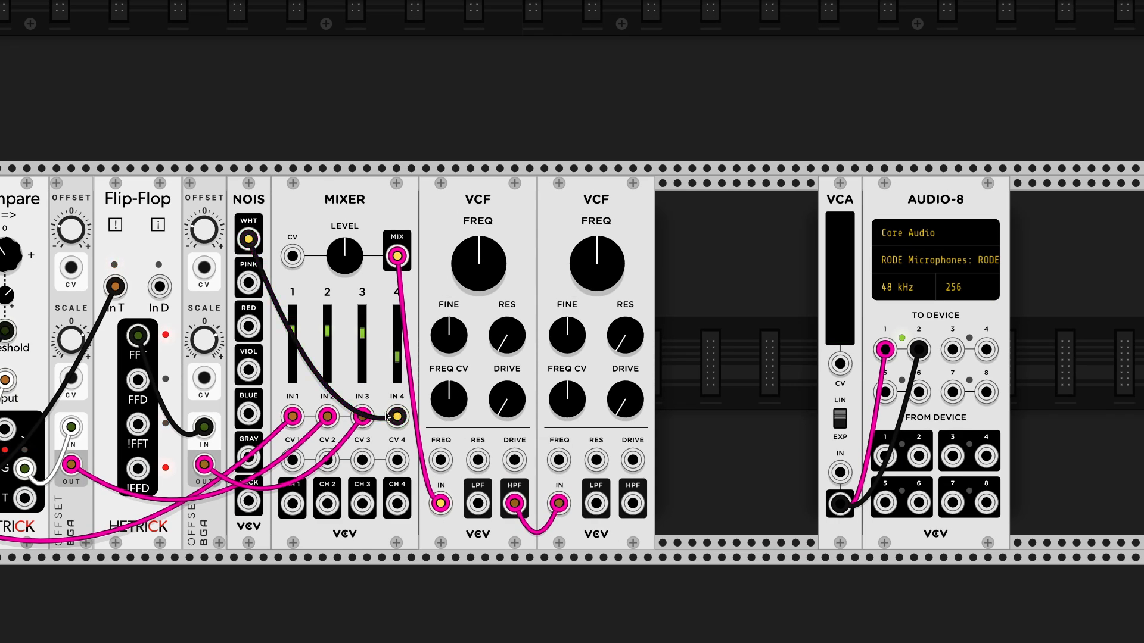
{"action": "key", "text": "c"}
{"action": "key", "text": "c"}
{"action": "key", "text": "c"}
{"action": "key", "text": "c"}
{"action": "key", "text": "c"}
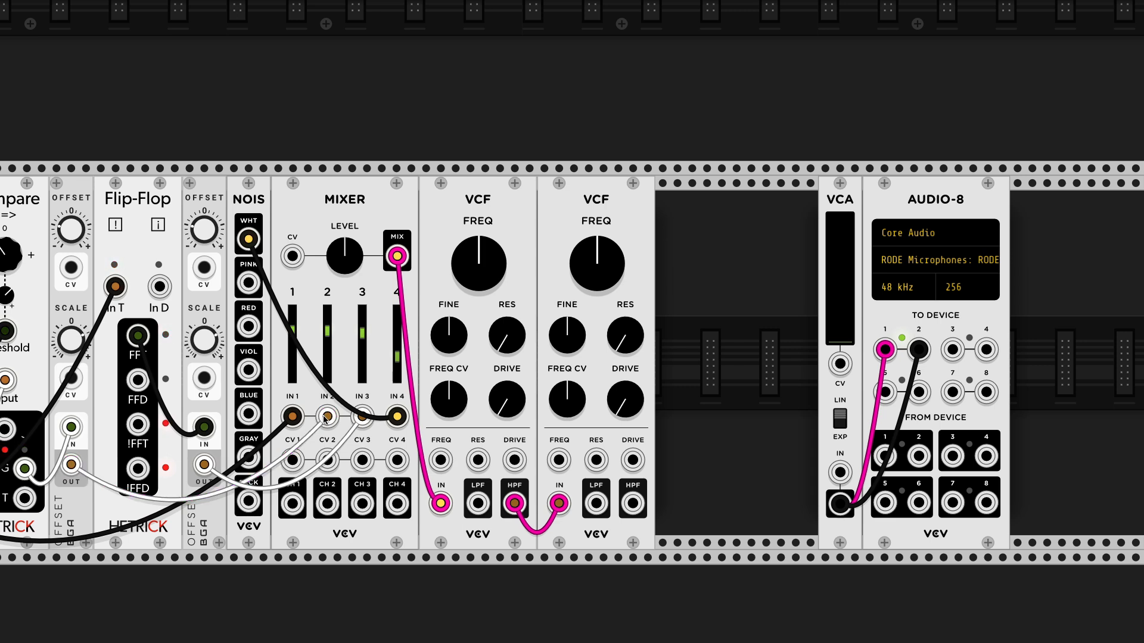
- Raise the second VCF's resonance to 27.15% and patch its LPF output into the VCA's IN
{"action": "scroll", "coordinate": [643, 510], "scroll_direction": "right", "scroll_amount": 3}
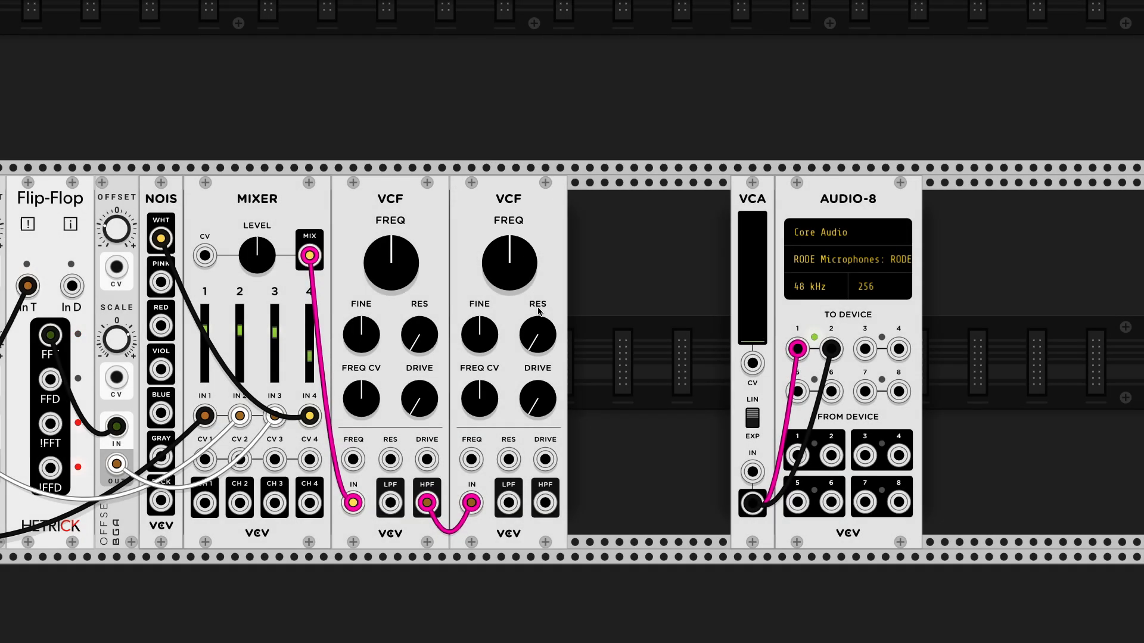
{"action": "left_click_drag", "start_coordinate": [547, 345], "coordinate": [546, 324]}
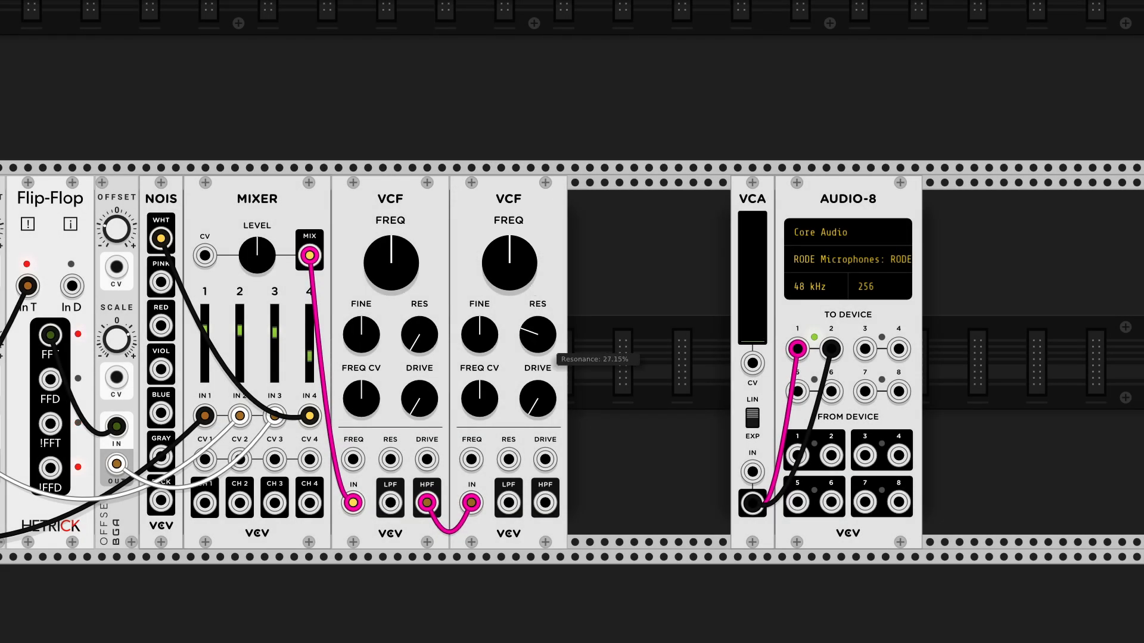
{"action": "left_click_drag", "start_coordinate": [510, 502], "coordinate": [753, 472]}
- Move the VCA and AUDIO-8 against the second VCF, and audition its cutoff frequency before bringing the VCA level back to zero
{"action": "left_click_drag", "start_coordinate": [836, 206], "coordinate": [673, 207]}
{"action": "left_click_drag", "start_coordinate": [588, 314], "coordinate": [589, 288]}
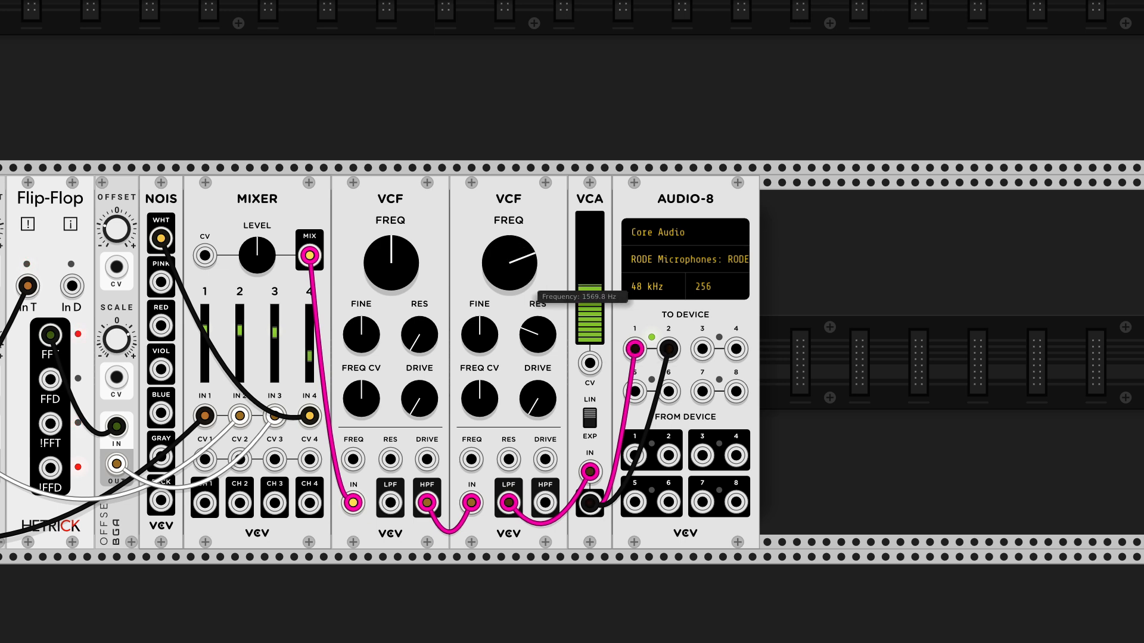
{"action": "left_click_drag", "start_coordinate": [516, 278], "coordinate": [567, 286]}
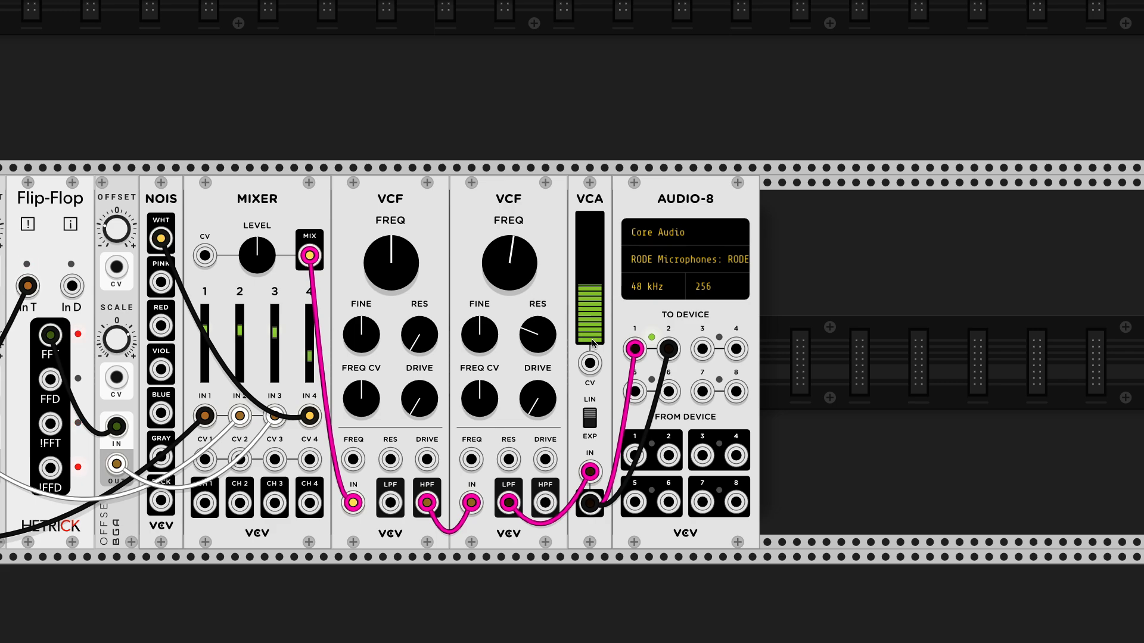
{"action": "left_click_drag", "start_coordinate": [593, 345], "coordinate": [593, 367]}
- Review the VCF and keyboard tracking path in the Expert Difficulty diagram and switch back to VCV Rack
{"action": "key", "text": "super+Tab"}
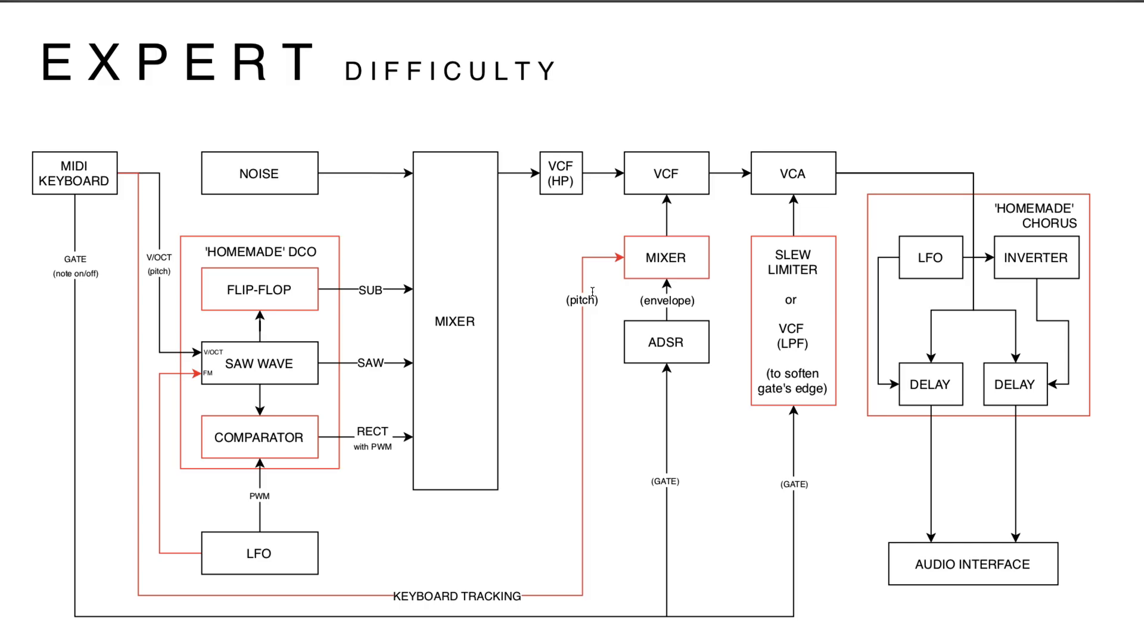
{"action": "key", "text": "F1"}
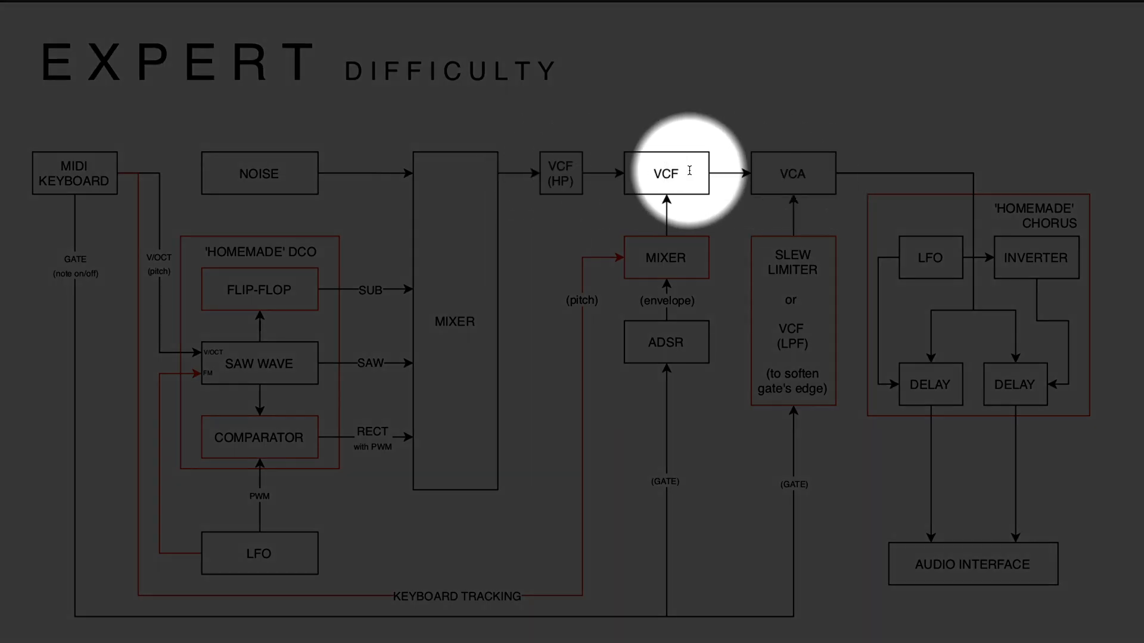
{"action": "key", "text": "F1"}
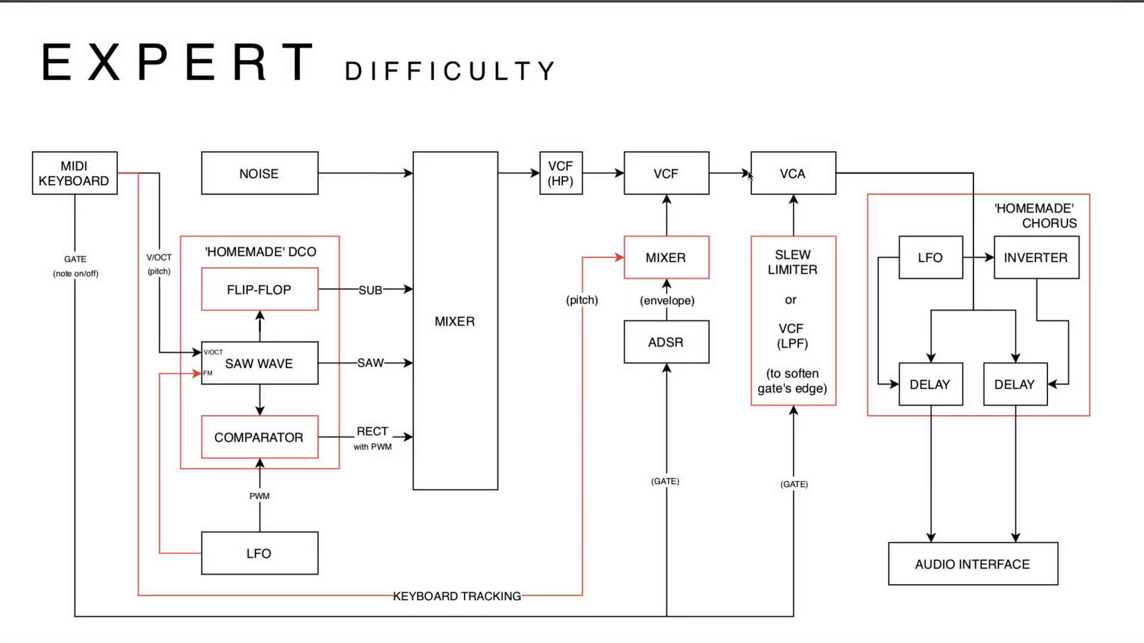
{"action": "key", "text": "F1"}
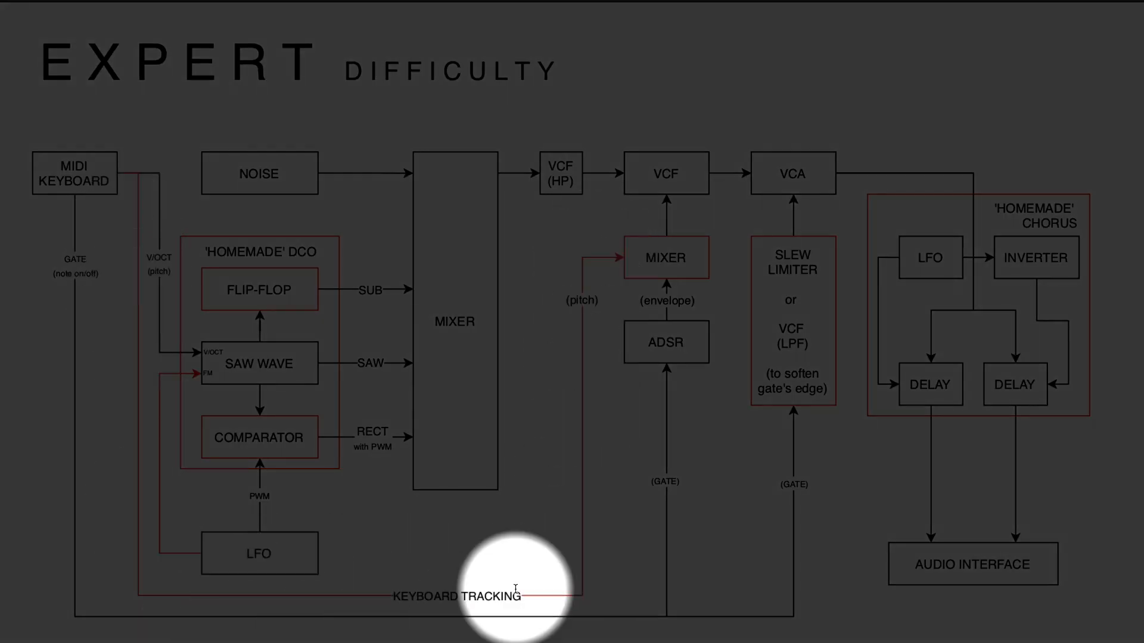
{"action": "key", "text": "F1"}
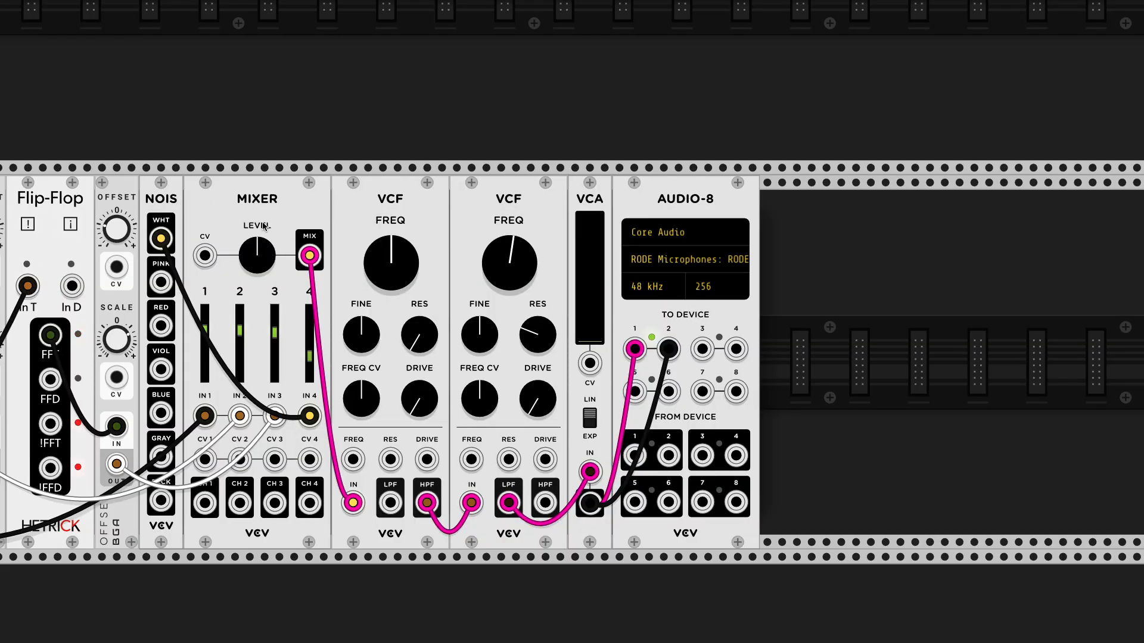
- Add a MIDI-CV module in front of the LFO-1
{"action": "scroll", "coordinate": [262, 226], "scroll_direction": "down", "scroll_amount": 3}
{"action": "scroll", "coordinate": [262, 226], "scroll_direction": "left", "scroll_amount": 7}
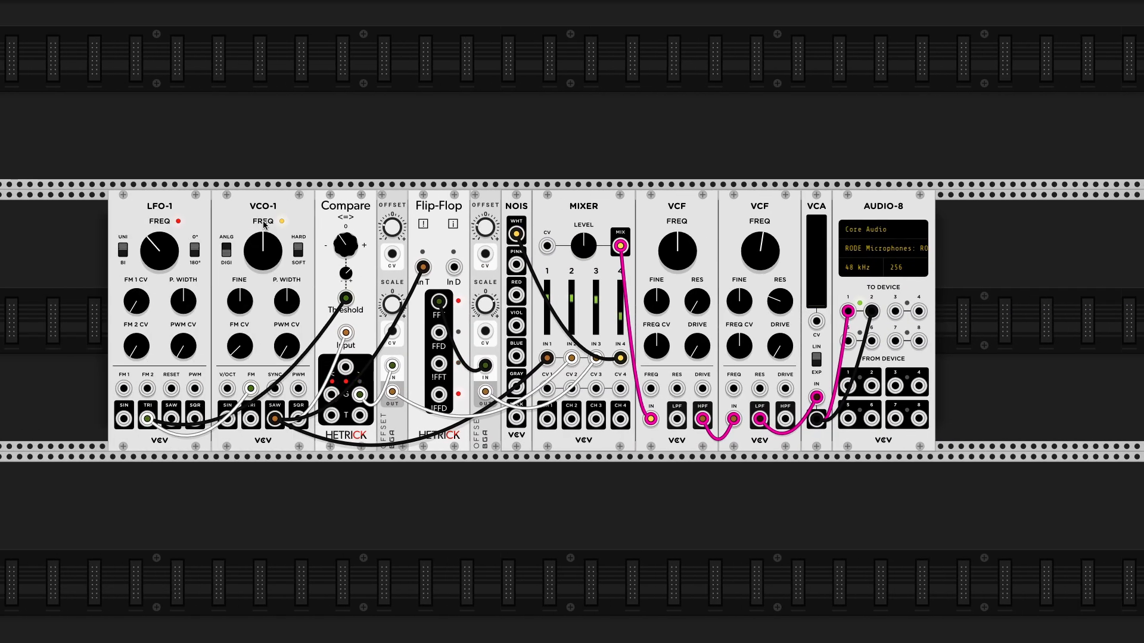
{"action": "right_click", "coordinate": [142, 264]}
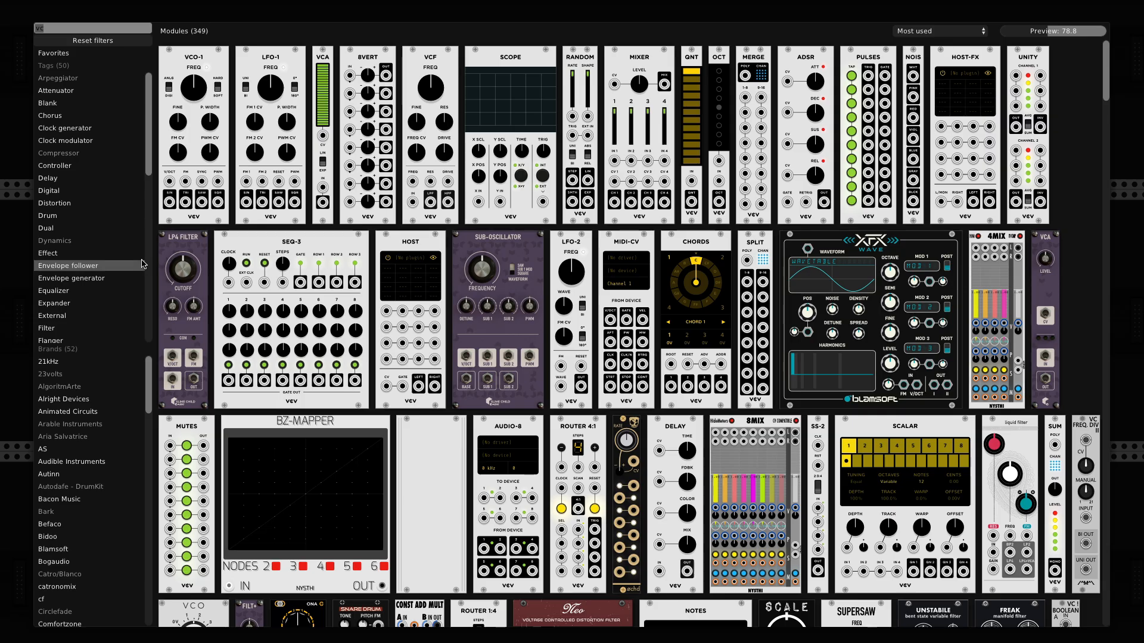
{"action": "type", "text": "midi-c"}
{"action": "key", "text": "Return"}
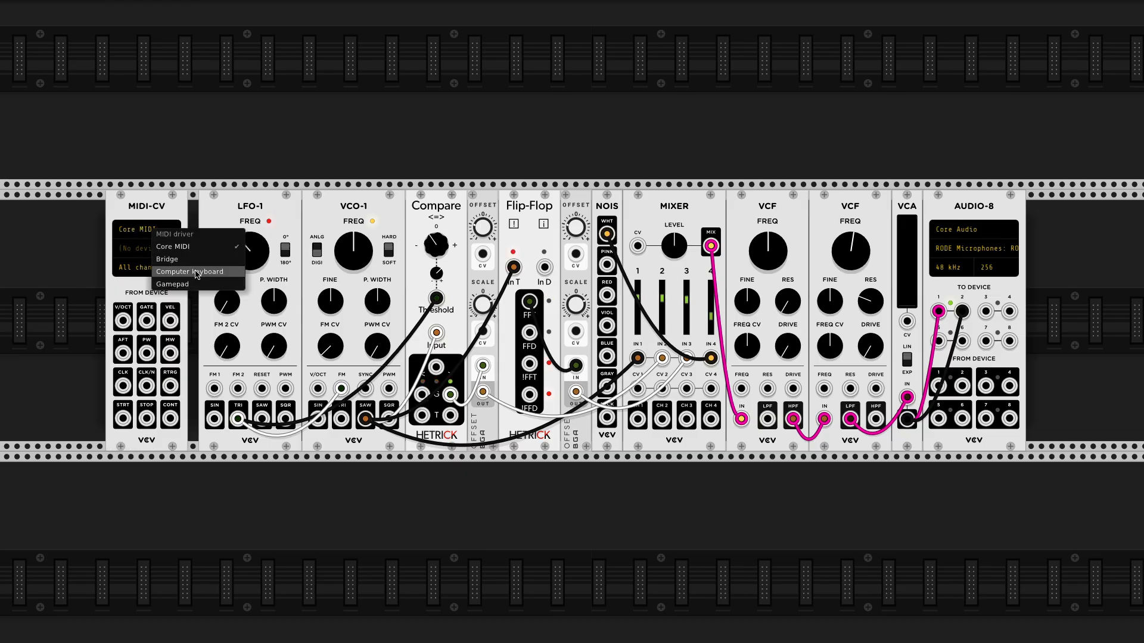
- Set MIDI-CV to the Computer keyboard driver with the QWERTY keyboard (US) device, and place it flush against LFO-1
{"action": "left_click", "coordinate": [196, 273]}
{"action": "left_click", "coordinate": [150, 248]}
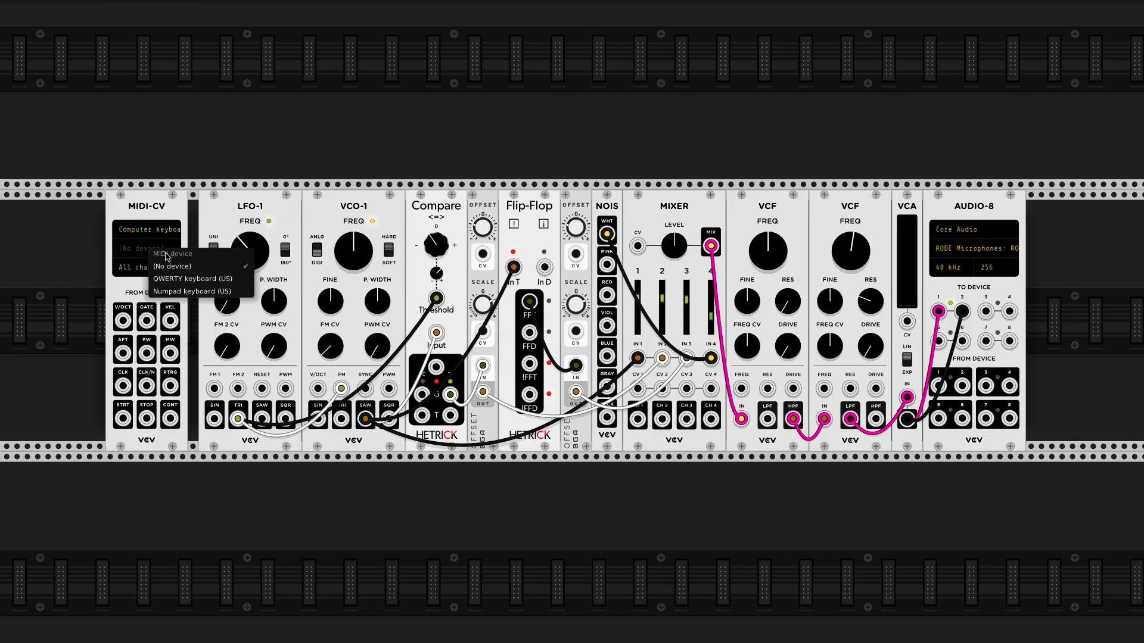
{"action": "left_click", "coordinate": [192, 279]}
{"action": "left_click_drag", "start_coordinate": [166, 218], "coordinate": [208, 212]}
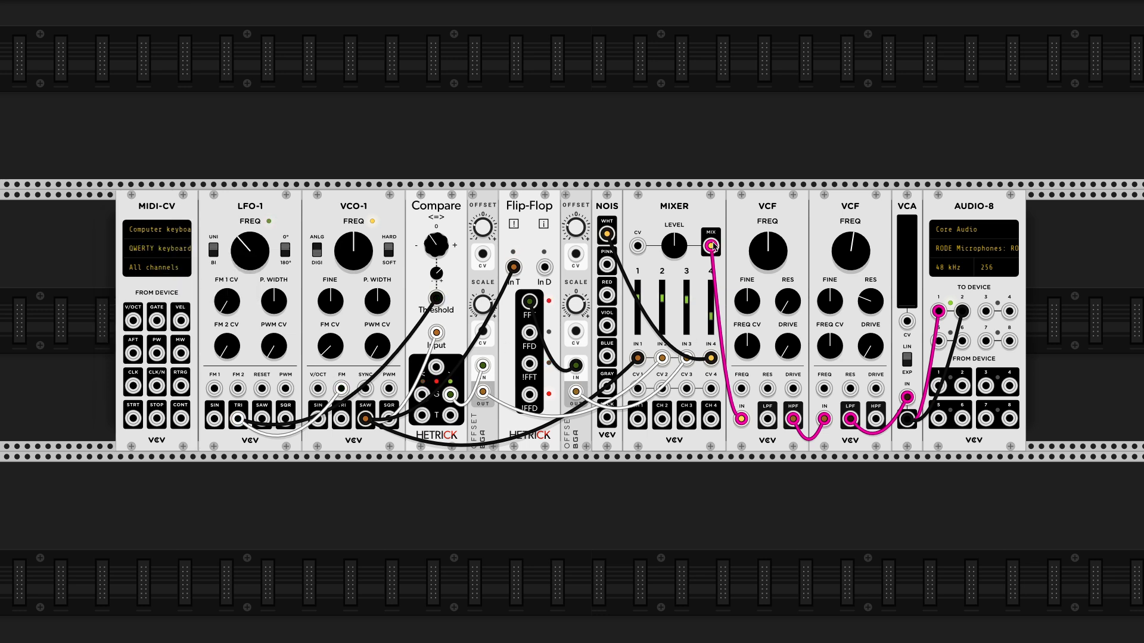
- Recolor the remaining pink cables from the Mixer through the VCFs and VCA to AUDIO-8 in black and white
{"action": "left_click", "coordinate": [712, 247]}
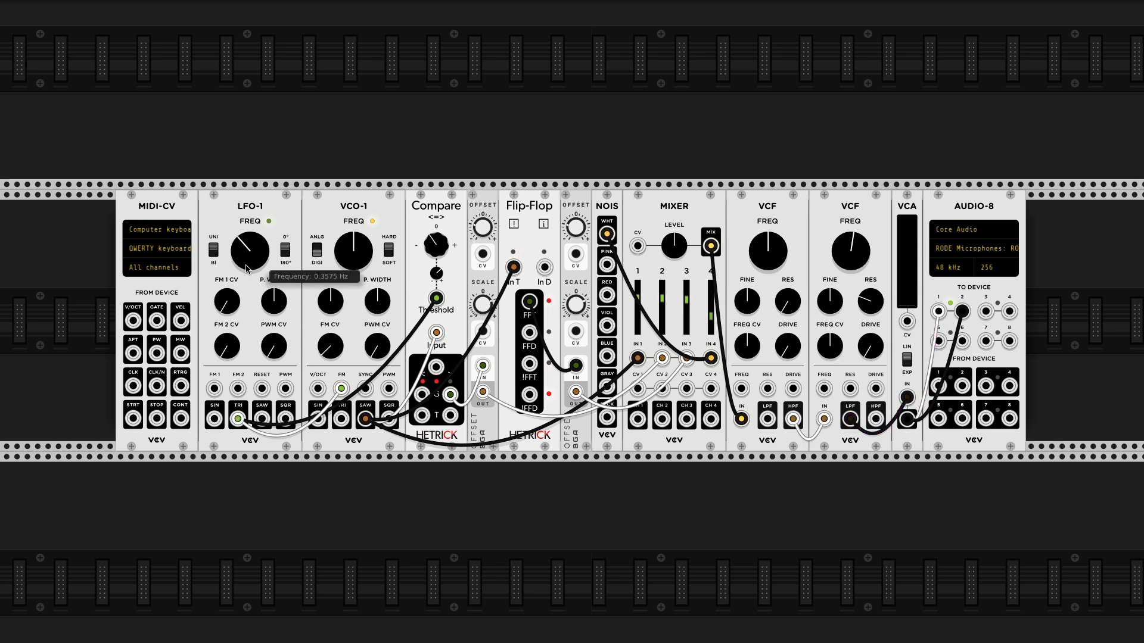
{"action": "scroll", "coordinate": [349, 292], "scroll_direction": "down", "scroll_amount": 3}
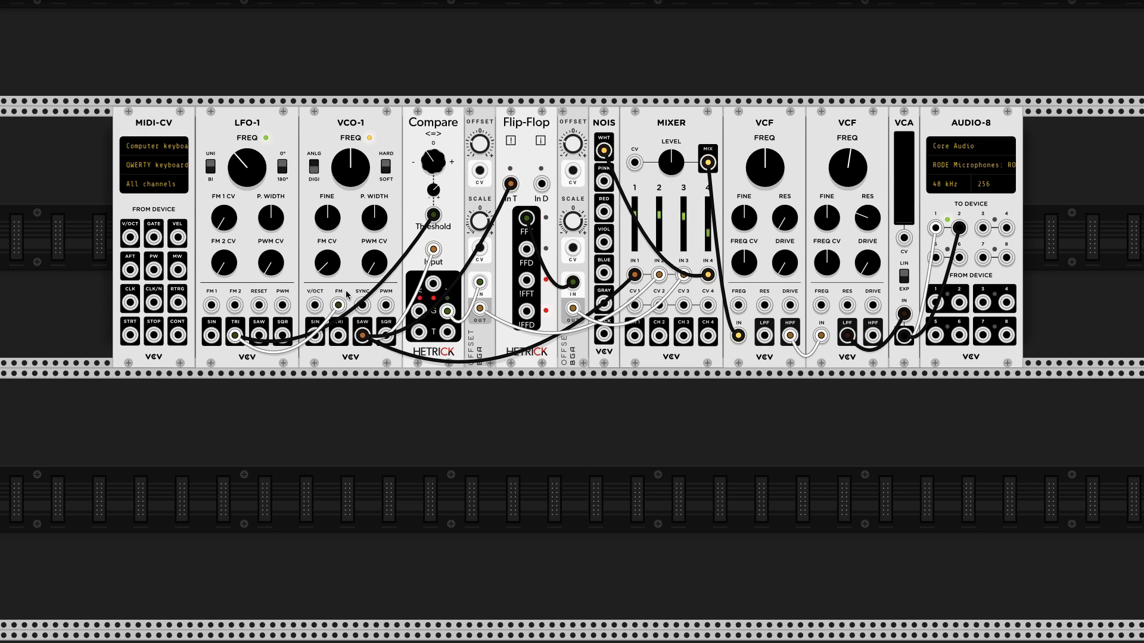
{"action": "scroll", "coordinate": [265, 260], "scroll_direction": "up", "scroll_amount": 2}
{"action": "scroll", "coordinate": [265, 258], "scroll_direction": "up", "scroll_amount": 1}
{"action": "scroll", "coordinate": [264, 257], "scroll_direction": "right", "scroll_amount": 2}
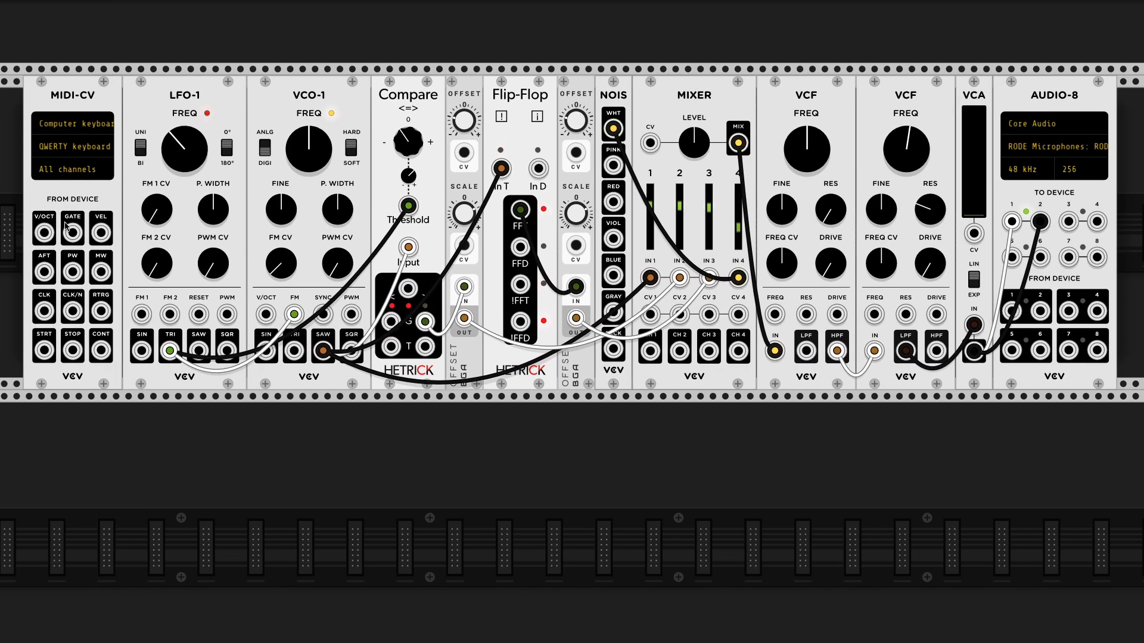
- Patch MIDI-CV's V/OCT output into VCO-1's V/OCT input with a pink cable, and raise the VCA level to audition the pitch control
{"action": "left_click_drag", "start_coordinate": [39, 231], "coordinate": [261, 319]}
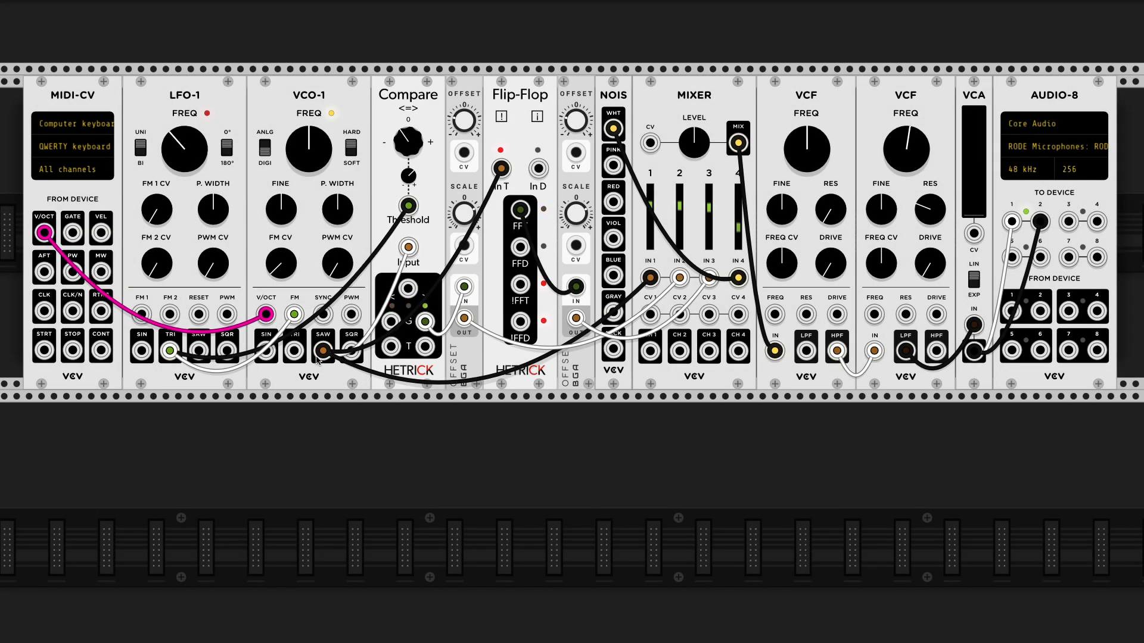
{"action": "left_click_drag", "start_coordinate": [974, 215], "coordinate": [911, 143]}
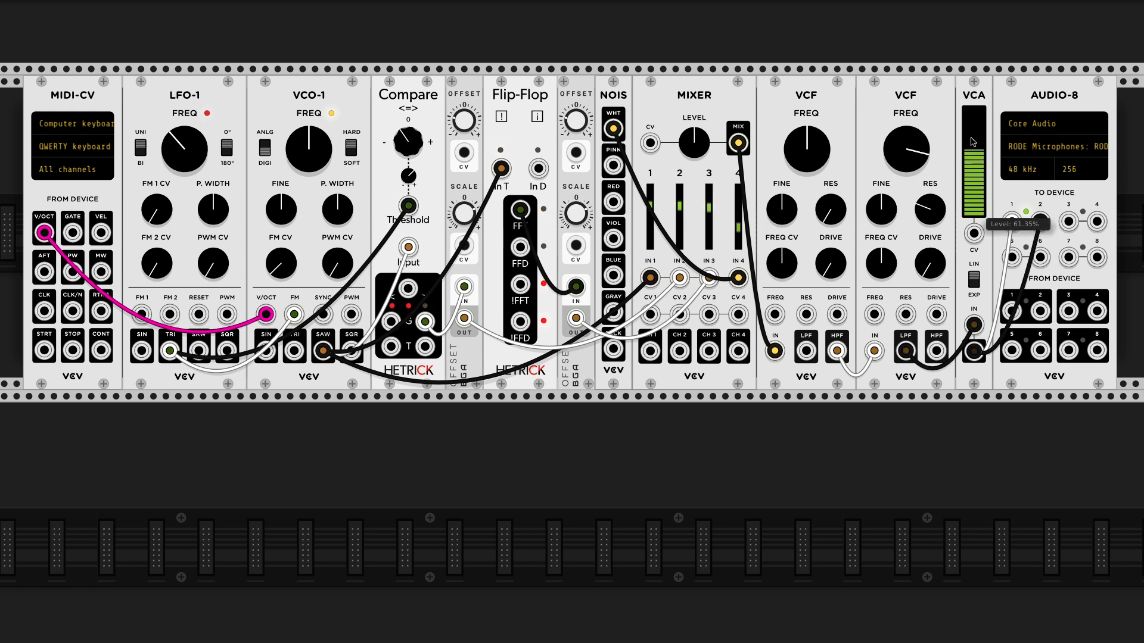
{"action": "left_click_drag", "start_coordinate": [974, 149], "coordinate": [974, 216]}
{"action": "left_click_drag", "start_coordinate": [966, 177], "coordinate": [974, 140]}
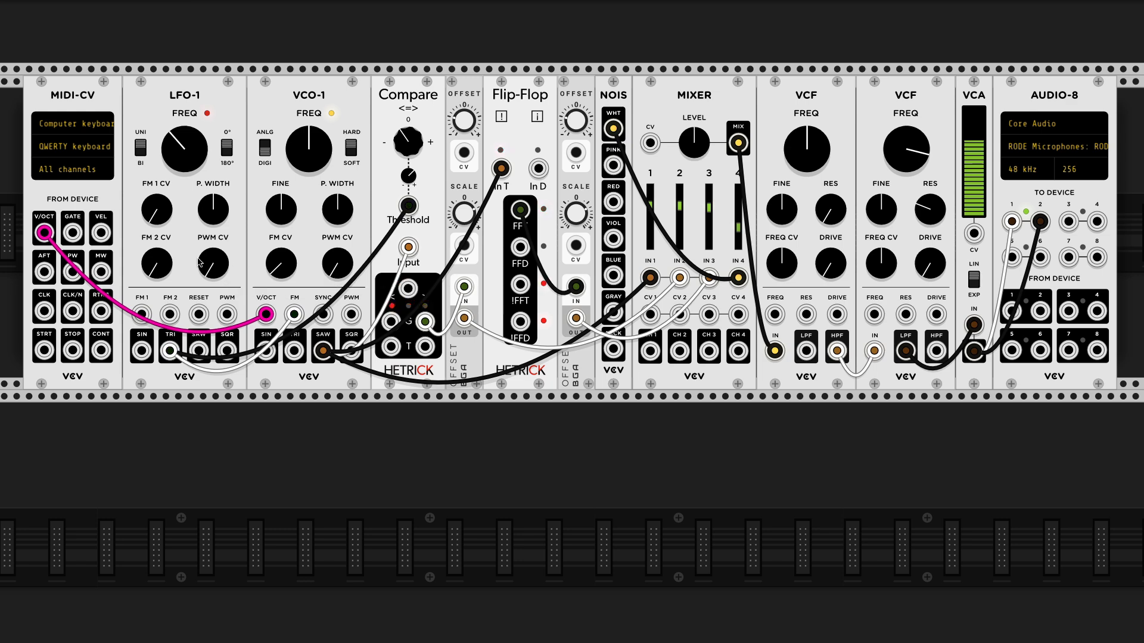
- Patch MIDI-CV's GATE output into the VCA's CV input and play repeated notes to test the gating
{"action": "left_click_drag", "start_coordinate": [73, 232], "coordinate": [970, 240]}
{"action": "left_click", "coordinate": [974, 238]}
{"action": "left_click", "coordinate": [975, 238]}
{"action": "key", "text": "z"}
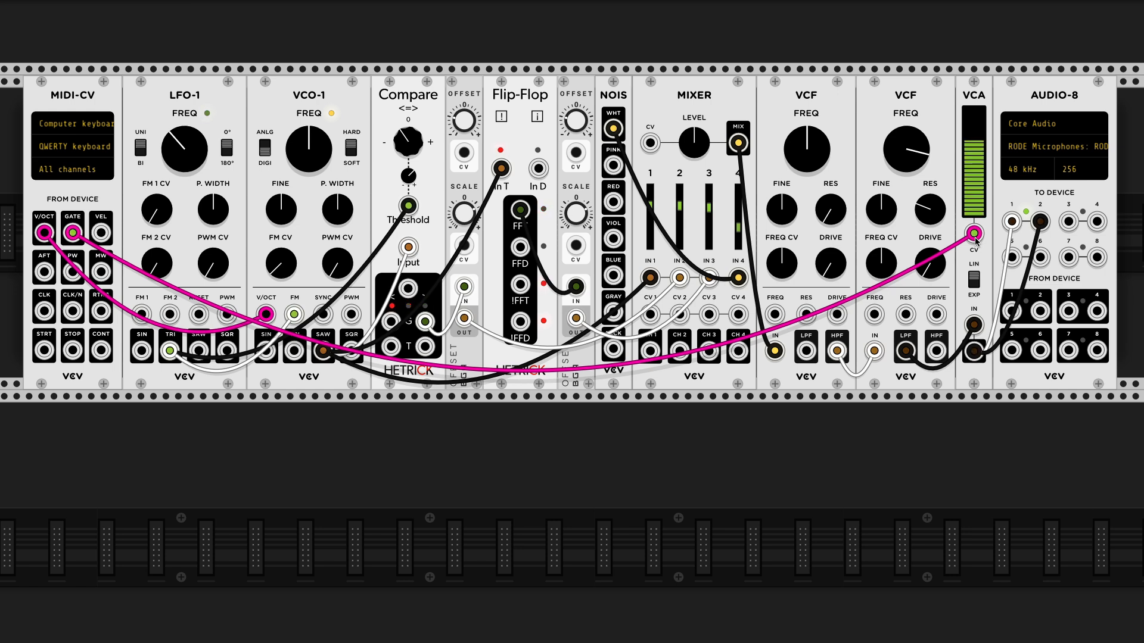
{"action": "key", "text": "z"}
{"action": "key", "text": "z"}
{"action": "mouse_move", "coordinate": [917, 157]}
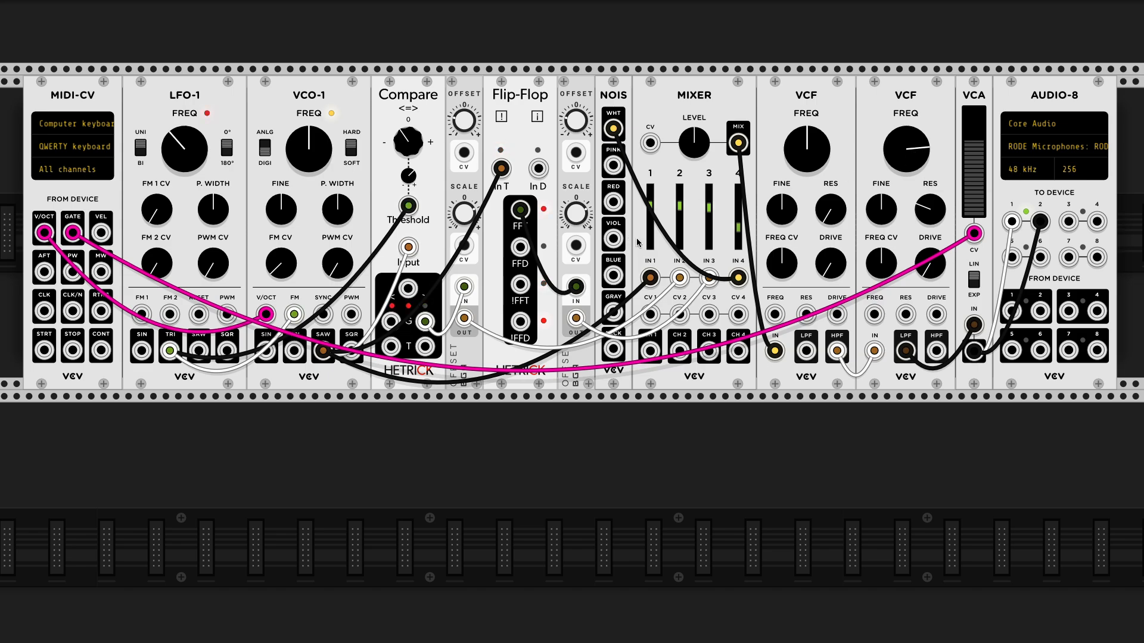
- Switch to the Expert Difficulty diagram, examine how the gate and ADSR feed the filter, and return to VCV Rack
{"action": "key", "text": "super+Tab"}
{"action": "key", "text": "F1"}
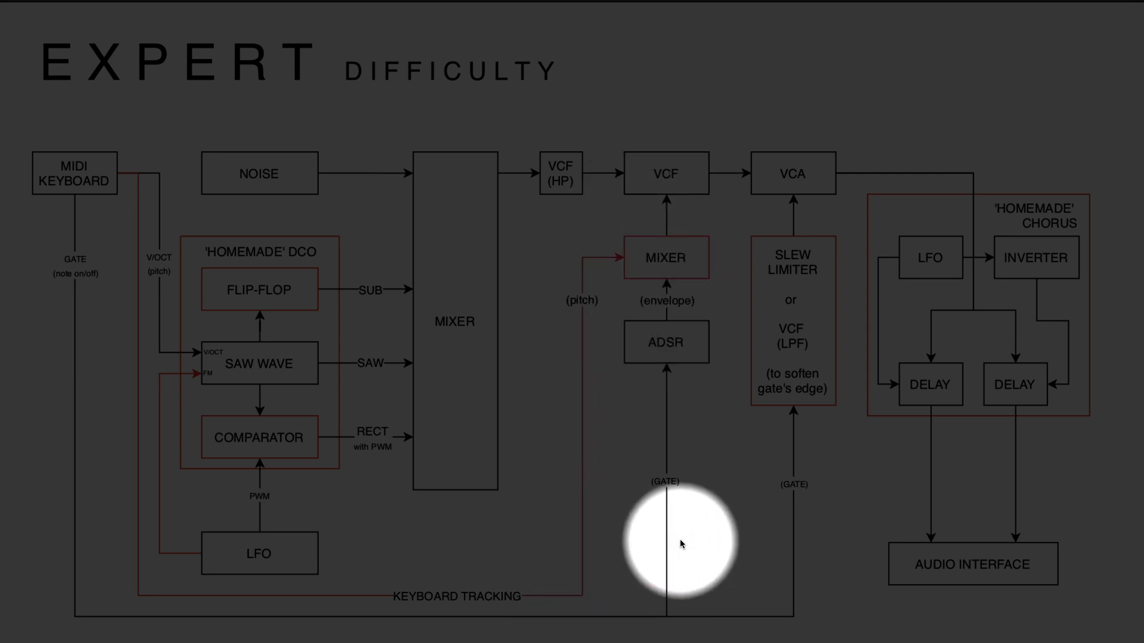
{"action": "key", "text": "F1"}
{"action": "key", "text": "super+Tab"}
- Search the module library for "ads" and add the VCV ADSR module beneath the Flip-Flop
{"action": "right_click", "coordinate": [555, 502]}
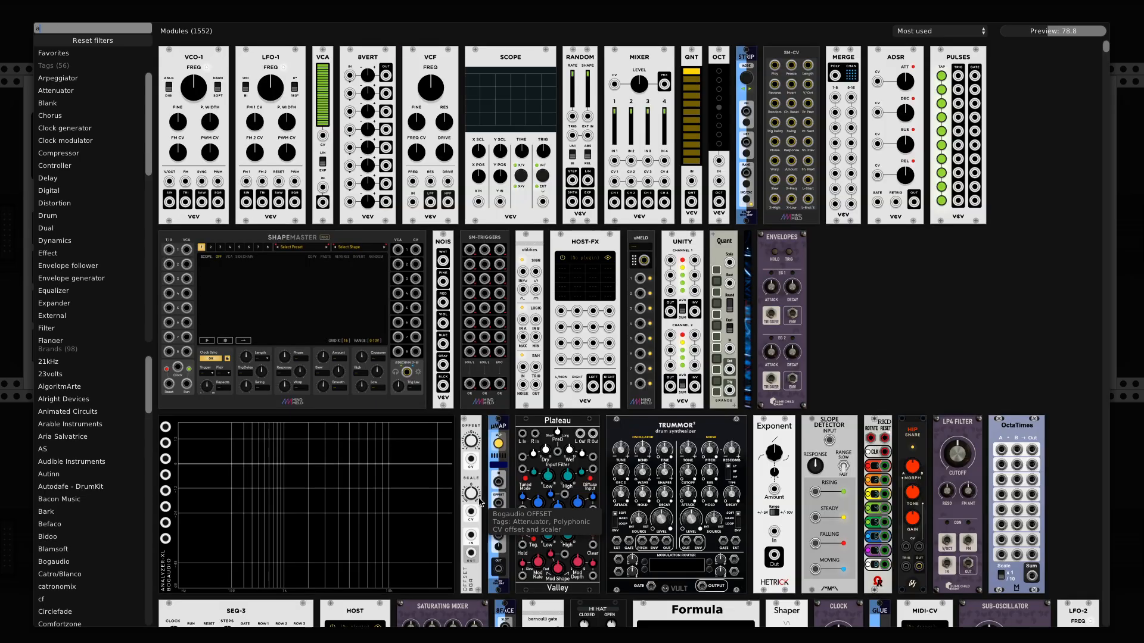
{"action": "type", "text": "ads"}
{"action": "left_click", "coordinate": [195, 104]}
{"action": "left_click", "coordinate": [581, 417]}
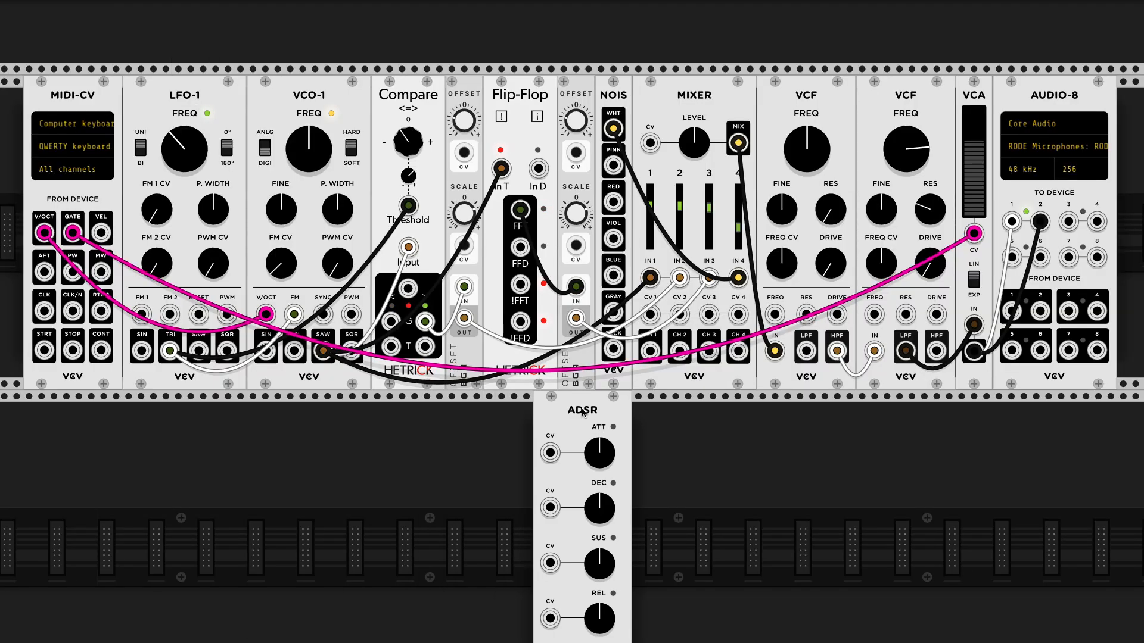
- Open a gap between the Mixer and the first VCF and place the ADSR in it
{"action": "scroll", "coordinate": [581, 414], "scroll_direction": "down", "scroll_amount": 2}
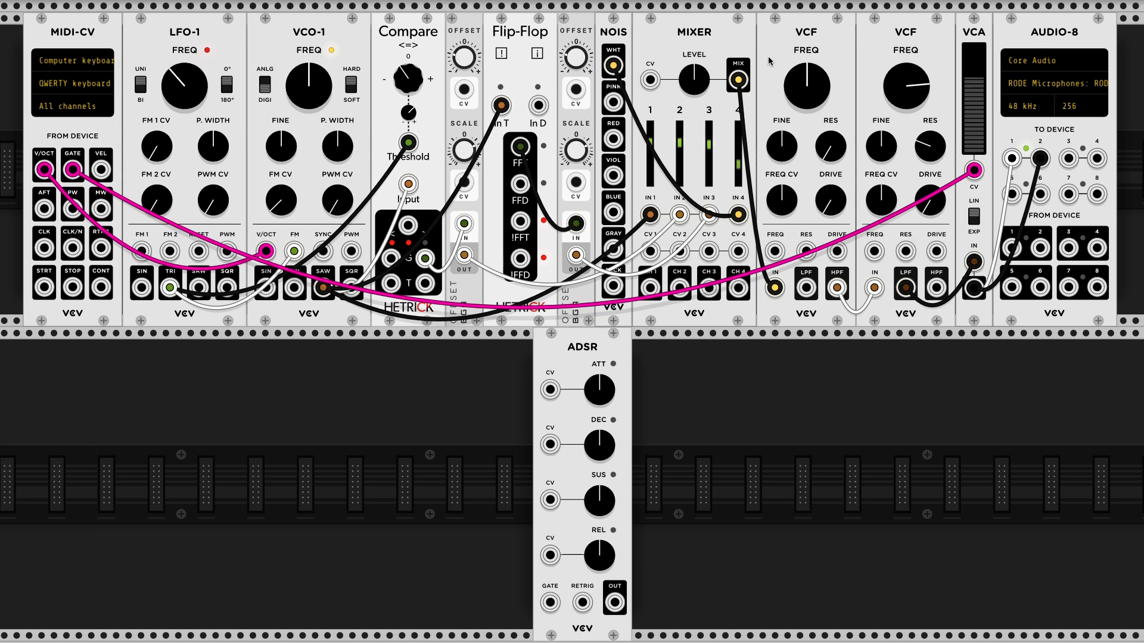
{"action": "left_click_drag", "start_coordinate": [725, 33], "coordinate": [608, 29]}
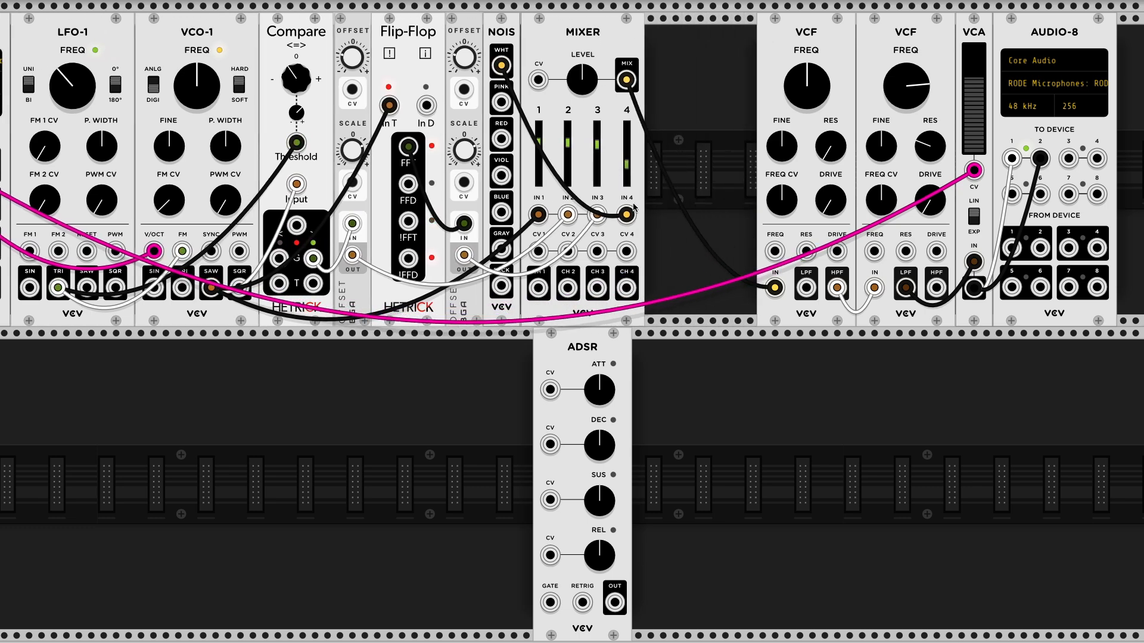
{"action": "scroll", "coordinate": [633, 206], "scroll_direction": "down", "scroll_amount": 2}
{"action": "left_click_drag", "start_coordinate": [605, 338], "coordinate": [676, 122]}
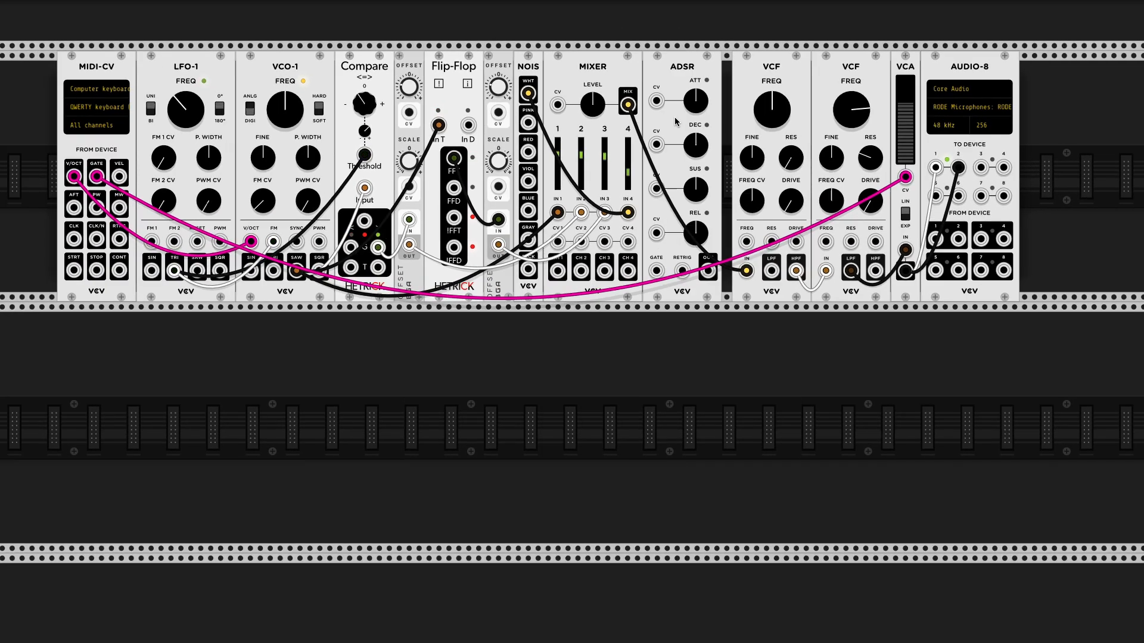
- Move the ADSR, both VCFs, the VCA and AUDIO-8 side by side into the second rack row
{"action": "scroll", "coordinate": [732, 131], "scroll_direction": "up", "scroll_amount": 2}
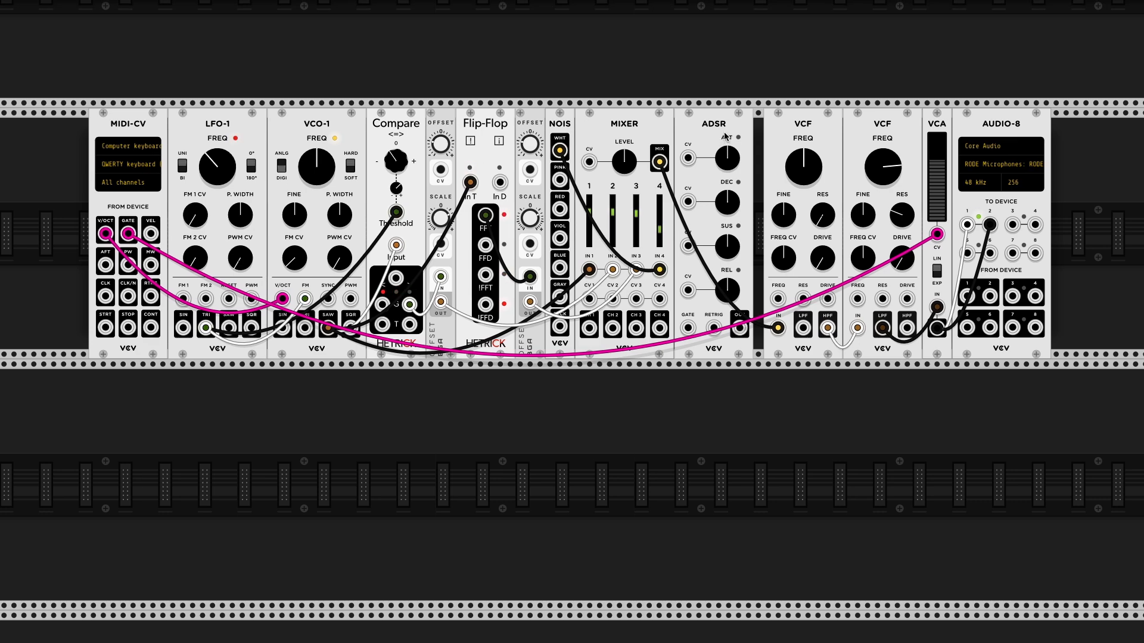
{"action": "left_click_drag", "start_coordinate": [725, 127], "coordinate": [238, 377]}
{"action": "left_click_drag", "start_coordinate": [806, 131], "coordinate": [311, 383]}
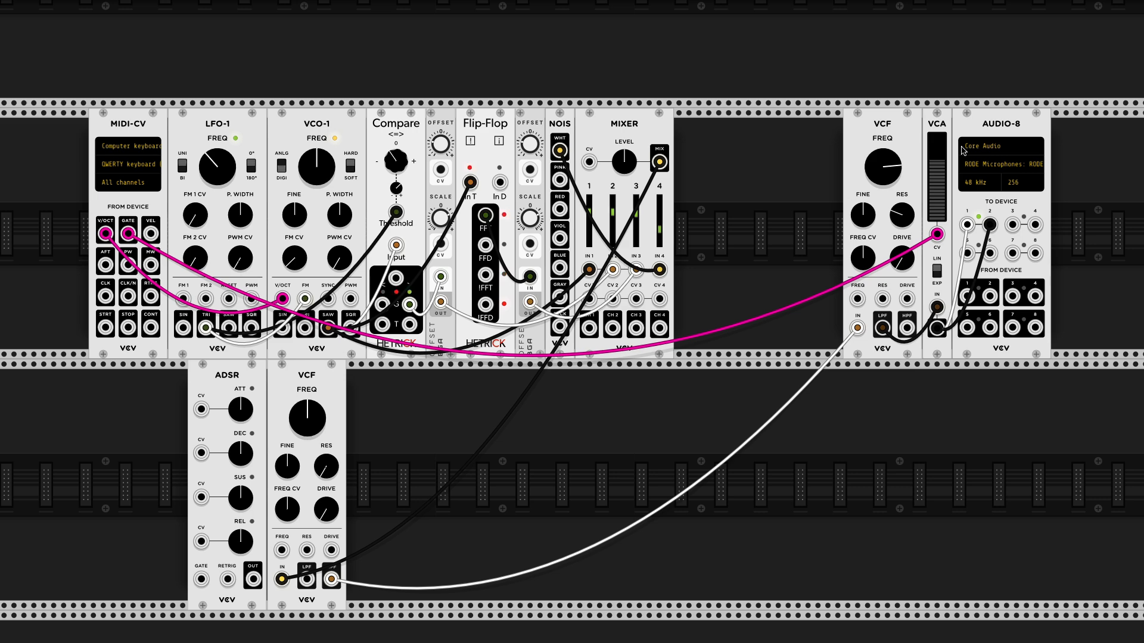
{"action": "left_click_drag", "start_coordinate": [894, 124], "coordinate": [369, 394]}
{"action": "left_click_drag", "start_coordinate": [940, 125], "coordinate": [444, 343]}
{"action": "left_click_drag", "start_coordinate": [994, 124], "coordinate": [476, 306]}
- Patch MIDI-CV's GATE output into ADSR's GATE input with a pink cable, and ADSR's OUT into the first VCF's FREQ input
{"action": "scroll", "coordinate": [450, 319], "scroll_direction": "left", "scroll_amount": 3}
{"action": "scroll", "coordinate": [450, 319], "scroll_direction": "down", "scroll_amount": 1}
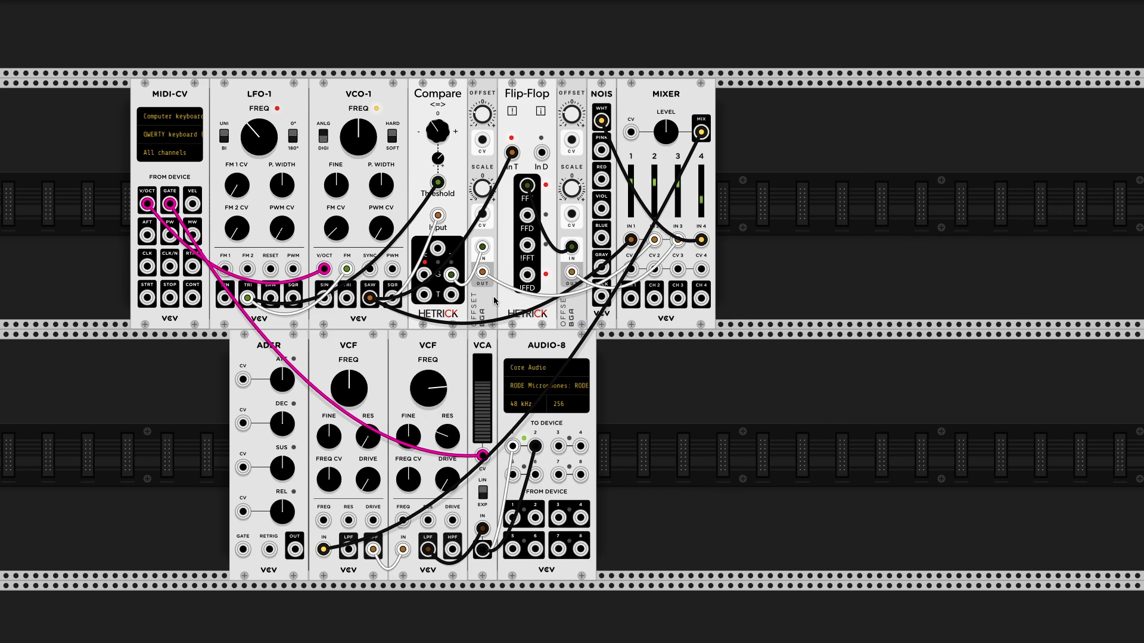
{"action": "scroll", "coordinate": [499, 298], "scroll_direction": "up", "scroll_amount": 2}
{"action": "scroll", "coordinate": [499, 298], "scroll_direction": "left", "scroll_amount": 2}
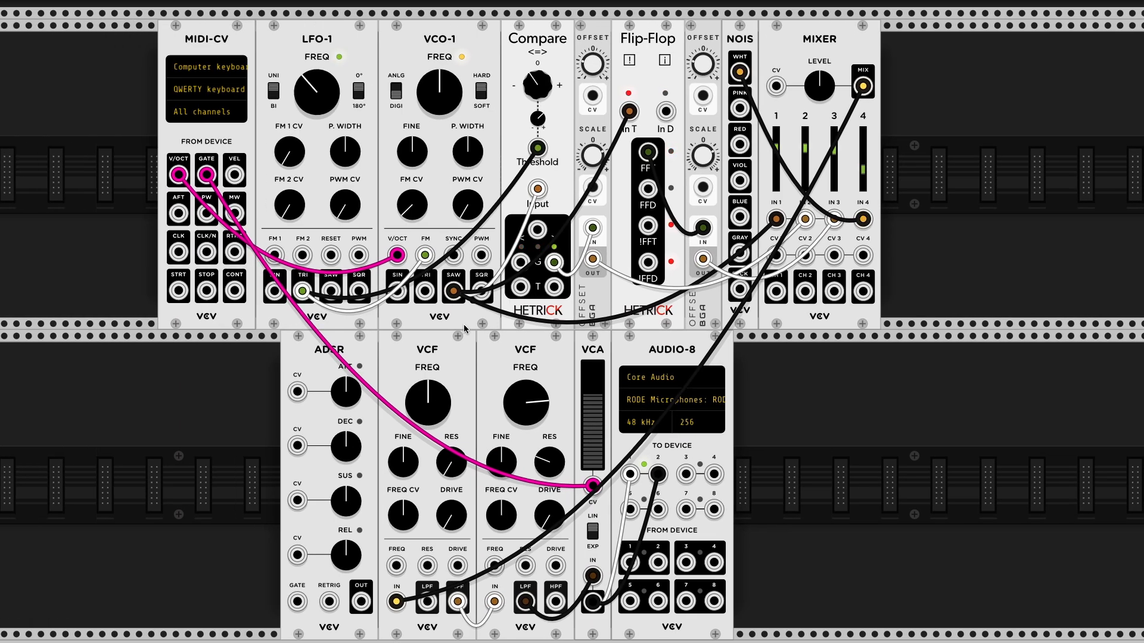
{"action": "left_click_drag", "start_coordinate": [296, 602], "coordinate": [206, 175]}
{"action": "left_click", "coordinate": [295, 602]}
{"action": "left_click", "coordinate": [293, 601]}
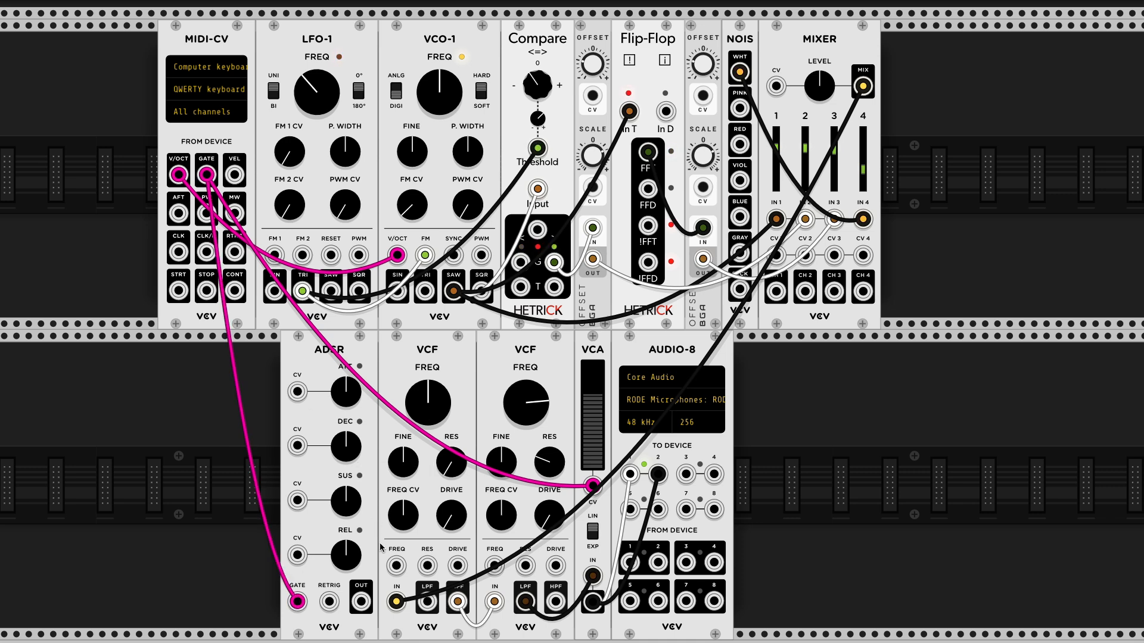
{"action": "left_click_drag", "start_coordinate": [360, 601], "coordinate": [396, 566]}
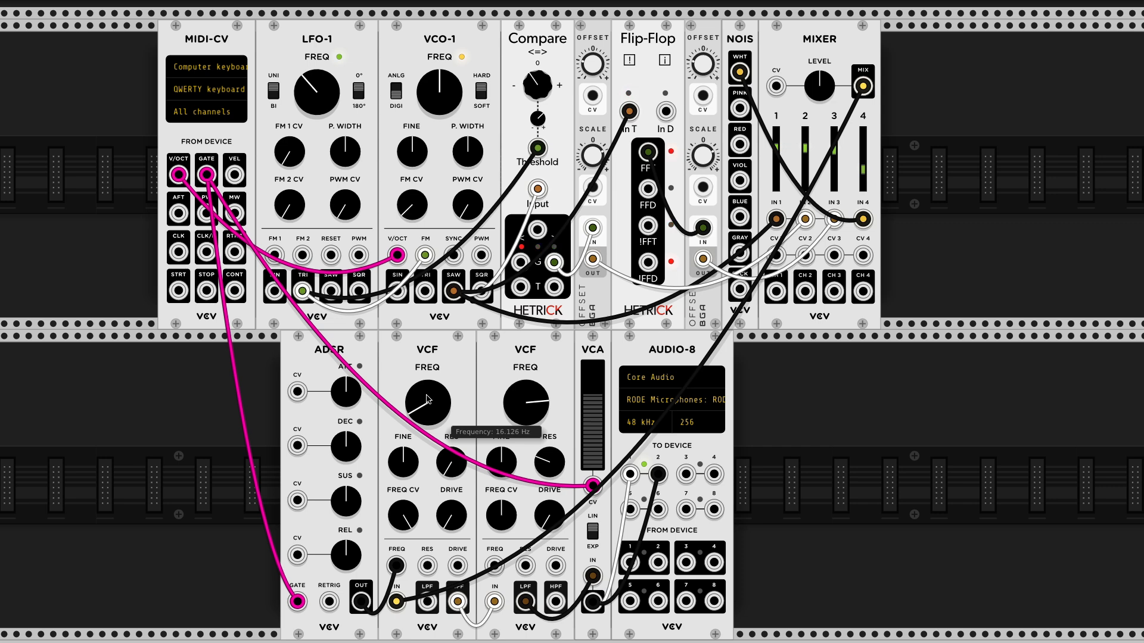
- Set ADSR's sustain to 0%, minimize its attack, shorten its decay slightly, and lower the first VCF's frequency while playing notes
{"action": "key", "text": "z"}
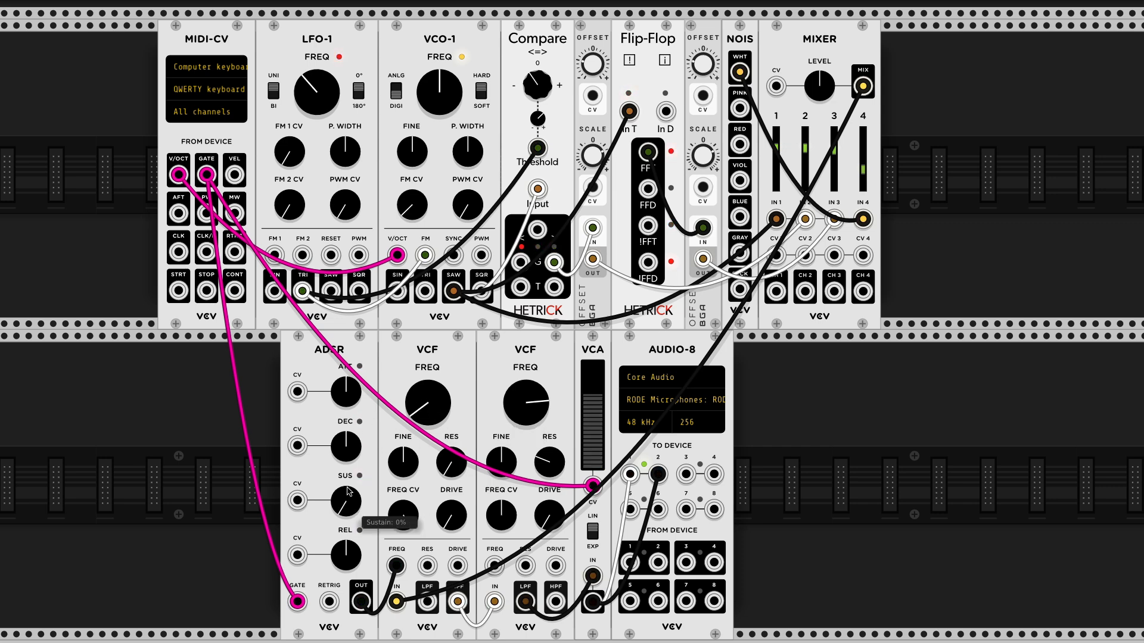
{"action": "key", "text": "z"}
{"action": "left_click_drag", "start_coordinate": [351, 457], "coordinate": [351, 477]}
{"action": "key", "text": "z"}
{"action": "key", "text": "z"}
{"action": "left_click_drag", "start_coordinate": [434, 395], "coordinate": [433, 425]}
{"action": "key", "text": "z"}
{"action": "key", "text": "z"}
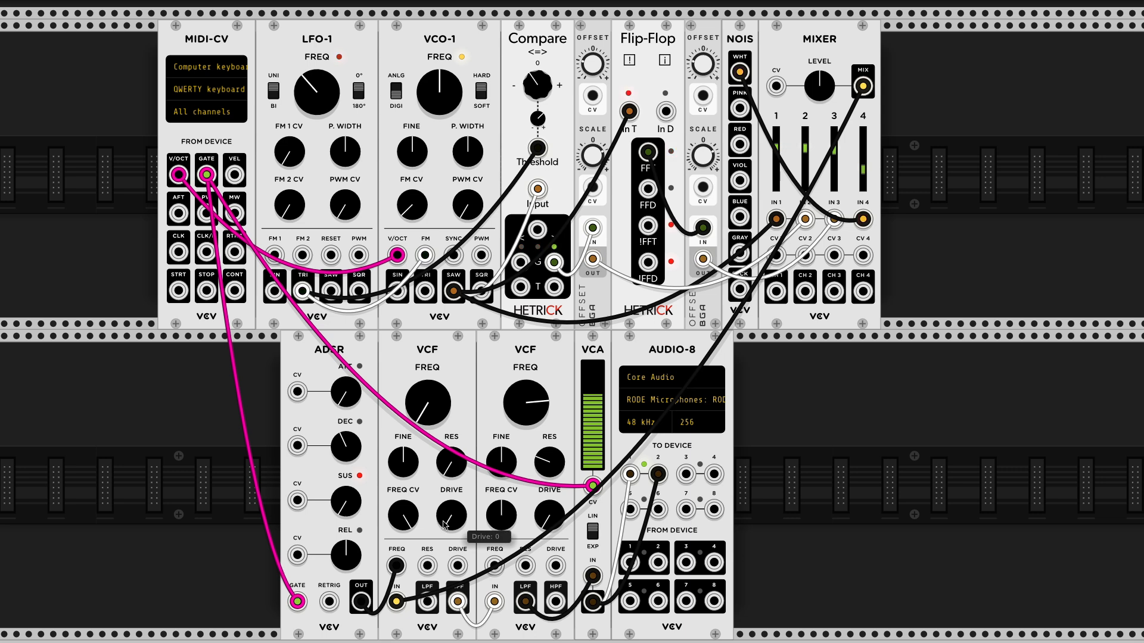
- Repatch ADSR's output into the second VCF's FREQ input, turn up its frequency CV, and set its frequency to 67.245 Hz
{"action": "left_click_drag", "start_coordinate": [396, 566], "coordinate": [495, 566]}
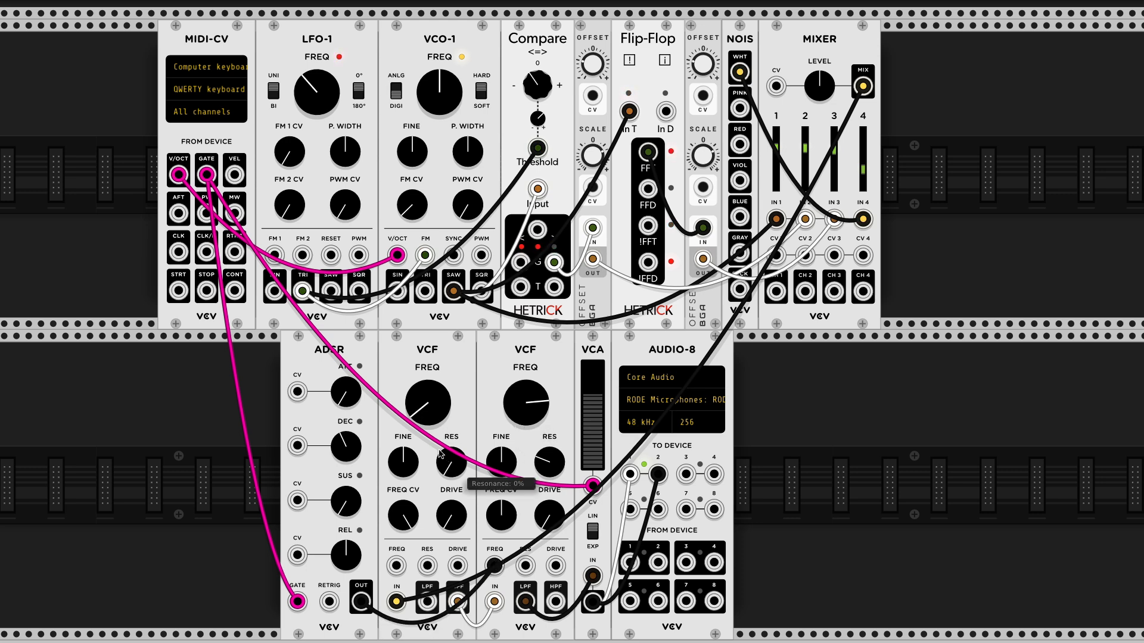
{"action": "left_click_drag", "start_coordinate": [526, 403], "coordinate": [526, 426]}
{"action": "left_click_drag", "start_coordinate": [503, 518], "coordinate": [505, 522]}
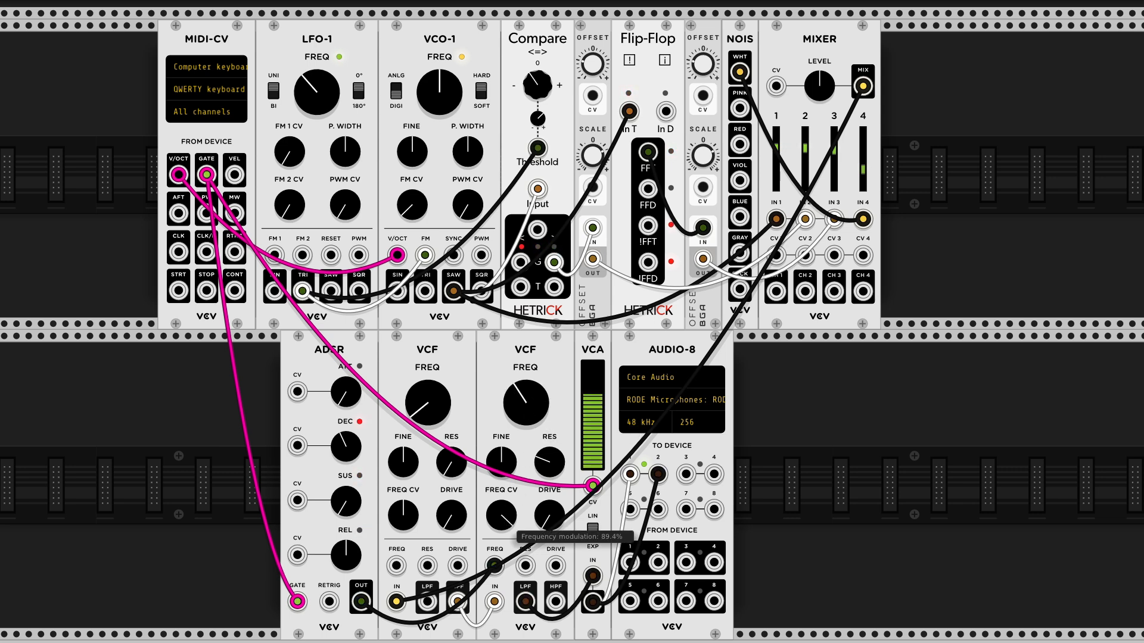
{"action": "left_click_drag", "start_coordinate": [521, 409], "coordinate": [522, 417]}
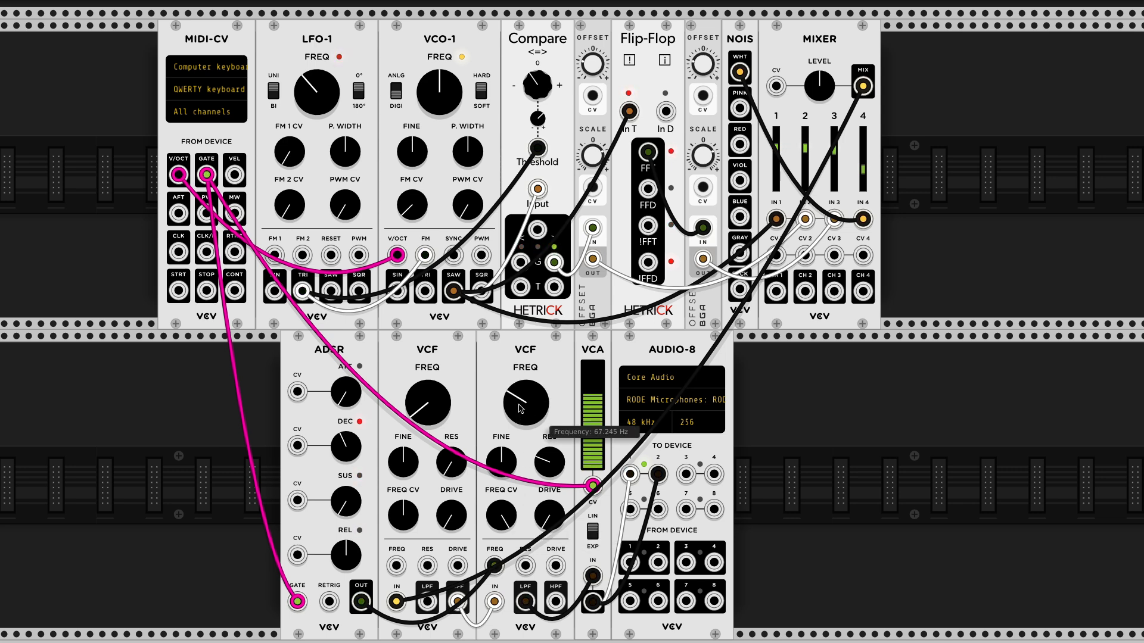
{"action": "key", "text": "z"}
{"action": "key", "text": "z"}
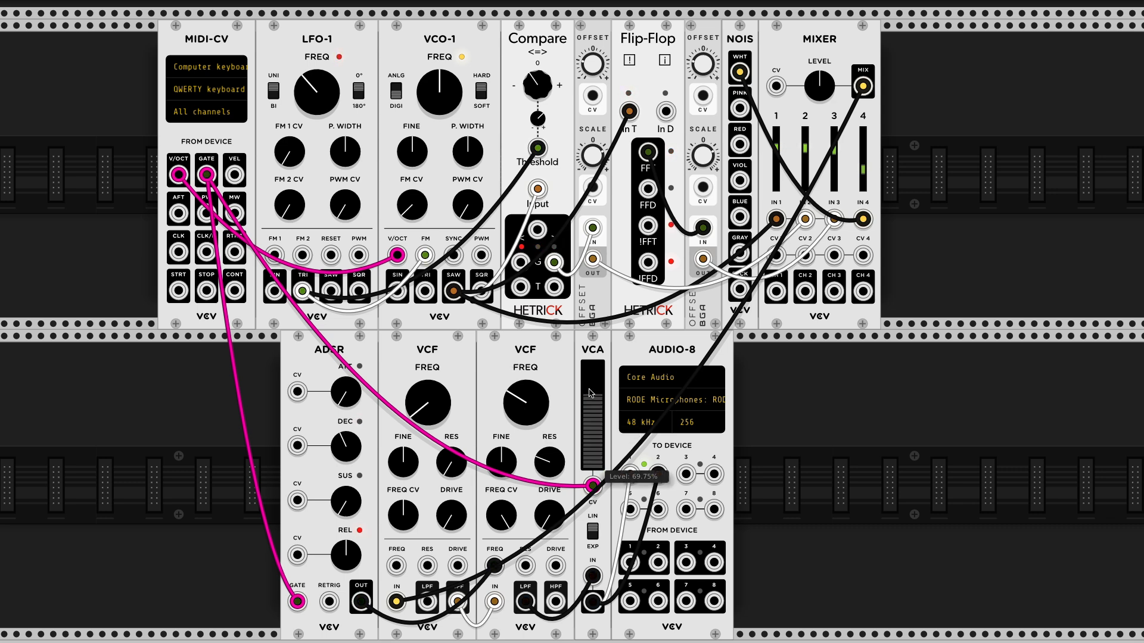
- Raise the VCA level to full and play test notes
{"action": "left_click_drag", "start_coordinate": [589, 394], "coordinate": [589, 357]}
{"action": "key", "text": "z"}
{"action": "key", "text": "z"}
- Lengthen ADSR's decay and release slightly while playing repeated notes
{"action": "left_click_drag", "start_coordinate": [346, 455], "coordinate": [346, 400]}
{"action": "key", "text": "z"}
{"action": "key", "text": "z"}
{"action": "left_click_drag", "start_coordinate": [346, 560], "coordinate": [346, 534]}
{"action": "key", "text": "z"}
{"action": "key", "text": "z"}
{"action": "key", "text": "z"}
{"action": "key", "text": "z"}
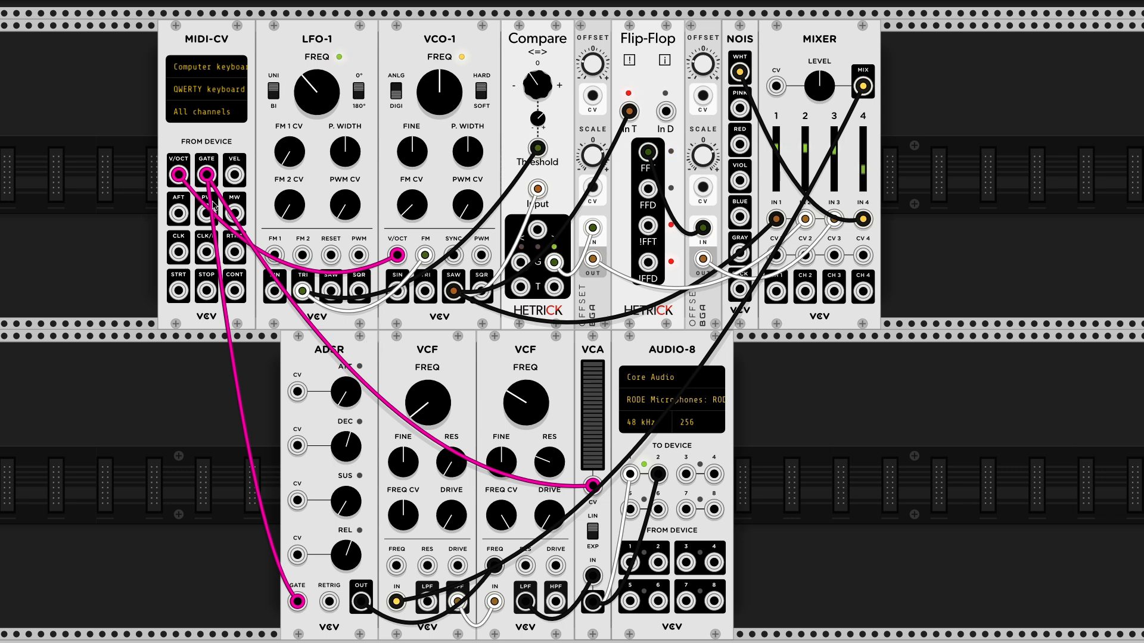
- Try to patch V/OCT into the second VCF's FREQ input, drop the cable, and open a gap between the two VCFs
{"action": "left_click_drag", "start_coordinate": [178, 179], "coordinate": [498, 567]}
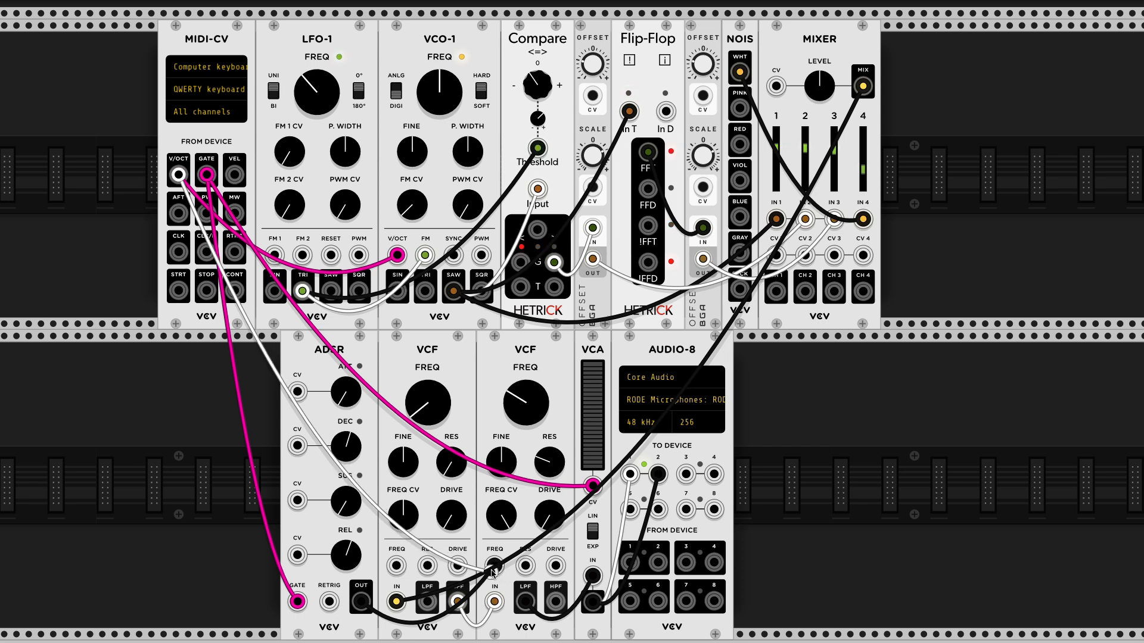
{"action": "left_click_drag", "start_coordinate": [494, 572], "coordinate": [232, 524]}
{"action": "left_click_drag", "start_coordinate": [522, 361], "coordinate": [657, 362]}
{"action": "right_click", "coordinate": [536, 393]}
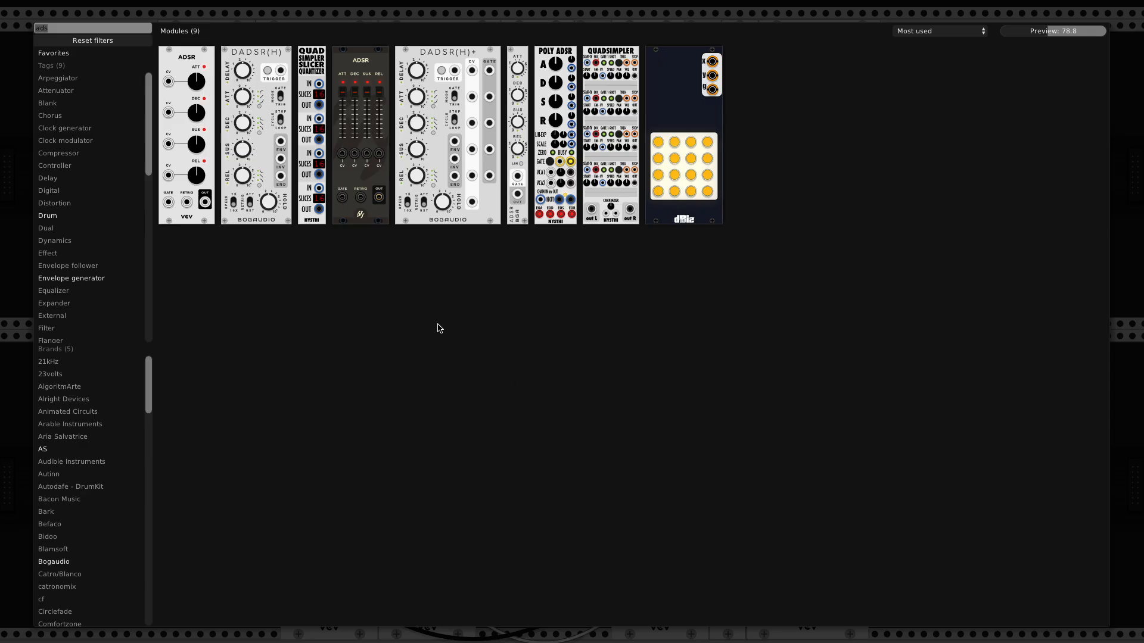
{"action": "type", "text": "mix"}
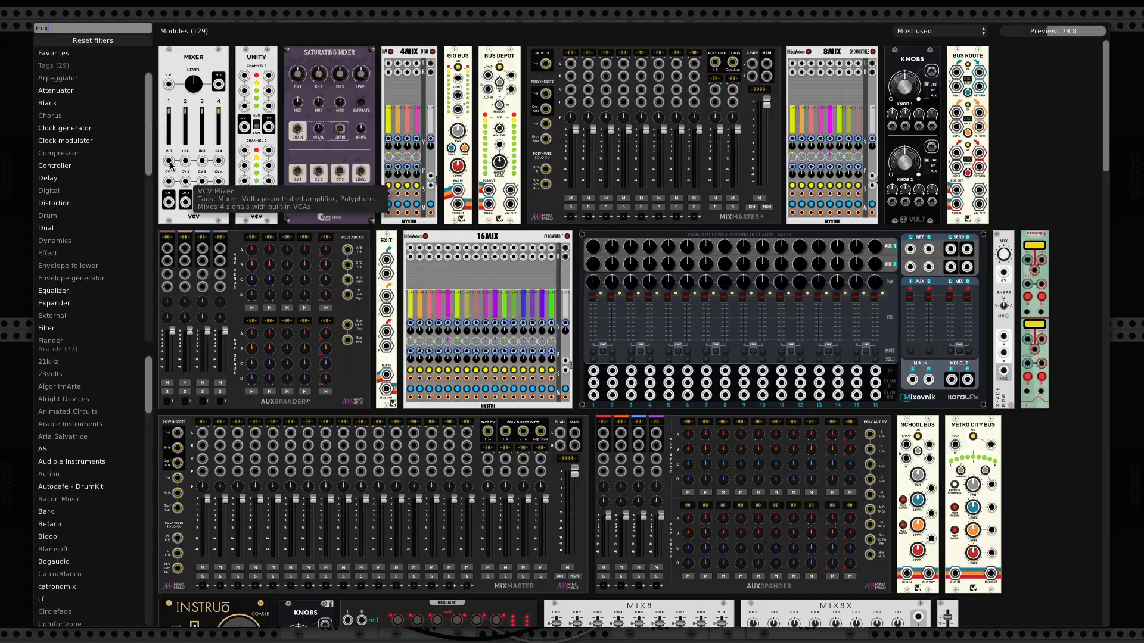
{"action": "left_click", "coordinate": [182, 122]}
{"action": "left_click_drag", "start_coordinate": [167, 420], "coordinate": [522, 420]}
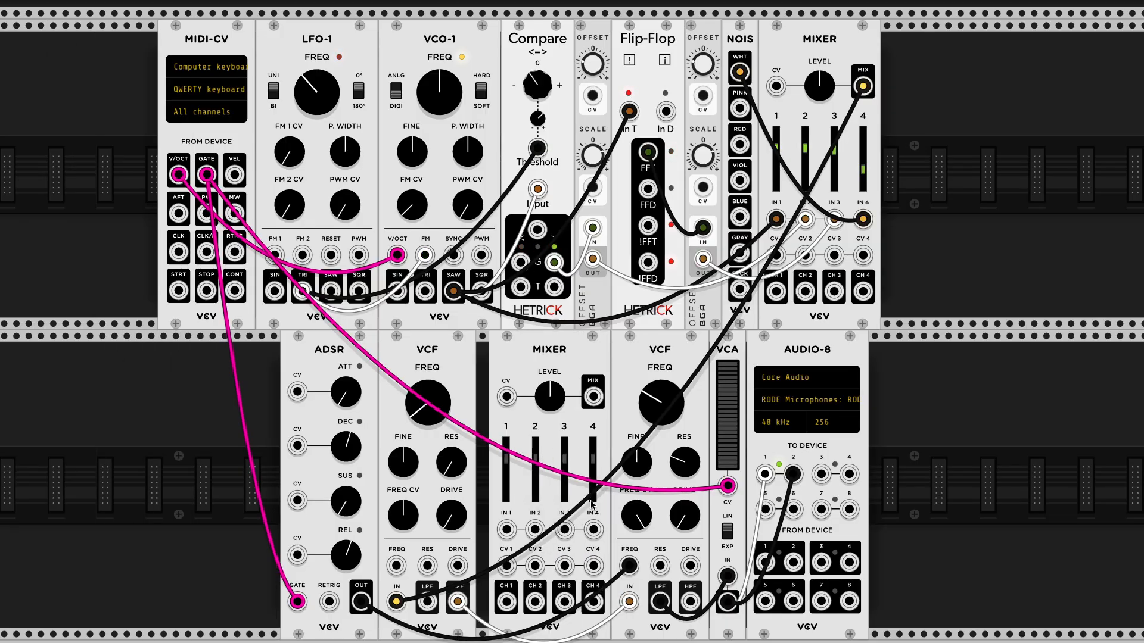
{"action": "key", "text": "Delete"}
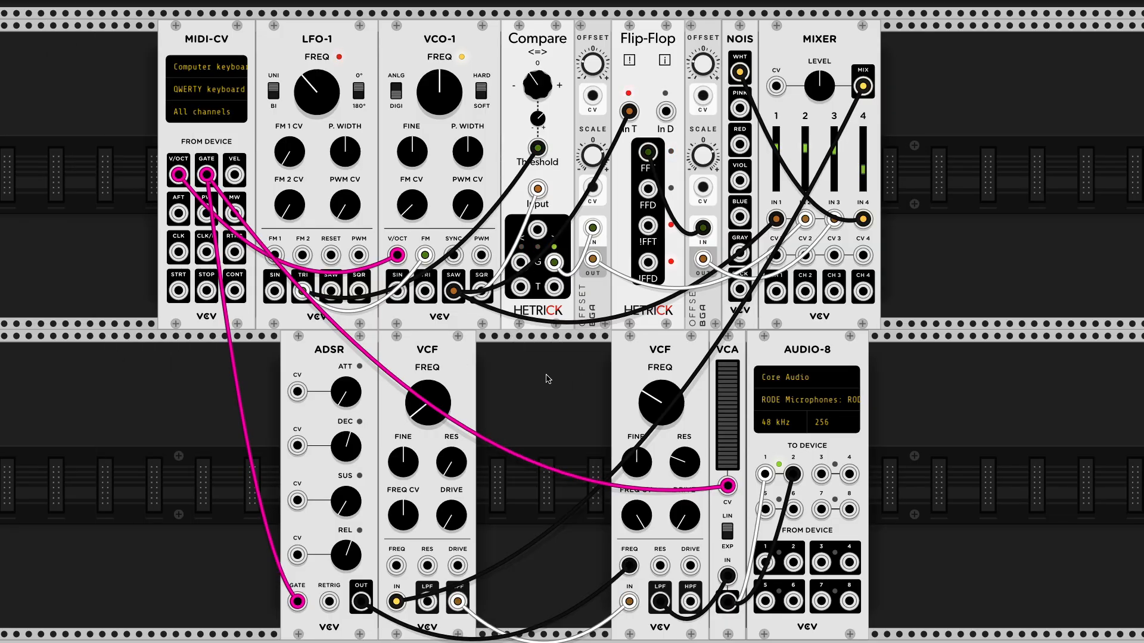
- Search the module library for "uni" and place the UNITY module against the second VCF
{"action": "right_click", "coordinate": [547, 378]}
{"action": "type", "text": "uni"}
{"action": "left_click_drag", "start_coordinate": [173, 54], "coordinate": [564, 331]}
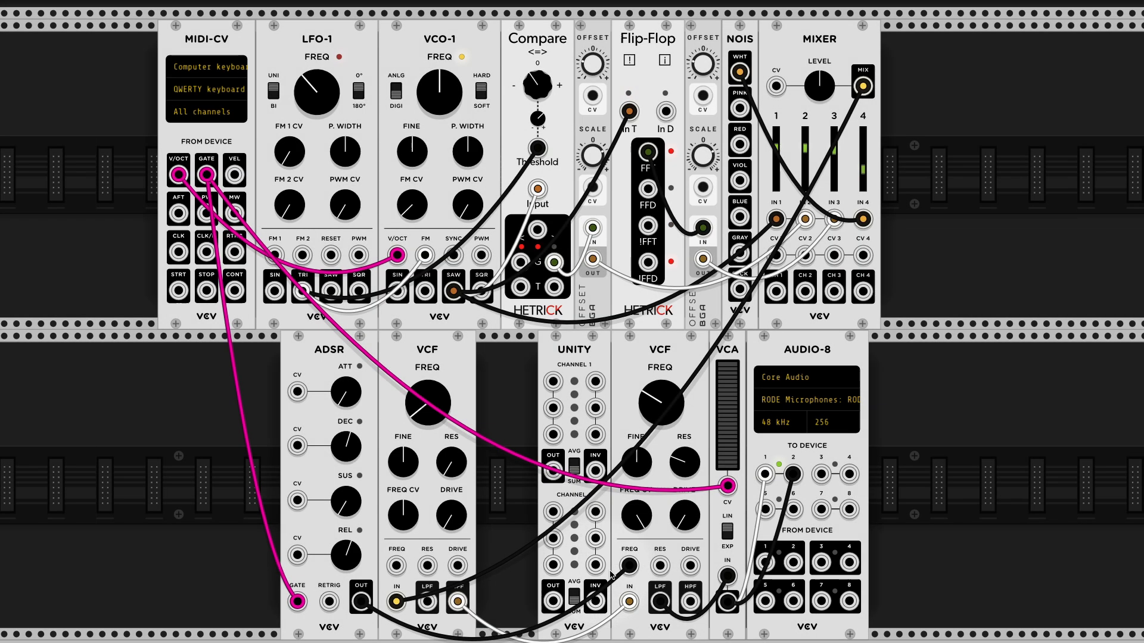
- Reroute ADSR's OUT into UNITY's first channel 1 input in pink, and patch UNITY's channel 1 OUT into the second VCF's FREQ input
{"action": "left_click_drag", "start_coordinate": [629, 566], "coordinate": [553, 381]}
{"action": "key", "text": "c"}
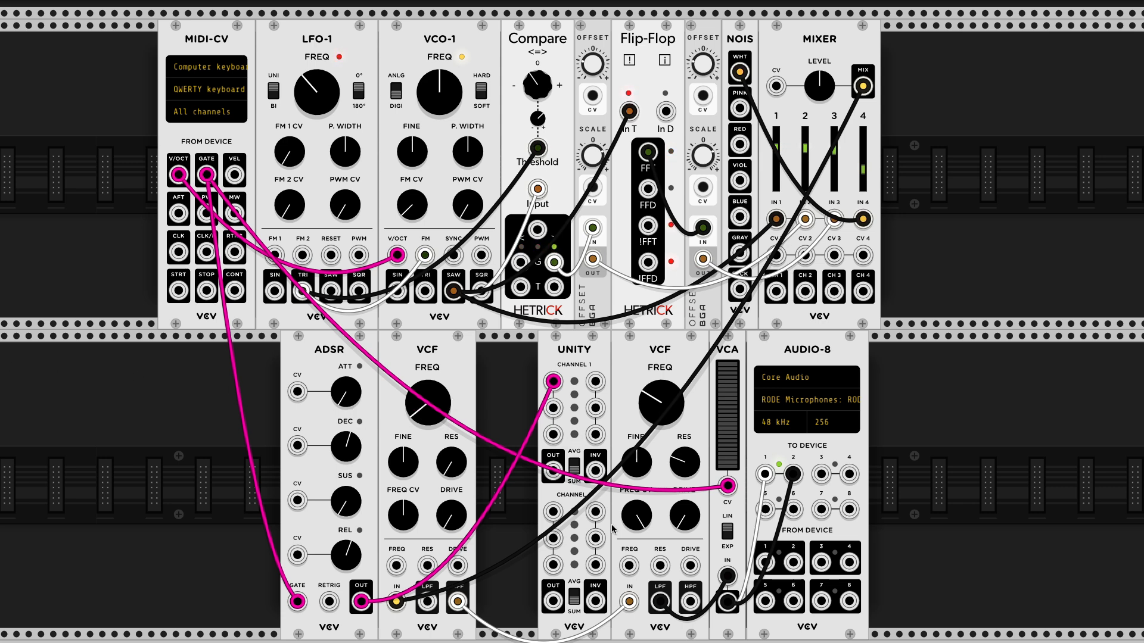
{"action": "left_click_drag", "start_coordinate": [554, 470], "coordinate": [629, 566]}
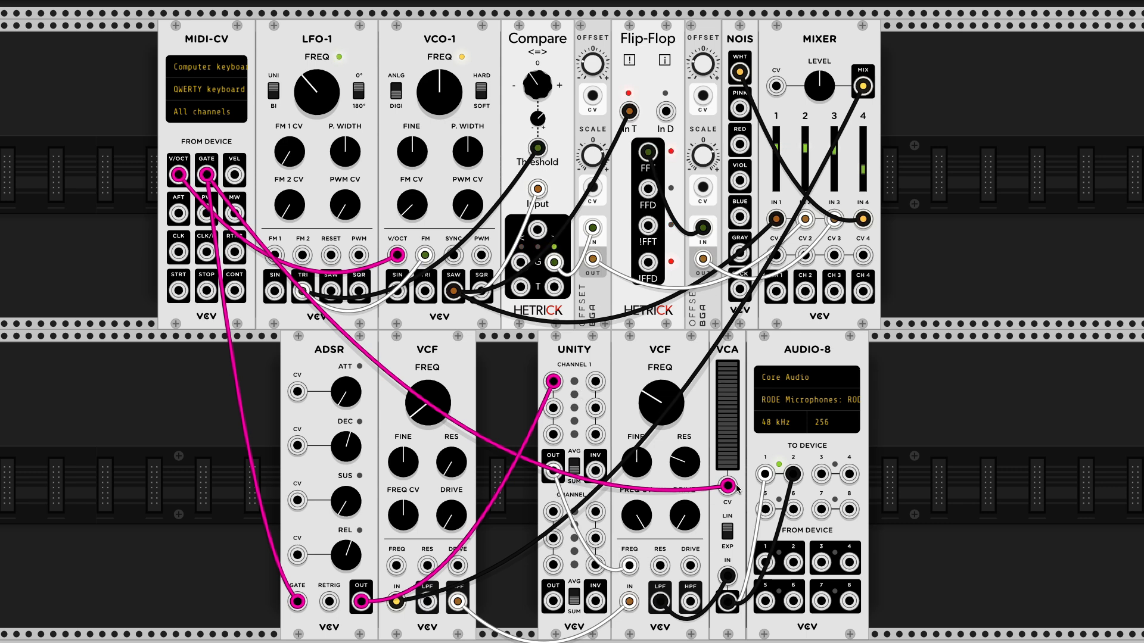
- Recolor the GATE-to-VCA cable black, the V/OCT-to-VCO-1 cable white, and the UNITY-to-VCF cable pink
{"action": "key", "text": "c"}
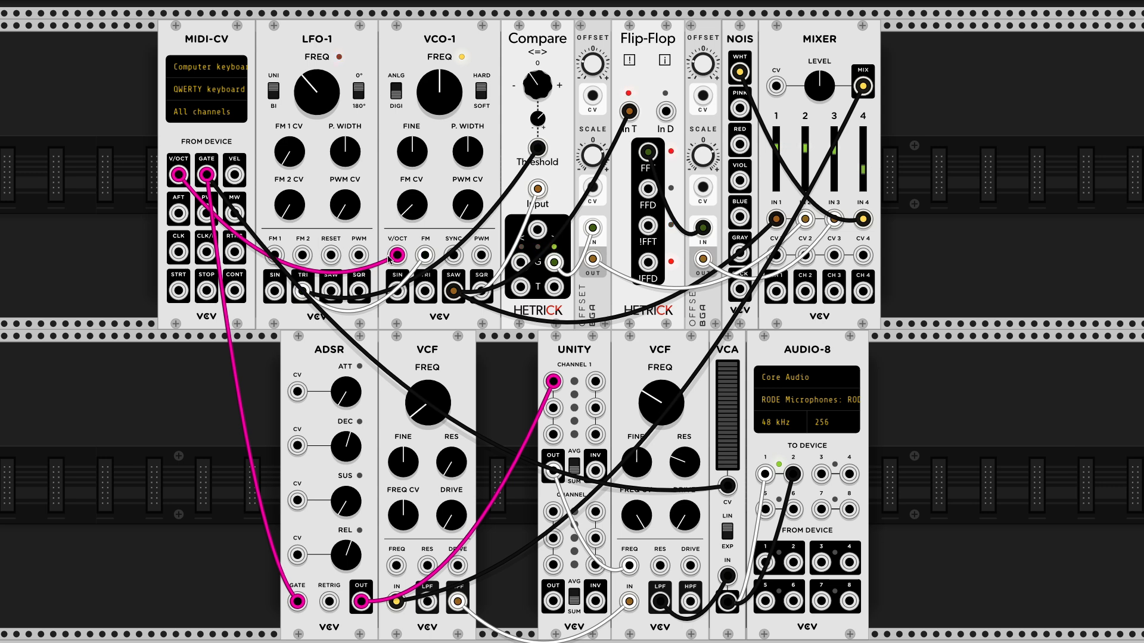
{"action": "key", "text": "c"}
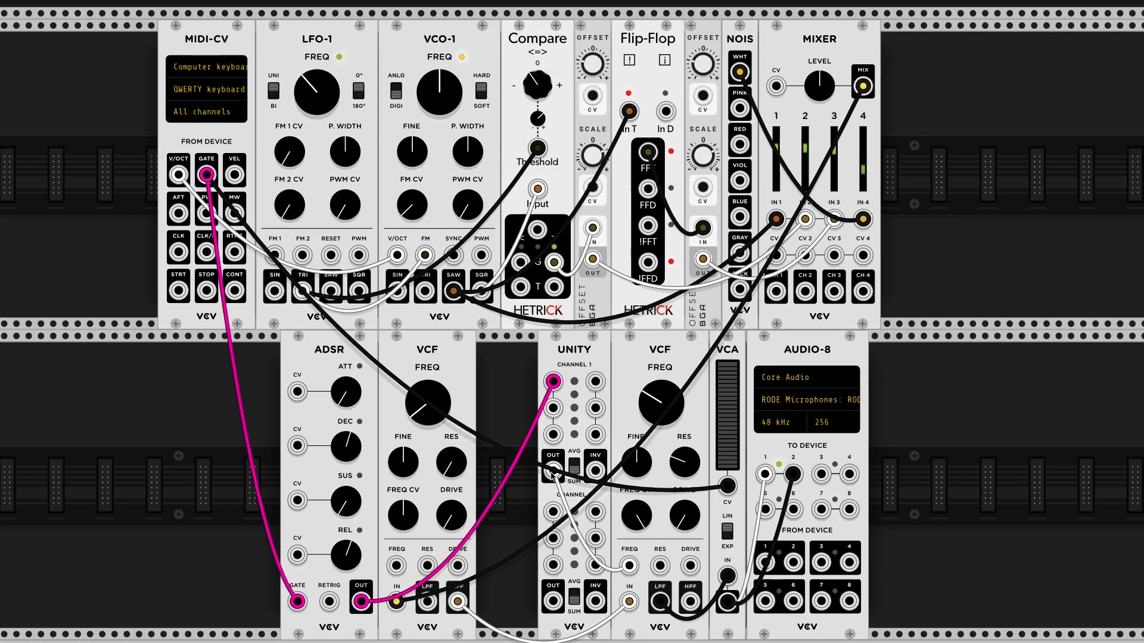
{"action": "left_click_drag", "start_coordinate": [553, 475], "coordinate": [629, 566]}
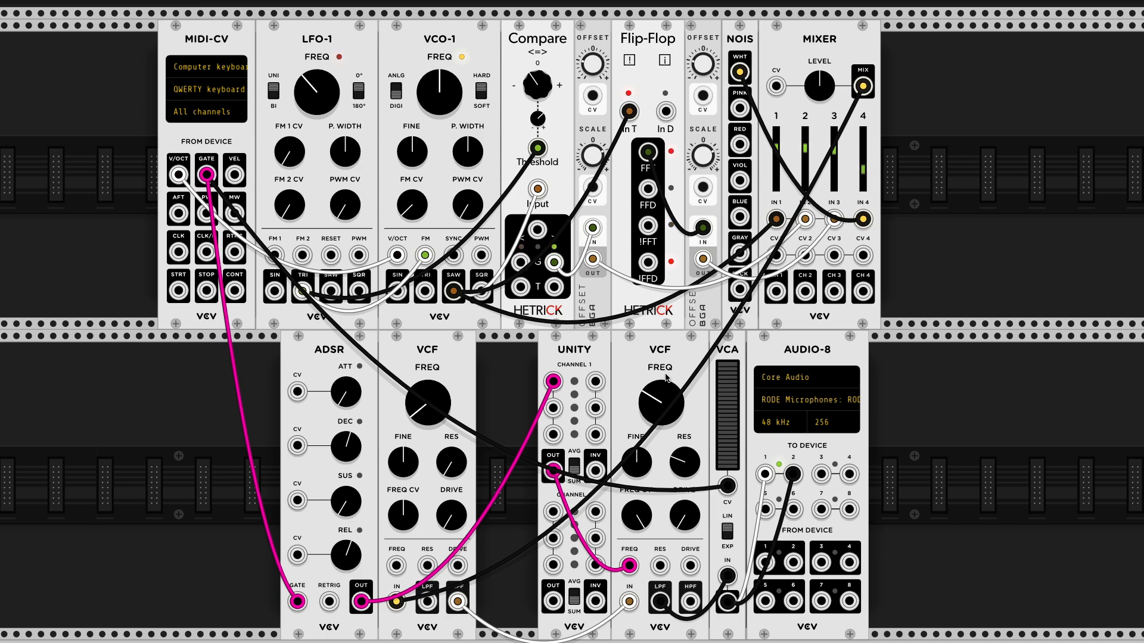
- Close the gap so UNITY sits flush against the first VCF, and patch V/OCT into UNITY's second channel 1 input in pink
{"action": "left_click_drag", "start_coordinate": [778, 356], "coordinate": [720, 356]}
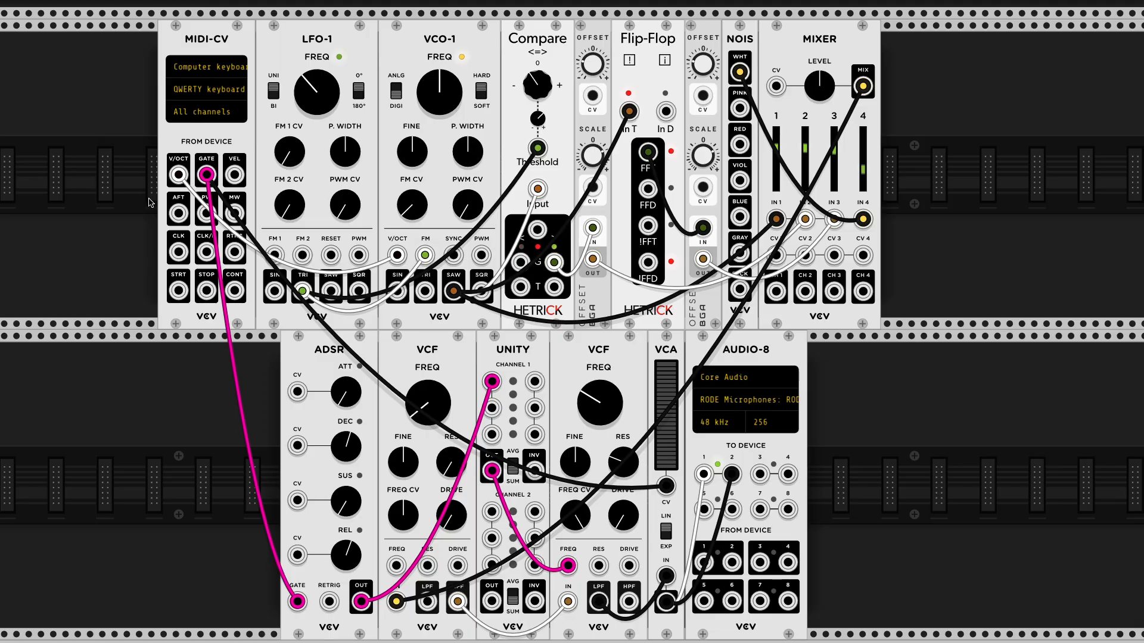
{"action": "left_click_drag", "start_coordinate": [177, 176], "coordinate": [492, 409]}
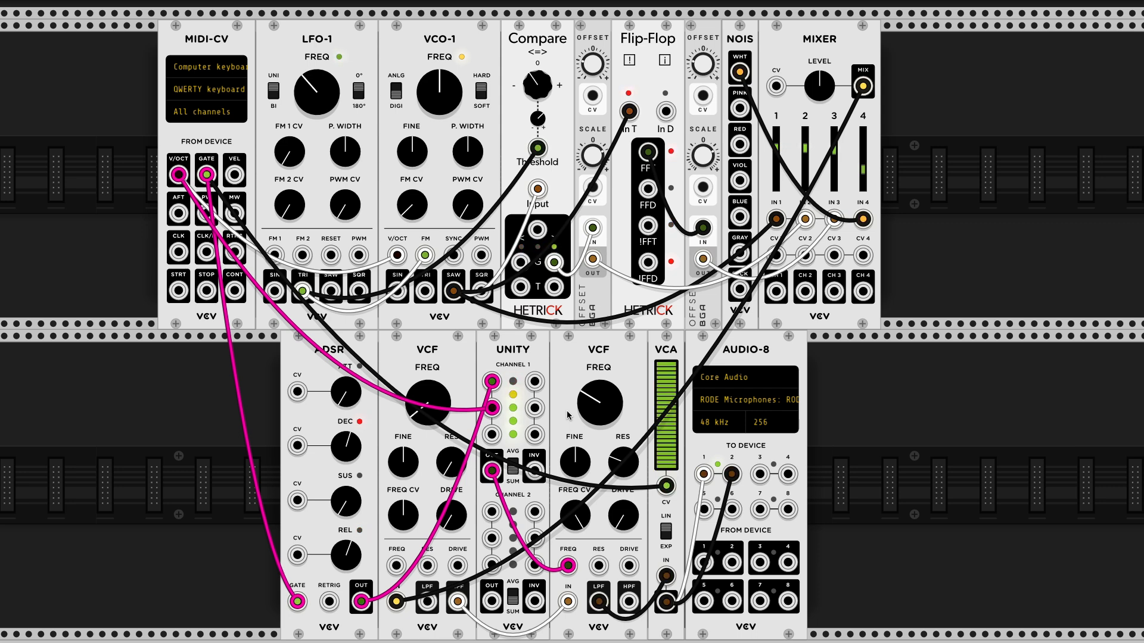
- Remove the V/OCT cable from UNITY and patch MIDI-CV's GATE output into its second channel 1 input with a black cable
{"action": "right_click", "coordinate": [492, 410]}
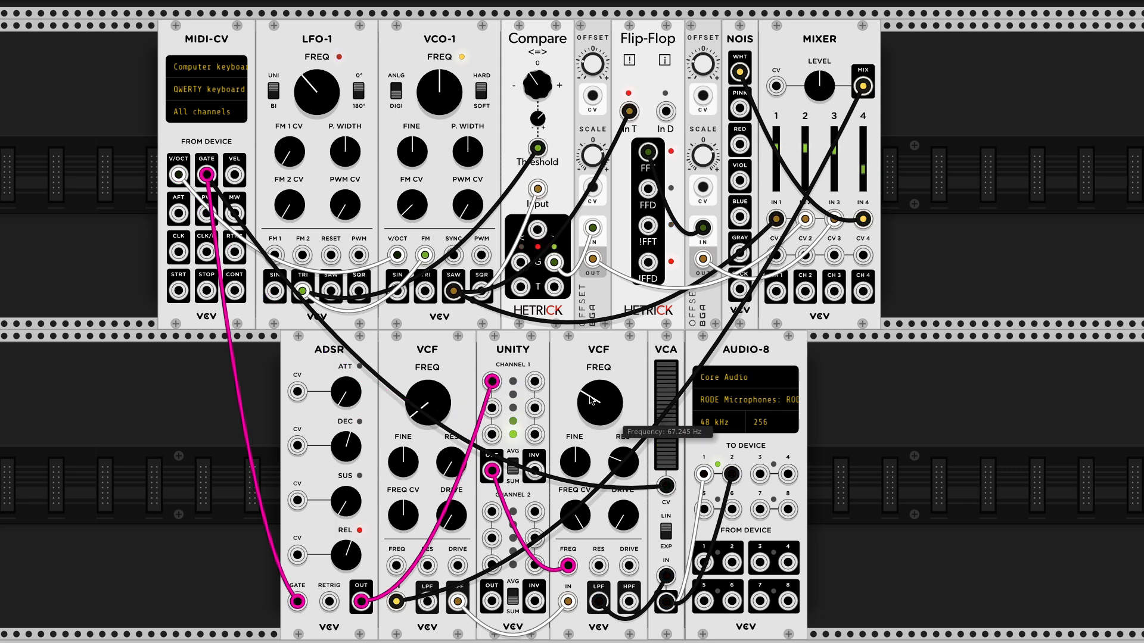
{"action": "mouse_move", "coordinate": [583, 410]}
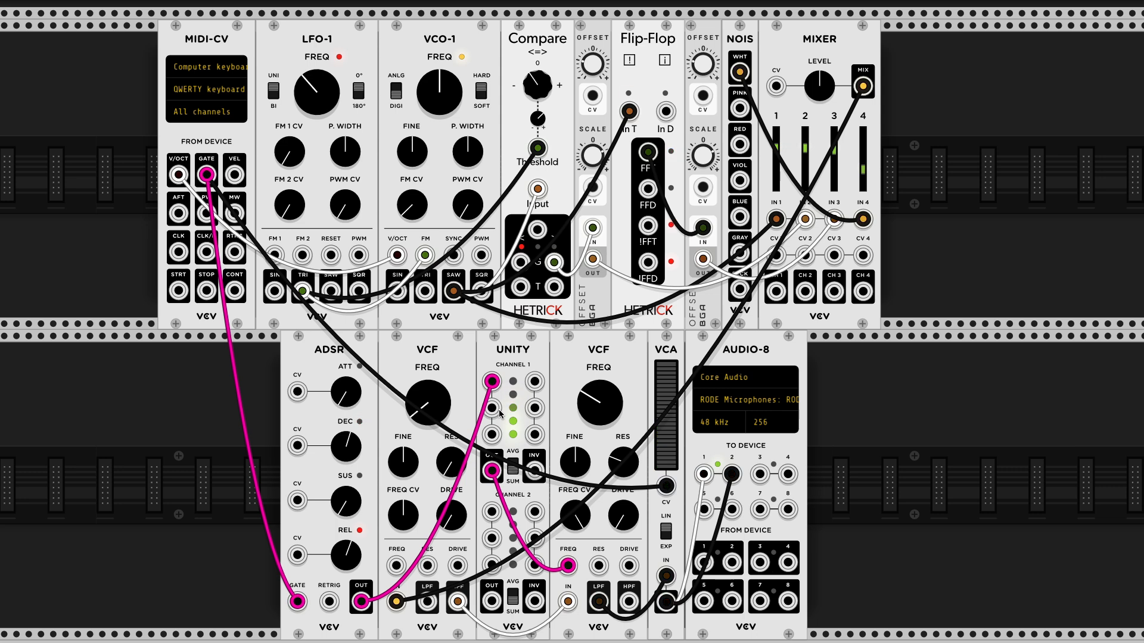
{"action": "left_click_drag", "start_coordinate": [492, 408], "coordinate": [207, 177]}
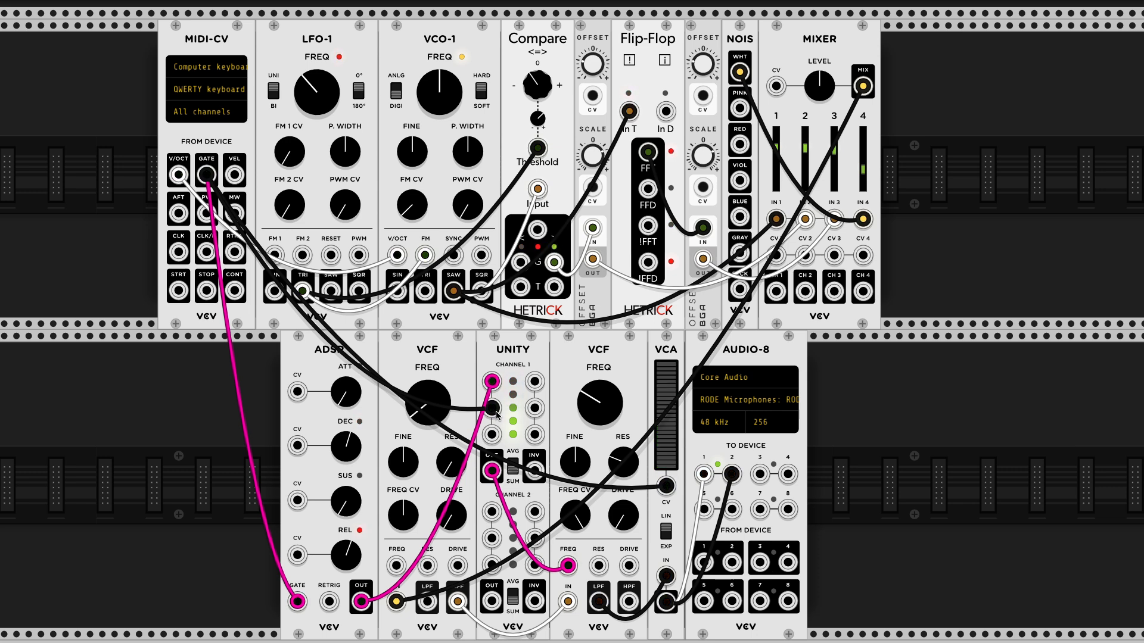
- Replace the GATE cable at UNITY's second channel 1 input with a pink cable from MIDI-CV's V/OCT output
{"action": "left_click_drag", "start_coordinate": [492, 409], "coordinate": [188, 180]}
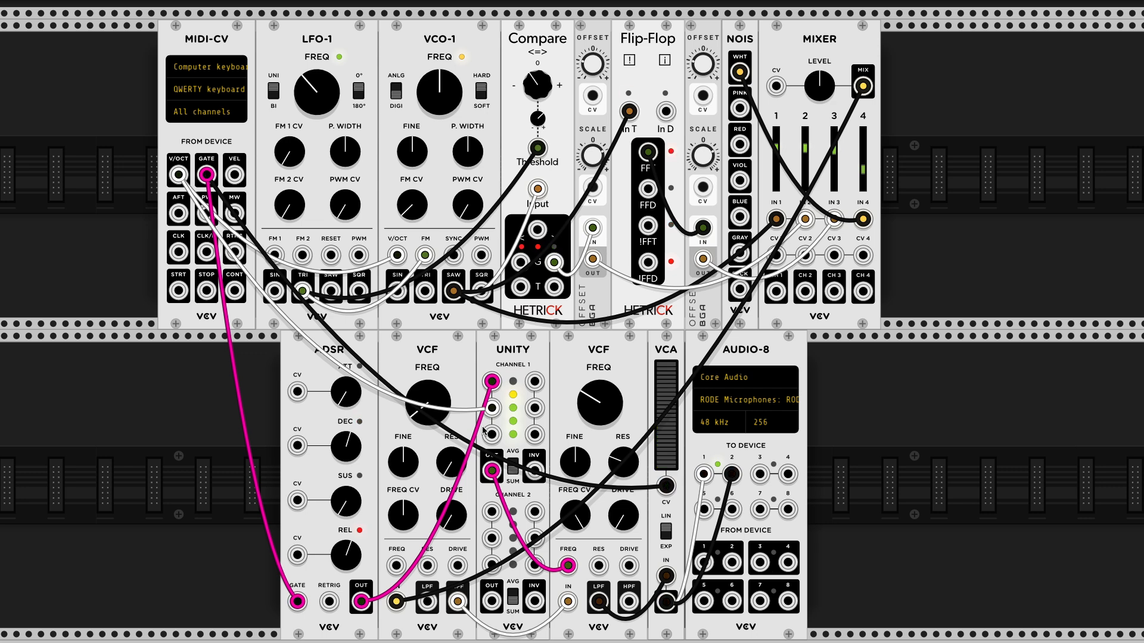
{"action": "left_click", "coordinate": [492, 409]}
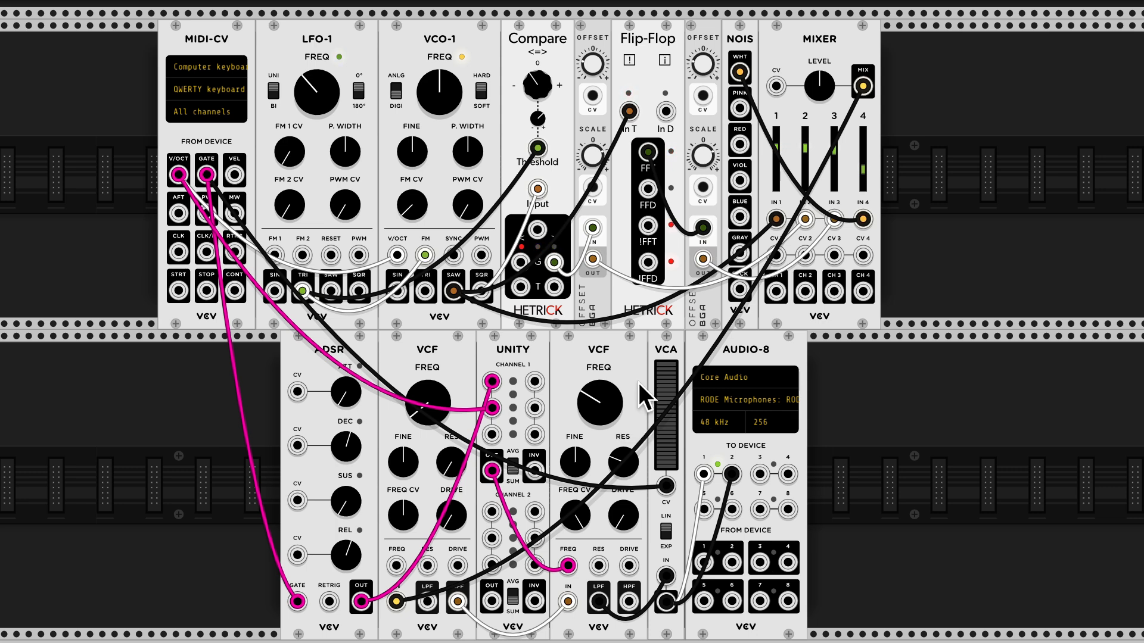
- Play a test note, lower the second VCF's FREQ, and lengthen ADSR's decay and release
{"action": "key", "text": "z"}
{"action": "left_click_drag", "start_coordinate": [595, 406], "coordinate": [595, 439]}
{"action": "left_click_drag", "start_coordinate": [350, 459], "coordinate": [350, 454]}
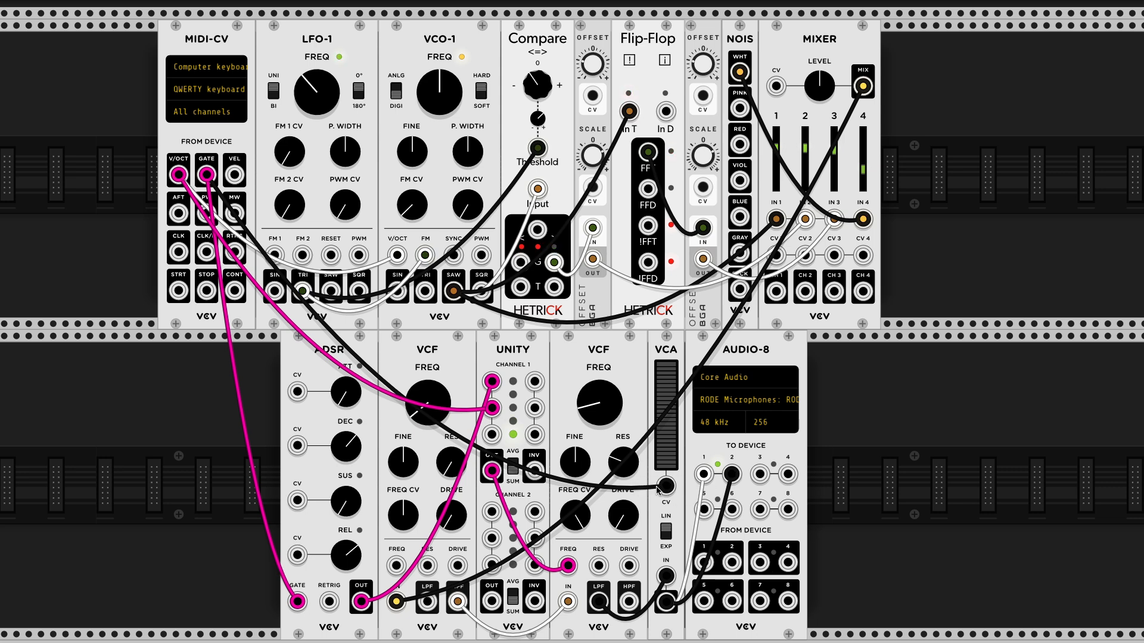
- Open a gap between the second VCF and VCA by shifting the ADSR–VCF group left and AUDIO-8 and VCA right
{"action": "left_click_drag", "start_coordinate": [645, 352], "coordinate": [547, 352]}
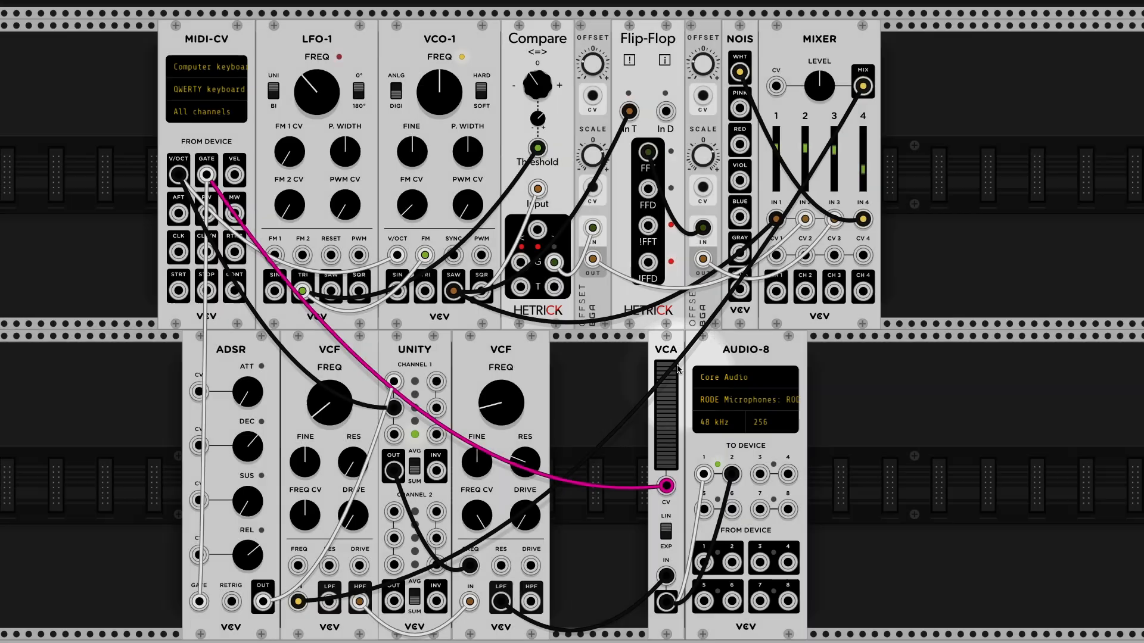
{"action": "left_click_drag", "start_coordinate": [677, 364], "coordinate": [771, 358]}
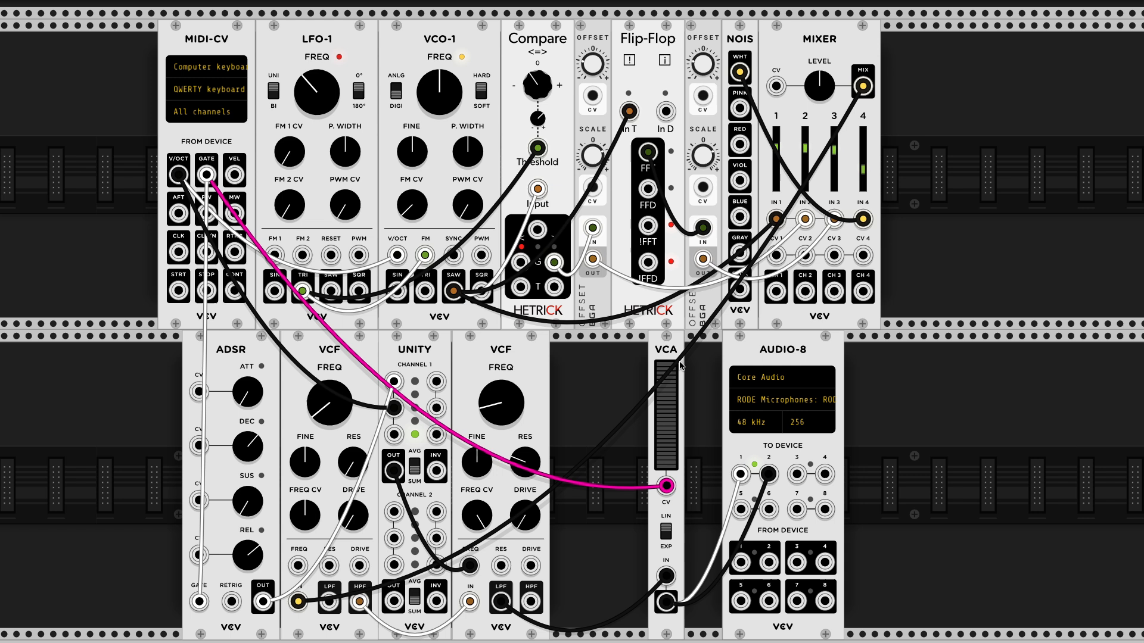
{"action": "left_click_drag", "start_coordinate": [668, 357], "coordinate": [730, 357]}
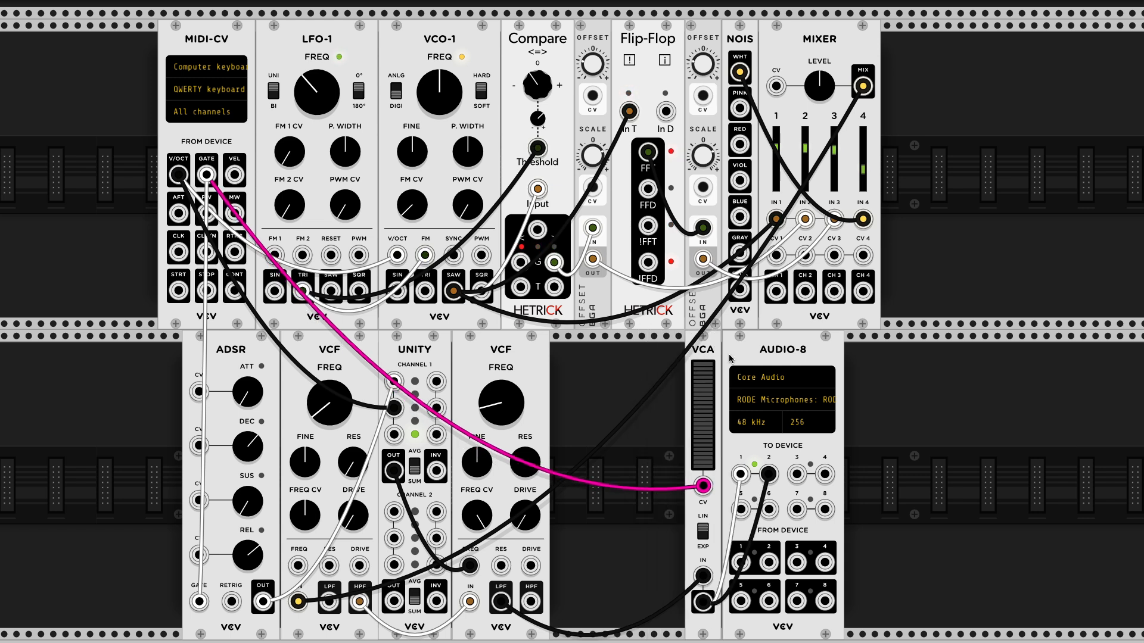
- Add the Bogaudio SLEW module before VCA, and route MIDI-CV's GATE through it into VCA's CV input
{"action": "right_click", "coordinate": [614, 421]}
{"action": "type", "text": "sle"}
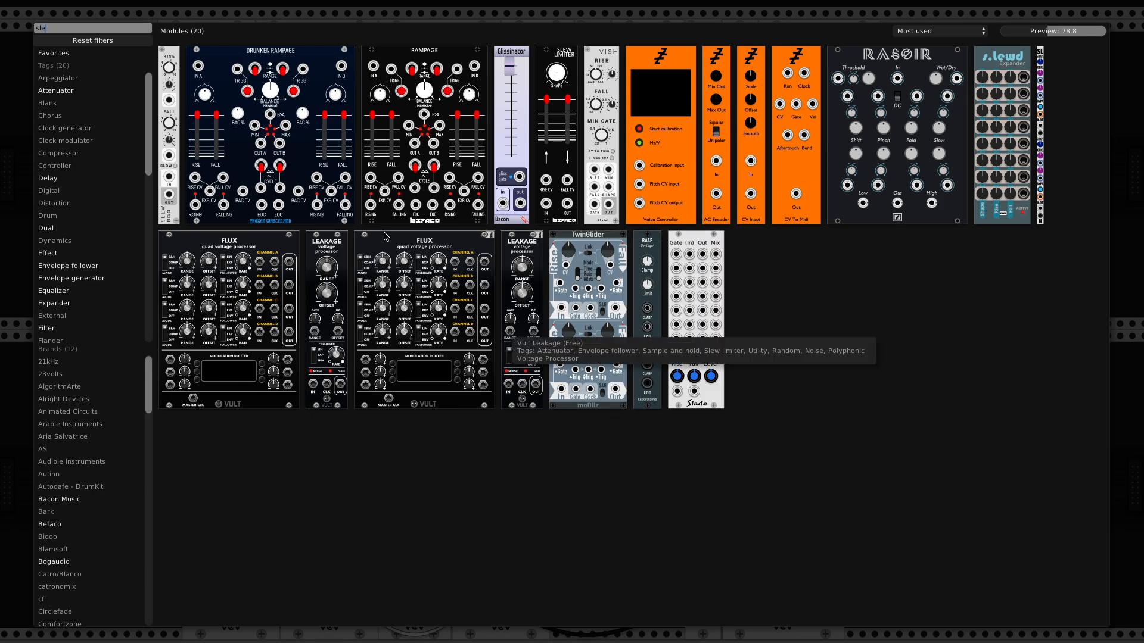
{"action": "left_click_drag", "start_coordinate": [169, 61], "coordinate": [601, 344]}
{"action": "mouse_move", "coordinate": [703, 486]}
{"action": "left_mouse_down"}
{"action": "mouse_move", "coordinate": [600, 434]}
{"action": "mouse_move", "coordinate": [614, 454]}
{"action": "mouse_move", "coordinate": [605, 557]}
{"action": "mouse_move", "coordinate": [703, 485]}
{"action": "left_mouse_up"}
- Test a SLEW rise time of about 0.83 s with a note, and recolor the SLEW-to-VCA cable pink
{"action": "left_click_drag", "start_coordinate": [604, 367], "coordinate": [604, 405]}
{"action": "key", "text": "z"}
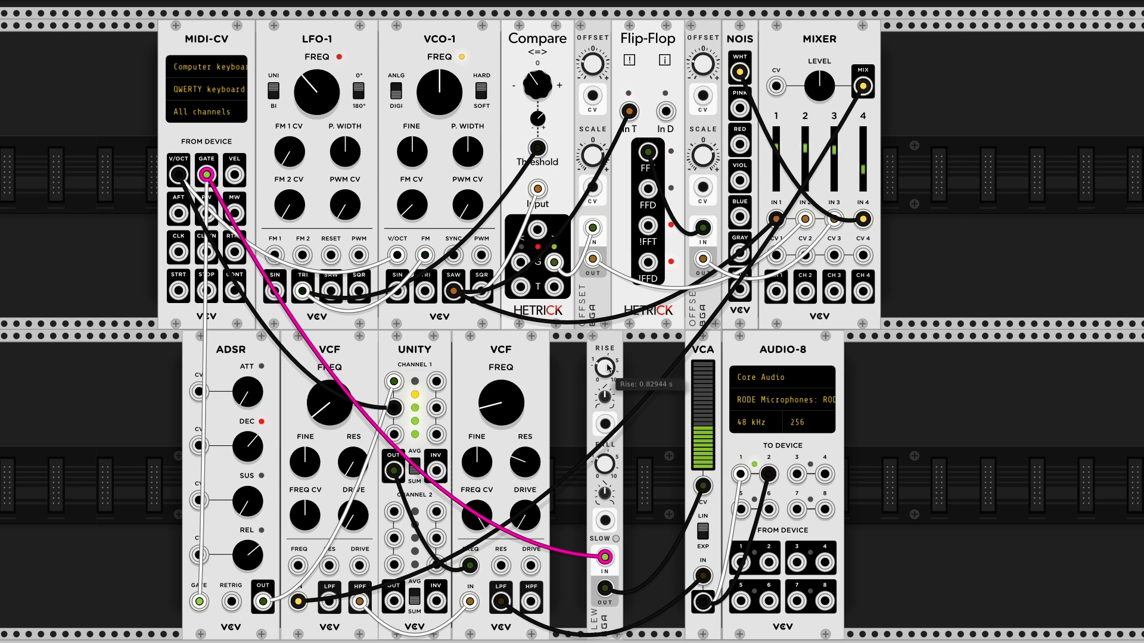
{"action": "left_click", "coordinate": [703, 481]}
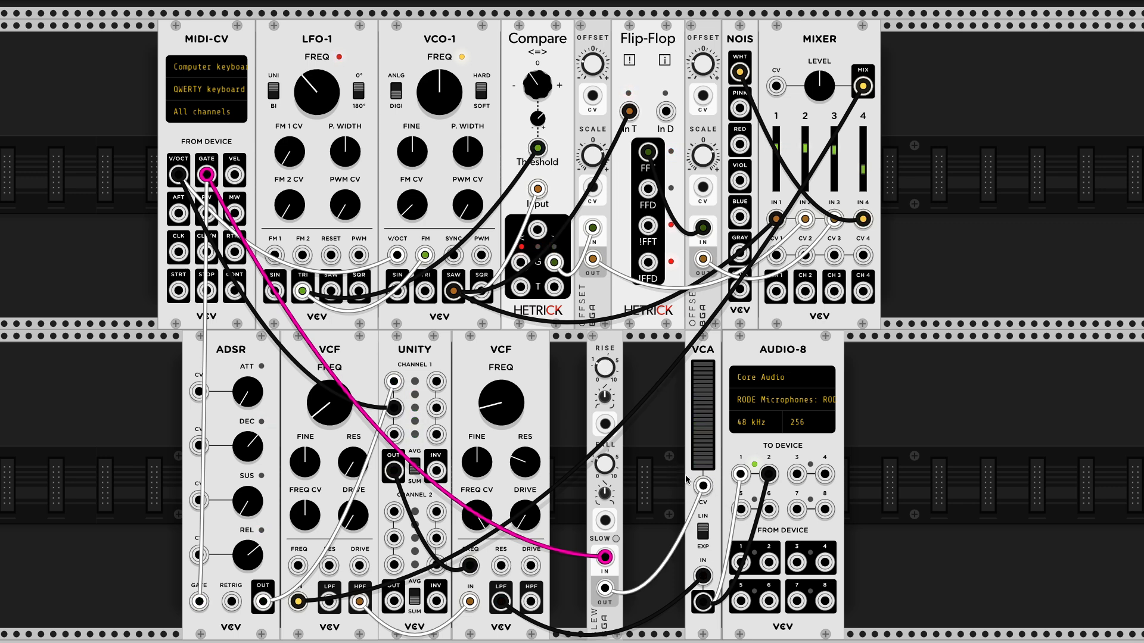
{"action": "left_click", "coordinate": [705, 485]}
{"action": "key", "text": "z"}
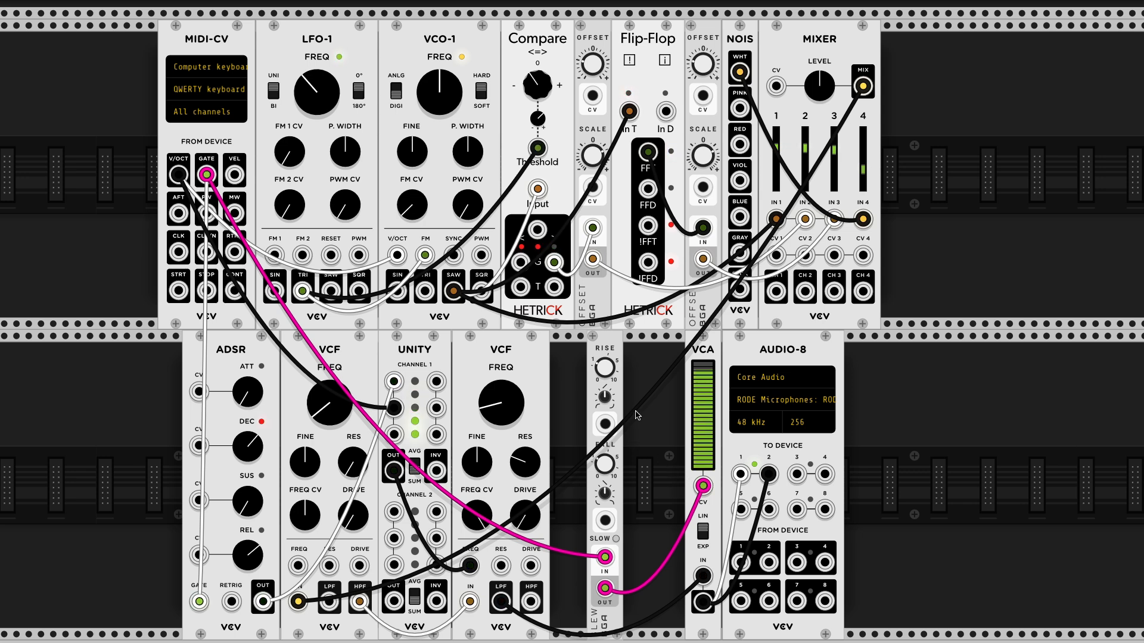
- Set SLEW's rise to about 0.008 s and fall to about 0.004 s, checking the gate's edge with repeated notes
{"action": "left_click_drag", "start_coordinate": [605, 466], "coordinate": [604, 471]}
{"action": "left_click_drag", "start_coordinate": [605, 368], "coordinate": [606, 364]}
{"action": "left_click_drag", "start_coordinate": [605, 466], "coordinate": [603, 465]}
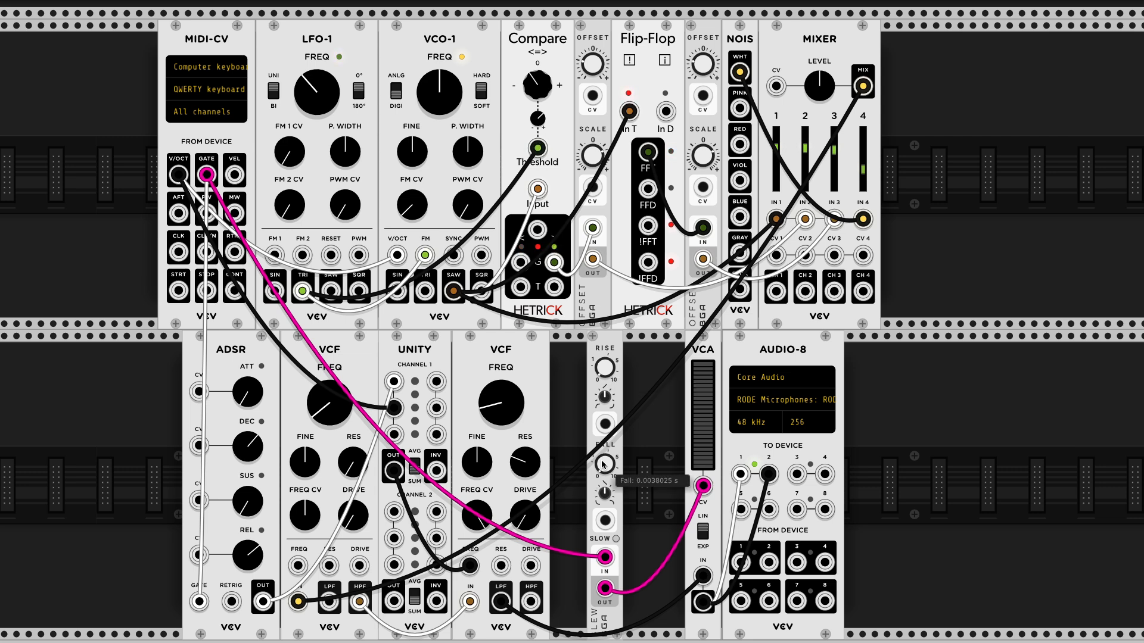
{"action": "key", "text": "z"}
{"action": "key", "text": "z"}
{"action": "key", "text": "z"}
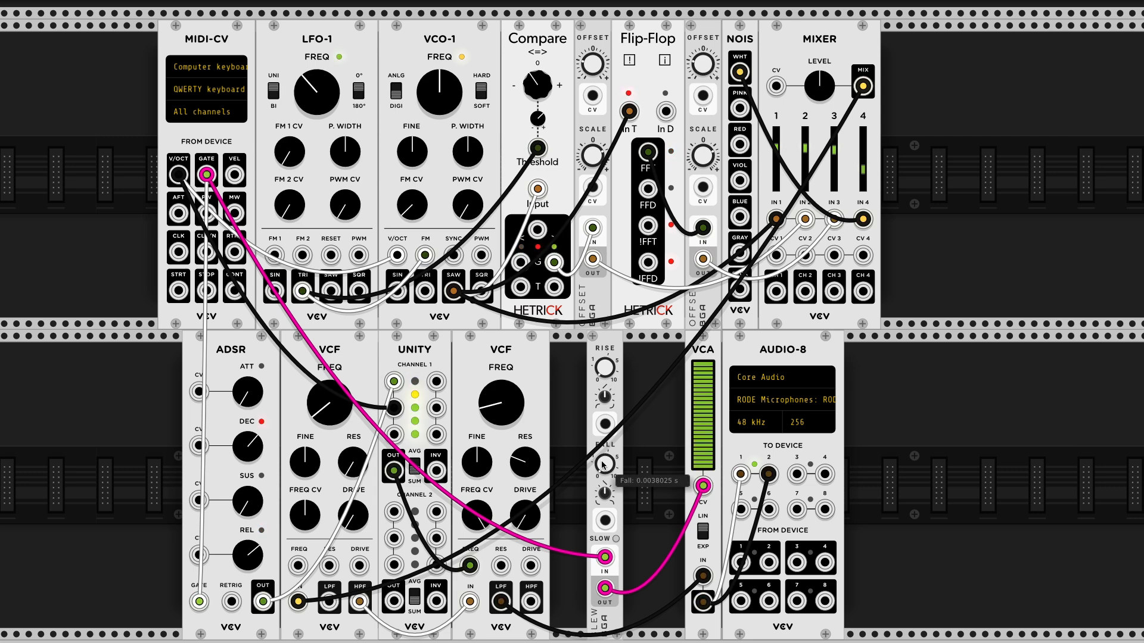
{"action": "key", "text": "z"}
{"action": "key", "text": "z"}
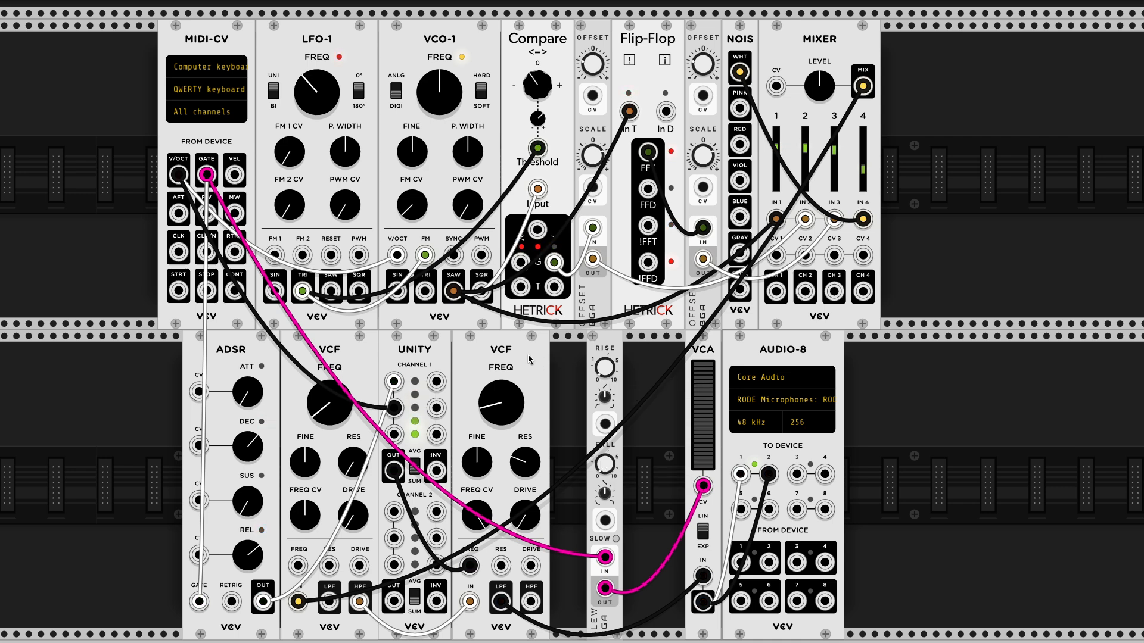
- Place SLEW flush against the second VCF, shift that module group slightly right, and switch to the Expert Difficulty diagram
{"action": "left_click_drag", "start_coordinate": [607, 350], "coordinate": [571, 350]}
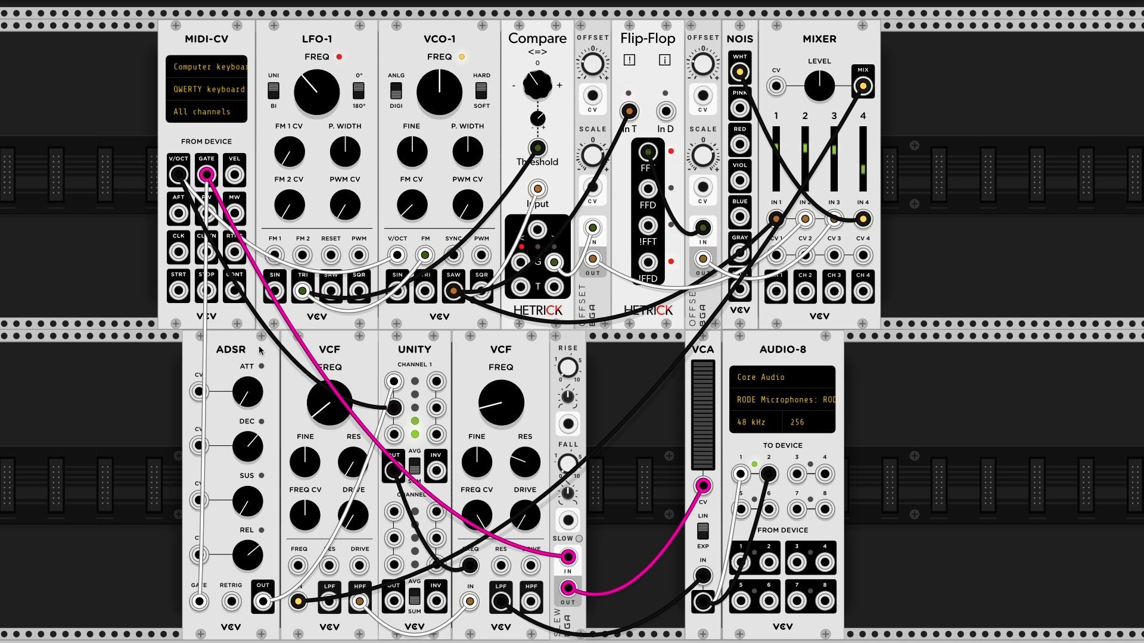
{"action": "left_click_drag", "start_coordinate": [270, 345], "coordinate": [294, 346]}
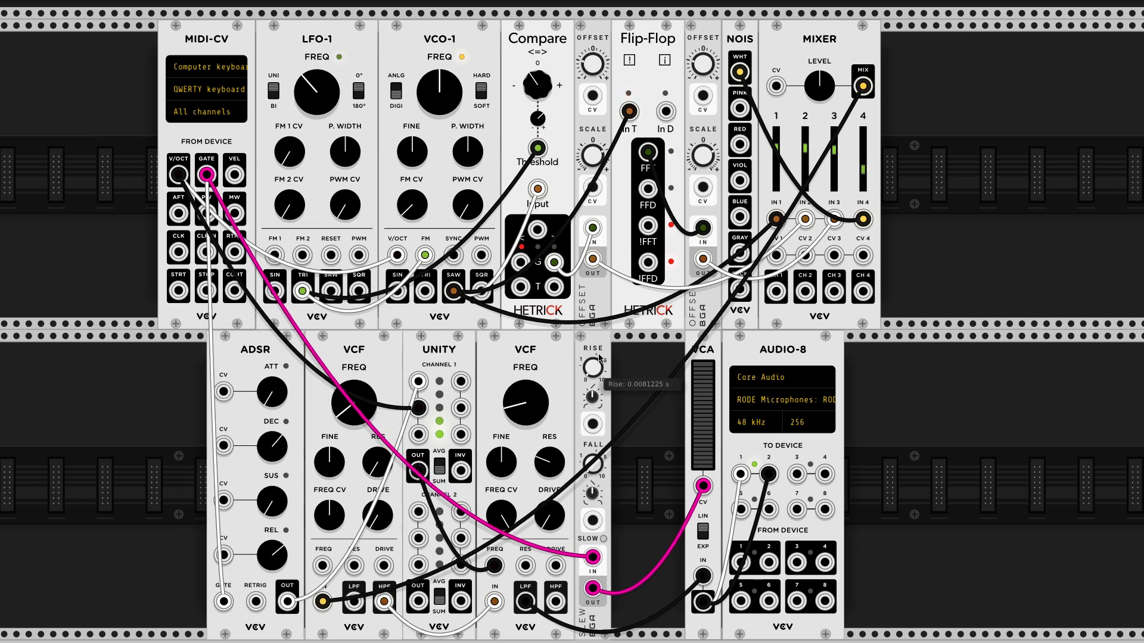
{"action": "key", "text": "super+Tab"}
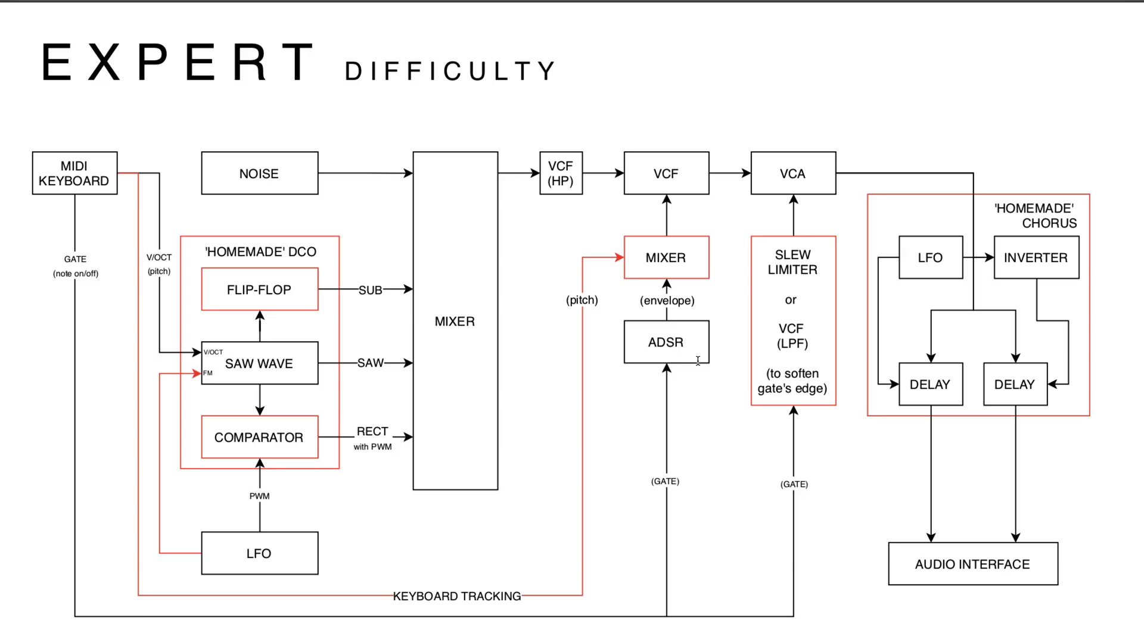